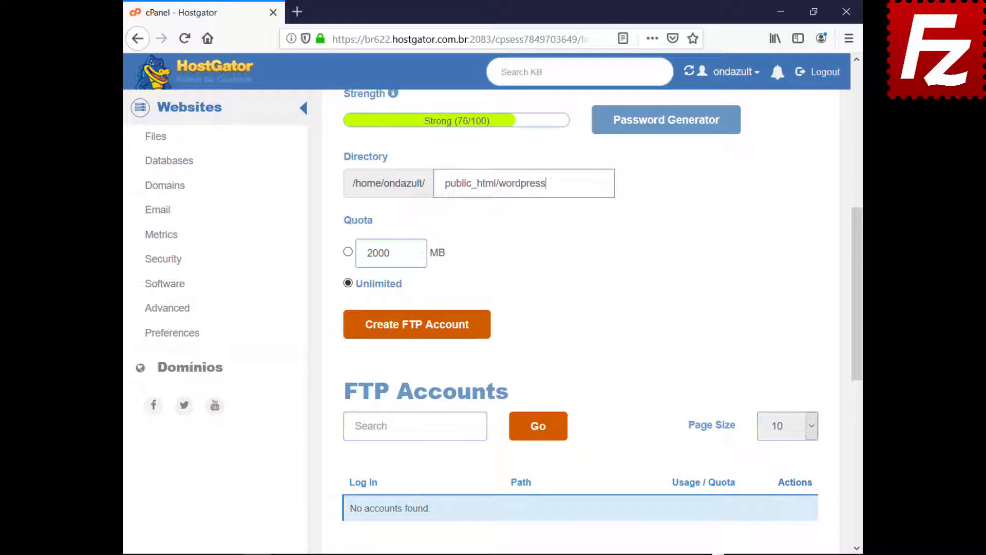
Create the cPanel FTP account for public_html/wordpress with unlimited quota.
{"action": "left_click", "coordinate": [413, 329]}
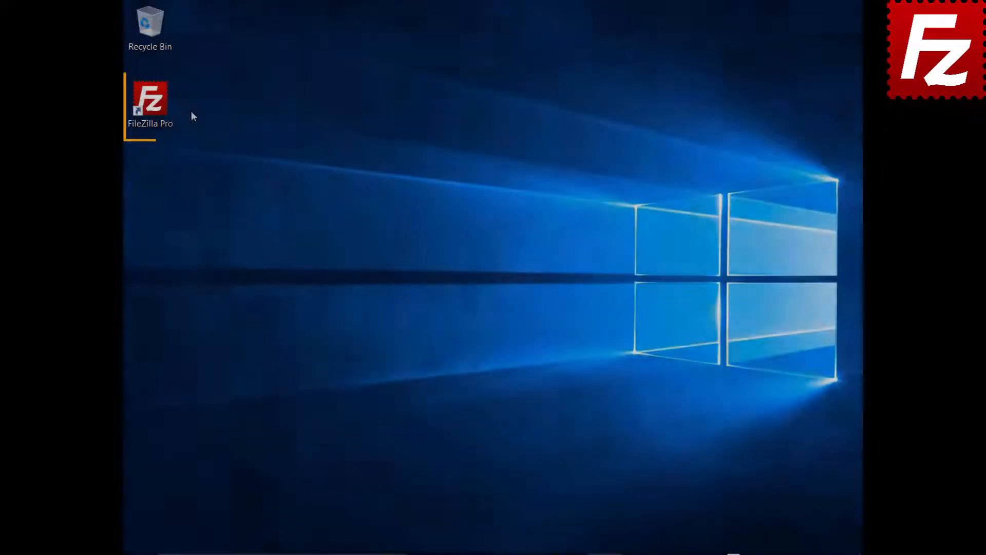
Launch FileZilla Pro and add a new Site Manager entry named 'Wordpress'.
{"action": "double_click", "coordinate": [156, 106]}
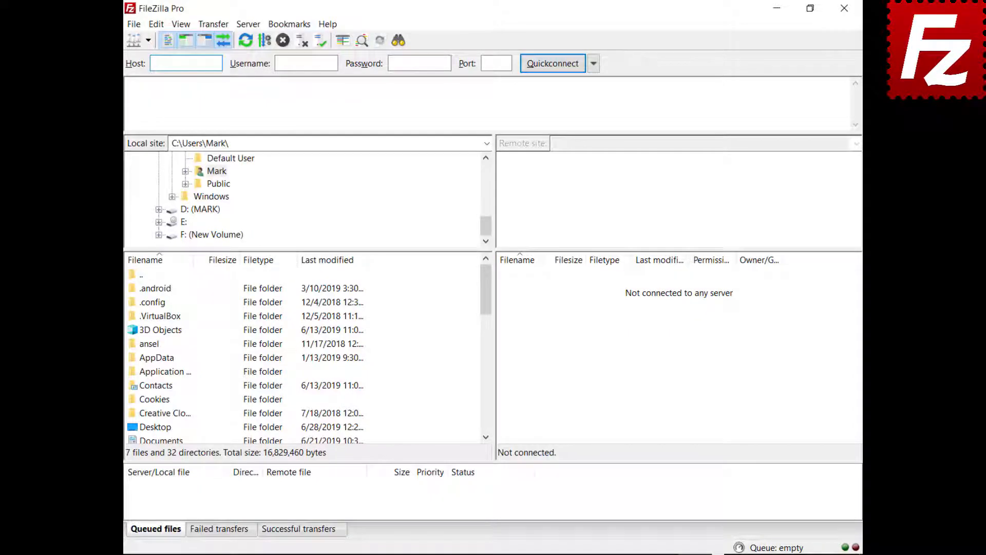
{"action": "left_click", "coordinate": [133, 27]}
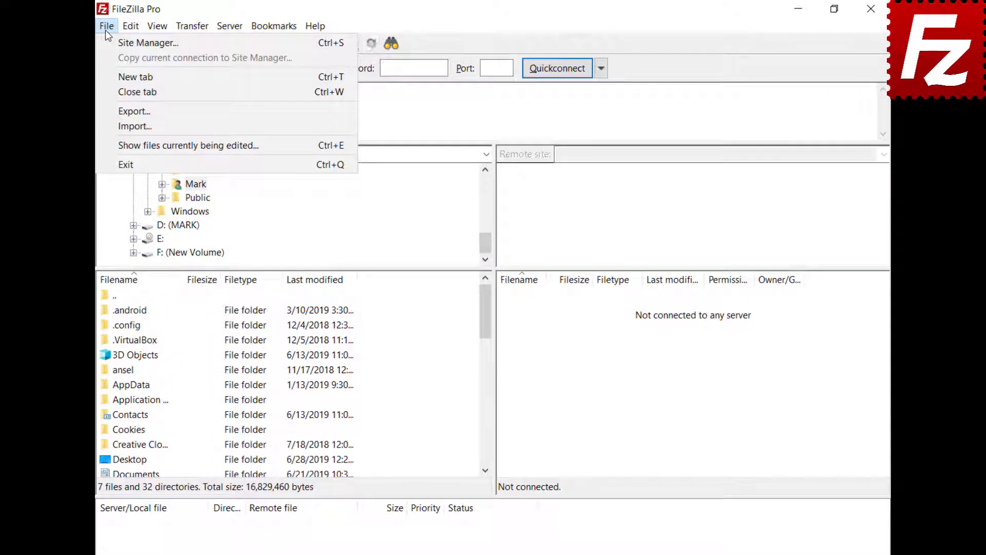
{"action": "left_click", "coordinate": [107, 42]}
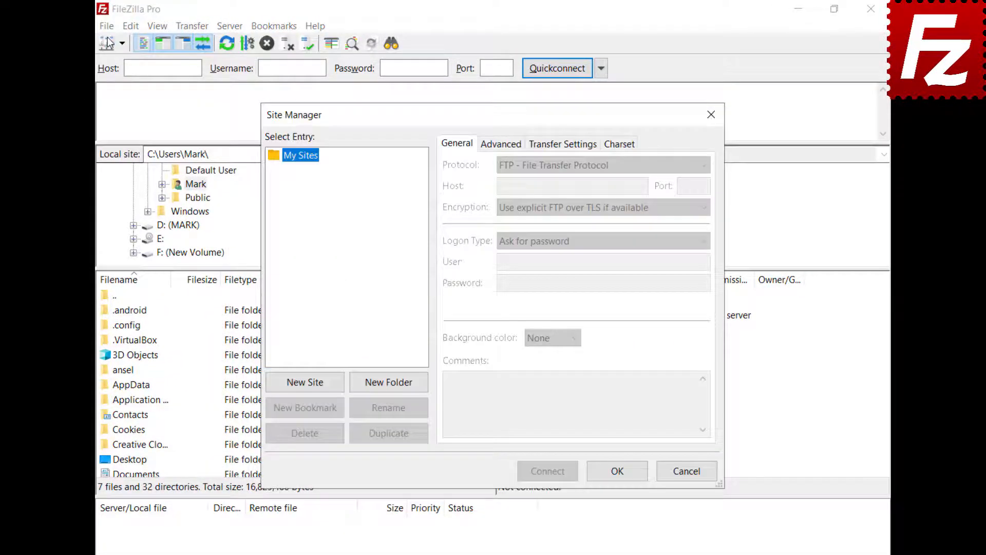
{"action": "left_click", "coordinate": [305, 383]}
{"action": "type", "text": "Wordpr"}
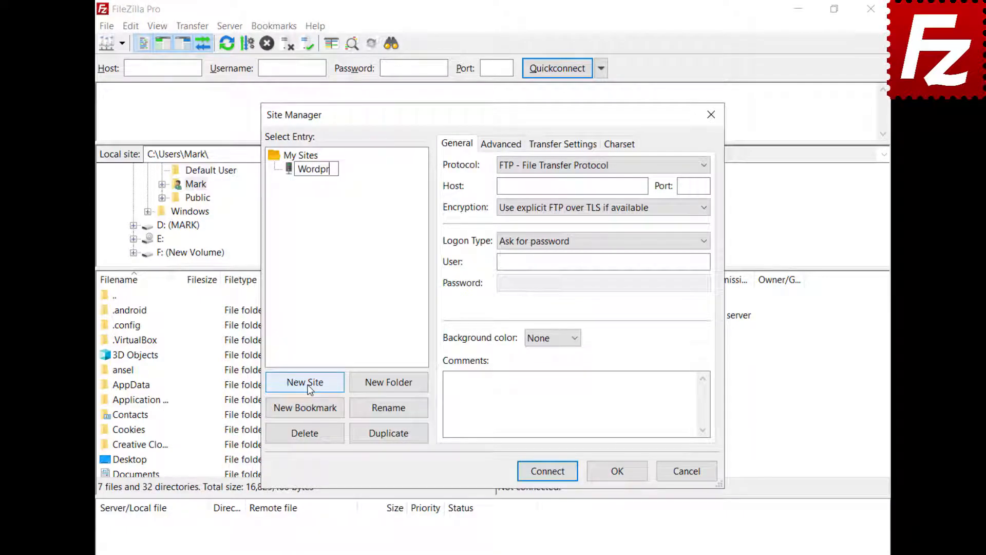
{"action": "type", "text": "ess"}
Enter host ftp.ondazultecnologia.com, Normal logon type, and the FTP user name and password.
{"action": "left_click", "coordinate": [555, 186]}
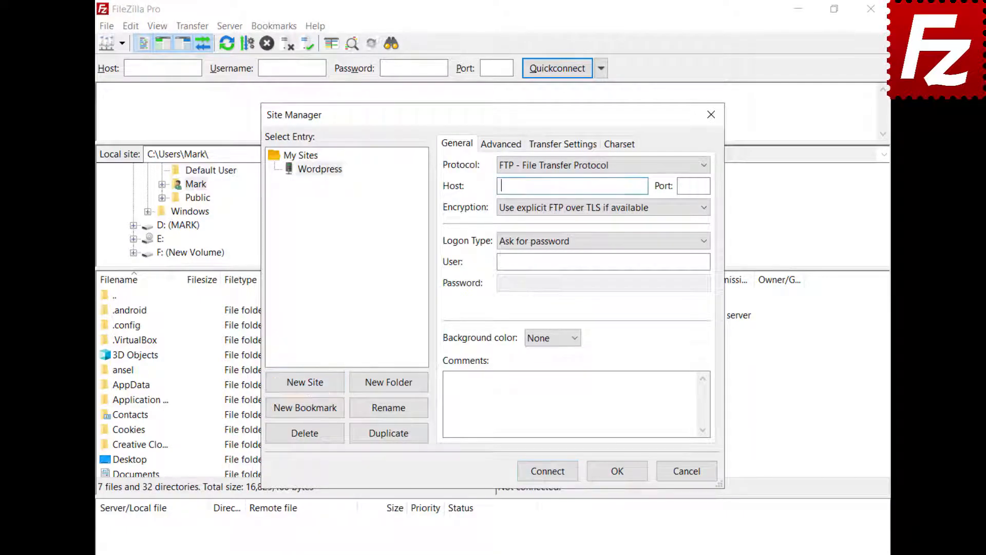
{"action": "type", "text": "ftp.ondazultecnologia.com"}
{"action": "left_click", "coordinate": [603, 262]}
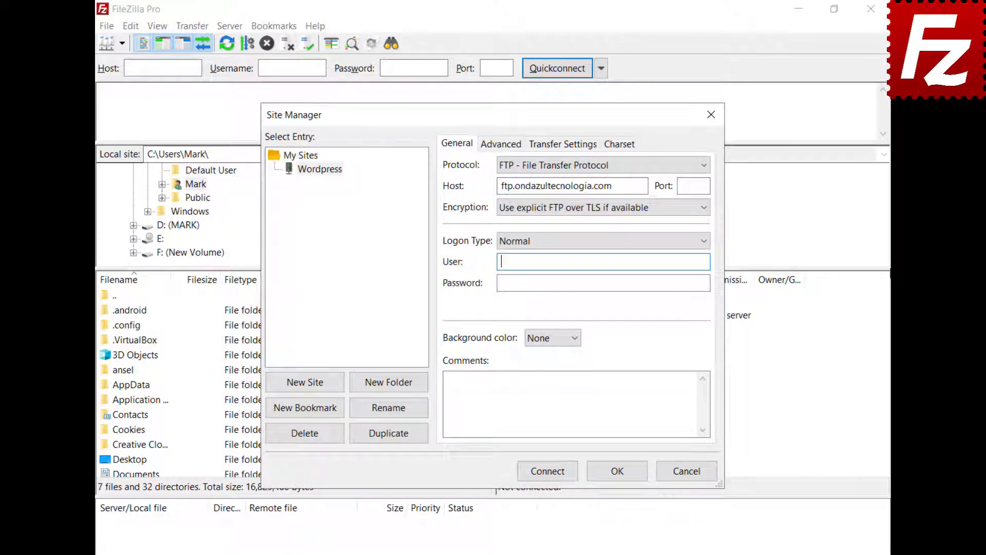
{"action": "key", "text": "ctrl+v"}
{"action": "left_click", "coordinate": [603, 283]}
{"action": "key", "text": "ctrl+v"}
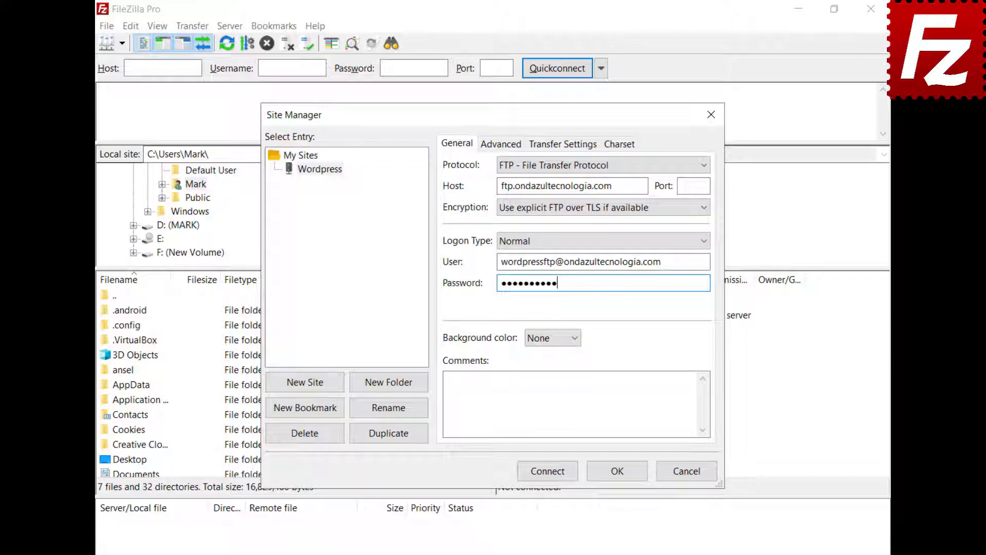
Connect to the Wordpress site and always trust its certificate.
{"action": "left_click", "coordinate": [547, 470]}
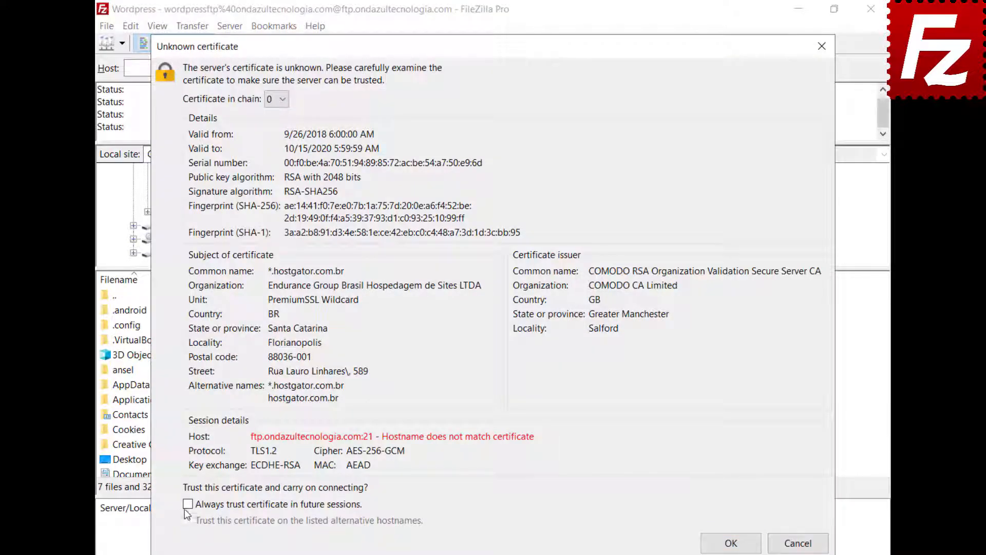
{"action": "left_click", "coordinate": [188, 504]}
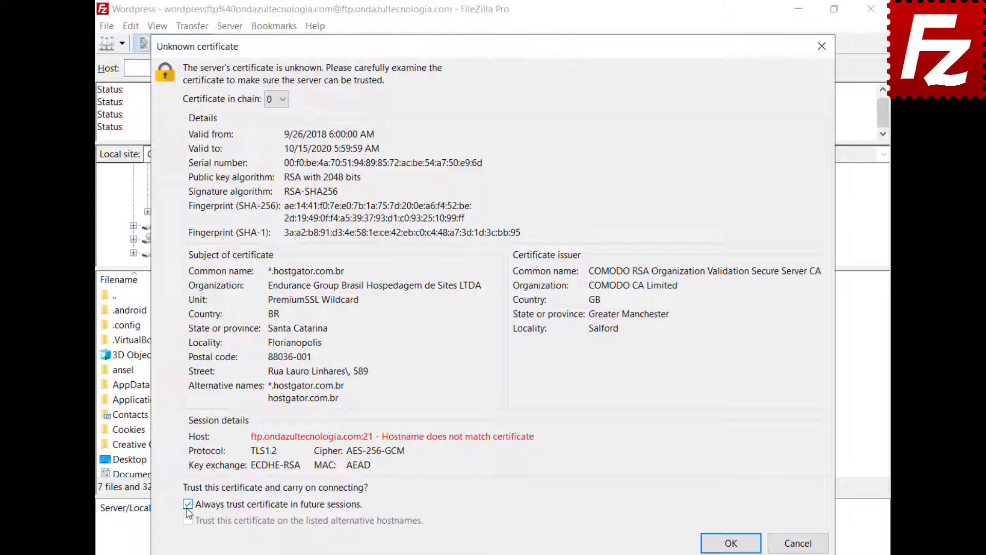
{"action": "left_click", "coordinate": [730, 543]}
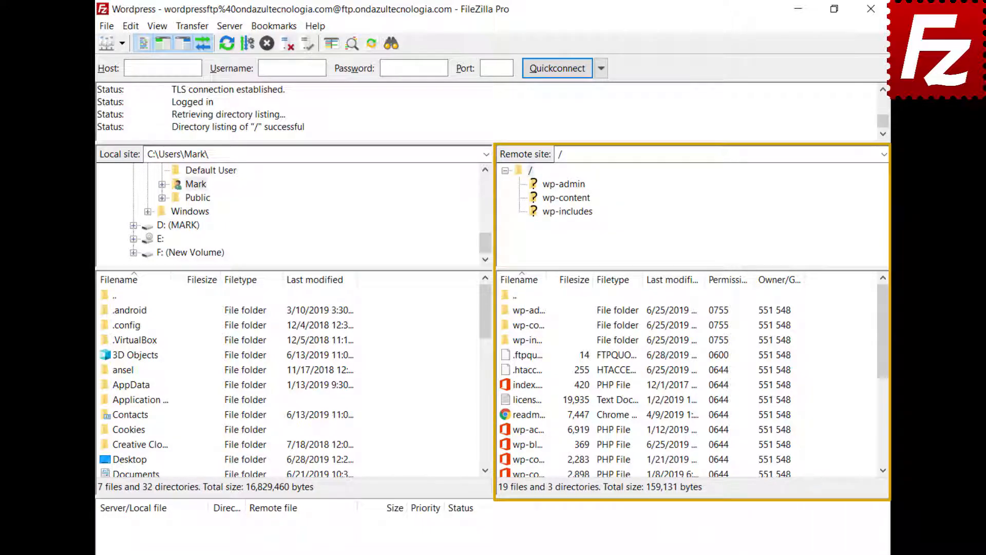
Open wp-blog-header.php for editing and add the top line 'Enter a new line here'.
{"action": "right_click", "coordinate": [506, 447]}
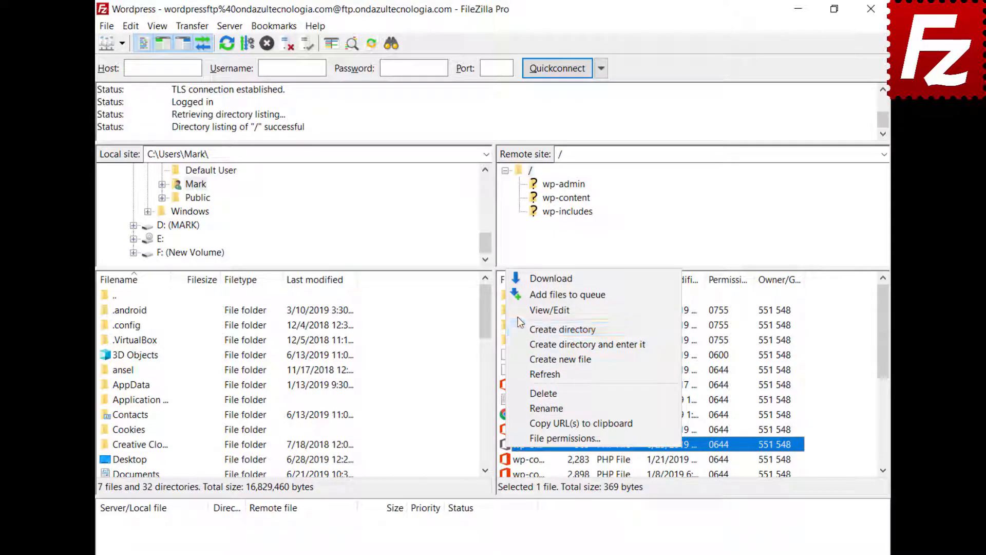
{"action": "left_click", "coordinate": [549, 310]}
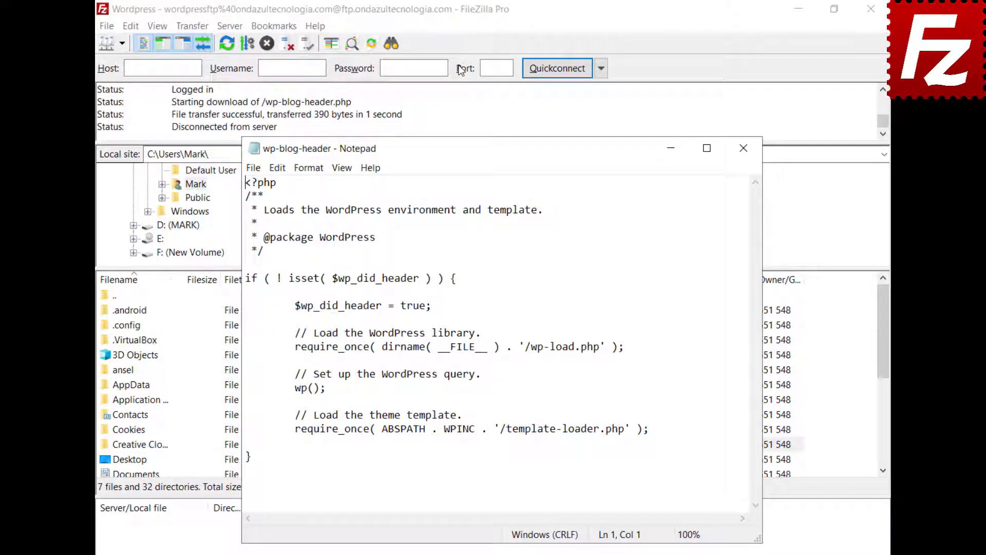
{"action": "key", "text": "Return"}
{"action": "key", "text": "Up"}
{"action": "type", "text": "Enter a new line here"}
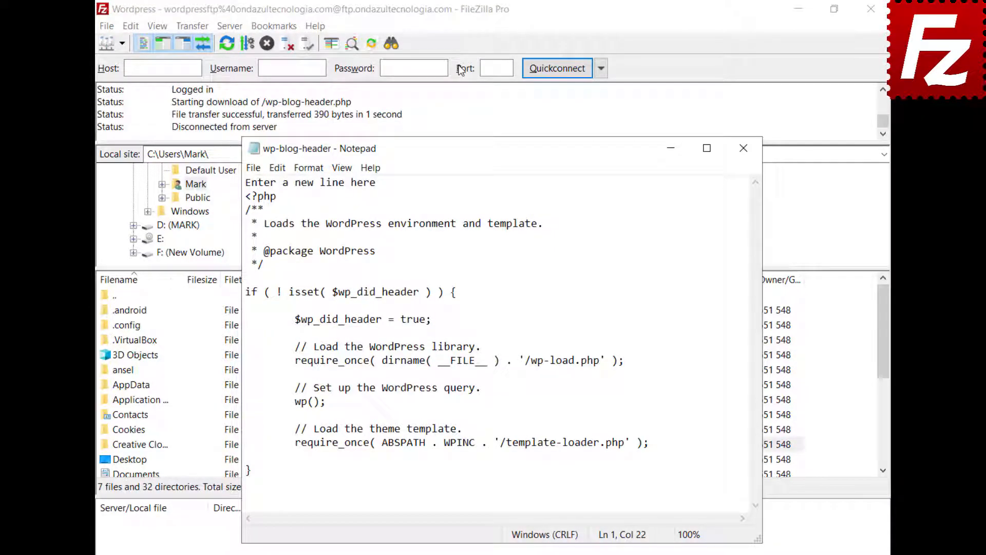
Save and close the edited file, then upload it back to the server.
{"action": "left_click", "coordinate": [249, 169]}
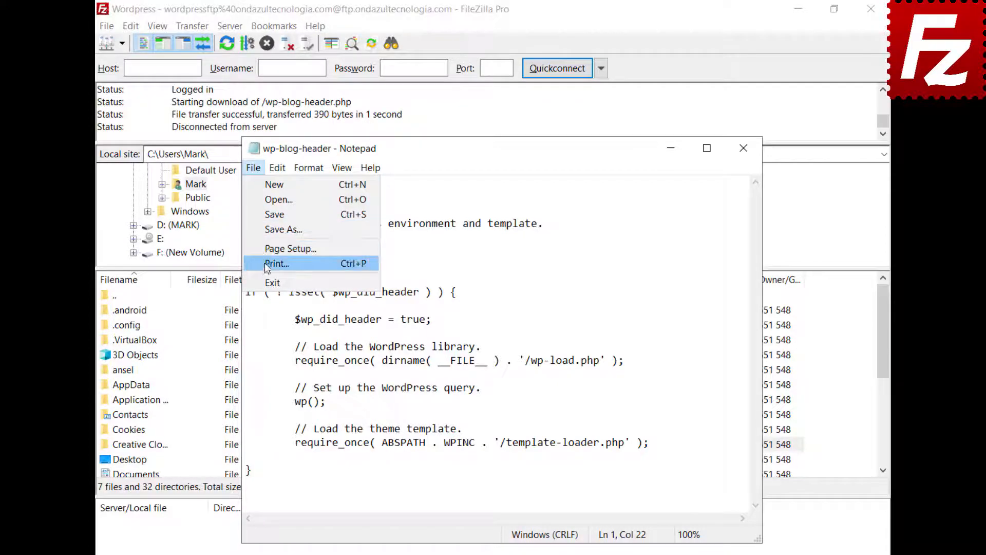
{"action": "left_click", "coordinate": [272, 283]}
{"action": "left_click", "coordinate": [454, 316]}
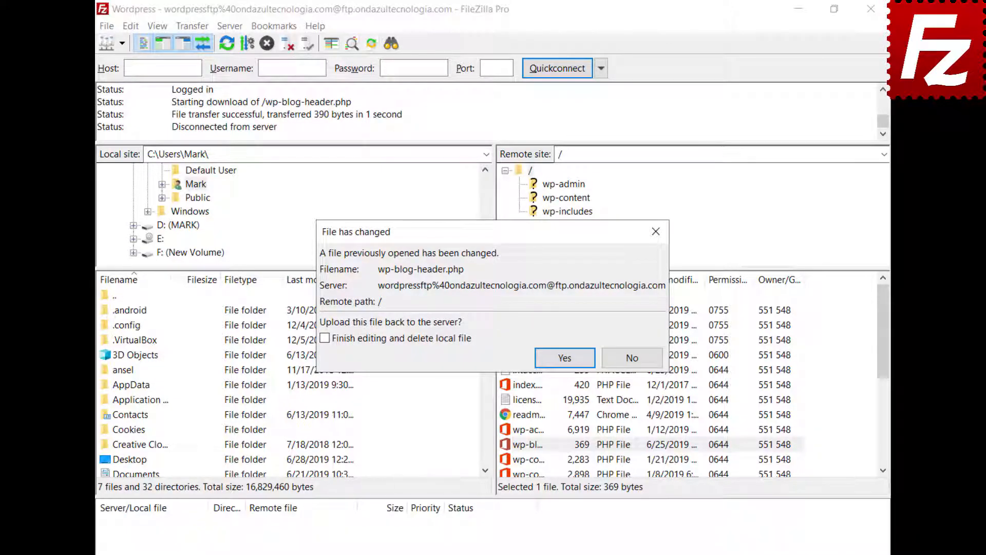
{"action": "left_click", "coordinate": [565, 358]}
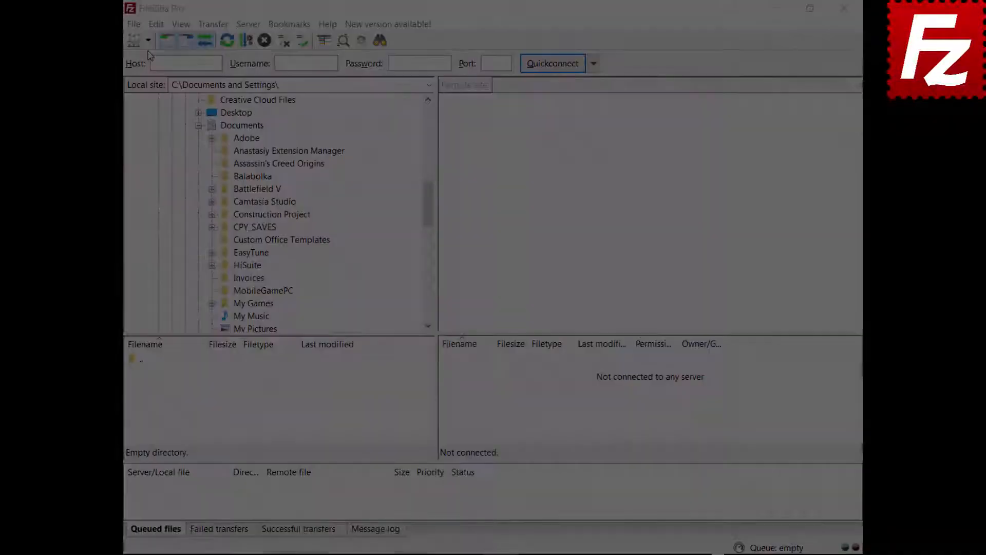
Connect to the saved FTP site, download Financial.xlsx to Documents, and upload the Evaluation file to the server root.
{"action": "left_click", "coordinate": [148, 40]}
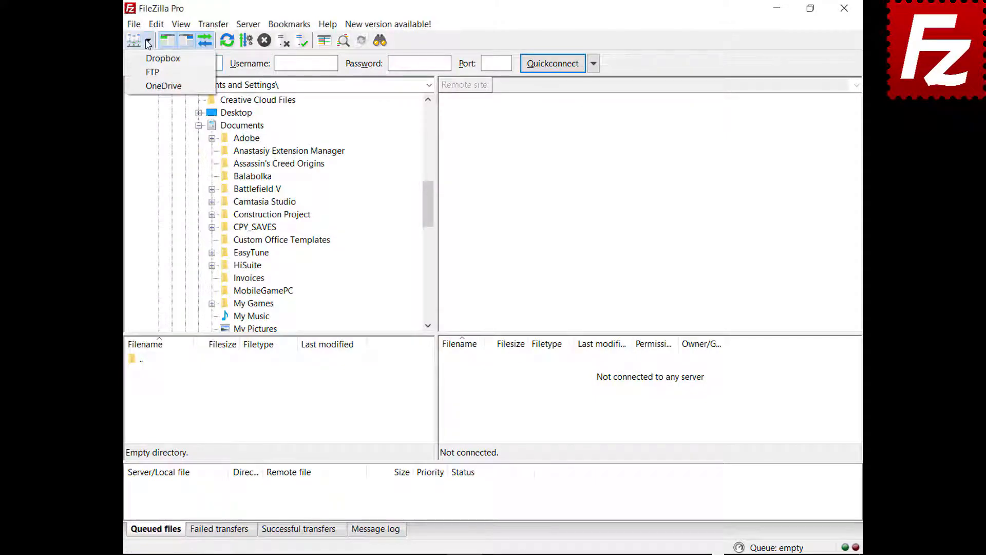
{"action": "left_click", "coordinate": [150, 75]}
{"action": "left_click", "coordinate": [451, 388]}
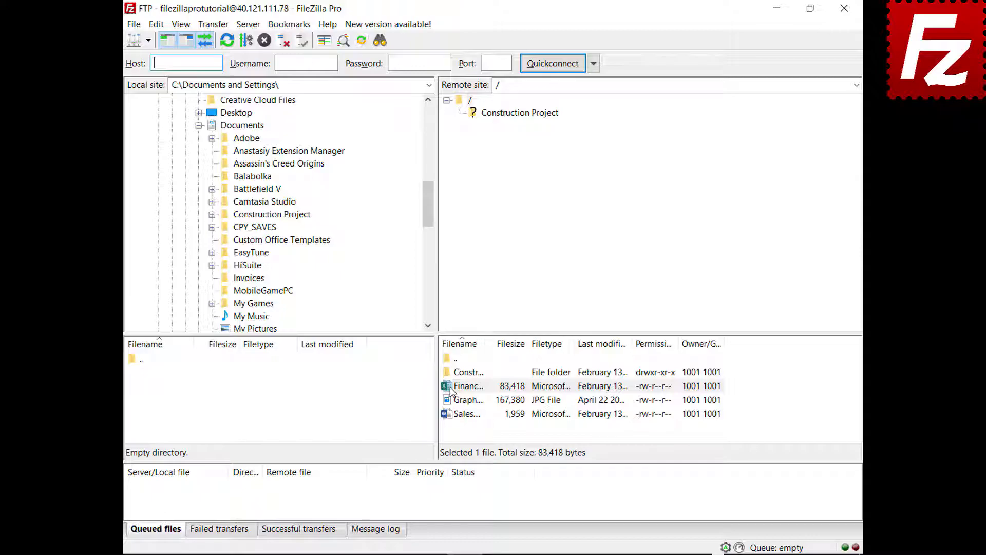
{"action": "left_click_drag", "start_coordinate": [450, 388], "coordinate": [275, 128]}
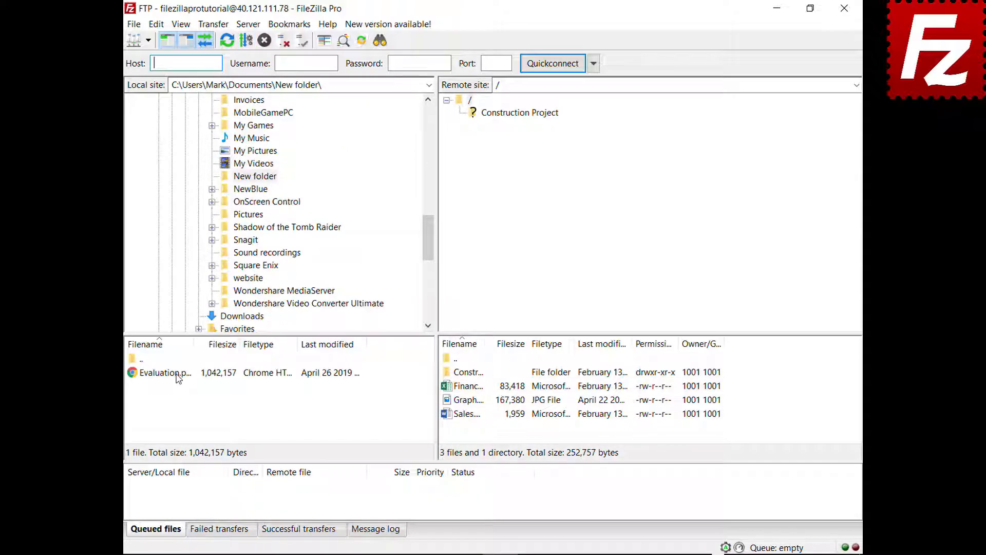
{"action": "left_click", "coordinate": [178, 378]}
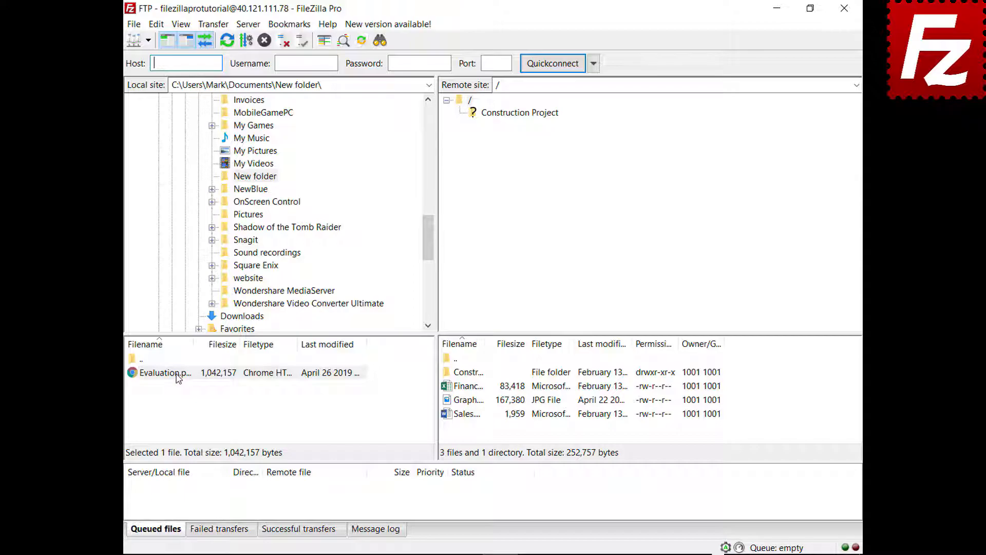
{"action": "left_click_drag", "start_coordinate": [178, 377], "coordinate": [481, 436]}
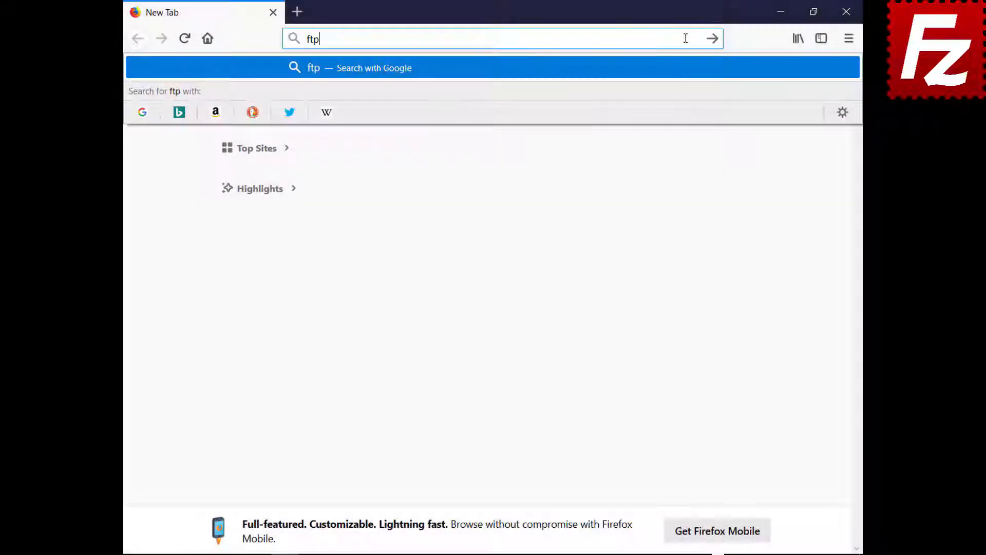
Load ftptest.net and enter host 40.121.111.78 with the FTP account's username.
{"action": "type", "text": "test.net"}
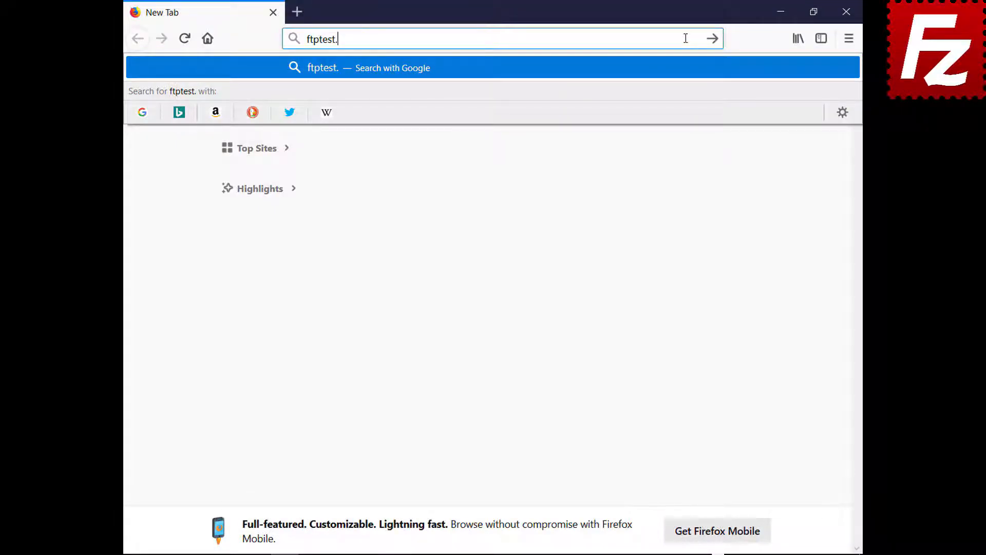
{"action": "key", "text": "Return"}
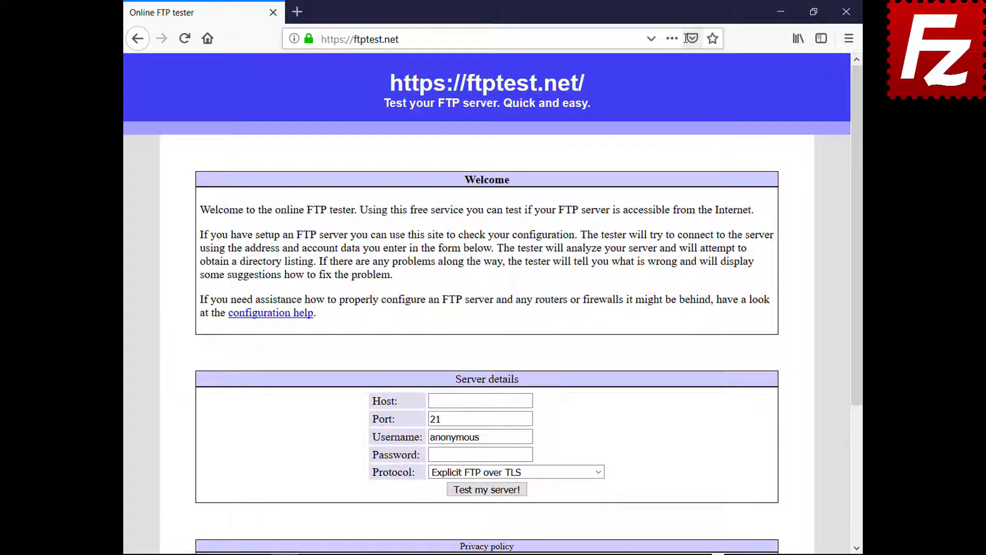
{"action": "left_click", "coordinate": [529, 401]}
{"action": "type", "text": "40.121.111.78"}
{"action": "left_click", "coordinate": [529, 436]}
{"action": "key", "text": "BackSpace"}
{"action": "key", "text": "BackSpace"}
{"action": "key", "text": "BackSpace"}
{"action": "key", "text": "BackSpace"}
{"action": "key", "text": "BackSpace"}
{"action": "key", "text": "BackSpace"}
{"action": "key", "text": "BackSpace"}
{"action": "key", "text": "BackSpace"}
{"action": "key", "text": "BackSpace"}
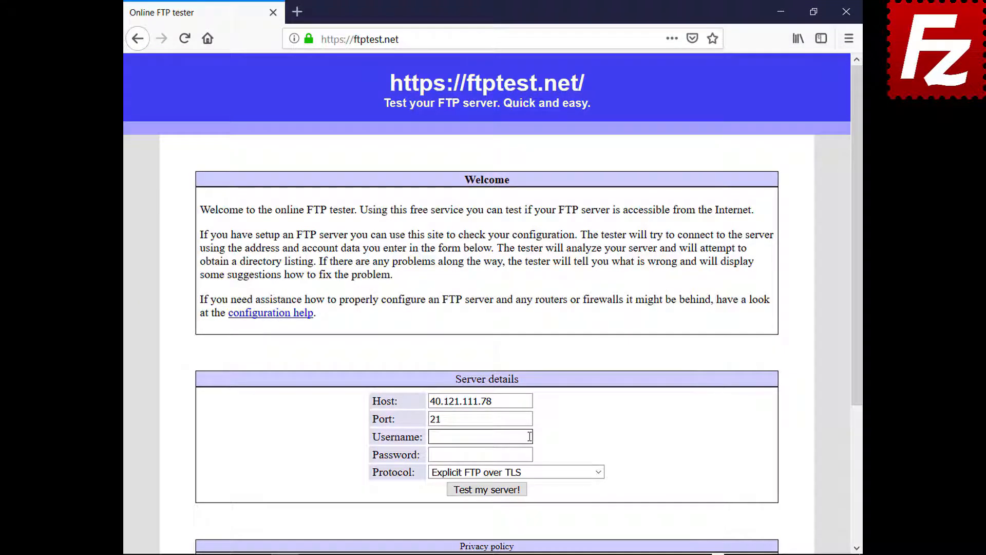
{"action": "type", "text": "filezillaprotutorial"}
Enter the password, allow fallback to plain FTP, and run the server test.
{"action": "left_click", "coordinate": [529, 456]}
{"action": "type", "text": "•••••••••"}
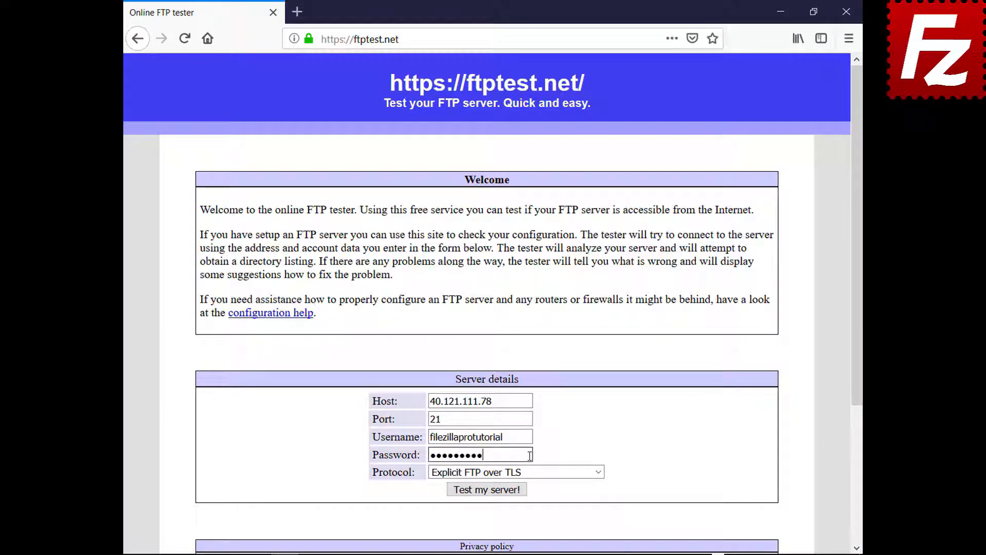
{"action": "left_click", "coordinate": [595, 472]}
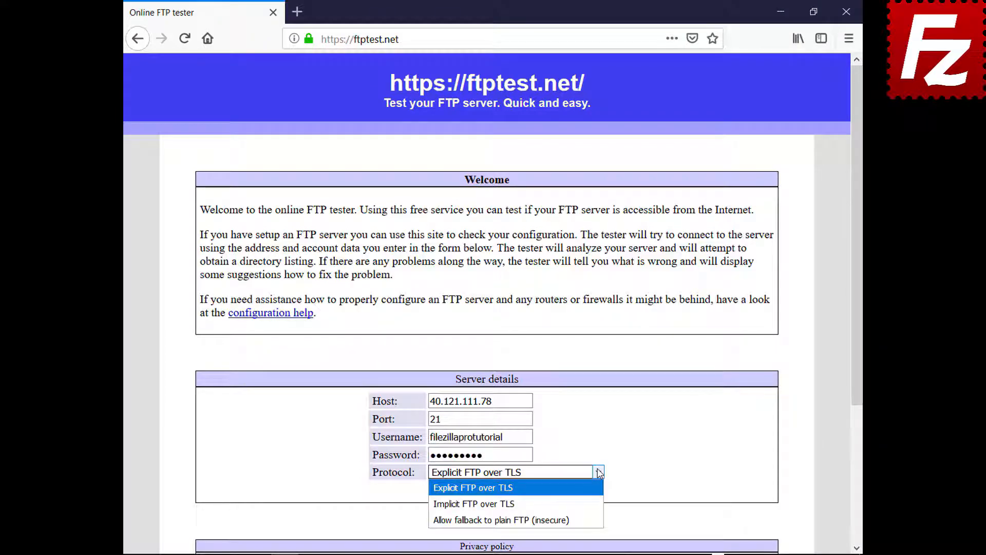
{"action": "left_click", "coordinate": [595, 516]}
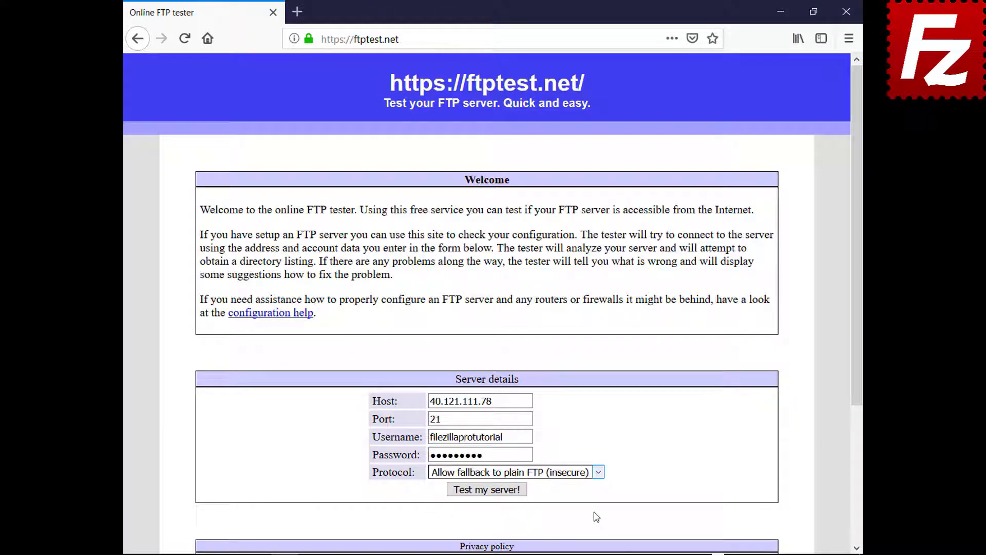
{"action": "left_click", "coordinate": [492, 490]}
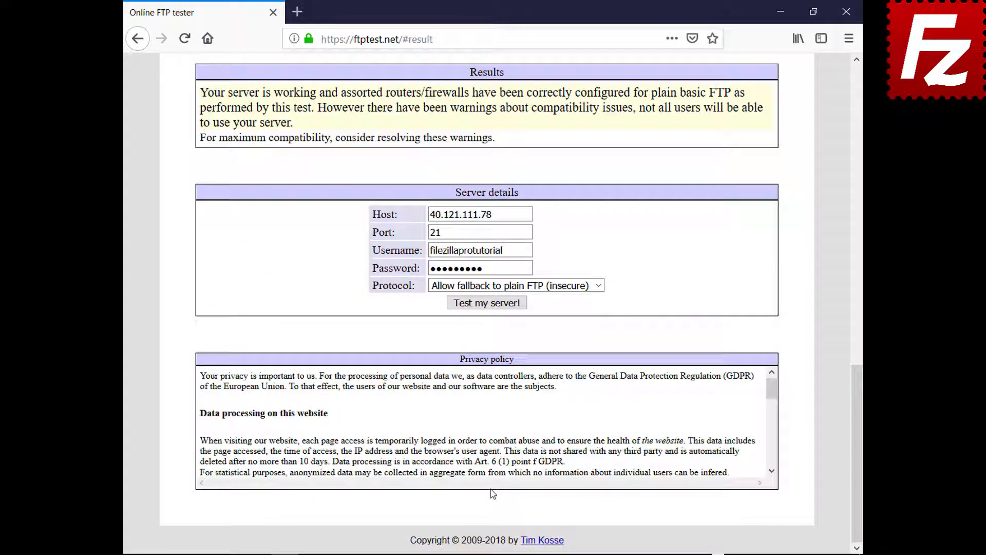
{"action": "left_click_drag", "start_coordinate": [858, 426], "coordinate": [809, 129]}
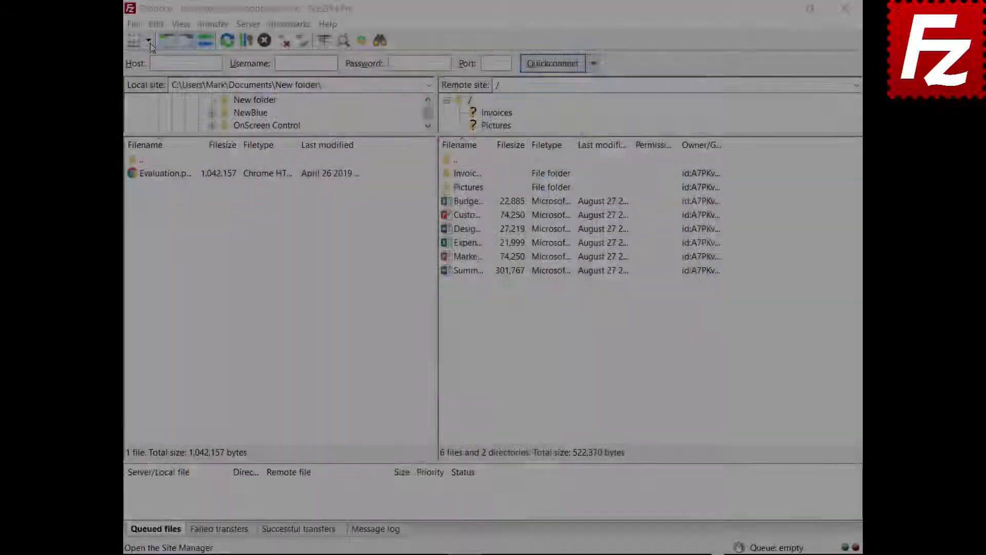
Connect to the saved OneDrive site in a new tab, then return to the Dropbox tab.
{"action": "left_click", "coordinate": [148, 40]}
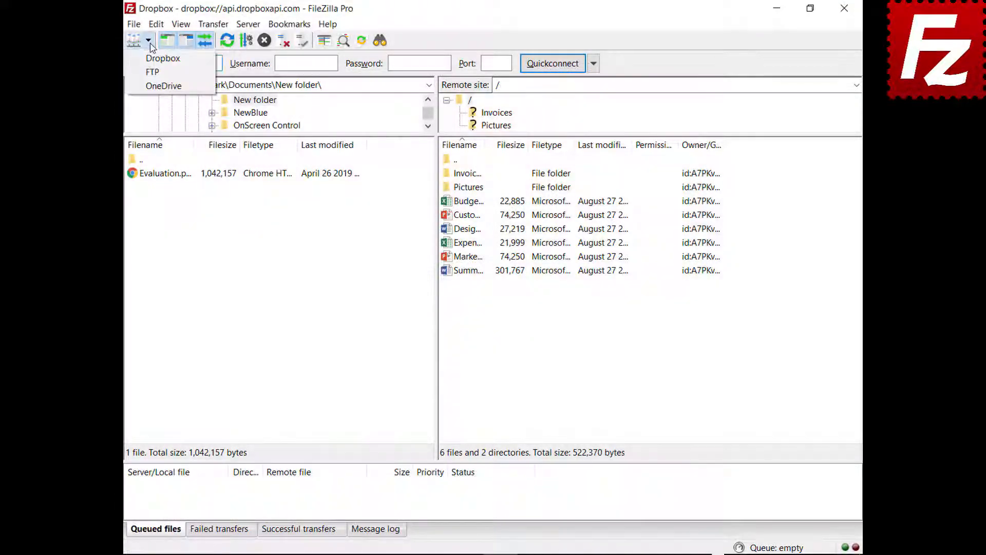
{"action": "left_click", "coordinate": [152, 87]}
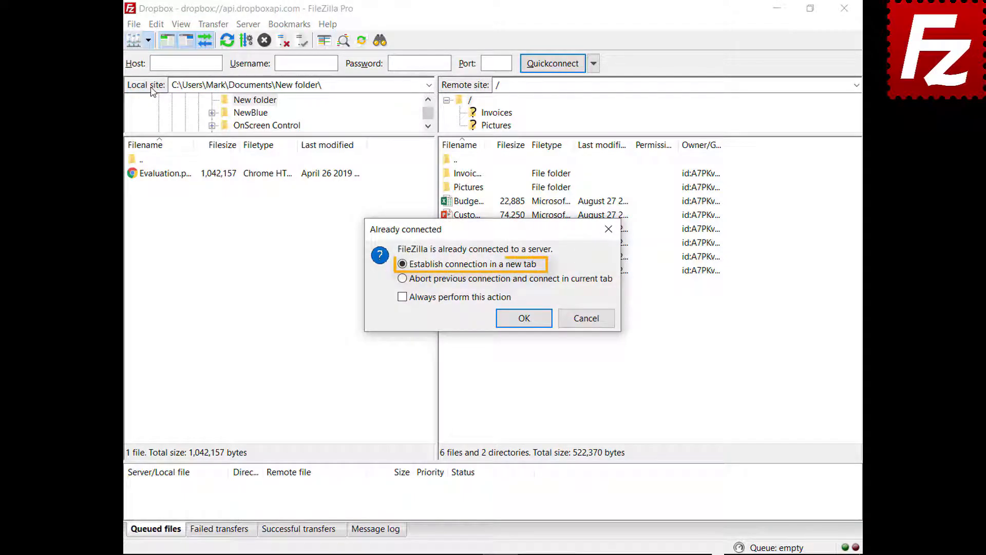
{"action": "left_click", "coordinate": [526, 322]}
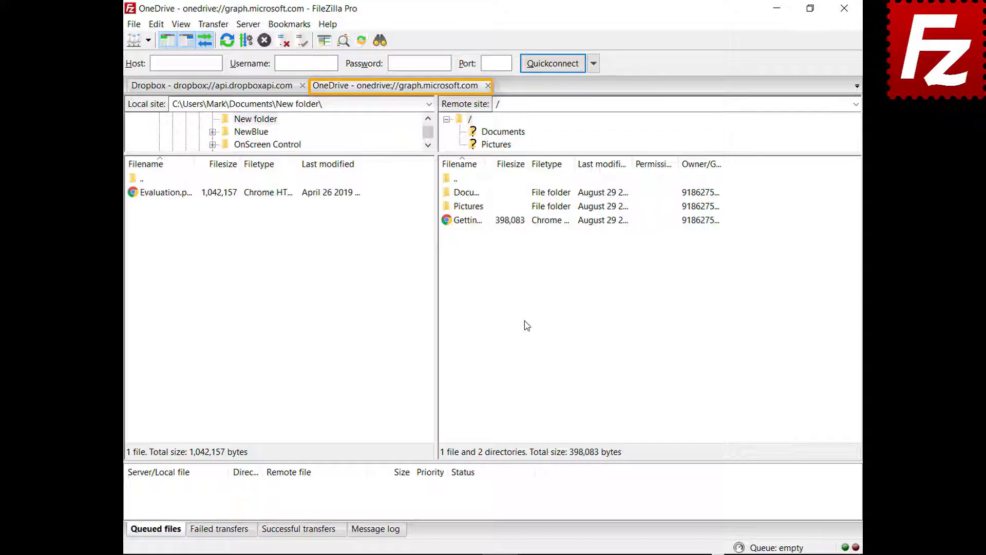
{"action": "left_click", "coordinate": [210, 86]}
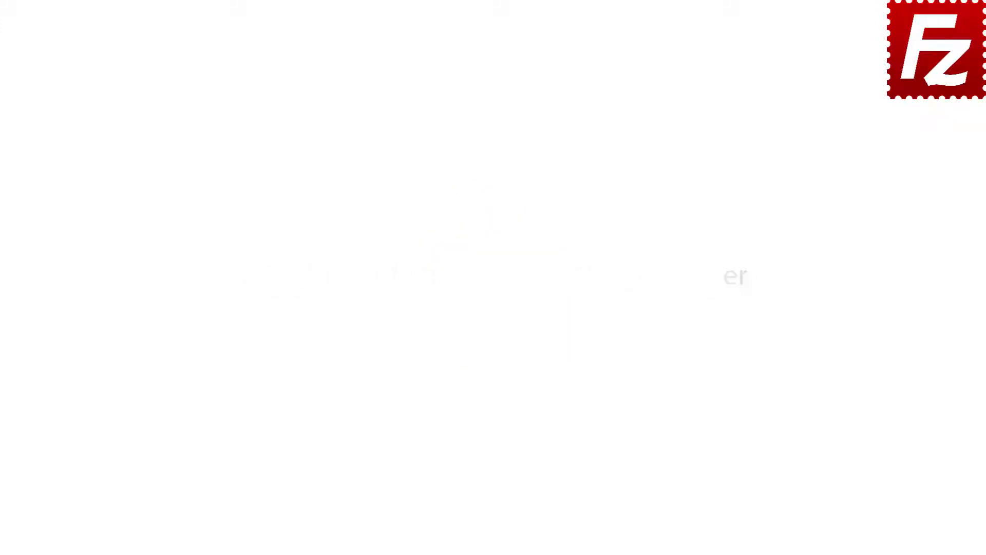
Quickconnect to 40.121.111.78 with the FTP username and password.
{"action": "double_click", "coordinate": [156, 106]}
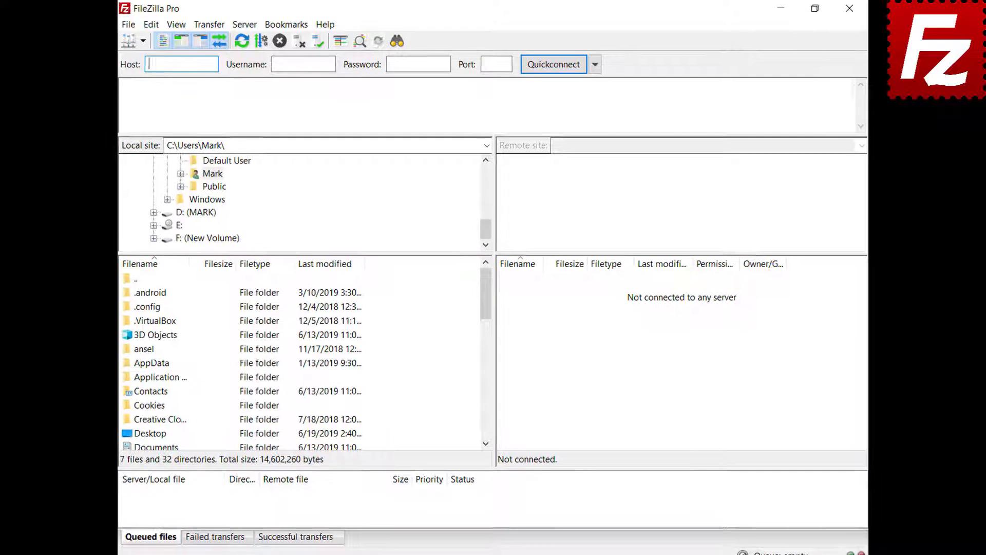
{"action": "type", "text": "40.121.111.78"}
{"action": "key", "text": "Tab"}
{"action": "type", "text": "zillaprotutorial"}
{"action": "key", "text": "Tab"}
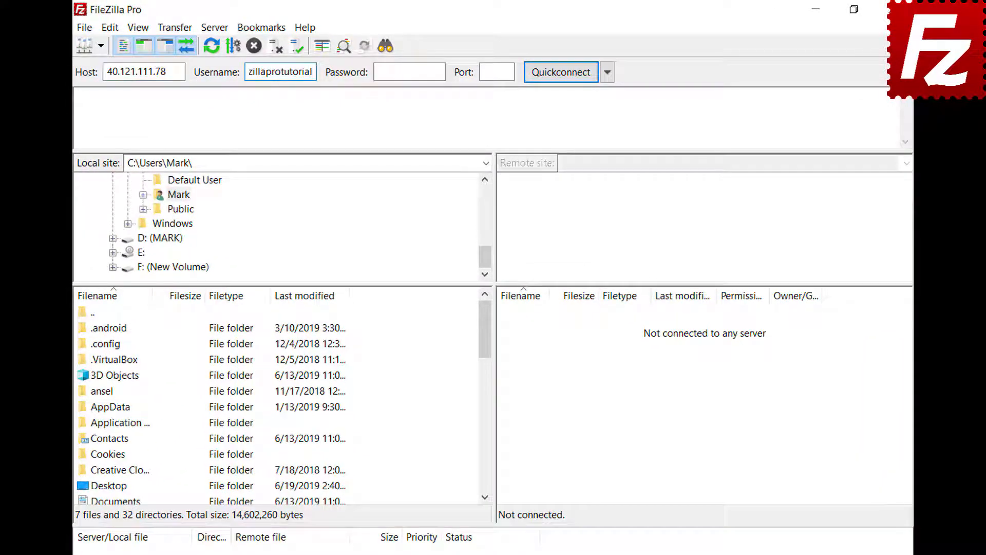
{"action": "type", "text": "•••••••••"}
{"action": "key", "text": "Return"}
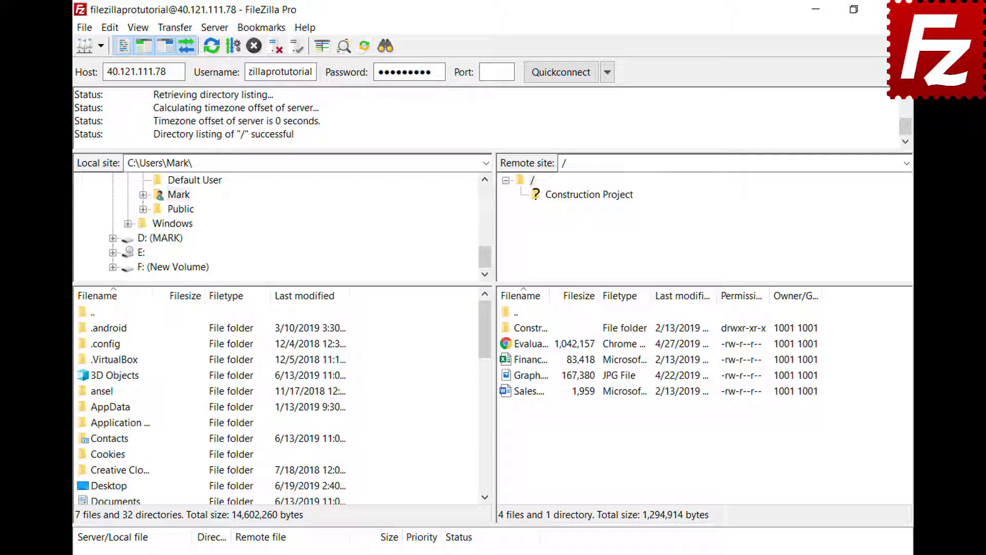
Copy the current connection into Site Manager as 'New connection', then start a manual transfer.
{"action": "left_click", "coordinate": [85, 29]}
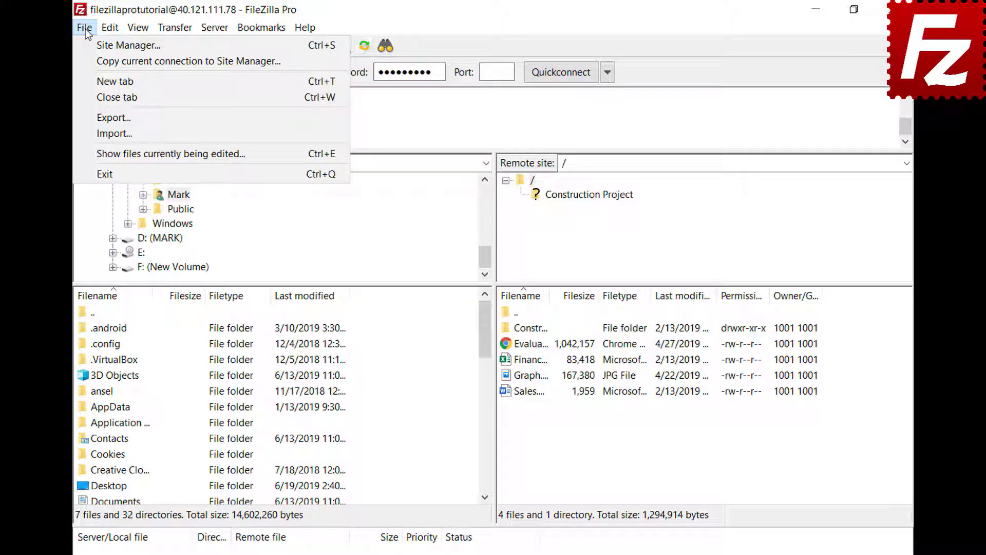
{"action": "left_click", "coordinate": [88, 60]}
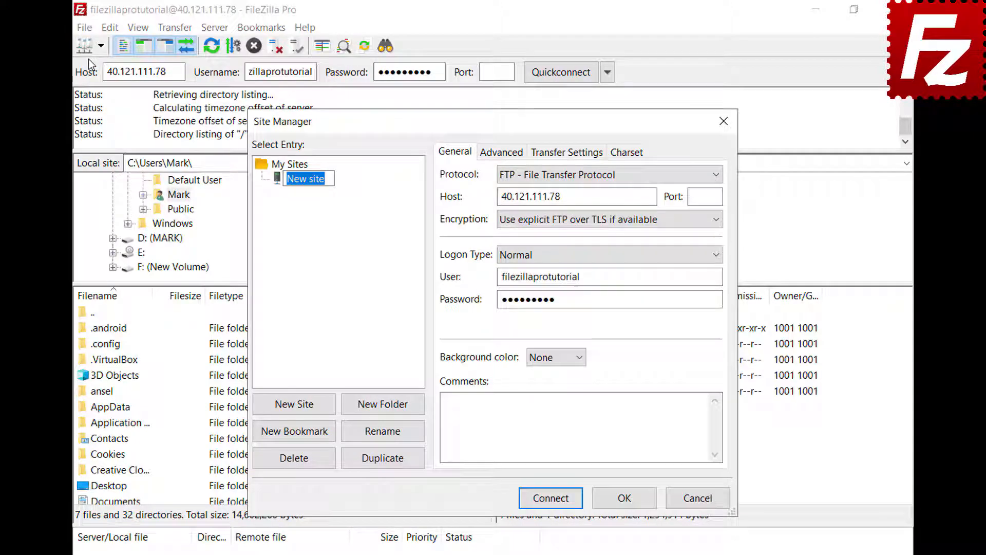
{"action": "type", "text": "New connecti"}
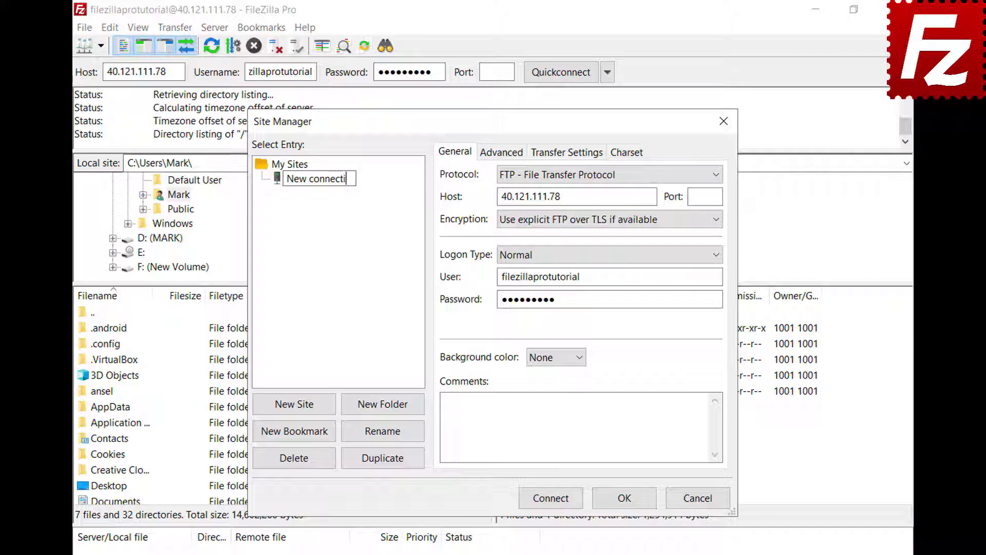
{"action": "type", "text": "on"}
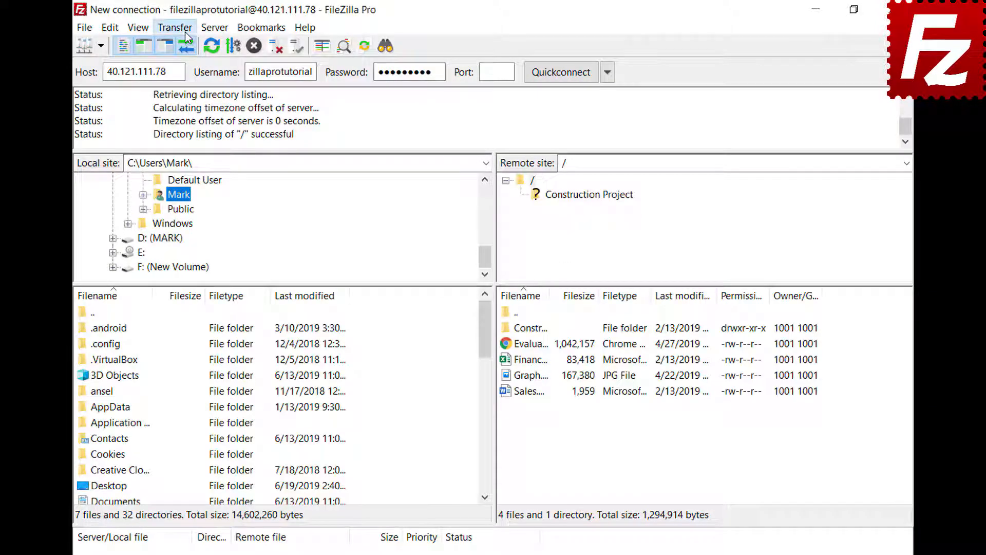
{"action": "left_click", "coordinate": [186, 34]}
{"action": "left_click", "coordinate": [200, 134]}
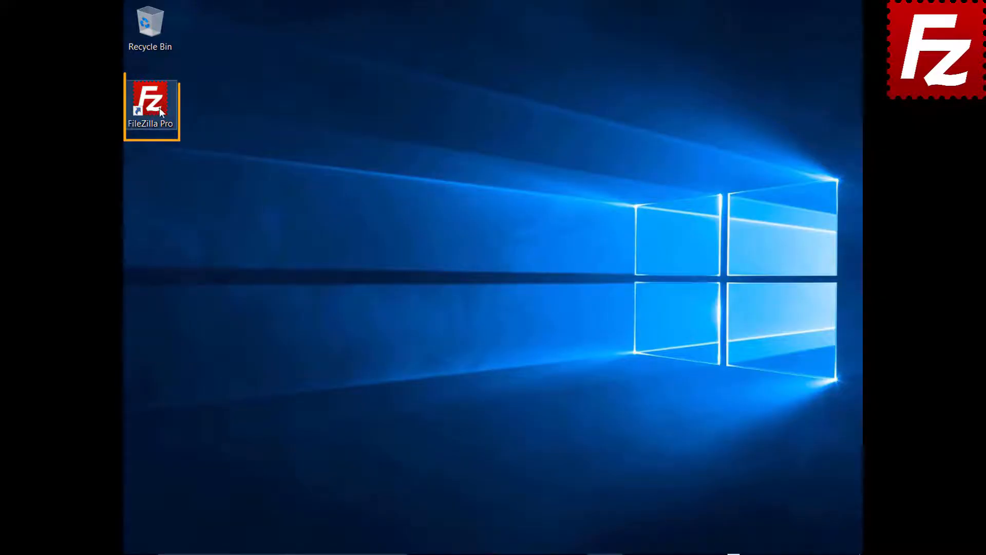
Launch FileZilla Pro, reconnect to 40.121.111.78, disconnect, then reconnect again.
{"action": "double_click", "coordinate": [160, 107]}
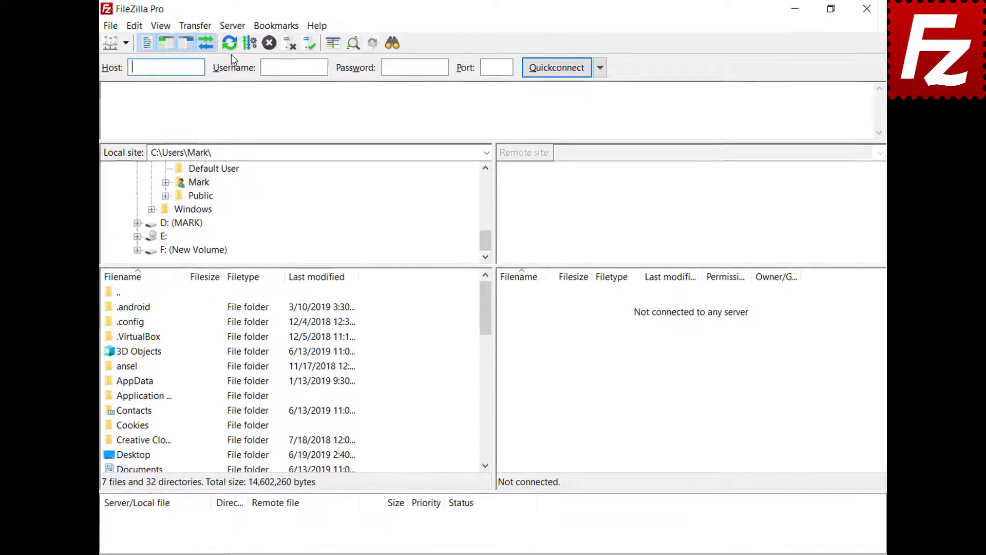
{"action": "left_click", "coordinate": [232, 25]}
{"action": "left_click", "coordinate": [256, 60]}
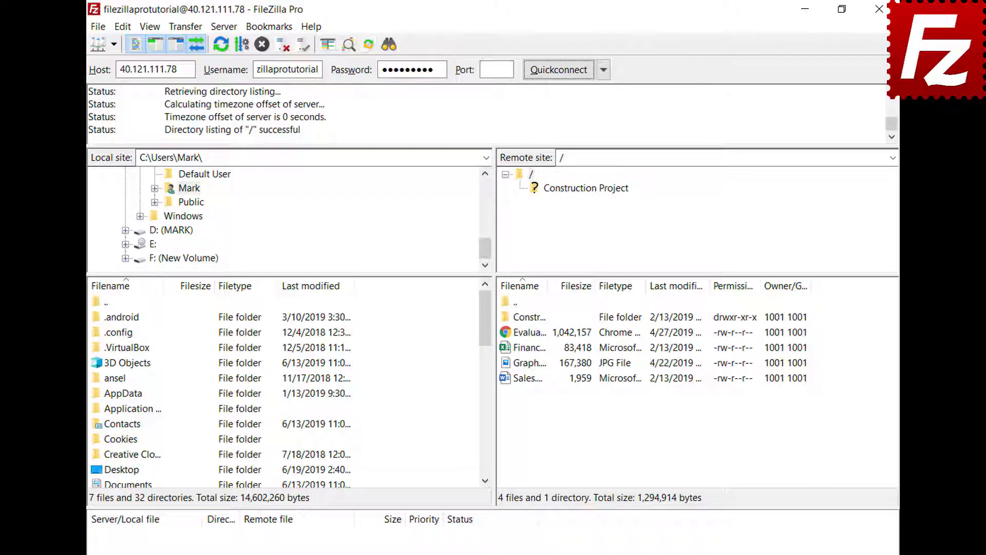
{"action": "left_click", "coordinate": [222, 31]}
{"action": "left_click", "coordinate": [229, 80]}
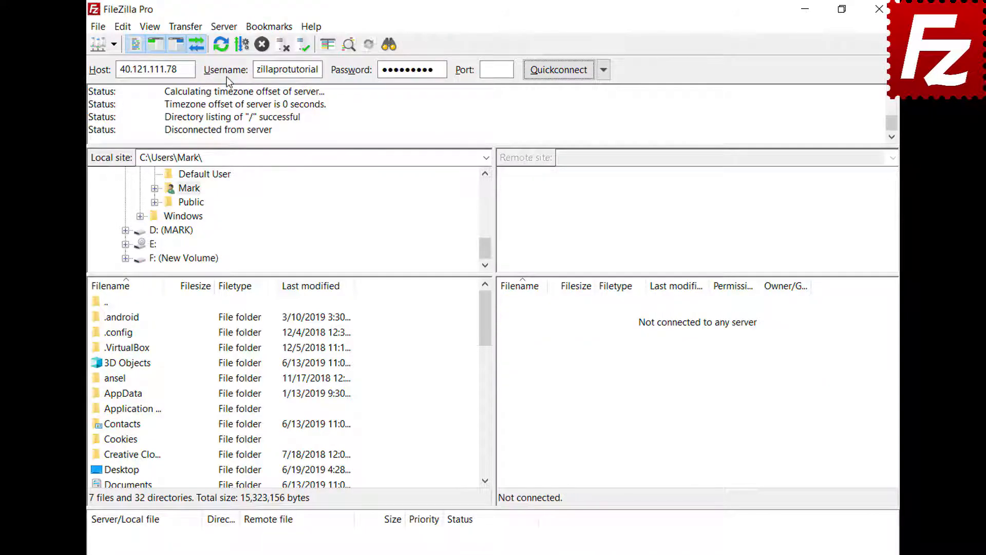
{"action": "left_click", "coordinate": [227, 24]}
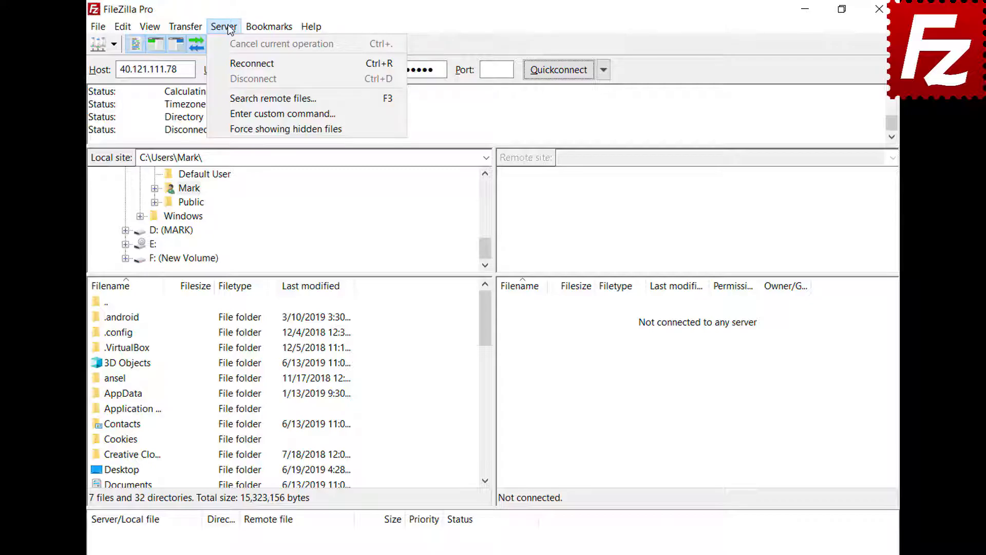
{"action": "left_click", "coordinate": [234, 64]}
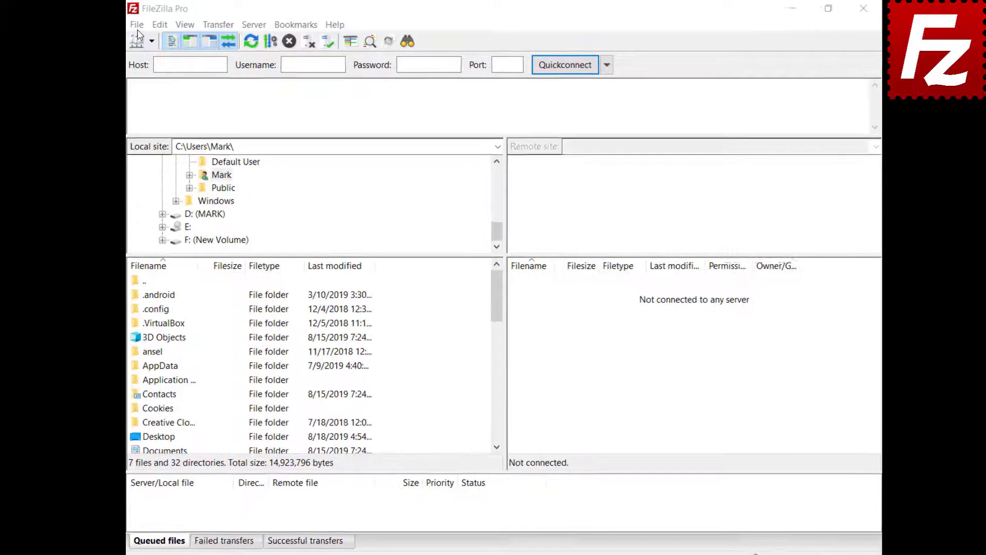
Add a new site named 'Google Drive' using the Google Drive protocol.
{"action": "left_click", "coordinate": [148, 26]}
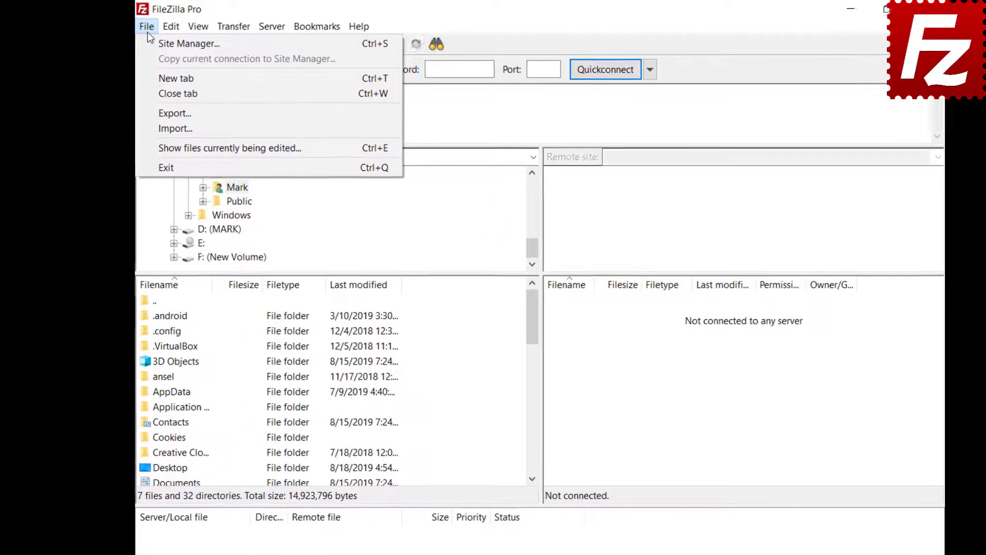
{"action": "left_click", "coordinate": [150, 39]}
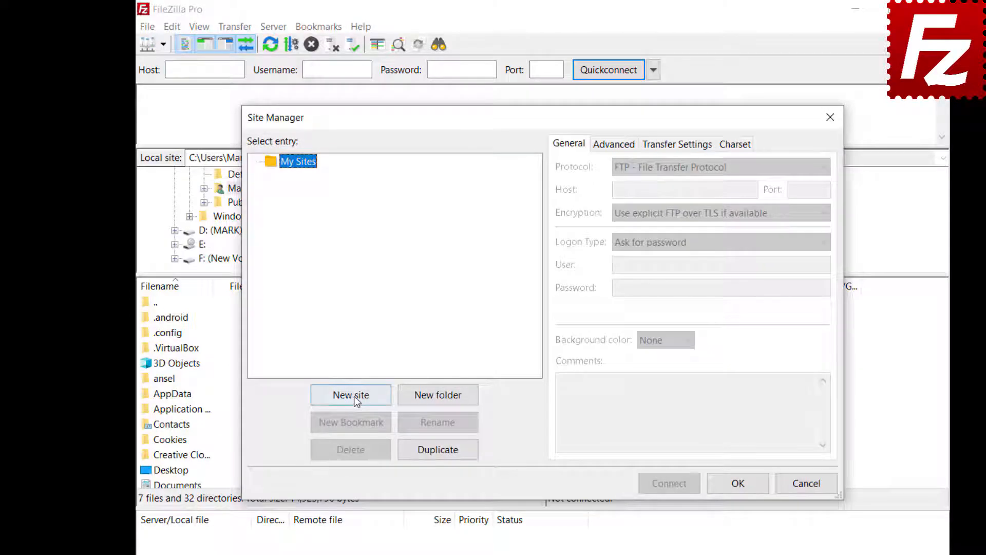
{"action": "left_click", "coordinate": [353, 396]}
{"action": "type", "text": "Google Drive"}
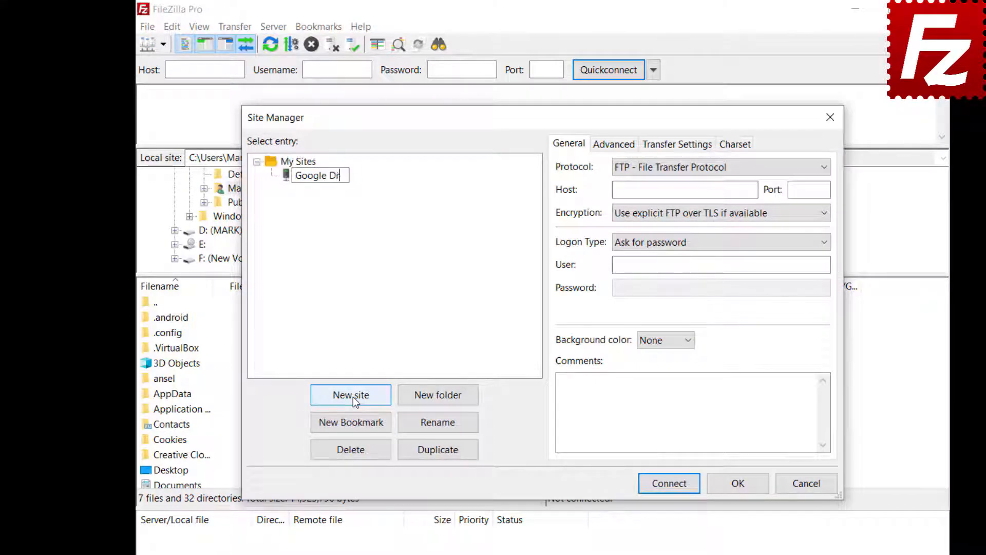
{"action": "left_click", "coordinate": [822, 168]}
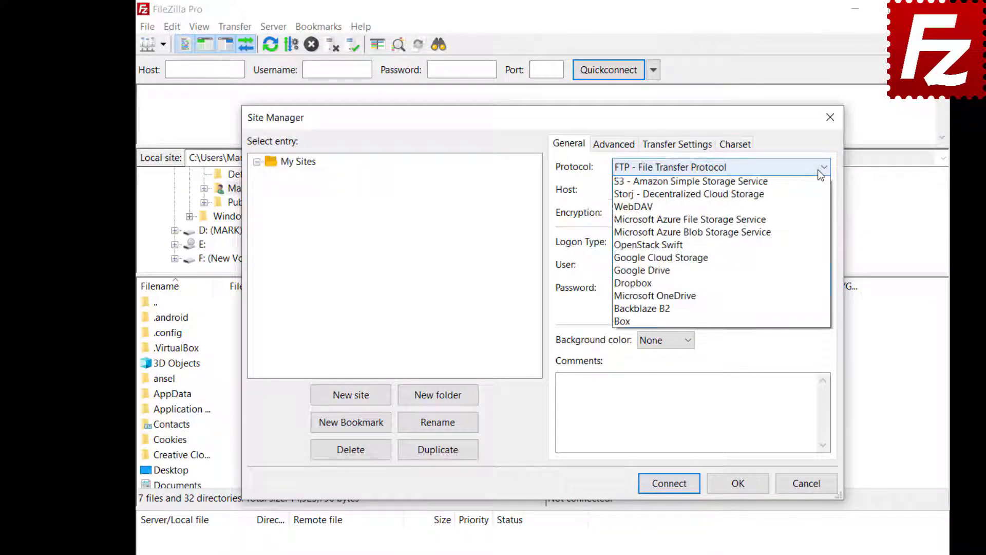
{"action": "left_click", "coordinate": [816, 296]}
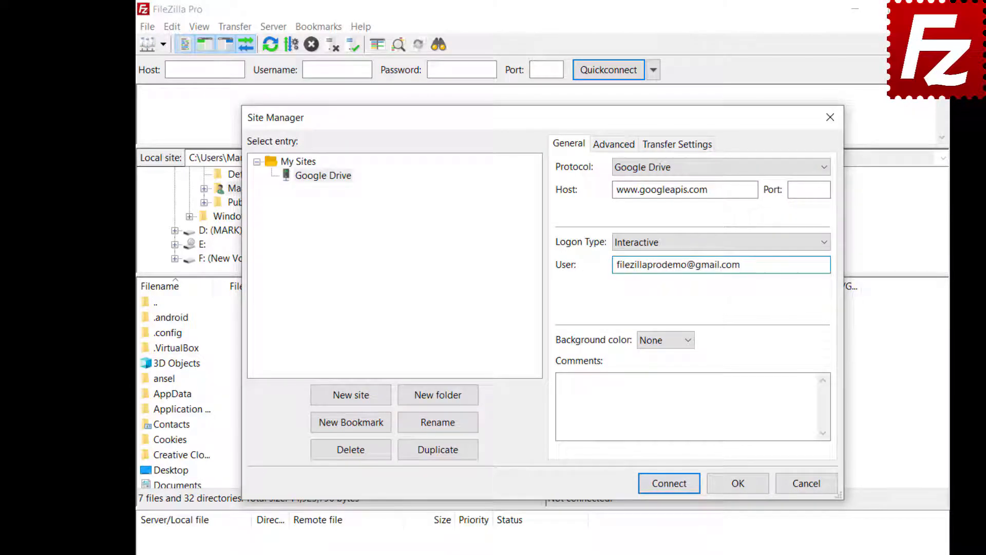
Set the site's default local directory to Documents\Construction Project.
{"action": "left_click", "coordinate": [604, 148]}
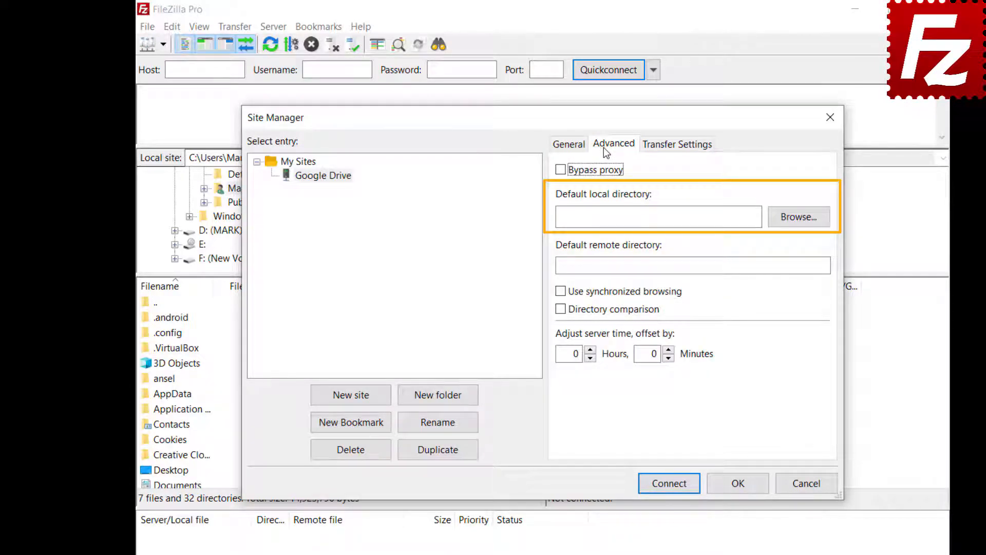
{"action": "left_click", "coordinate": [796, 224]}
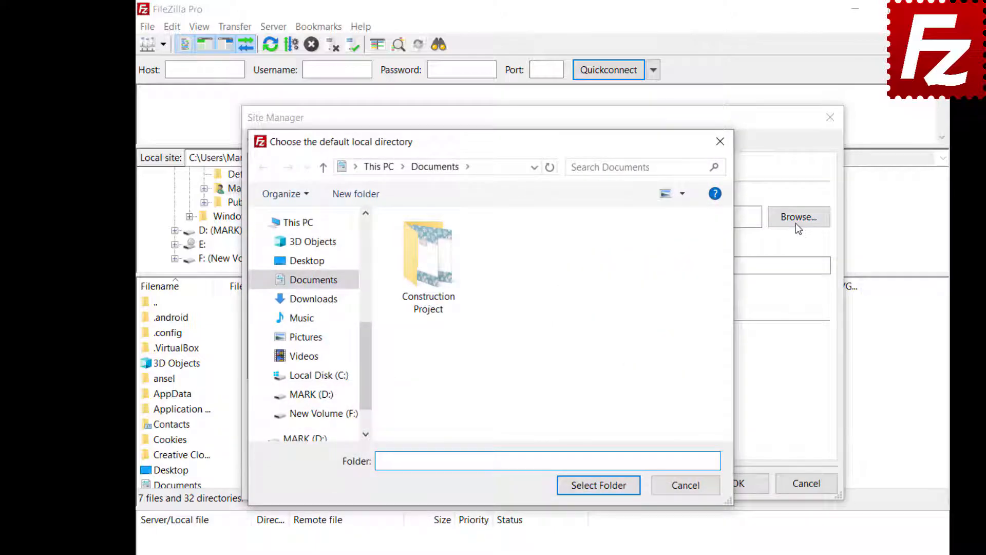
{"action": "double_click", "coordinate": [427, 295]}
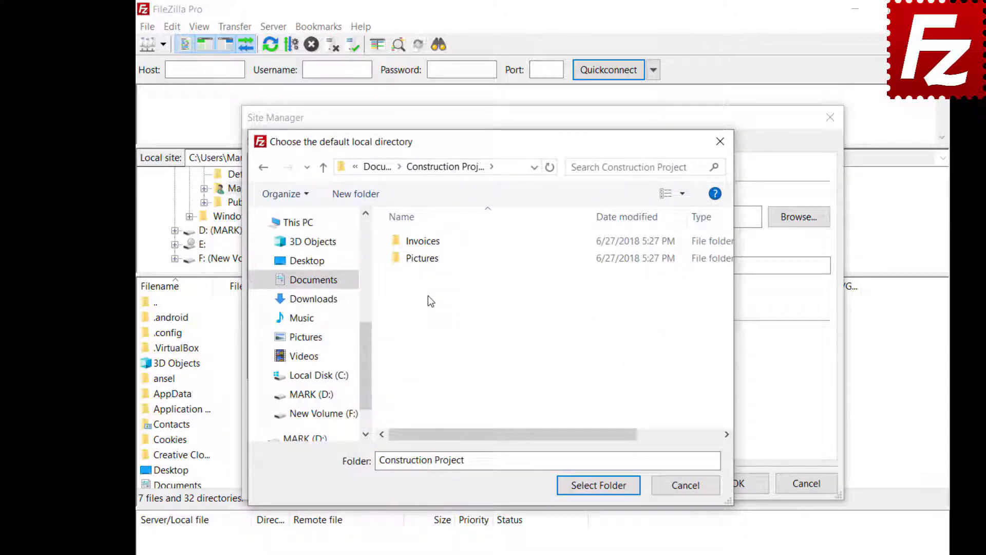
{"action": "left_click", "coordinate": [598, 486]}
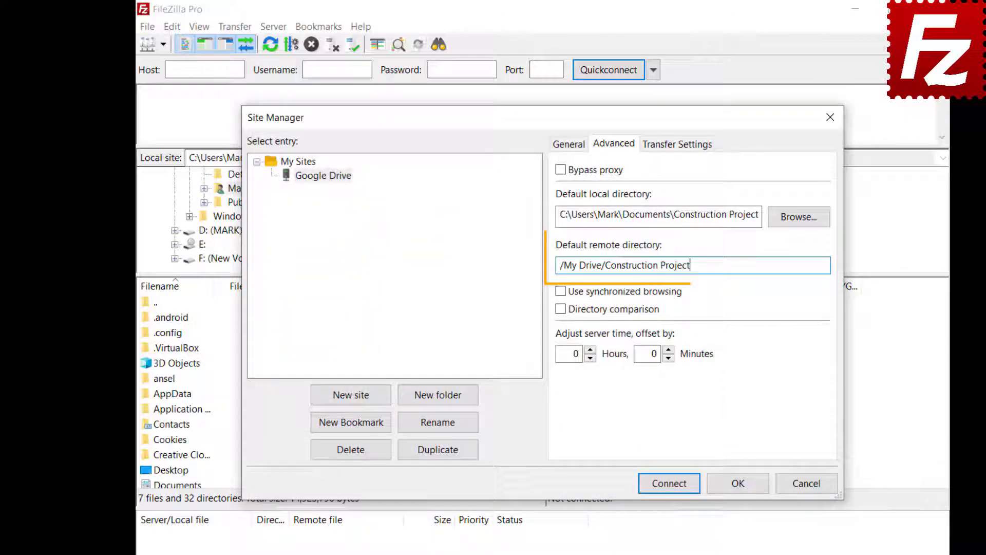
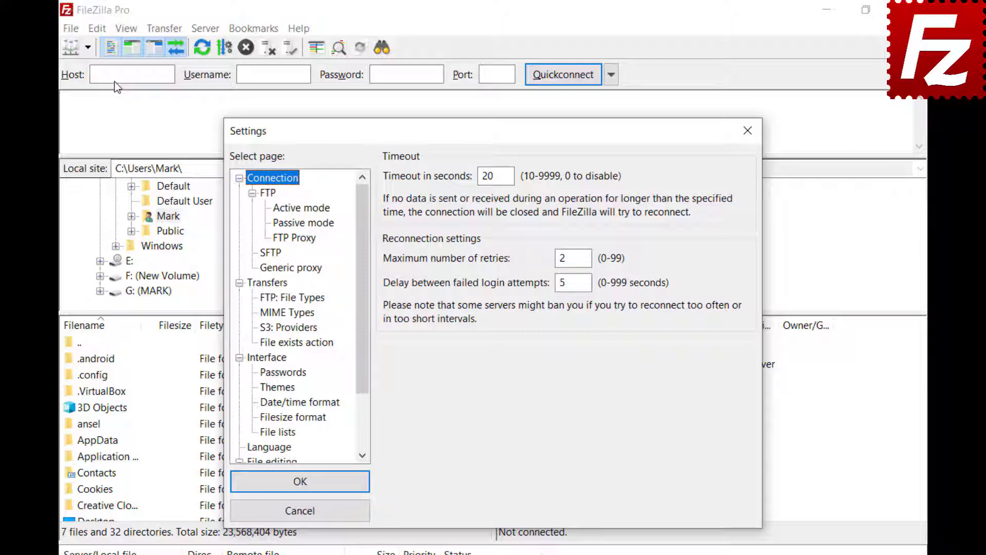
Under Interface > File lists, set Sorting mode to 'Sort directories inline' and Name sorting mode to 'Case sensitive'.
{"action": "left_click", "coordinate": [264, 358]}
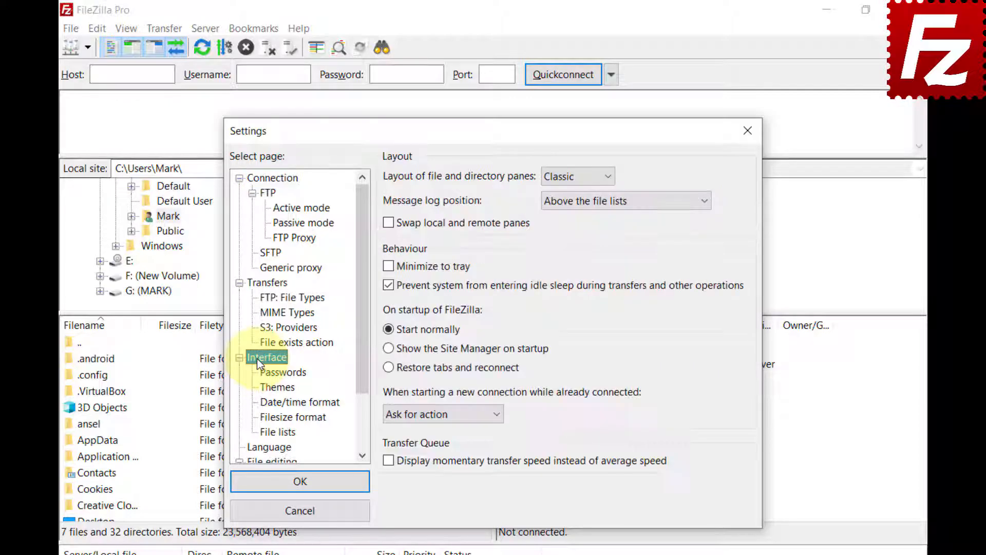
{"action": "left_click", "coordinate": [262, 432]}
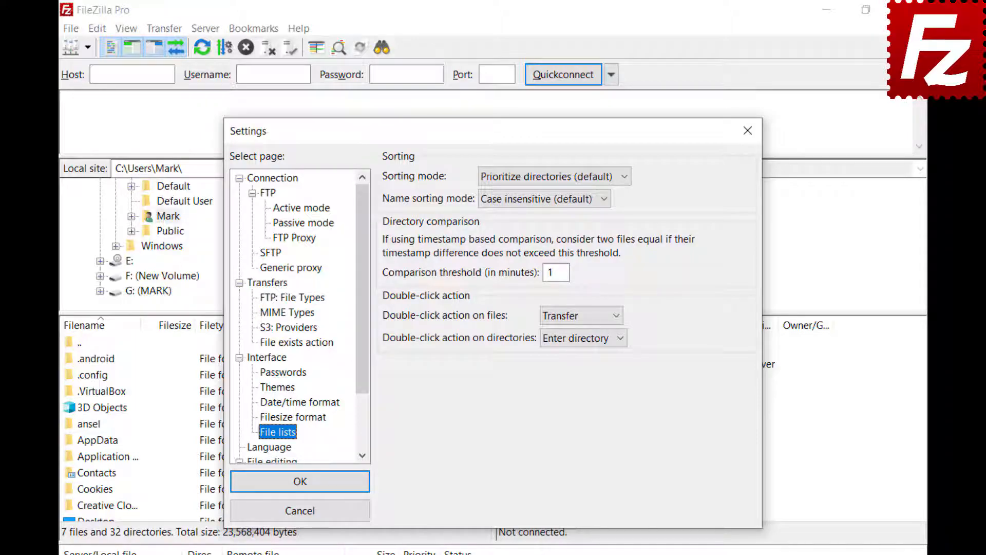
{"action": "left_click", "coordinate": [623, 176]}
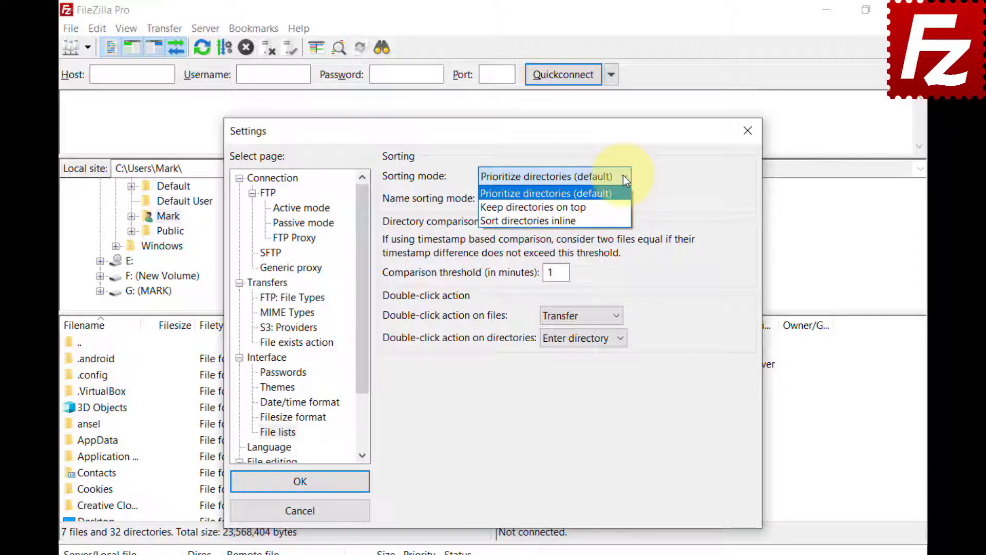
{"action": "left_click", "coordinate": [624, 206]}
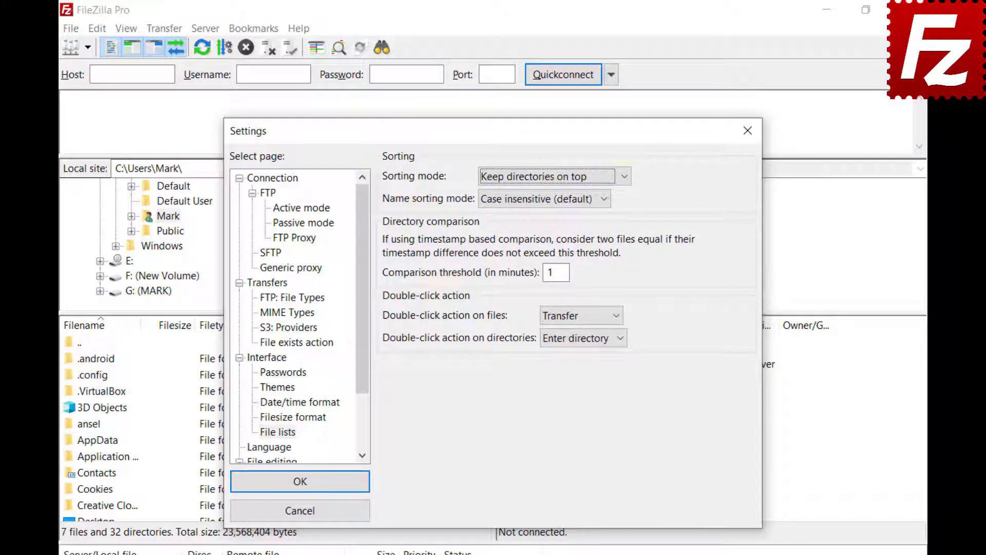
{"action": "left_click", "coordinate": [624, 176]}
{"action": "left_click", "coordinate": [620, 219]}
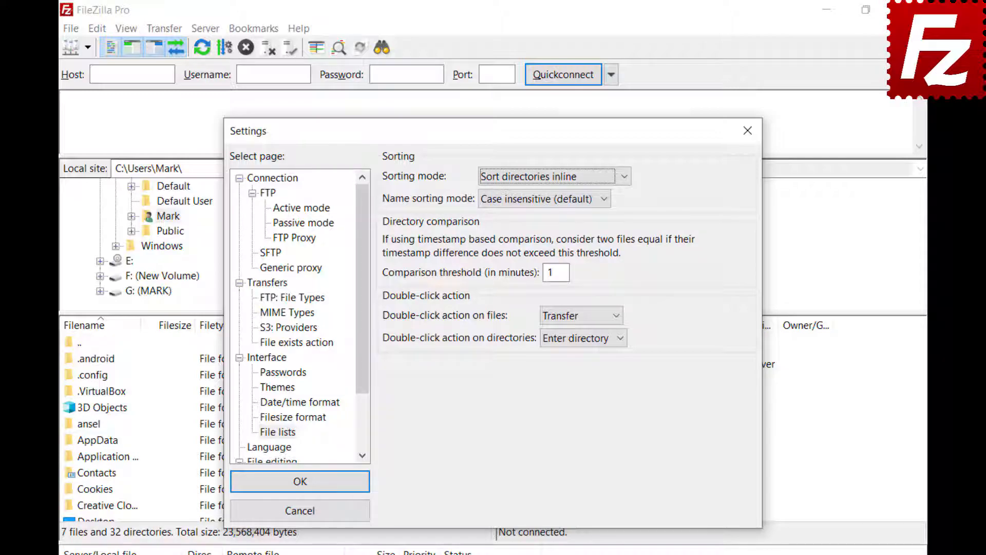
{"action": "left_click", "coordinate": [605, 200]}
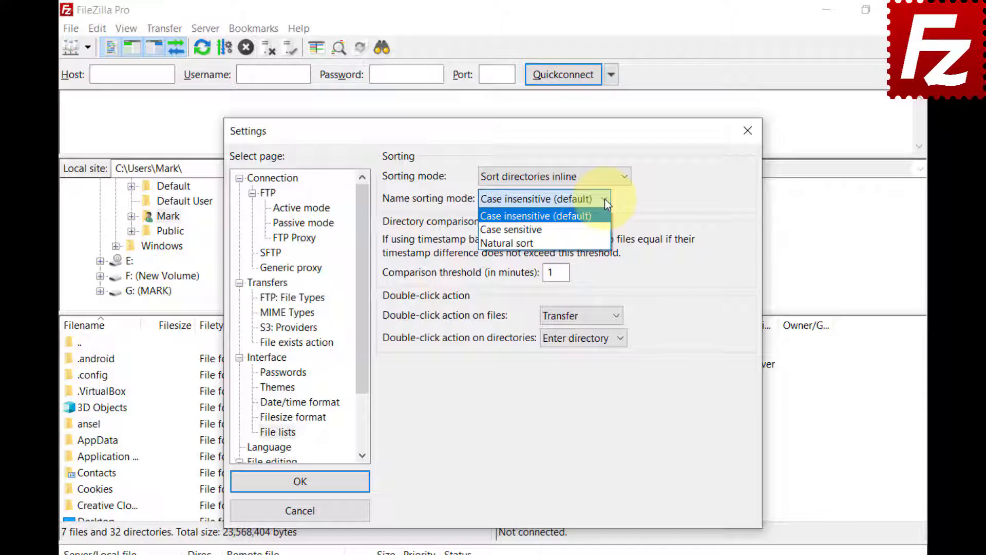
{"action": "left_click", "coordinate": [591, 229]}
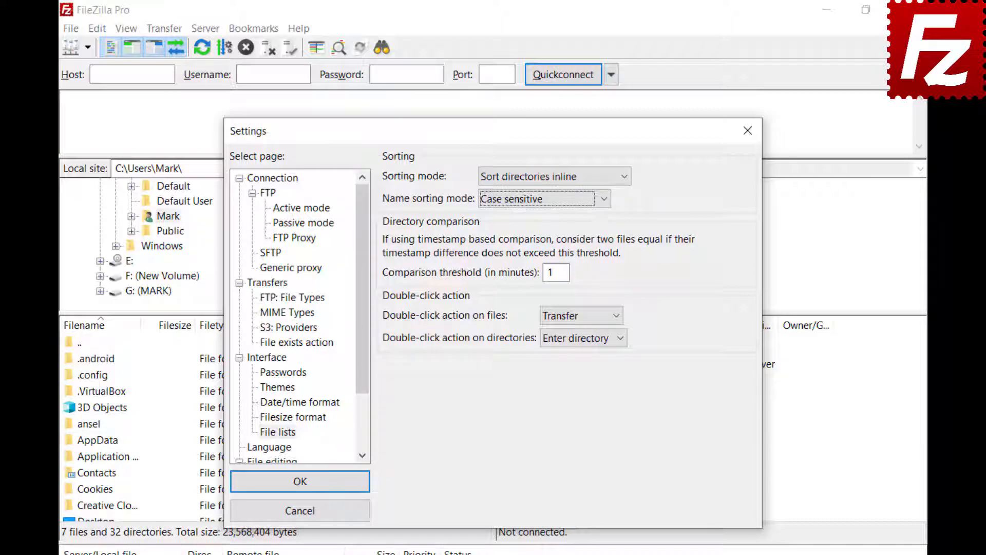
{"action": "left_click", "coordinate": [605, 201]}
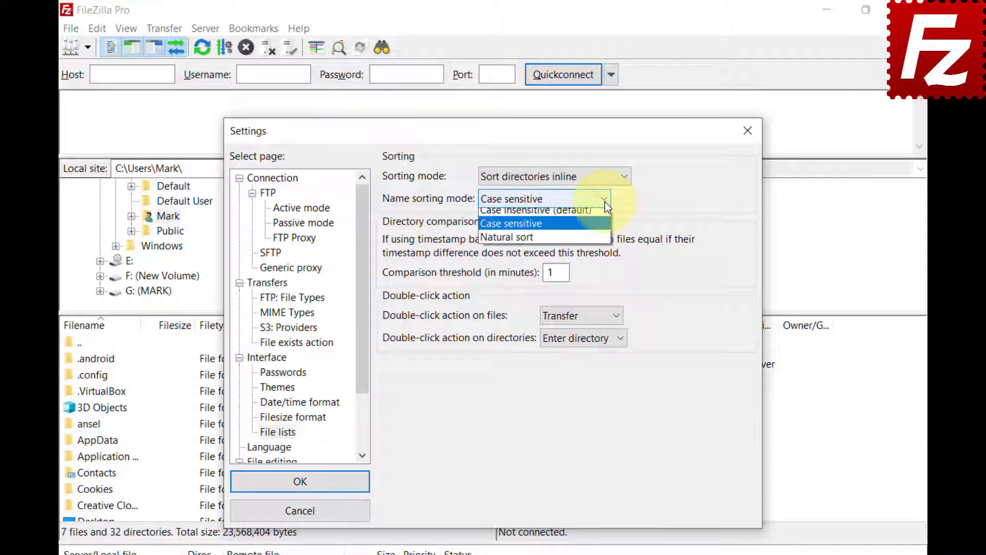
{"action": "left_click", "coordinate": [607, 246]}
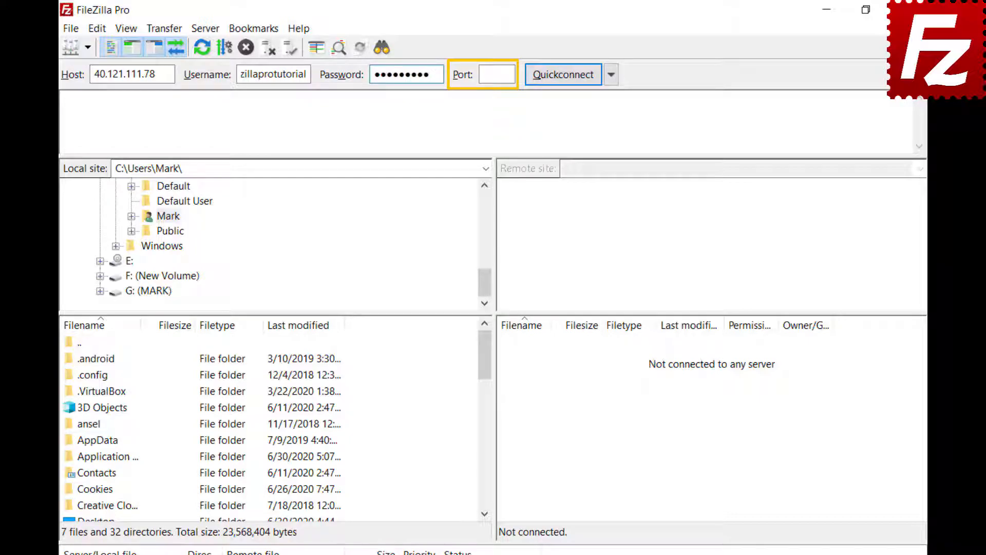
Quickconnect to 40.121.111.78 using the entered host, username and password.
{"action": "left_click", "coordinate": [563, 75]}
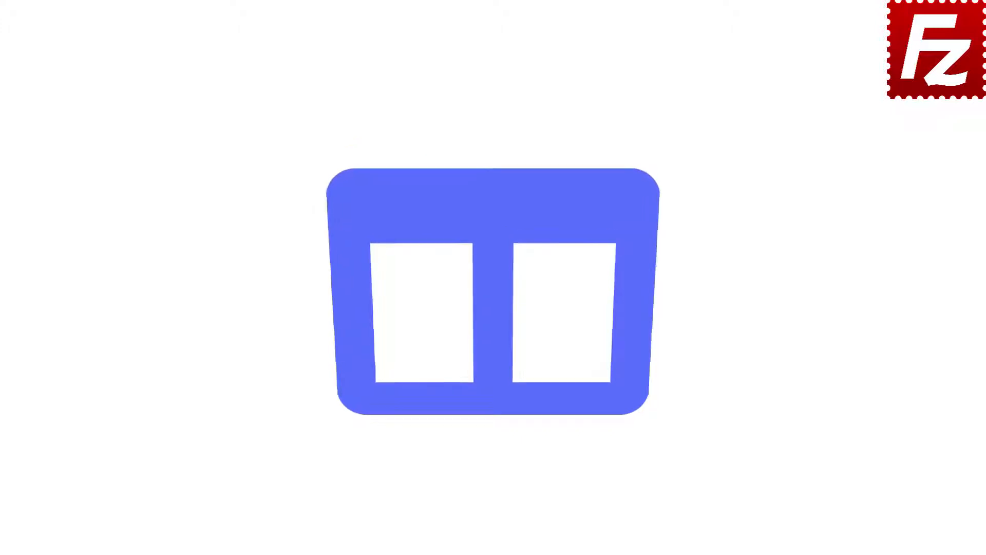
Launch FileZilla Pro and add a new Site Manager entry named 'My Server'.
{"action": "double_click", "coordinate": [157, 107]}
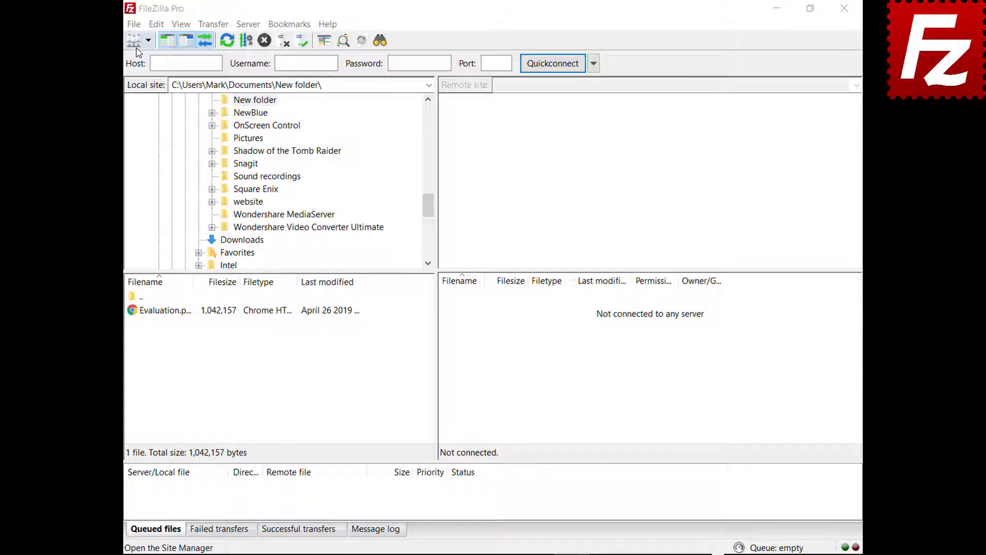
{"action": "left_click", "coordinate": [134, 24]}
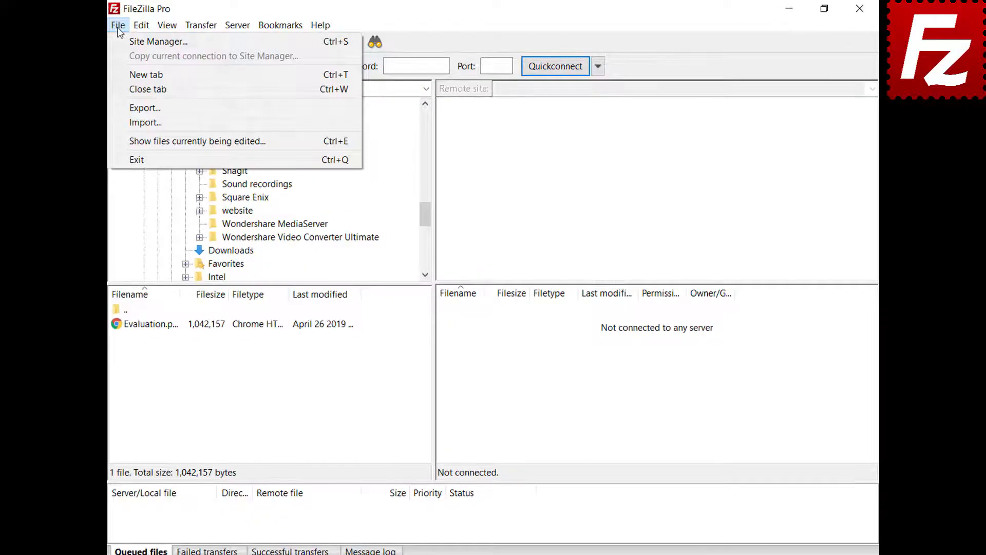
{"action": "left_click", "coordinate": [120, 41]}
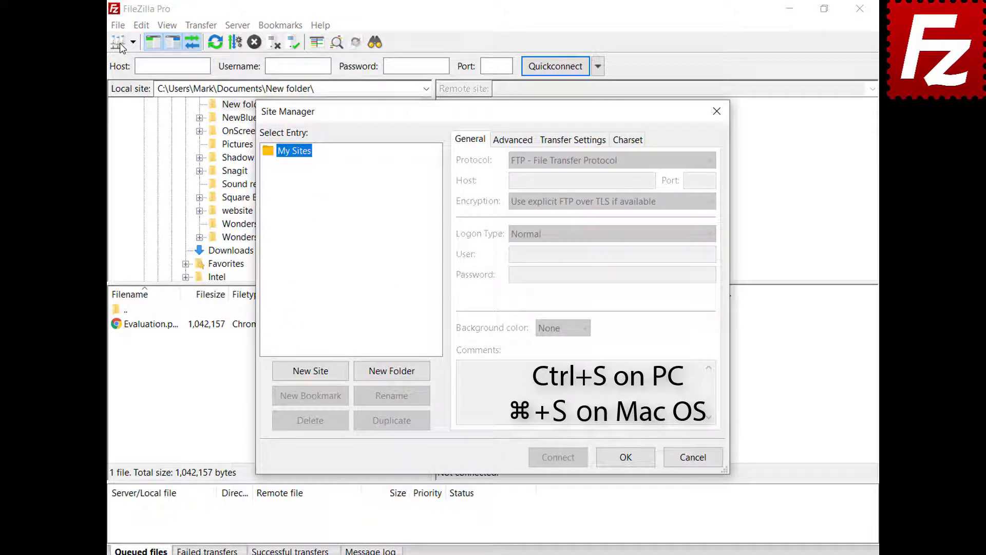
{"action": "left_click", "coordinate": [312, 373]}
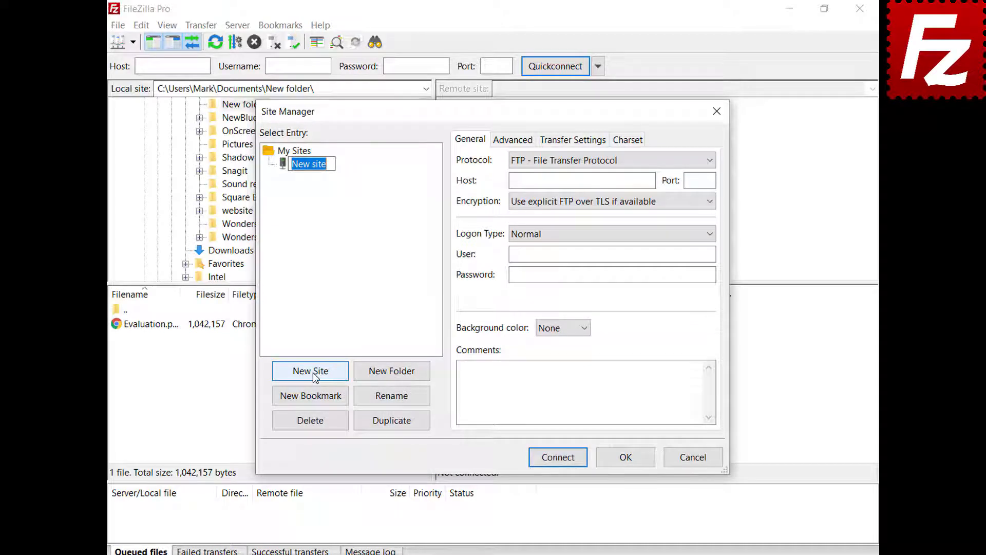
{"action": "type", "text": "My Server"}
Set My Server's host to 40.121.111.78 and port to 21, and enter the login username and password.
{"action": "left_click", "coordinate": [649, 181]}
{"action": "type", "text": "40.121.111.78"}
{"action": "left_click", "coordinate": [692, 180]}
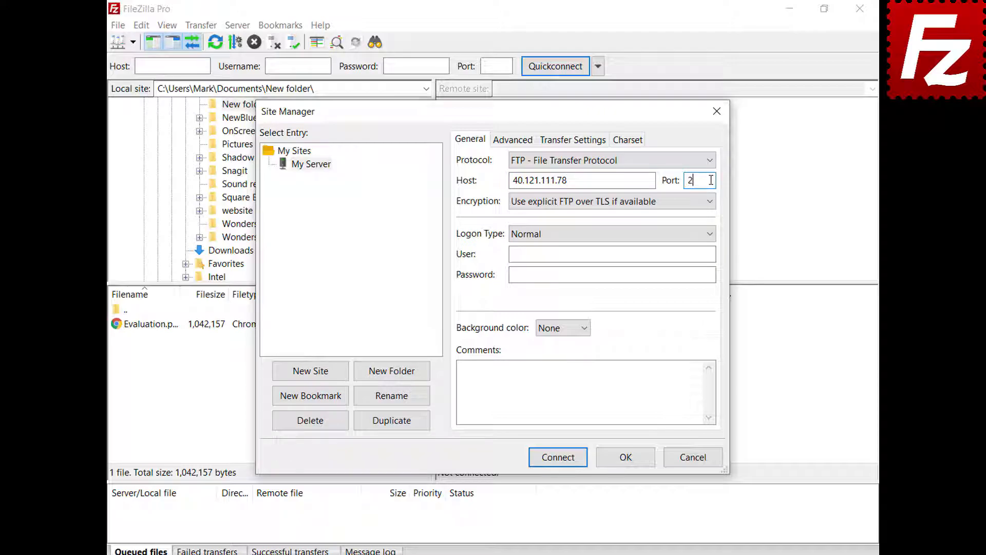
{"action": "type", "text": "21"}
{"action": "left_click", "coordinate": [713, 254]}
{"action": "type", "text": "filezillaprotutorial"}
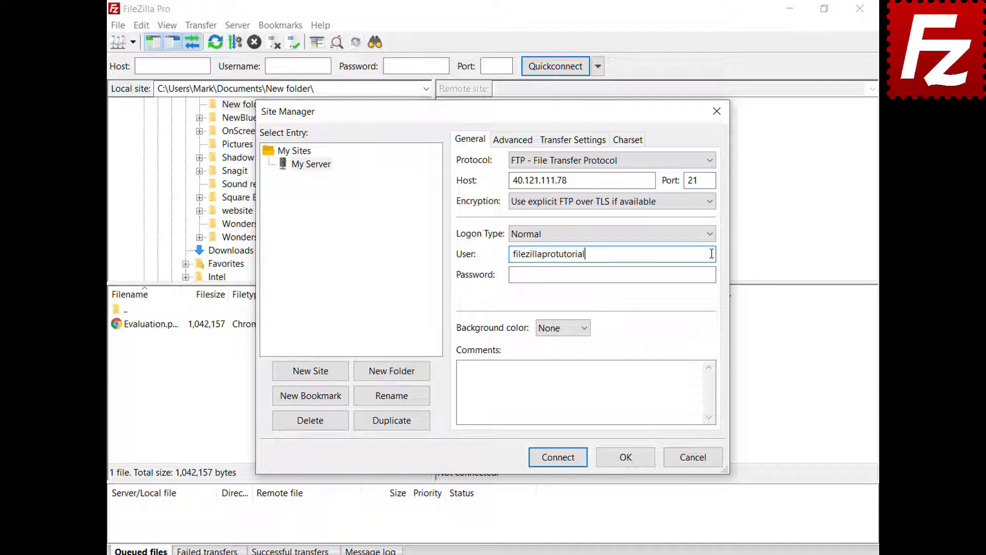
{"action": "left_click", "coordinate": [713, 274]}
{"action": "key", "text": "ctrl+v"}
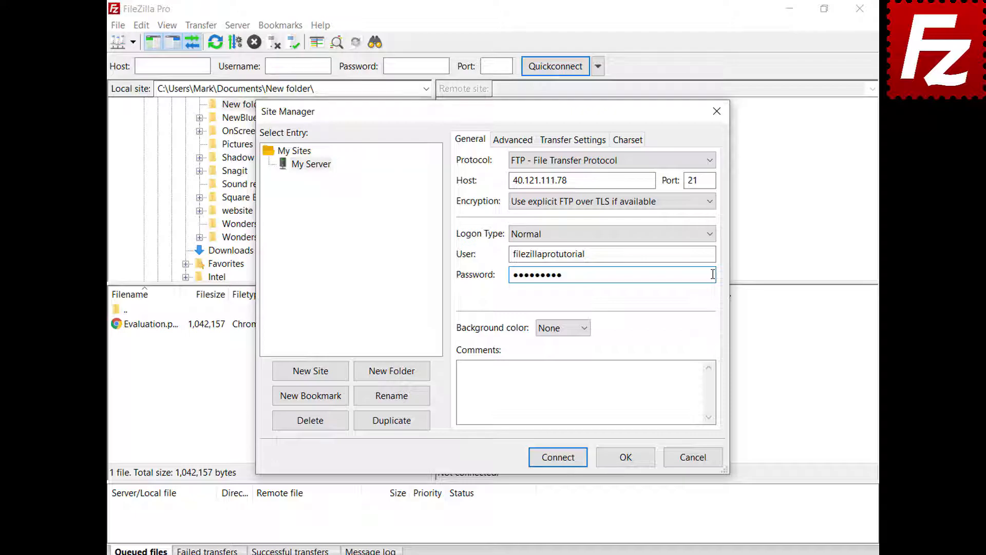
Give My Server a Green background colour.
{"action": "left_click", "coordinate": [584, 329]}
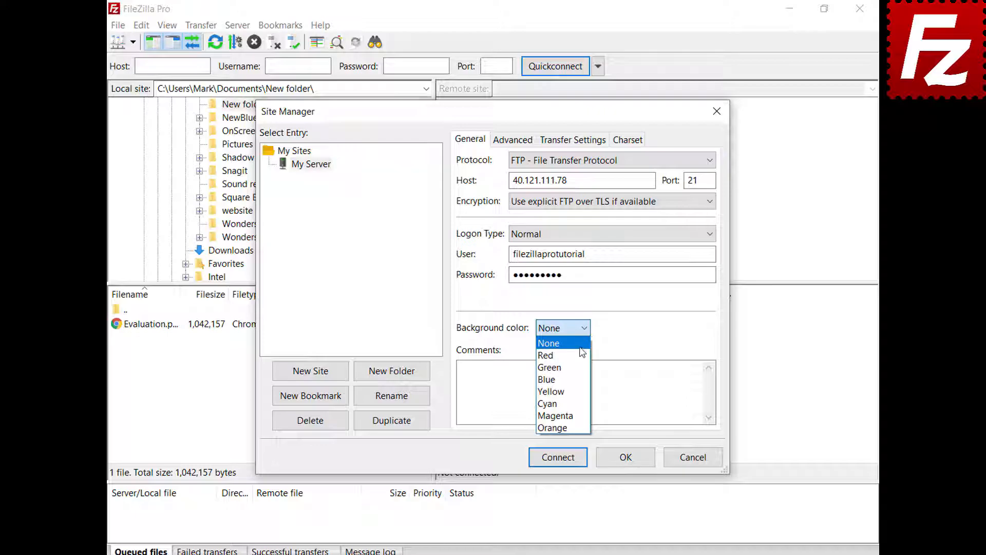
{"action": "left_click", "coordinate": [580, 366]}
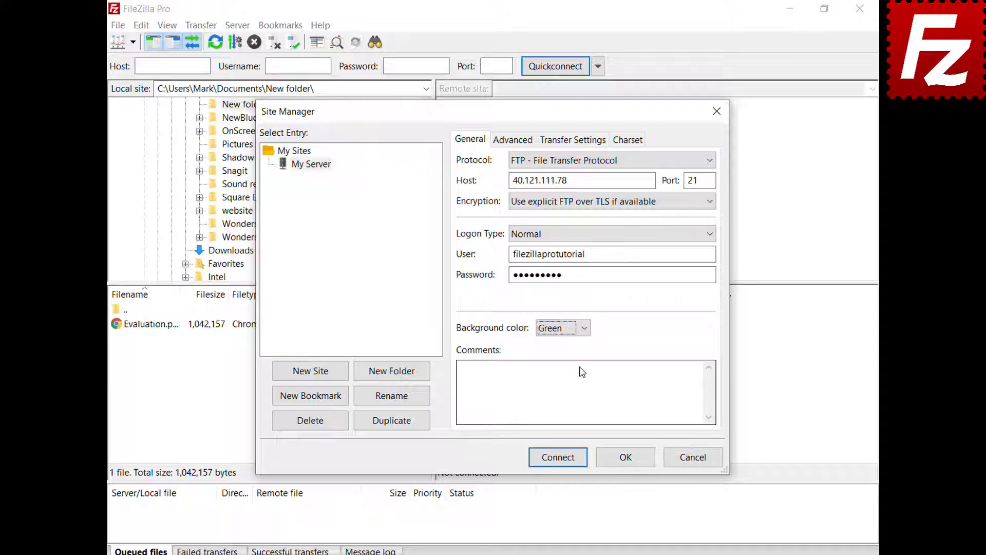
{"action": "left_click", "coordinate": [502, 146]}
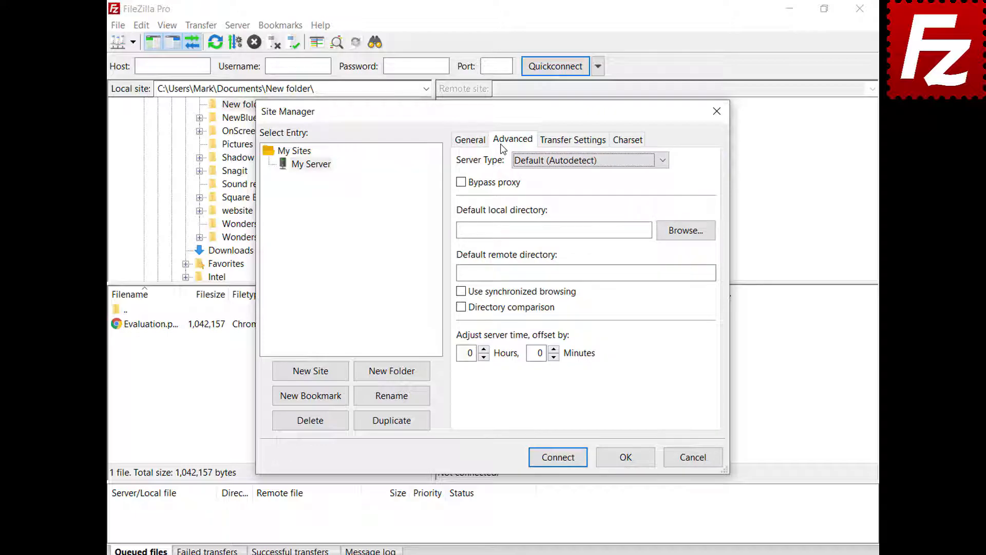
Keep server type on Autodetect, review Transfer Settings and Charset tabs, then save My Server.
{"action": "left_click", "coordinate": [662, 163]}
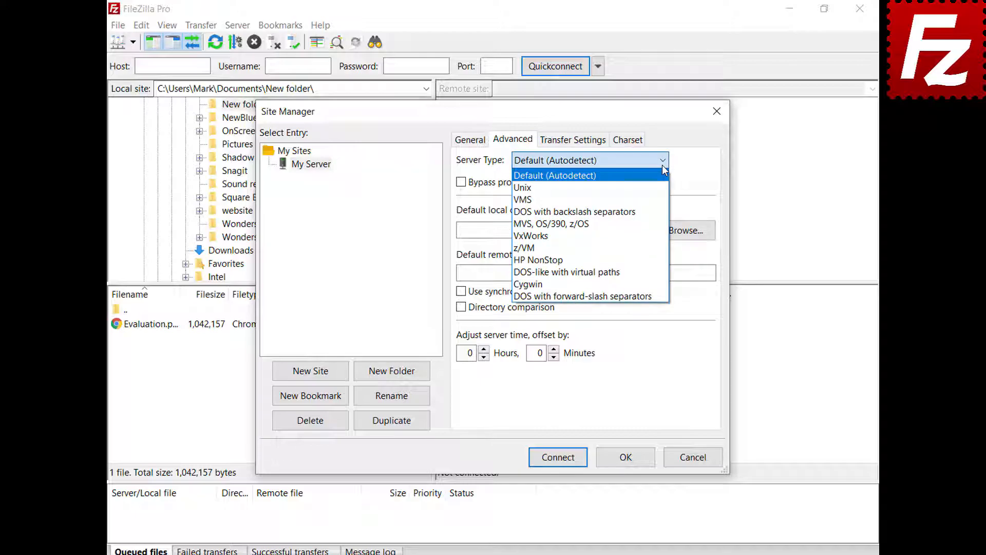
{"action": "left_click", "coordinate": [661, 165]}
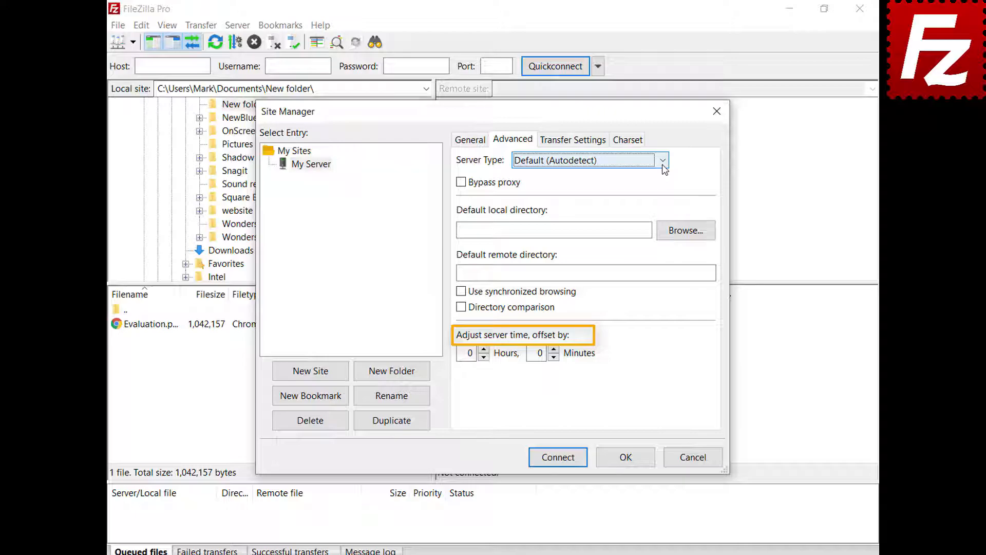
{"action": "left_click", "coordinate": [574, 147]}
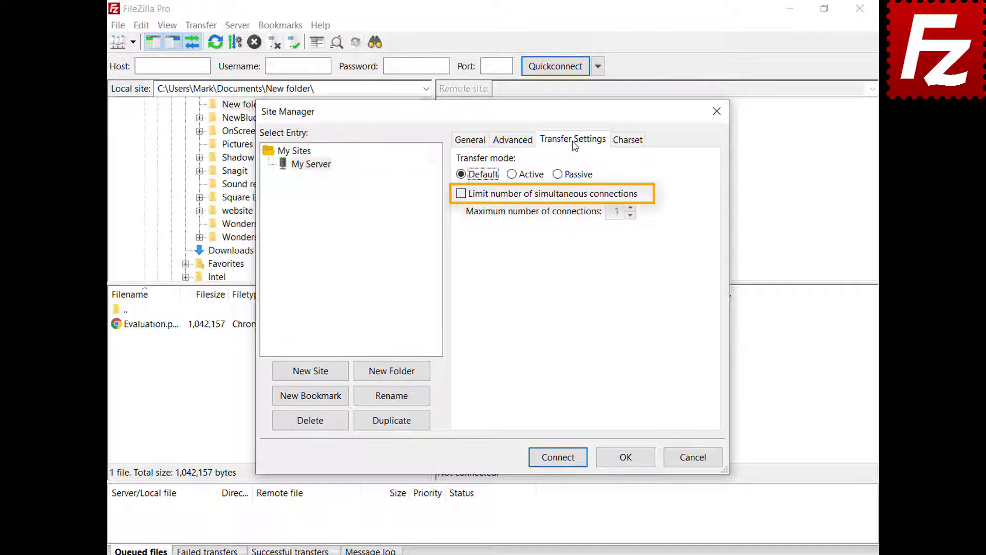
{"action": "left_click", "coordinate": [627, 144]}
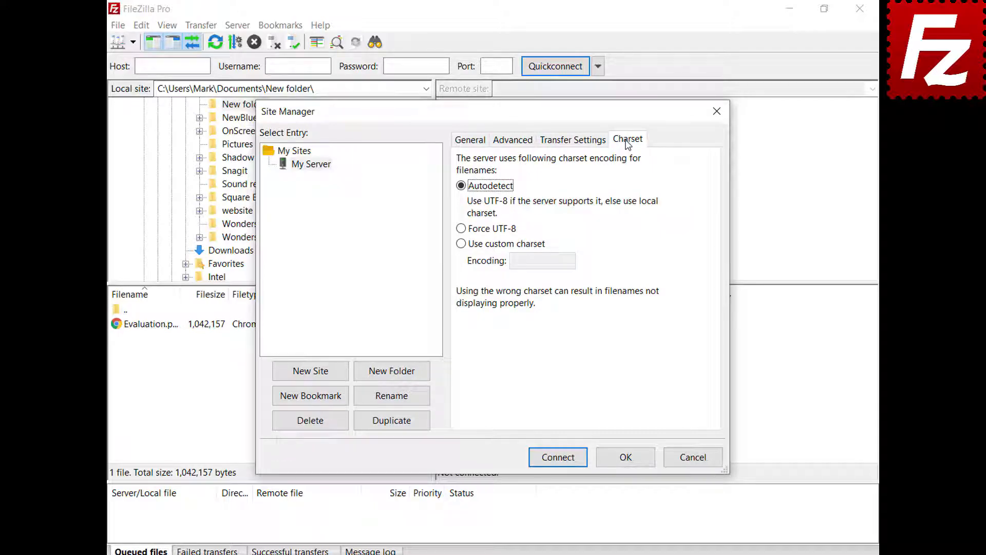
{"action": "left_click", "coordinate": [626, 459]}
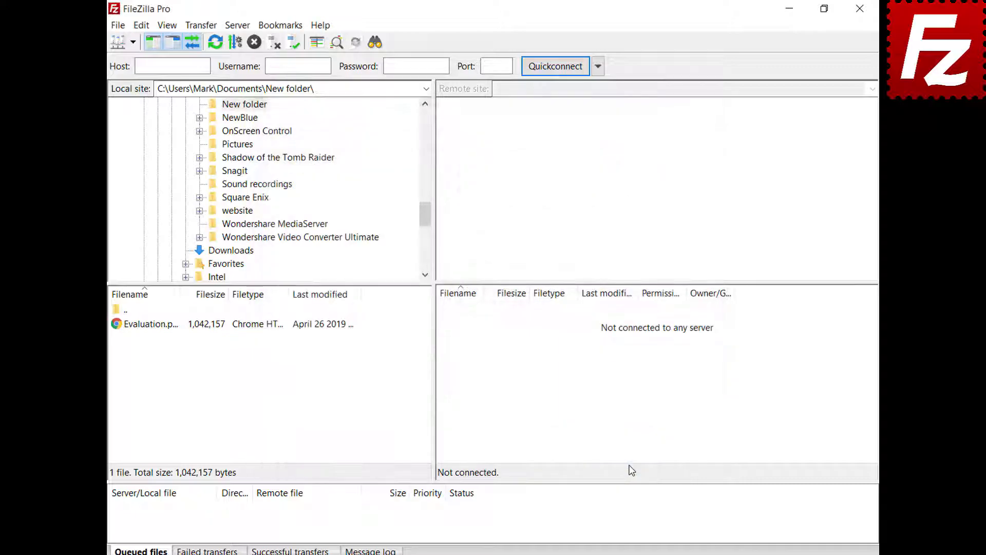
Connect to My Server, then create a new site folder named 'Sites' in the Site Manager.
{"action": "left_click", "coordinate": [133, 42]}
{"action": "left_click", "coordinate": [139, 61]}
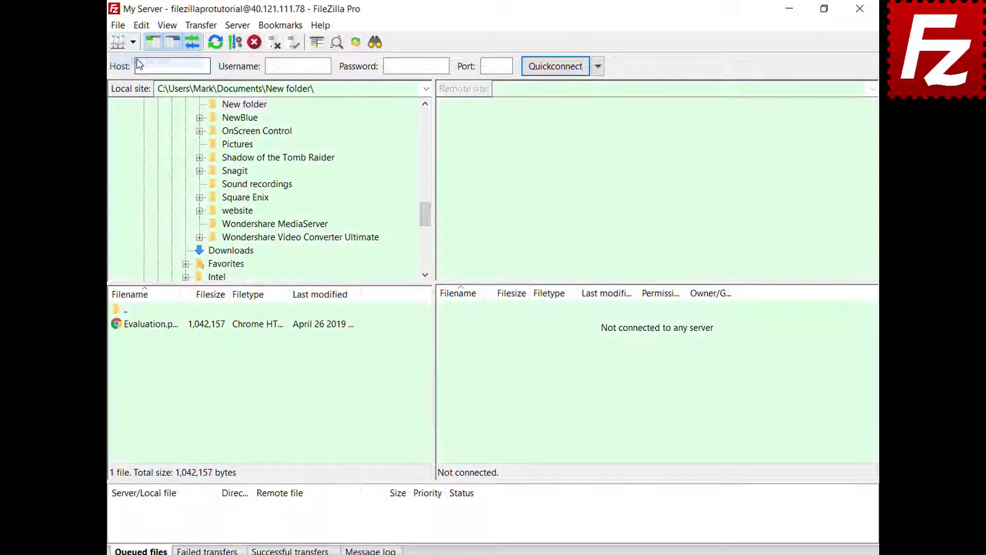
{"action": "key", "text": "ctrl+s"}
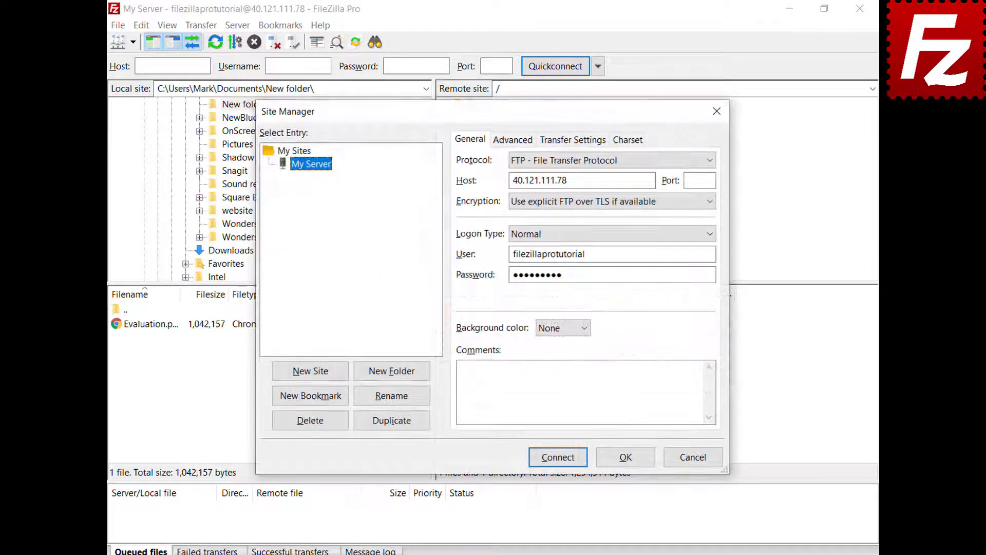
{"action": "left_click", "coordinate": [394, 380]}
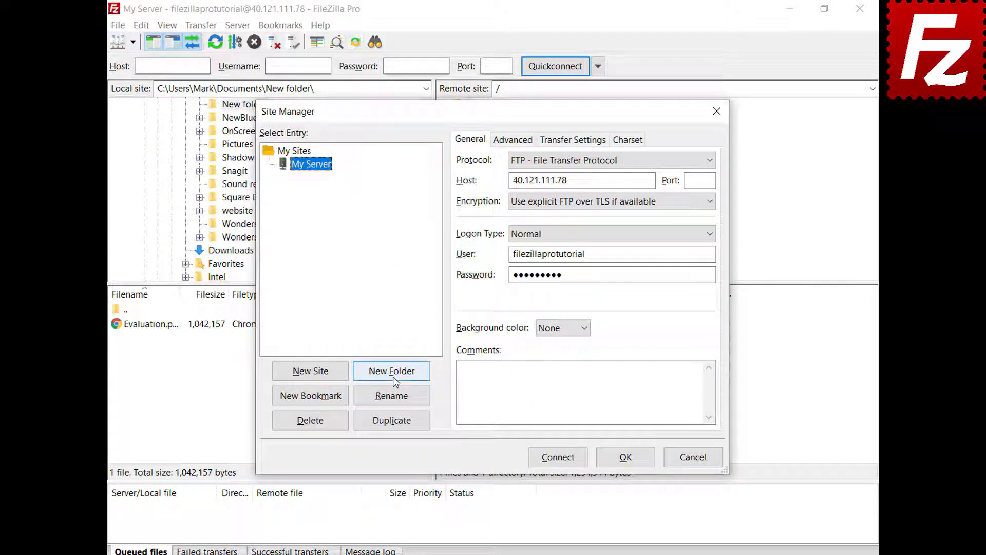
{"action": "type", "text": "Sites"}
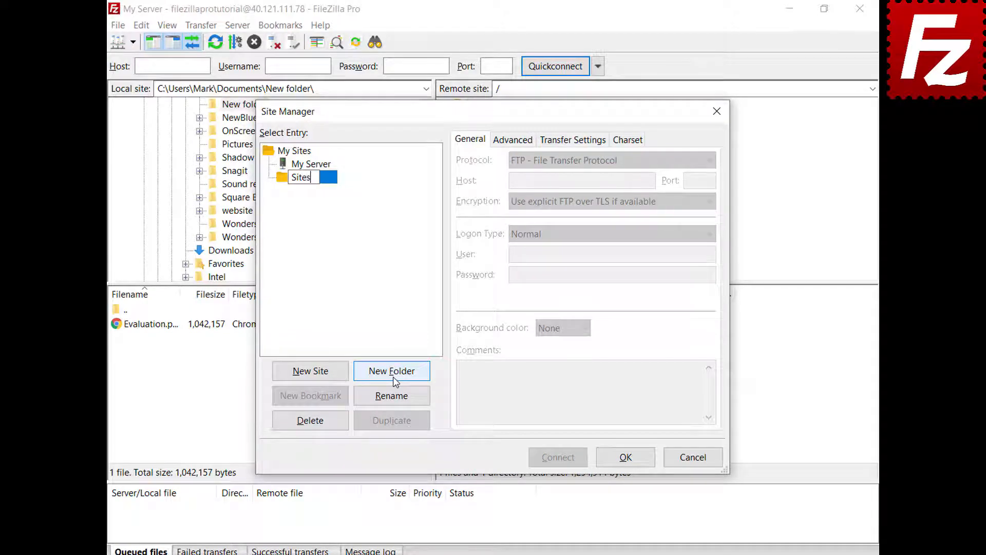
{"action": "key", "text": "Return"}
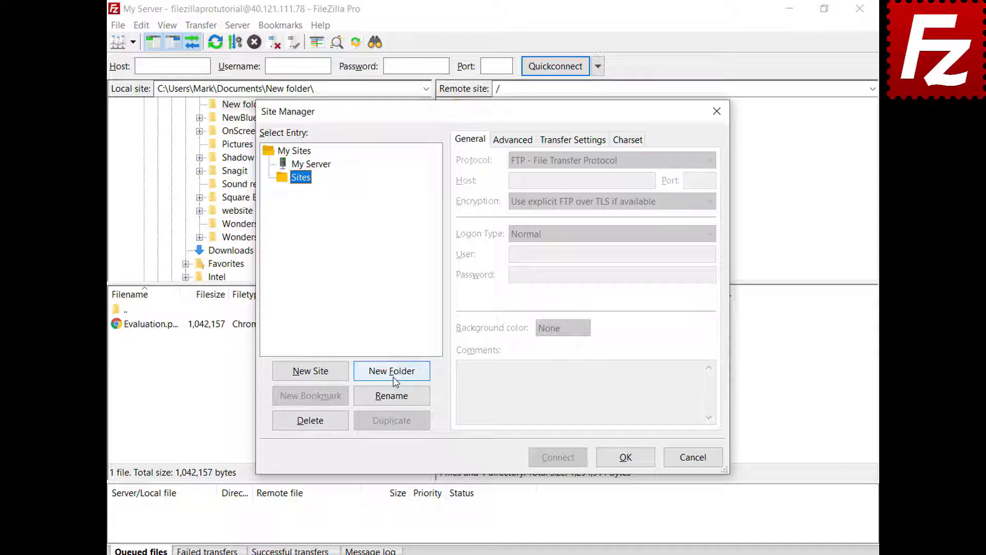
Move My Server into the Sites folder and save the Site Manager changes.
{"action": "left_click", "coordinate": [324, 168]}
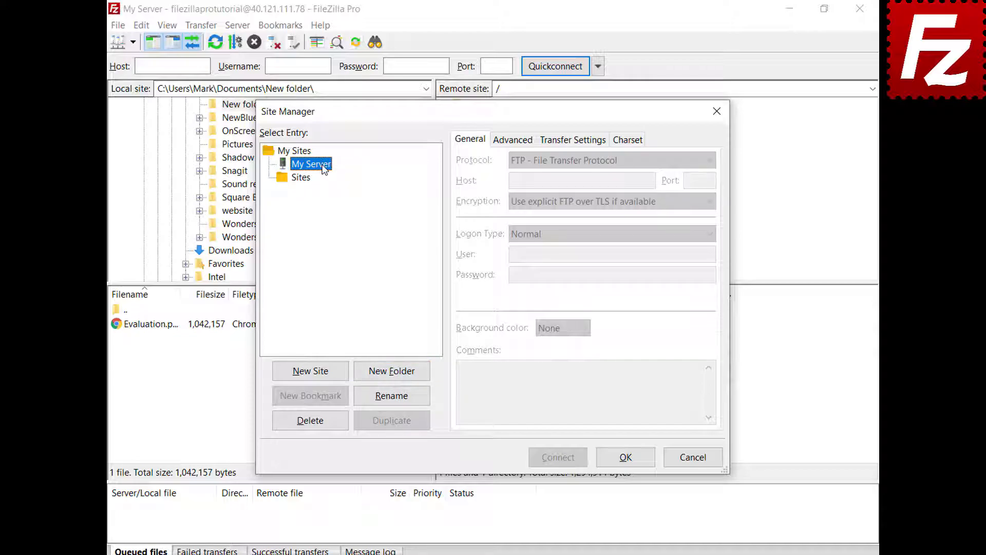
{"action": "left_click_drag", "start_coordinate": [324, 168], "coordinate": [309, 183]}
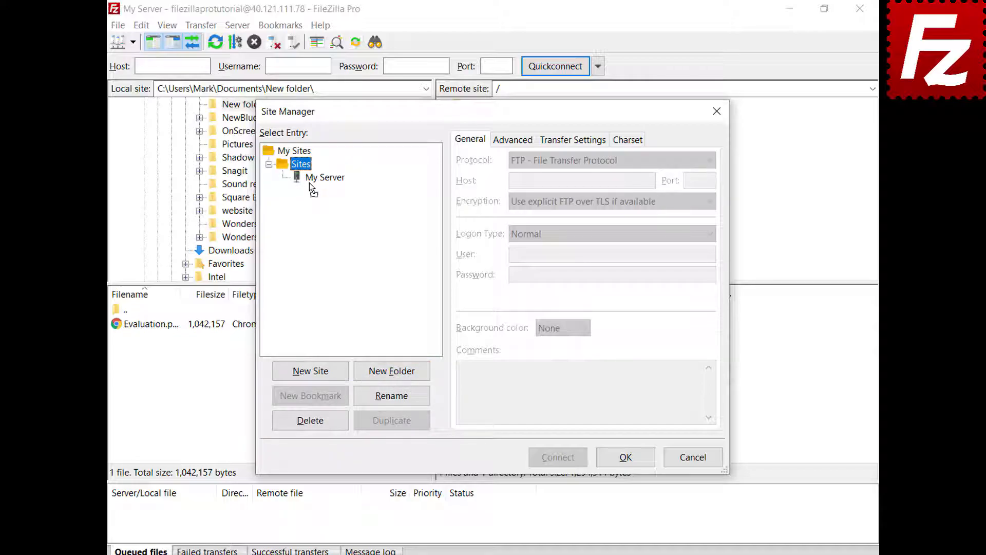
{"action": "left_click", "coordinate": [626, 462]}
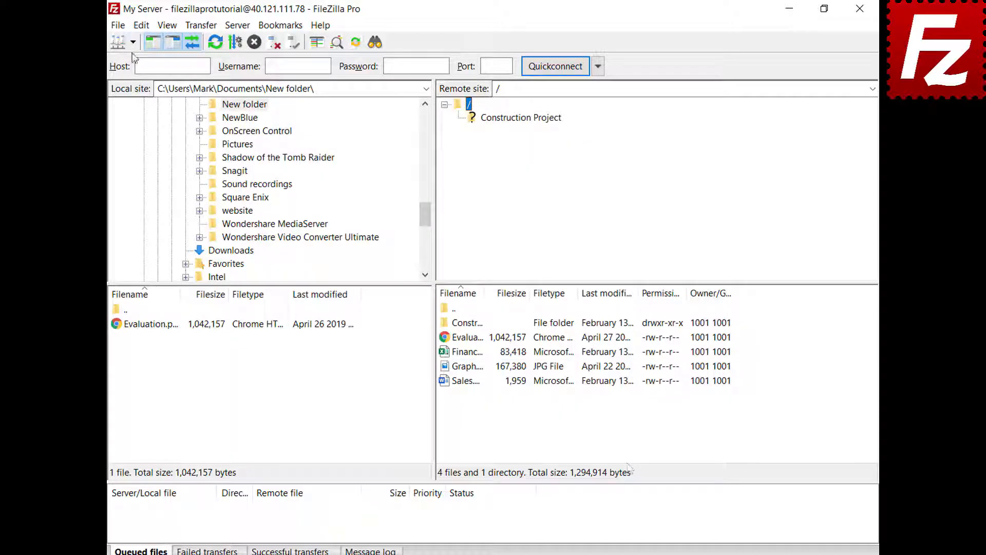
Check that My Server is listed under Sites and review its details in the Site Manager.
{"action": "left_click", "coordinate": [132, 42]}
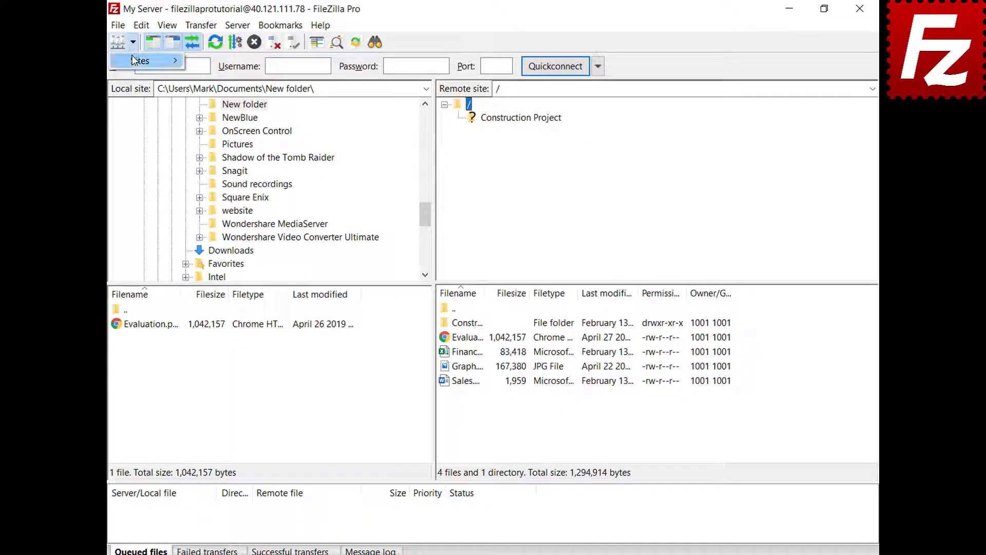
{"action": "left_click", "coordinate": [133, 62]}
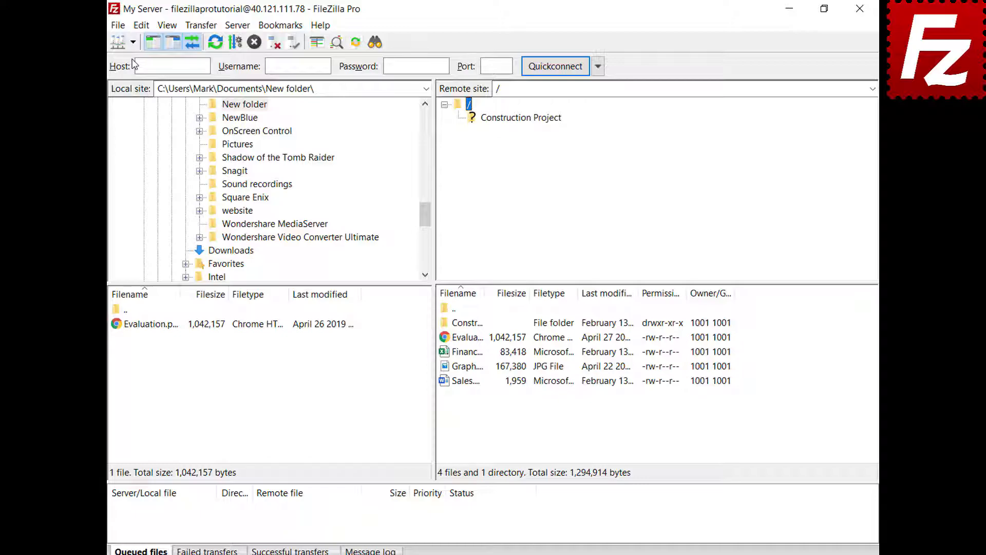
{"action": "left_click", "coordinate": [328, 179]}
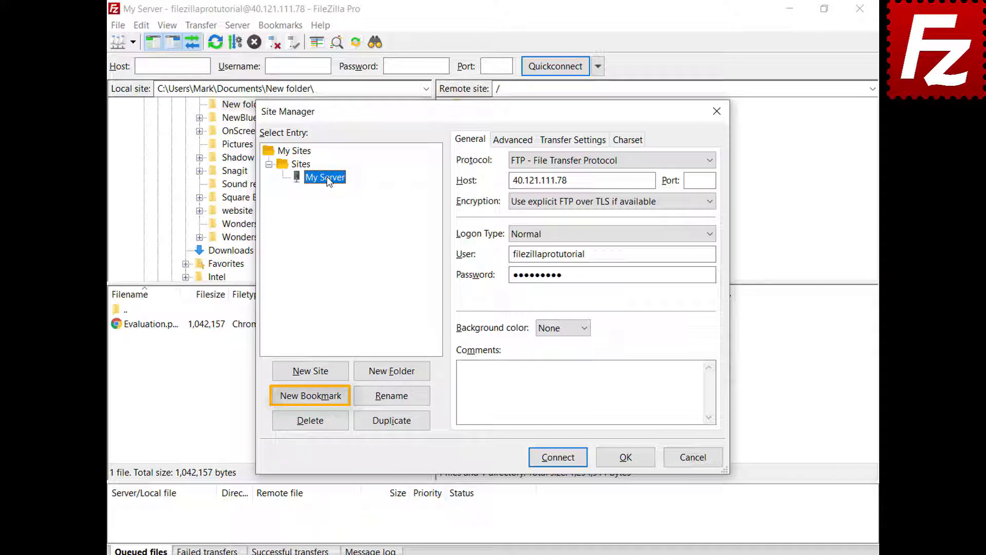
{"action": "left_click", "coordinate": [631, 461]}
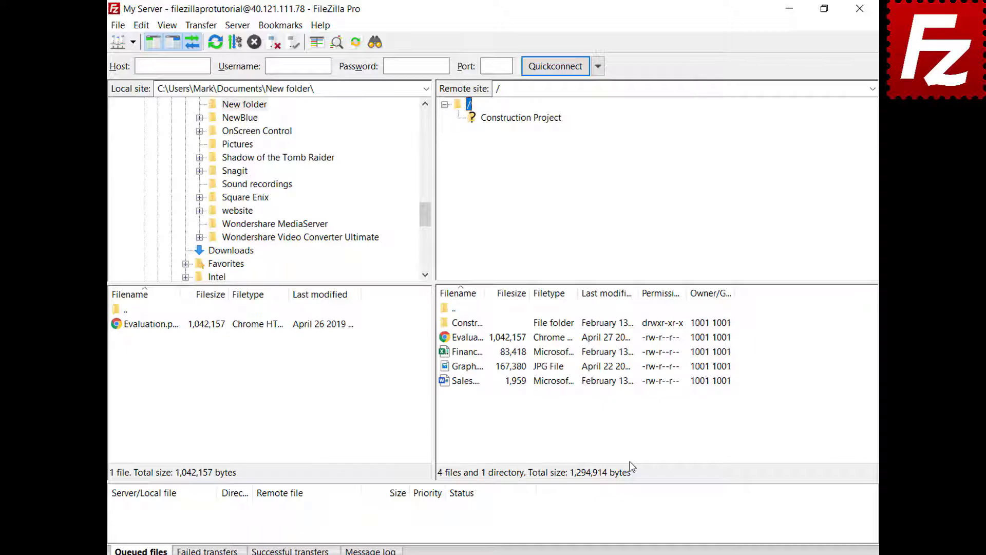
Open Edit > Settings at the Interface page.
{"action": "left_click", "coordinate": [142, 27]}
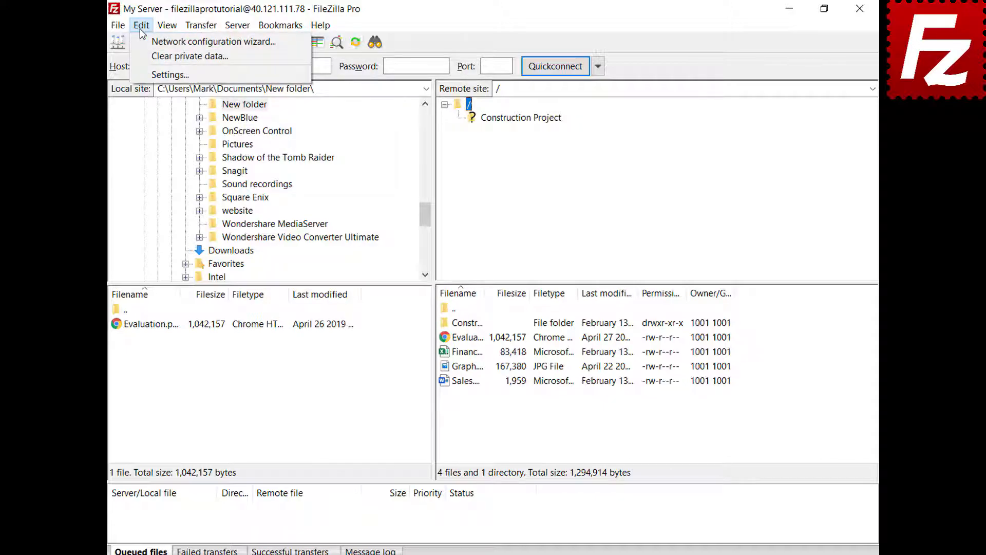
{"action": "left_click", "coordinate": [147, 75]}
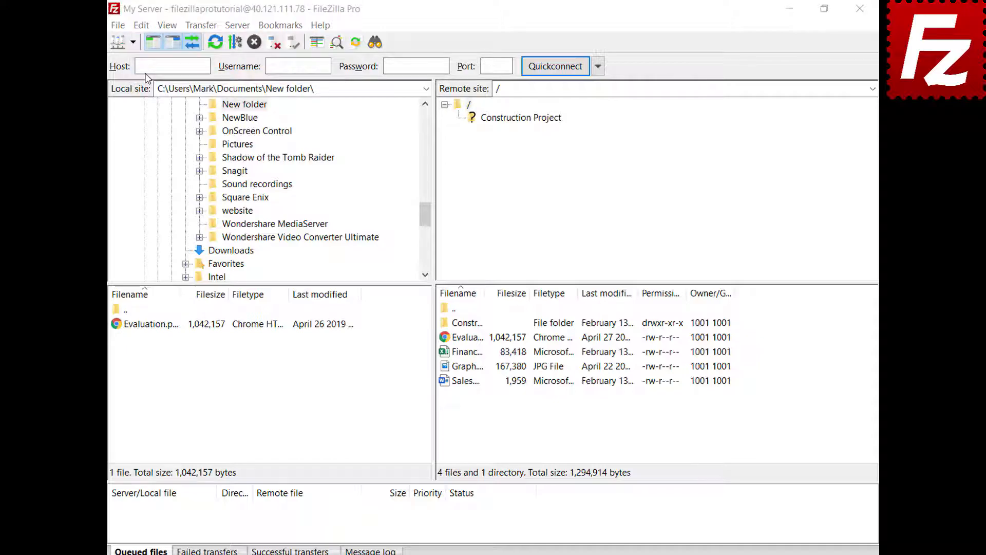
{"action": "left_click", "coordinate": [258, 326]}
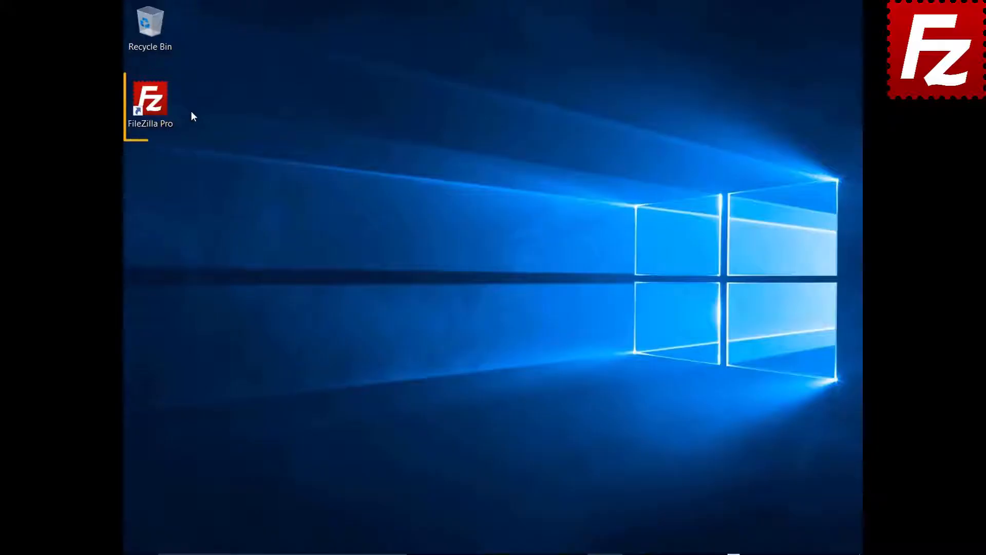
Launch FileZilla Pro from its desktop icon.
{"action": "double_click", "coordinate": [157, 106]}
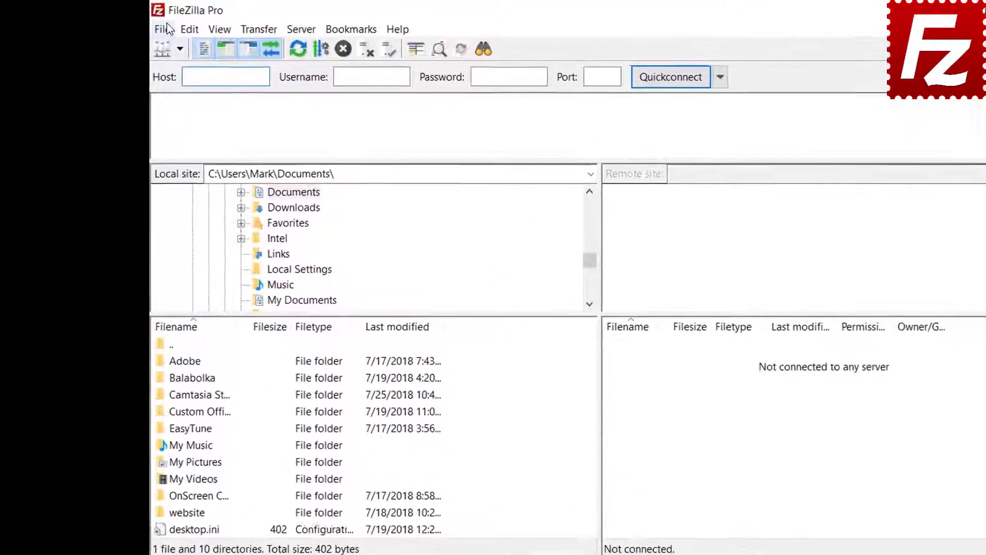
Open Settings at the Interface > Passwords page.
{"action": "left_click", "coordinate": [133, 24]}
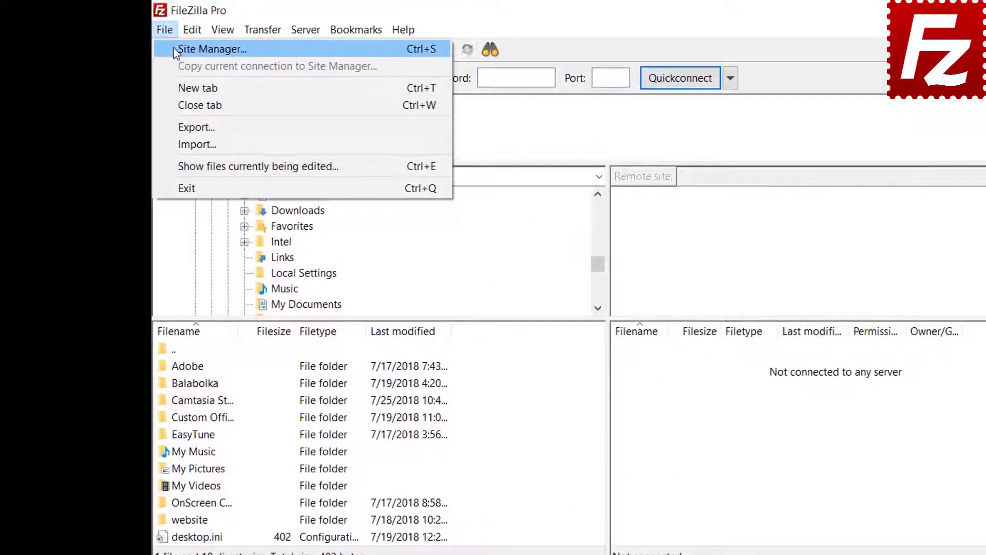
{"action": "left_click", "coordinate": [173, 48]}
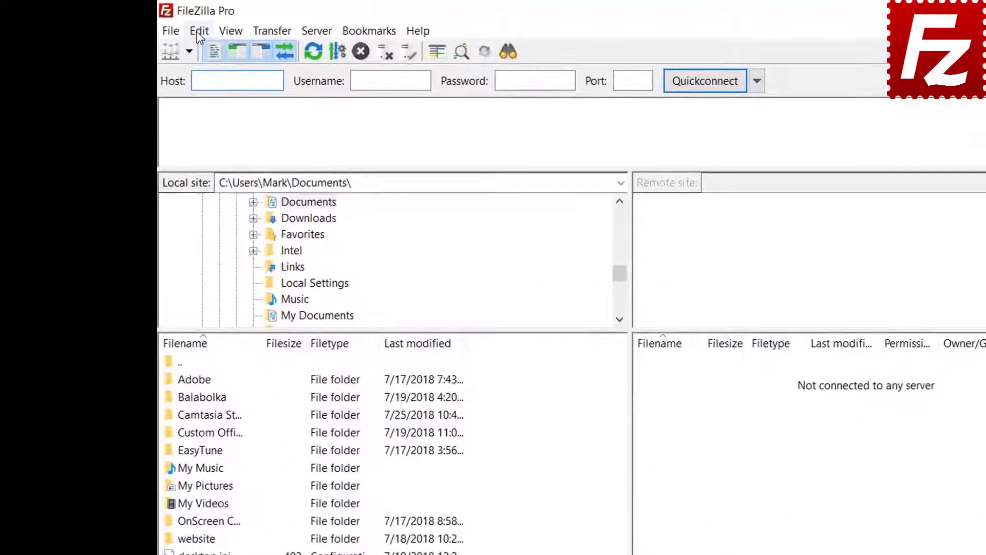
{"action": "left_click", "coordinate": [198, 32]}
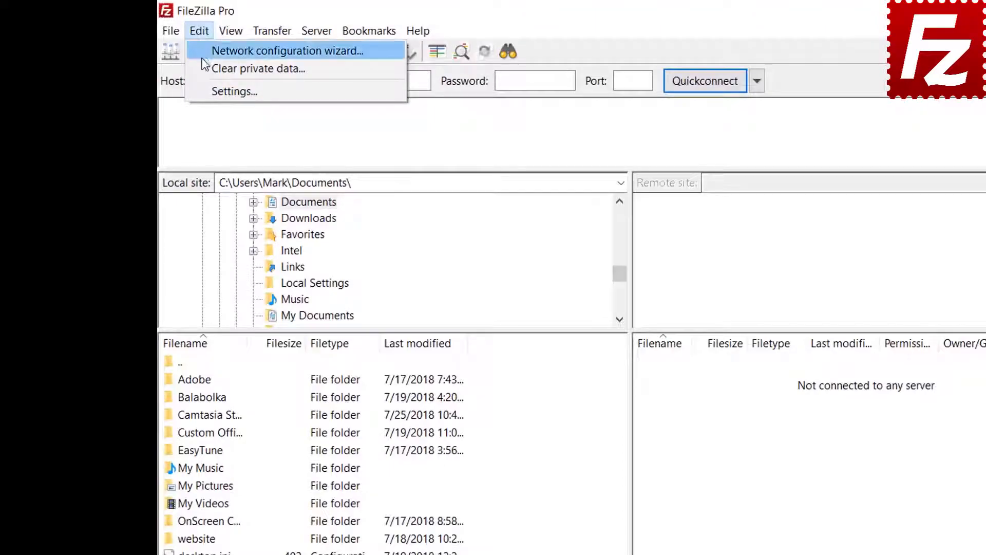
{"action": "left_click", "coordinate": [207, 91]}
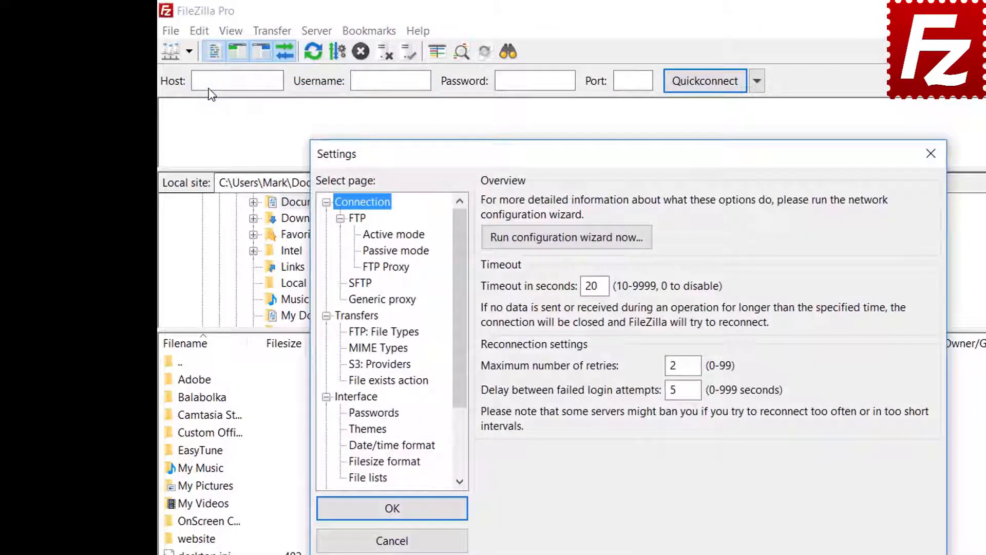
{"action": "left_click", "coordinate": [380, 415]}
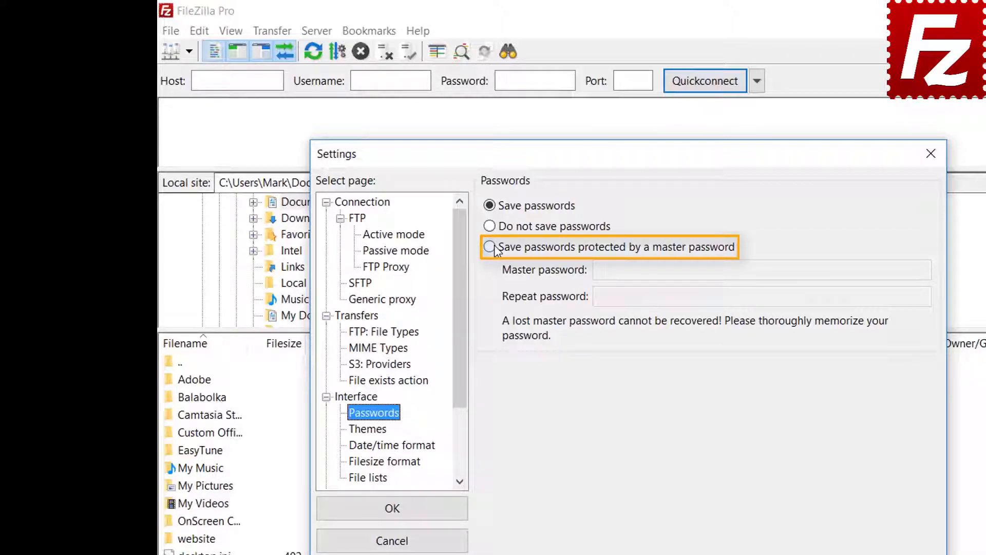
Choose 'Save passwords protected by a master password' and enter the master password in both fields.
{"action": "left_click", "coordinate": [494, 248]}
{"action": "left_click", "coordinate": [804, 269]}
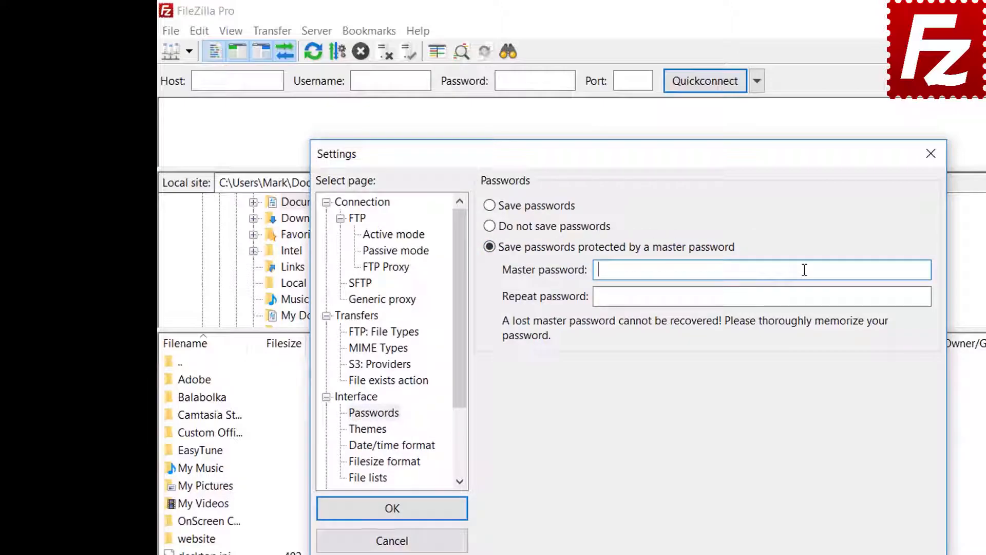
{"action": "type", "text": "abcdefghij"}
{"action": "left_click", "coordinate": [783, 298]}
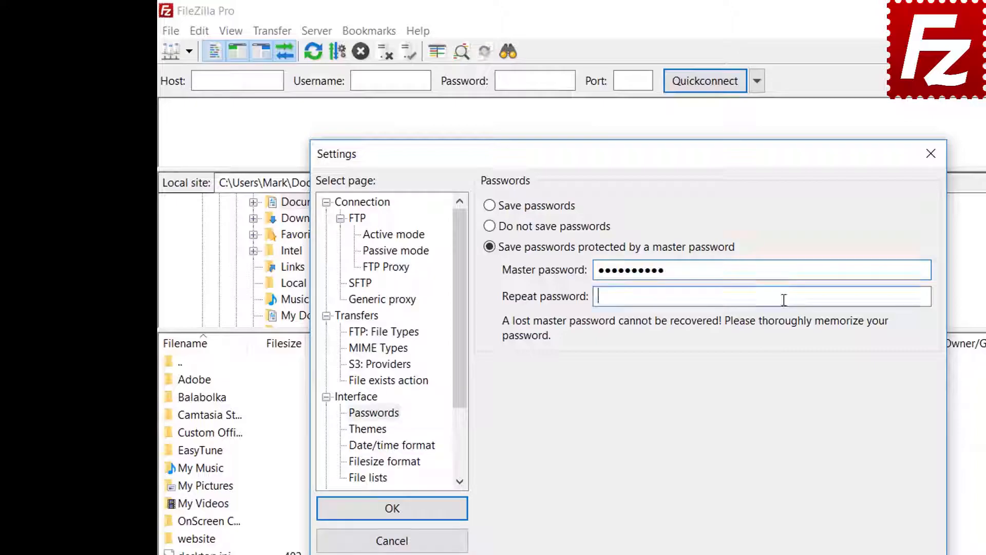
{"action": "type", "text": "abcdefghij"}
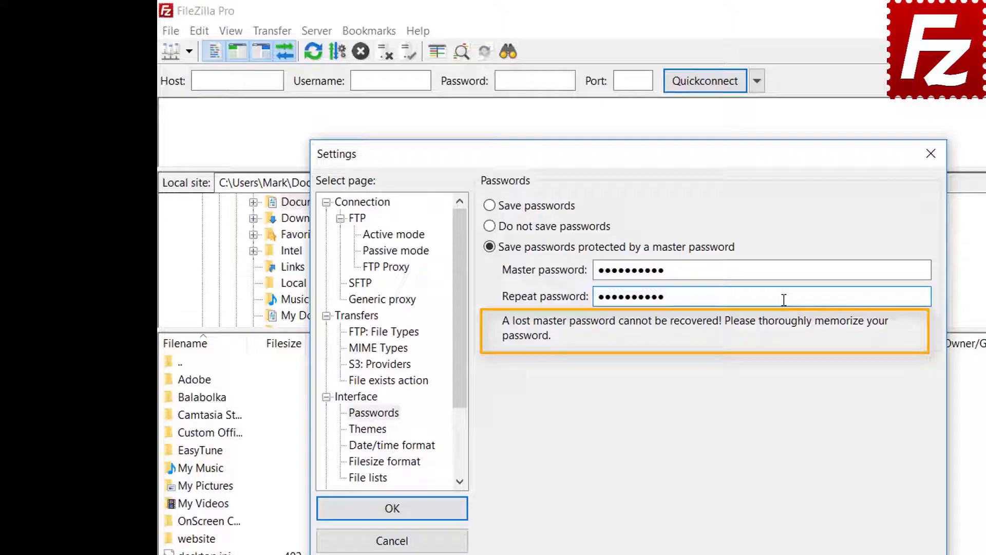
Apply the master-password setting, then connect to FTP Tutorial, unlocking it with the master password.
{"action": "left_click", "coordinate": [392, 509]}
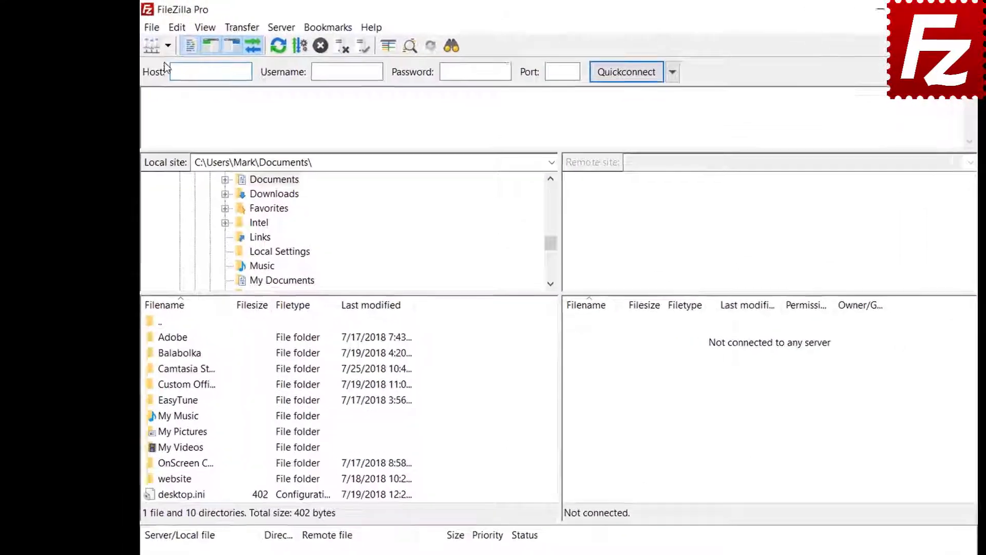
{"action": "left_click", "coordinate": [168, 46]}
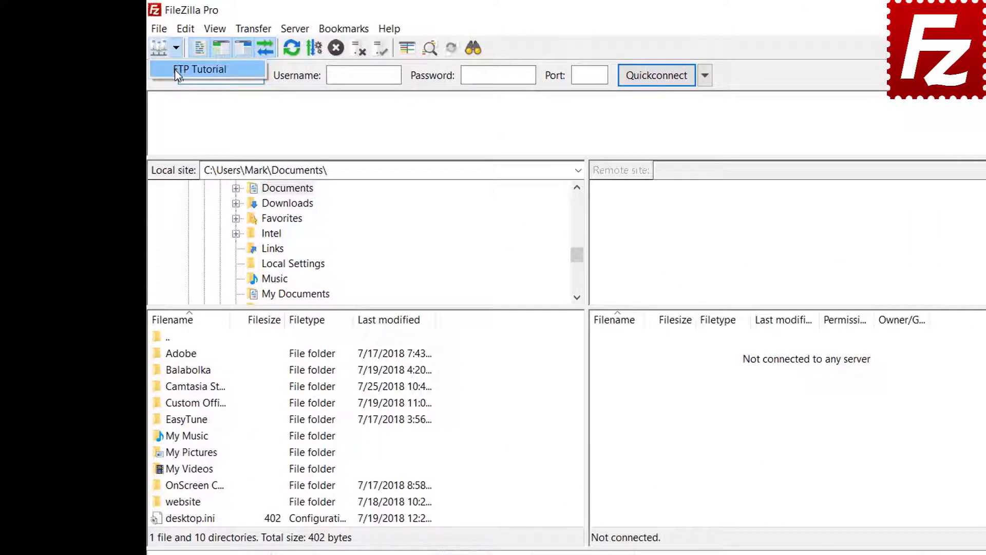
{"action": "left_click", "coordinate": [177, 71]}
{"action": "type", "text": "••••"}
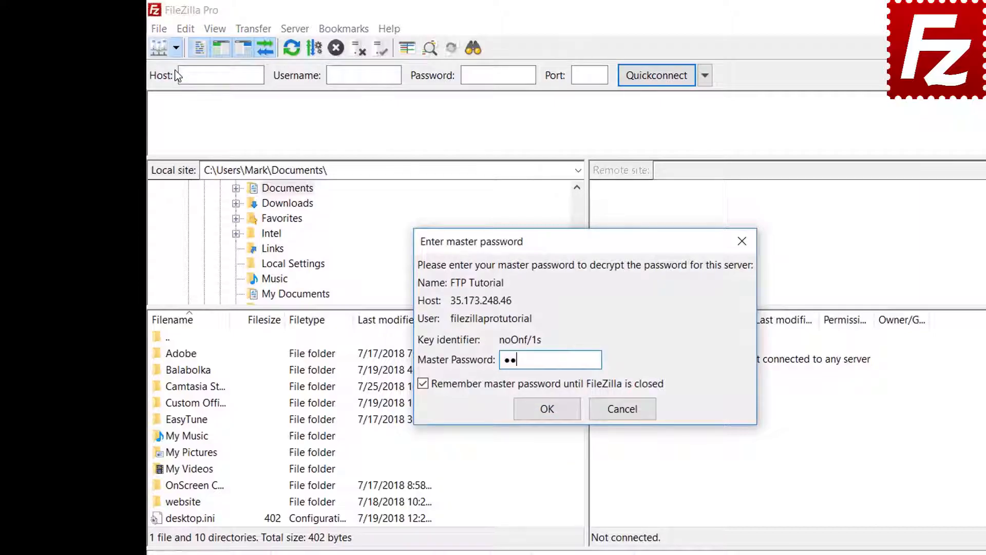
{"action": "type", "text": "••••••"}
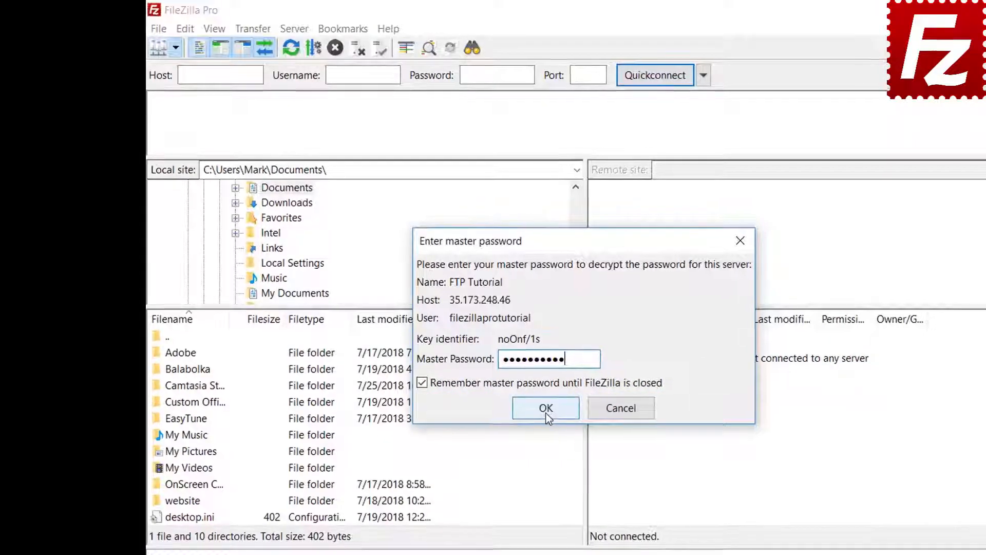
{"action": "left_click", "coordinate": [546, 409]}
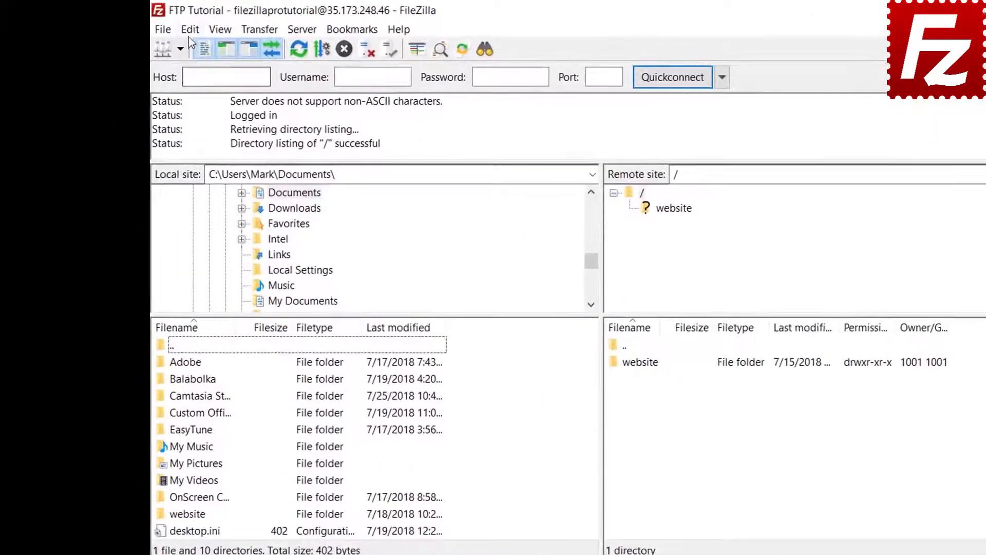
{"action": "left_click", "coordinate": [157, 24]}
{"action": "left_click", "coordinate": [195, 86]}
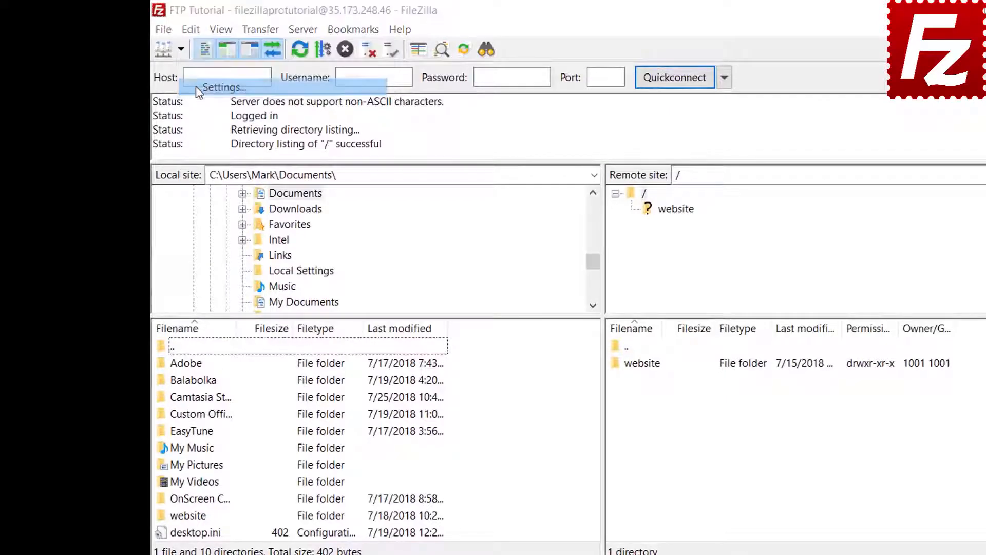
{"action": "left_click", "coordinate": [358, 395]}
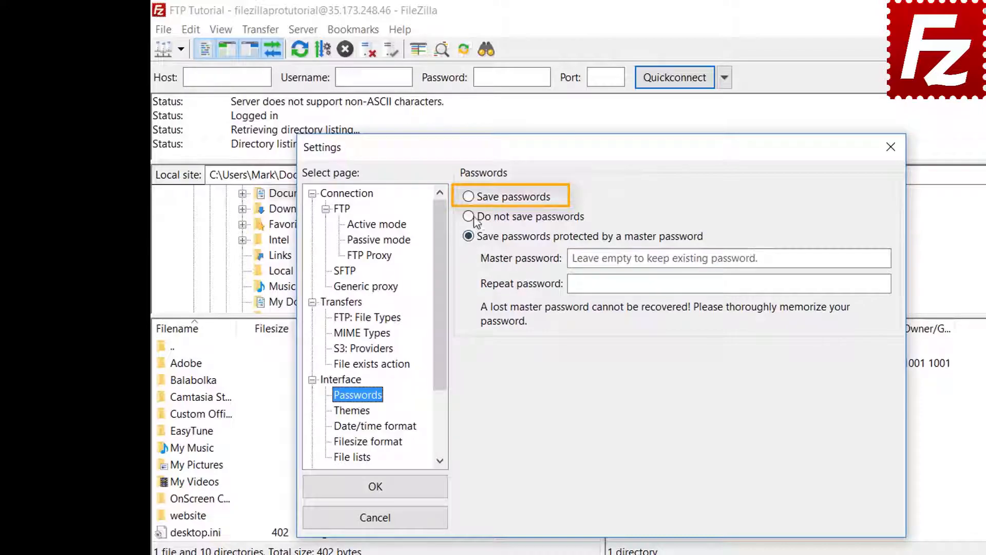
{"action": "left_click", "coordinate": [472, 199]}
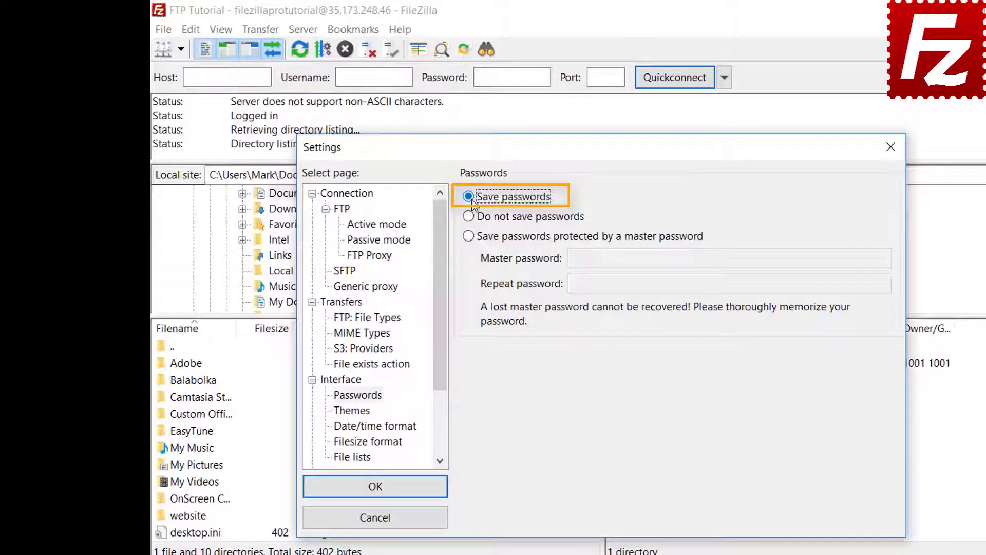
{"action": "left_click", "coordinate": [386, 494]}
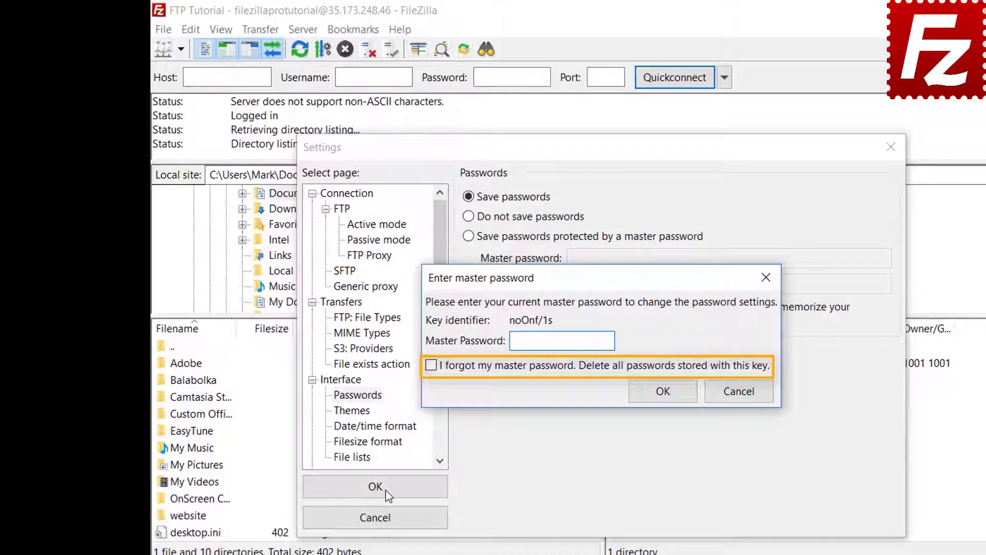
{"action": "left_click", "coordinate": [739, 392]}
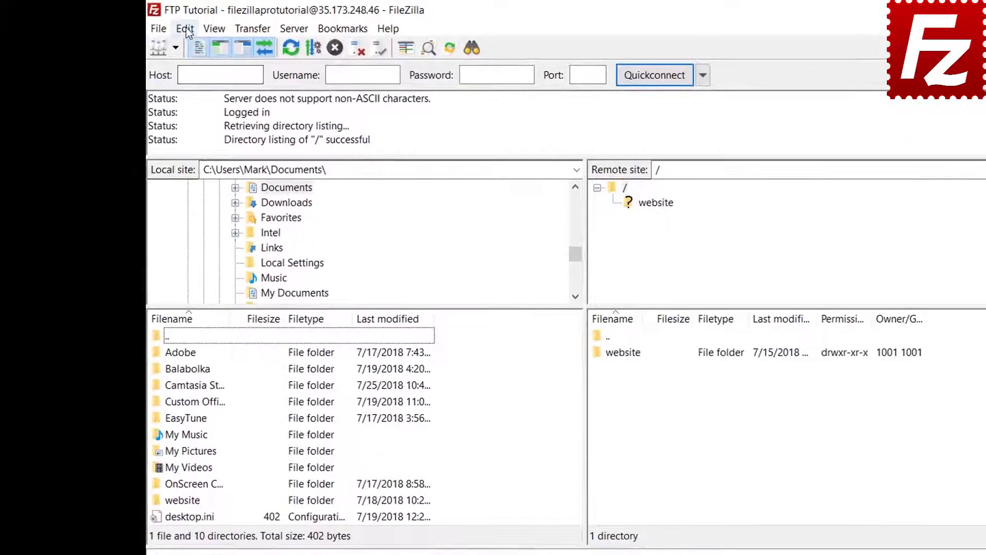
{"action": "left_click", "coordinate": [191, 30]}
{"action": "left_click", "coordinate": [190, 64]}
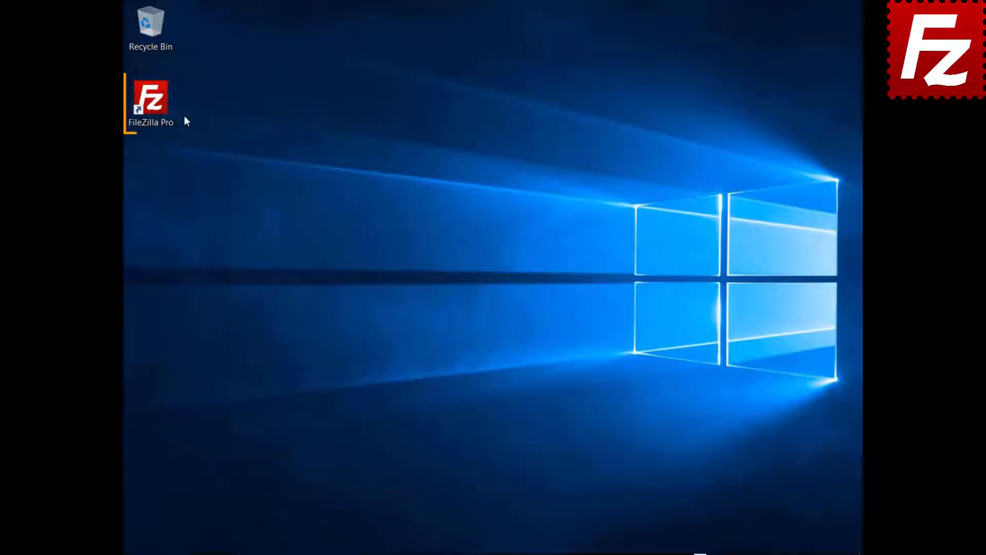
Launch FileZilla Pro, connect to the FTP Tutorial site, and open remote File search in '/'.
{"action": "double_click", "coordinate": [156, 108]}
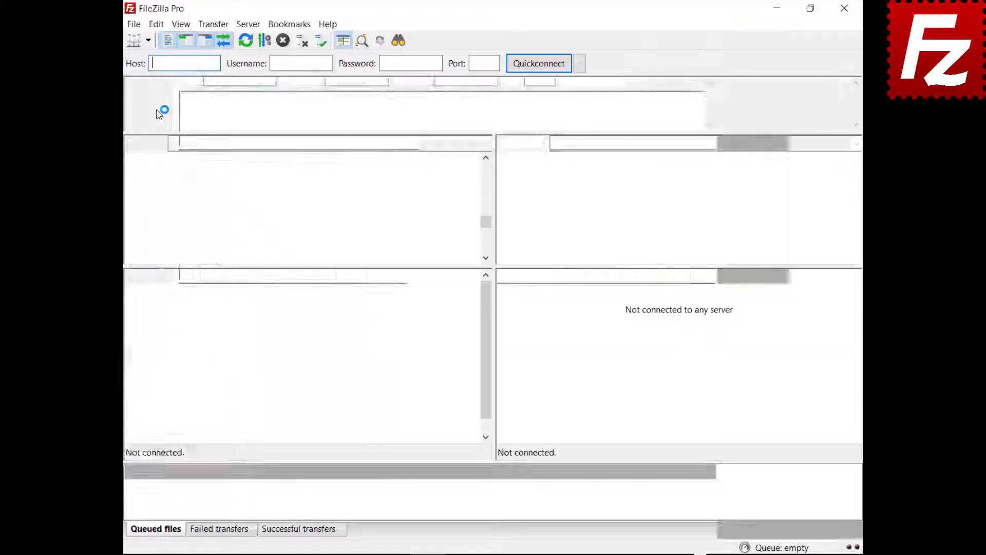
{"action": "left_click", "coordinate": [148, 40]}
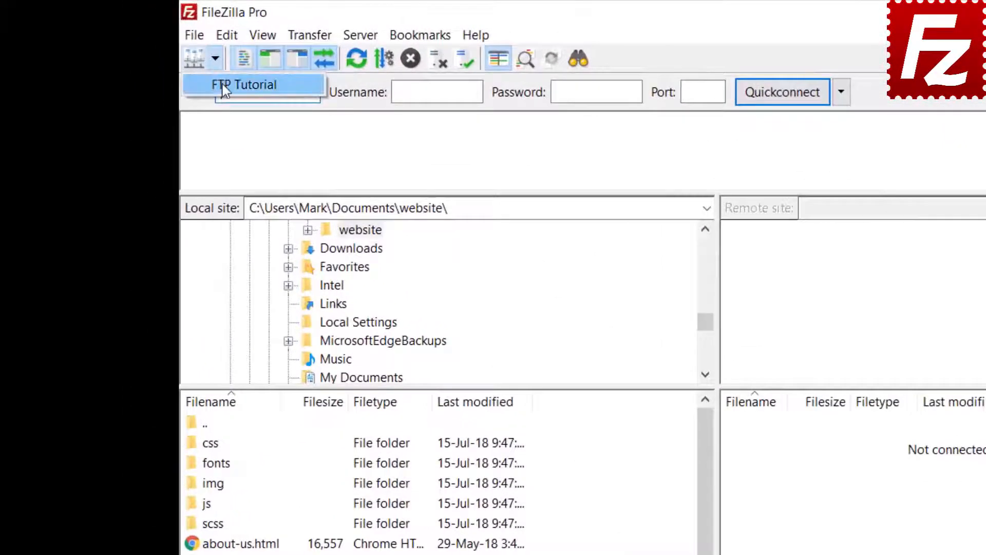
{"action": "left_click", "coordinate": [224, 89]}
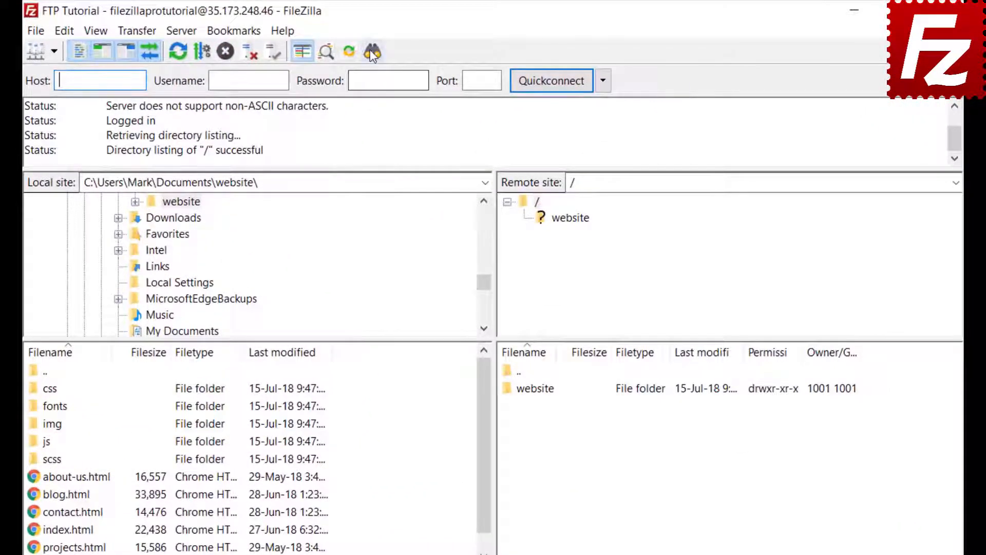
{"action": "left_click", "coordinate": [370, 51]}
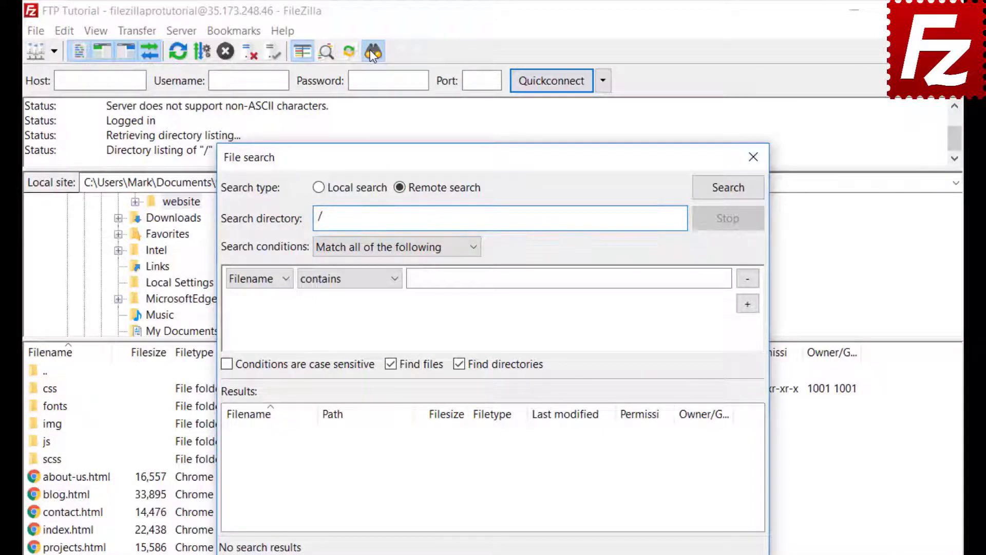
Set the first search condition to Filename contains .jpg, matching all conditions.
{"action": "left_click", "coordinate": [364, 248]}
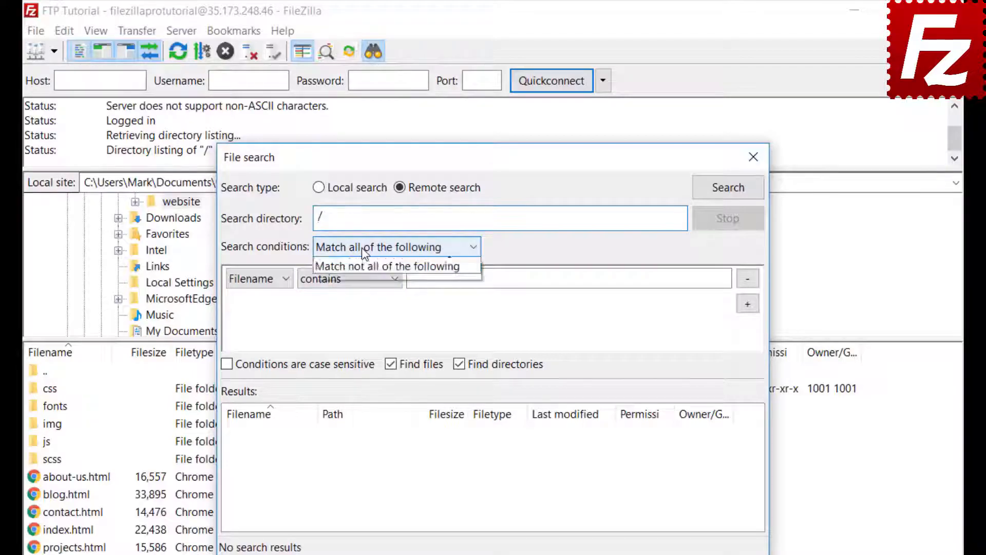
{"action": "left_click", "coordinate": [361, 247]}
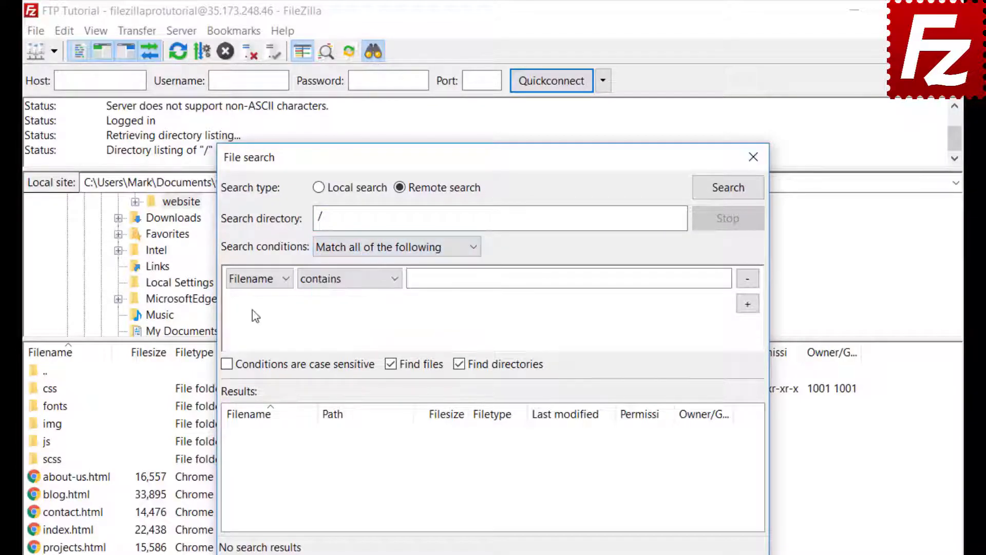
{"action": "left_click", "coordinate": [252, 283]}
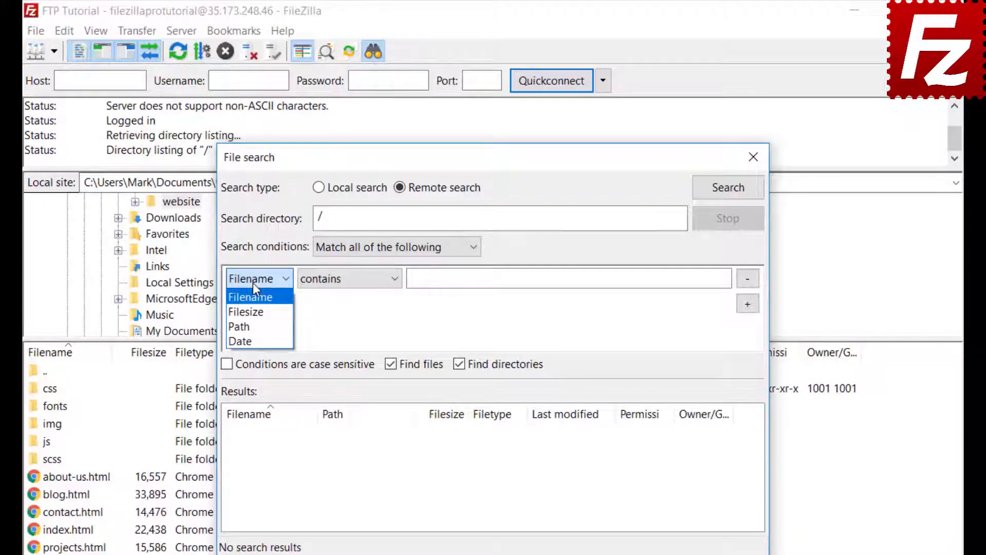
{"action": "left_click", "coordinate": [253, 282]}
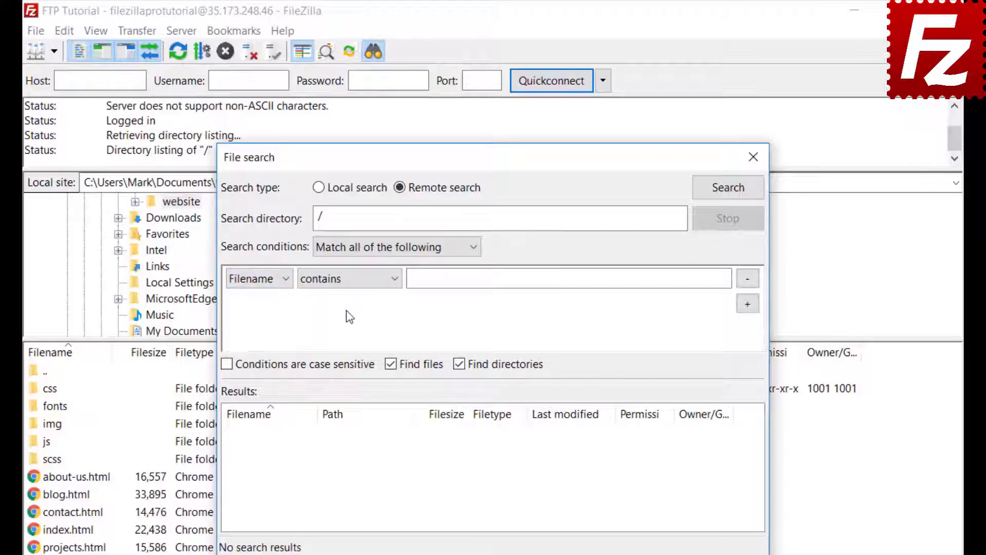
{"action": "left_click", "coordinate": [347, 285]}
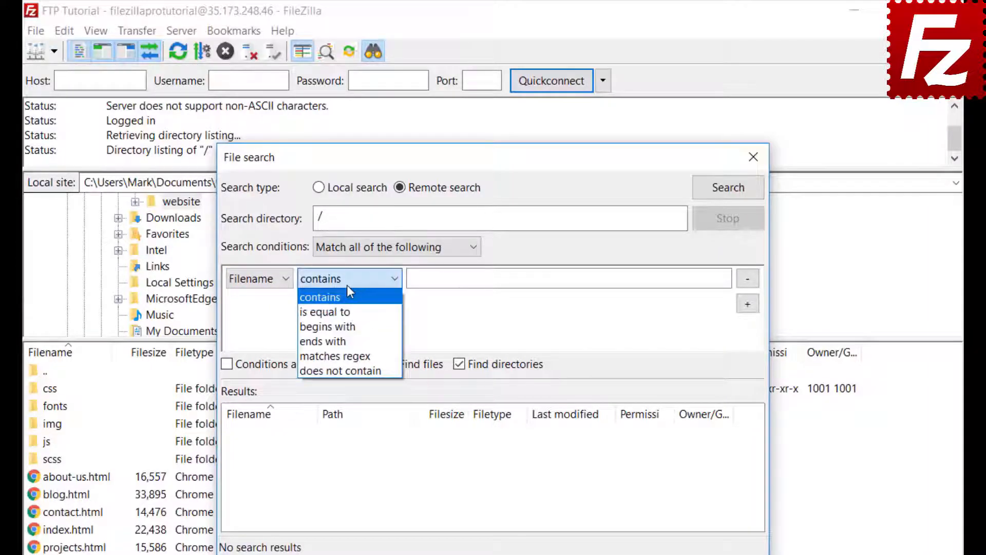
{"action": "left_click", "coordinate": [347, 285]}
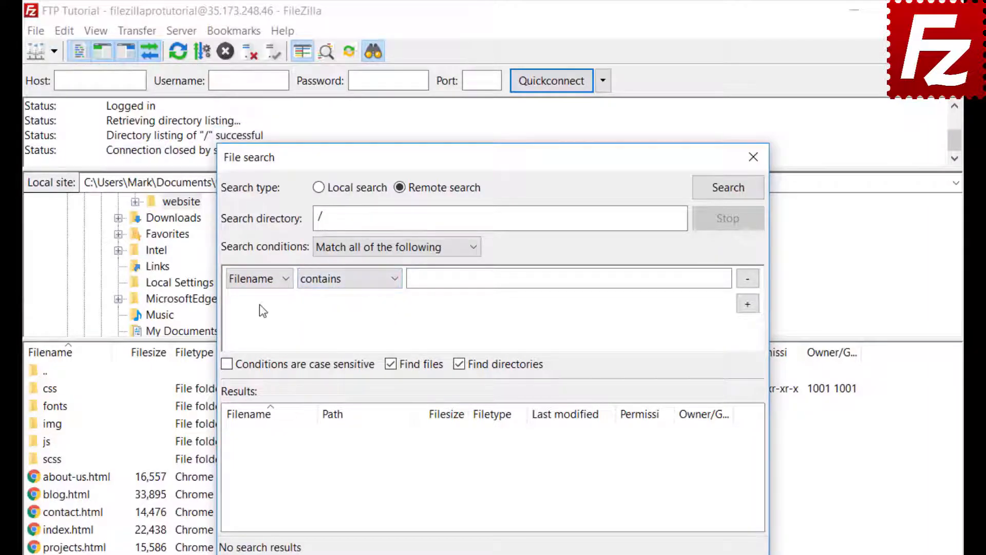
{"action": "left_click", "coordinate": [271, 277]}
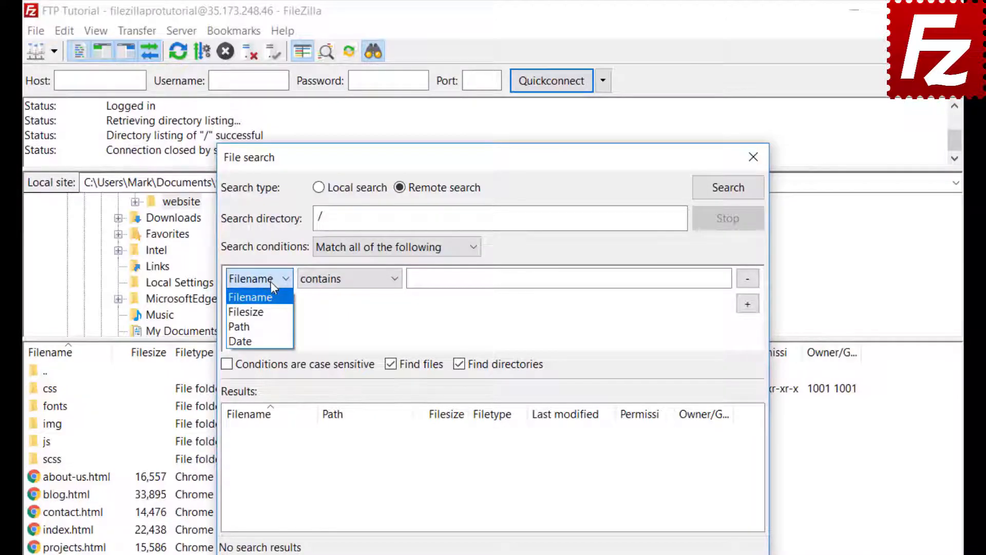
{"action": "left_click", "coordinate": [271, 297]}
{"action": "left_click", "coordinate": [346, 282]}
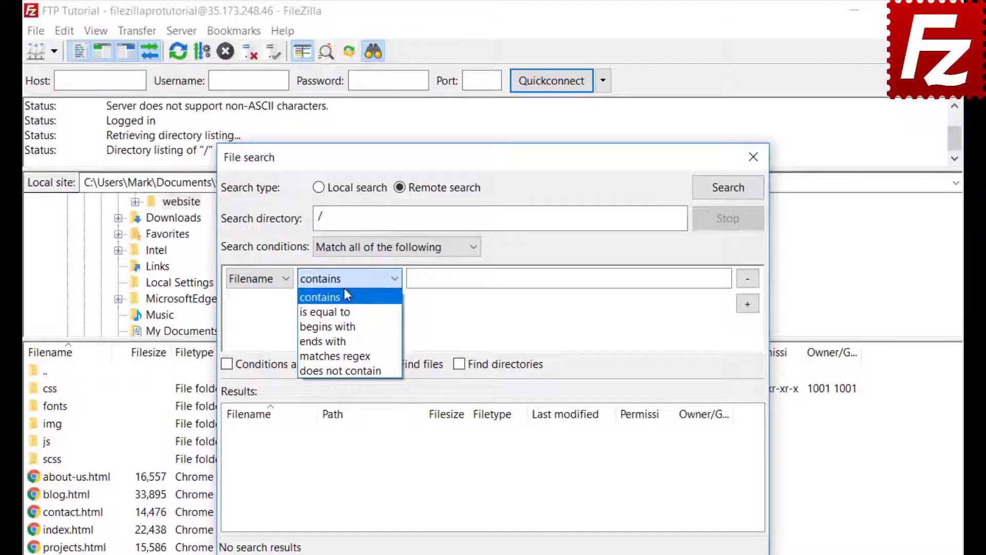
{"action": "left_click", "coordinate": [344, 296]}
{"action": "left_click", "coordinate": [451, 279]}
{"action": "type", "text": ".jpg"}
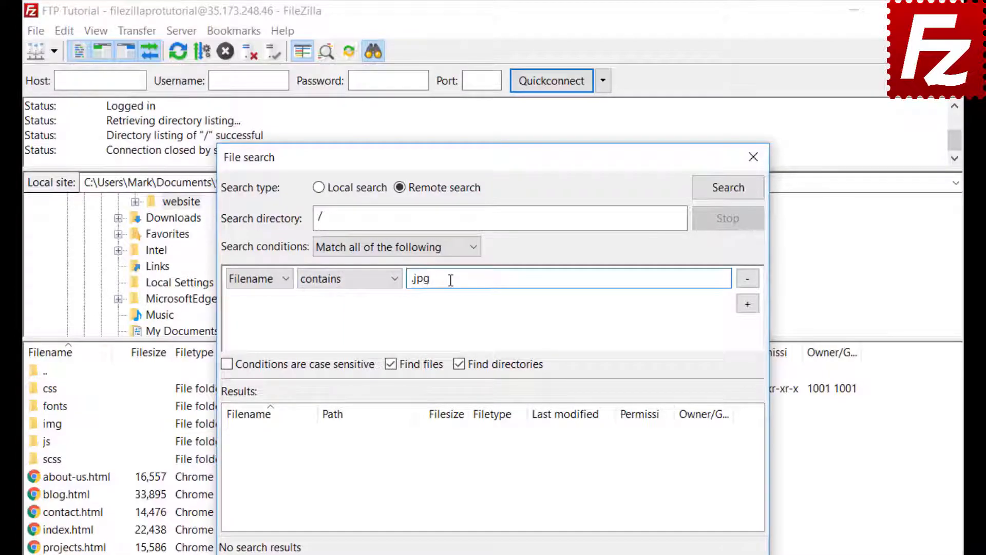
Add a second condition: Filesize greater than 500000.
{"action": "left_click", "coordinate": [747, 303]}
{"action": "left_click", "coordinate": [258, 303]}
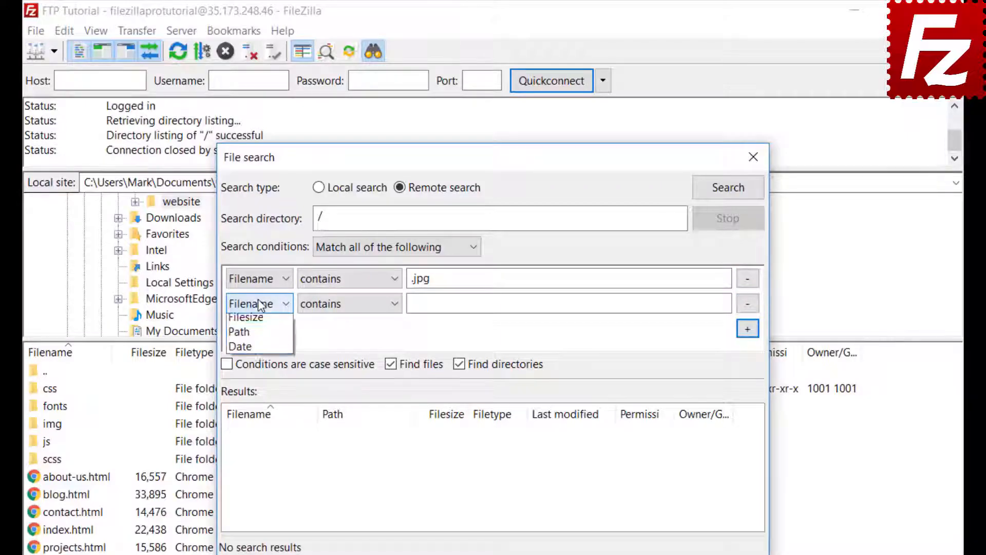
{"action": "left_click", "coordinate": [255, 341]}
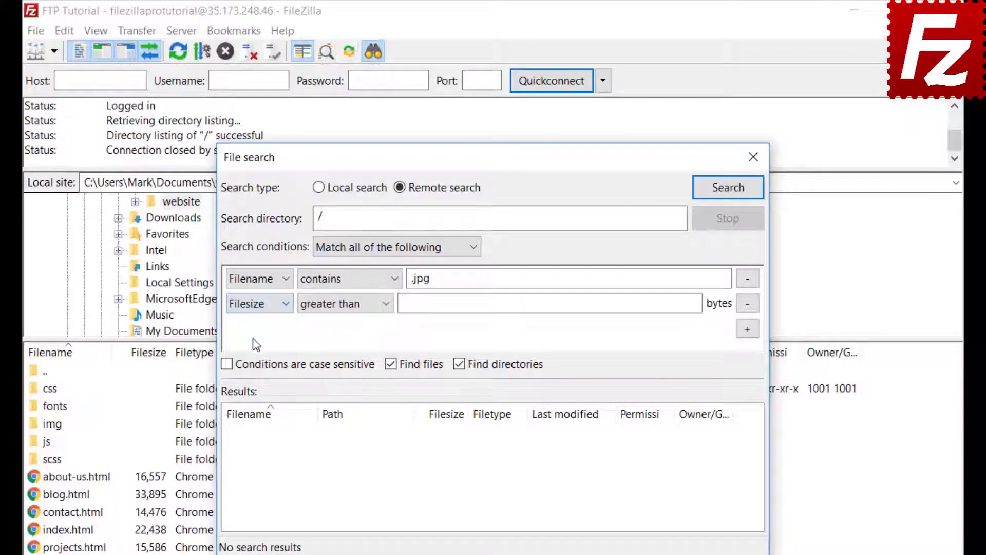
{"action": "left_click", "coordinate": [332, 306]}
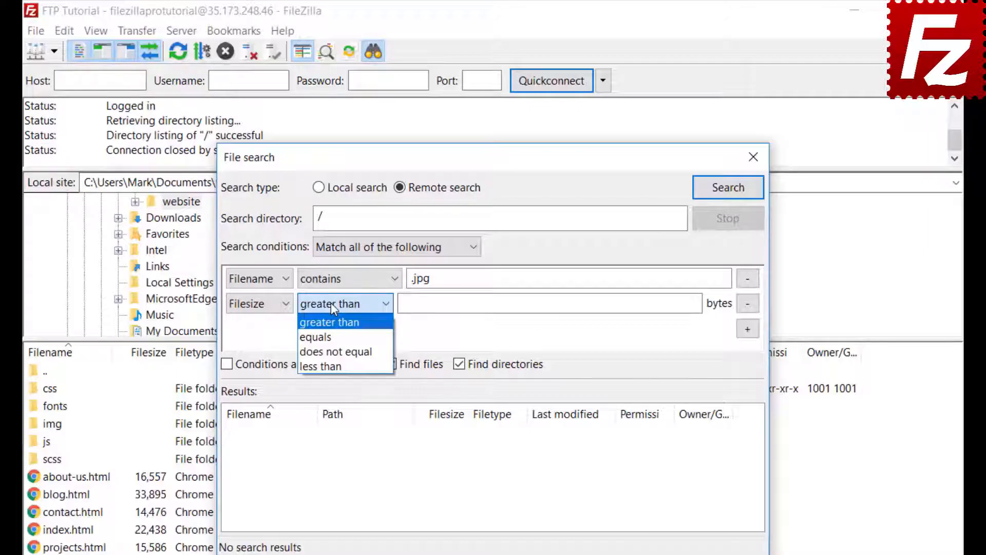
{"action": "left_click", "coordinate": [330, 303]}
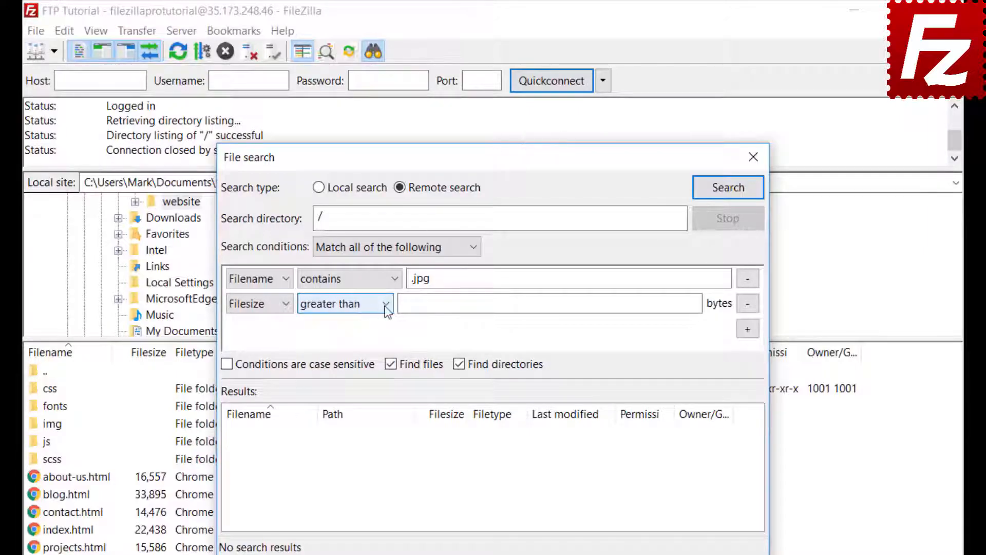
{"action": "left_click", "coordinate": [406, 303]}
{"action": "type", "text": "500"}
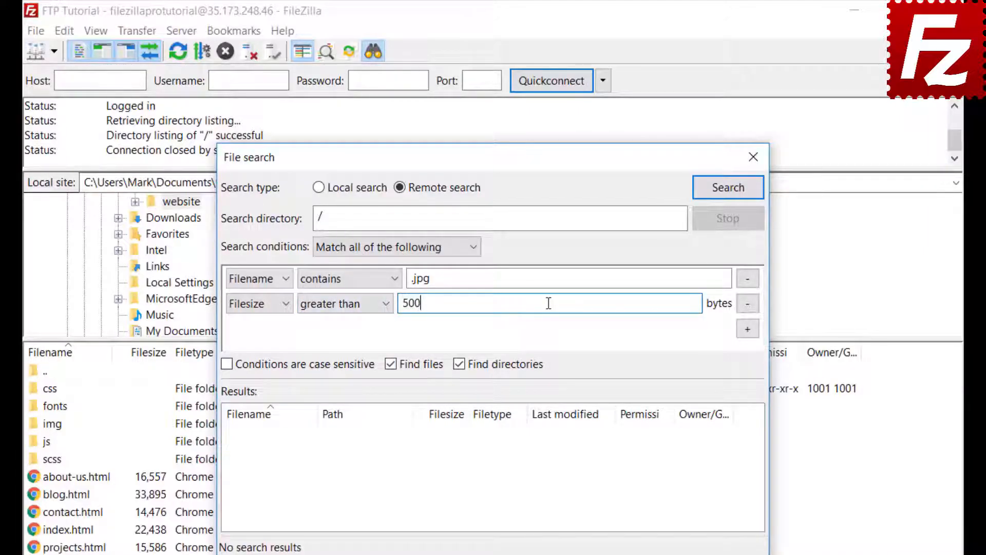
{"action": "type", "text": "000"}
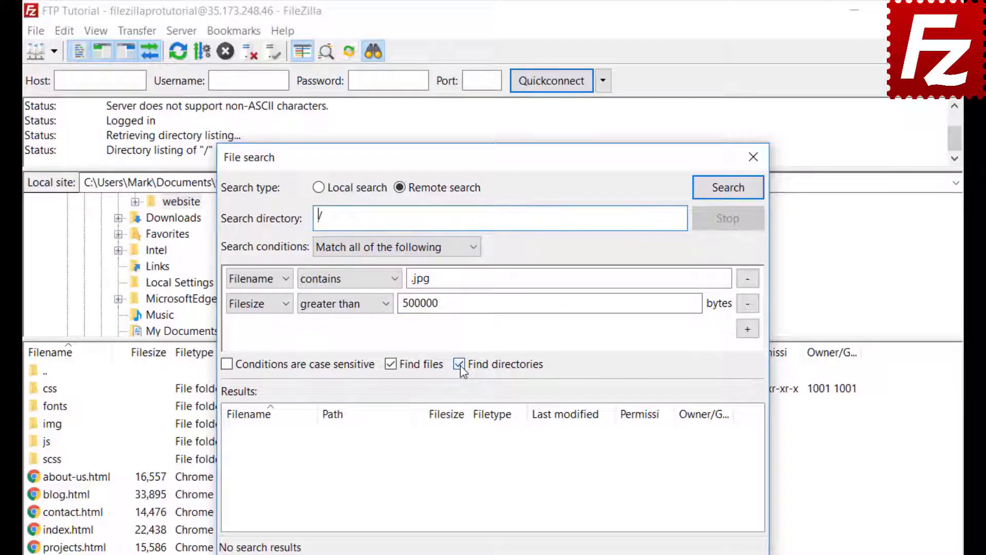
Exclude directories and run the remote search, which finds feature-bg.jpg.
{"action": "left_click", "coordinate": [459, 364]}
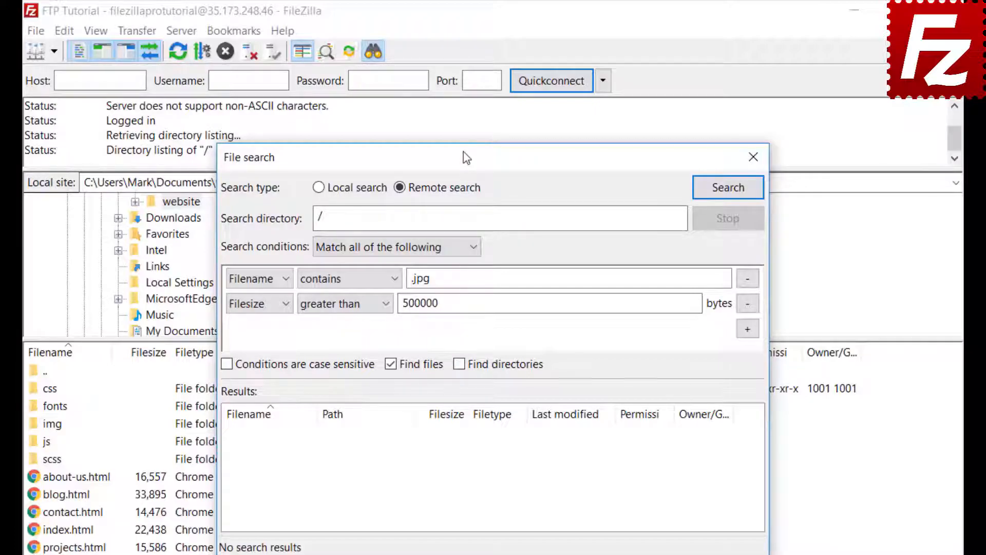
{"action": "left_click_drag", "start_coordinate": [471, 154], "coordinate": [647, 153]}
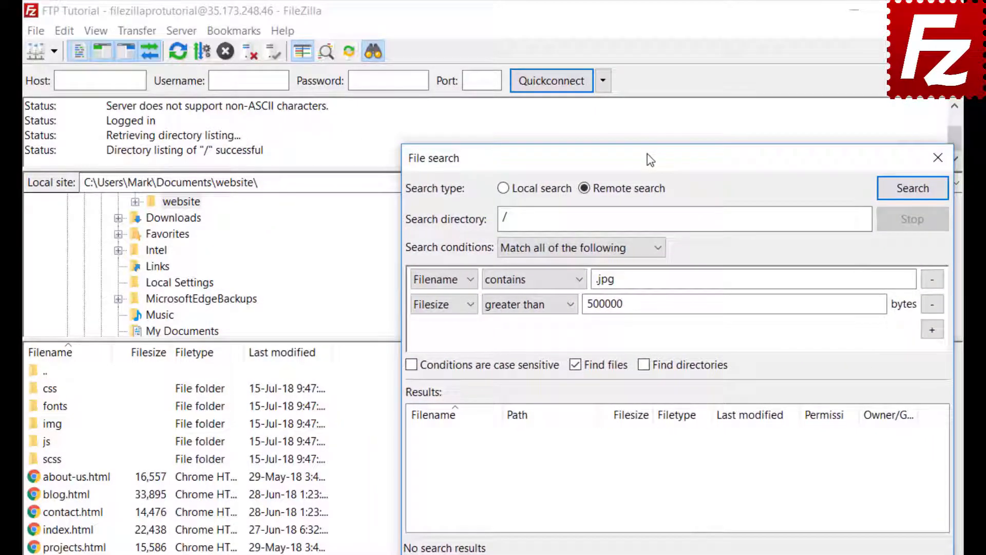
{"action": "left_click", "coordinate": [912, 188]}
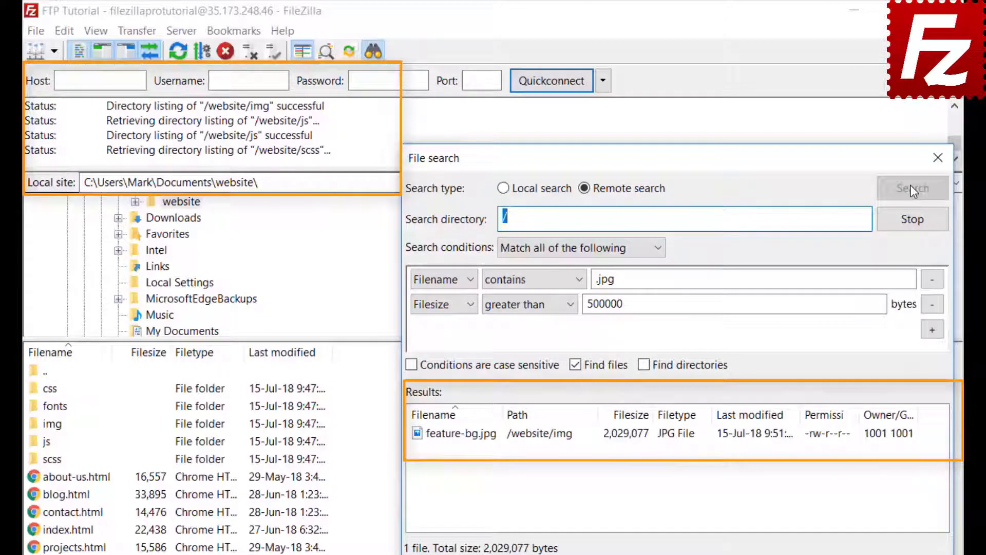
Add feature-bg.jpg to the transfer queue only, without downloading, and close File search.
{"action": "right_click", "coordinate": [492, 438]}
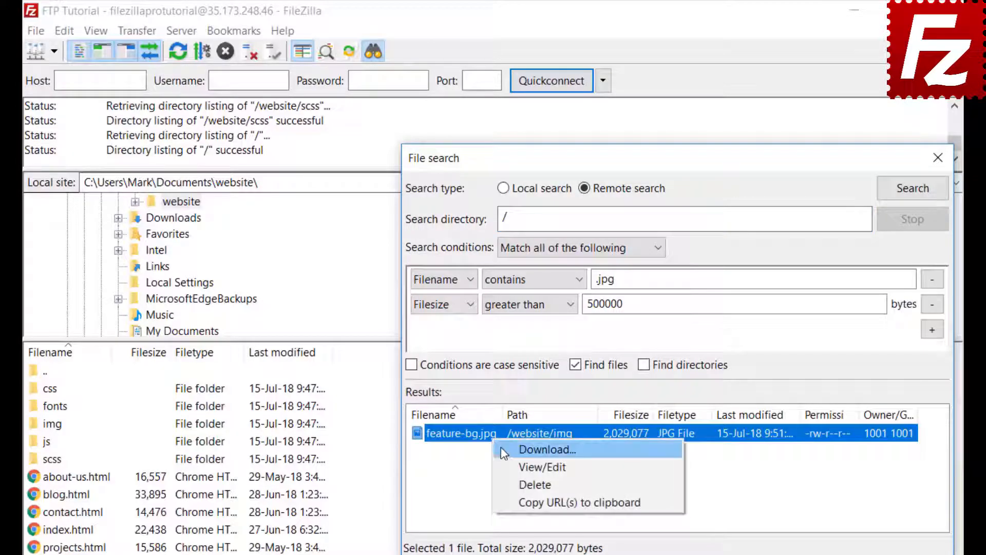
{"action": "left_click", "coordinate": [544, 450]}
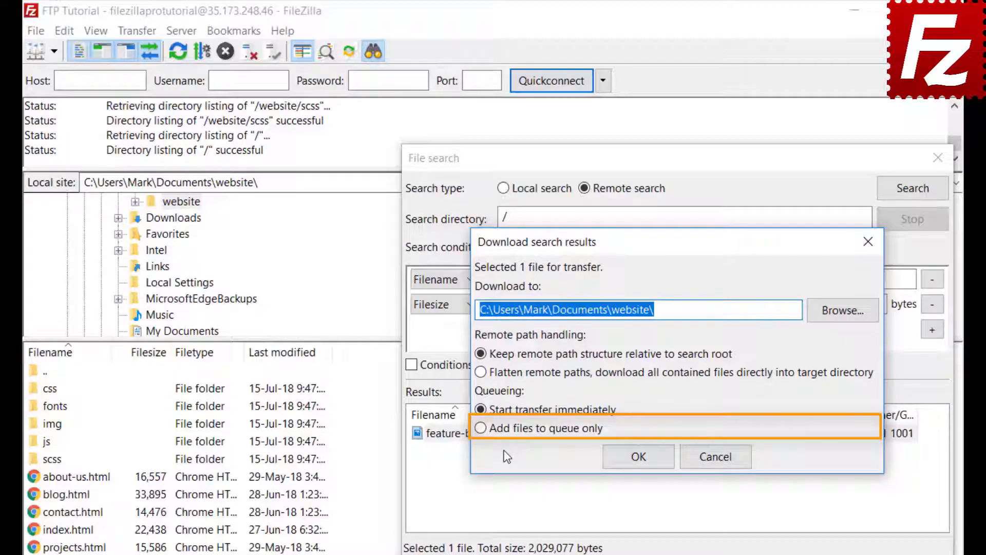
{"action": "left_click", "coordinate": [481, 428]}
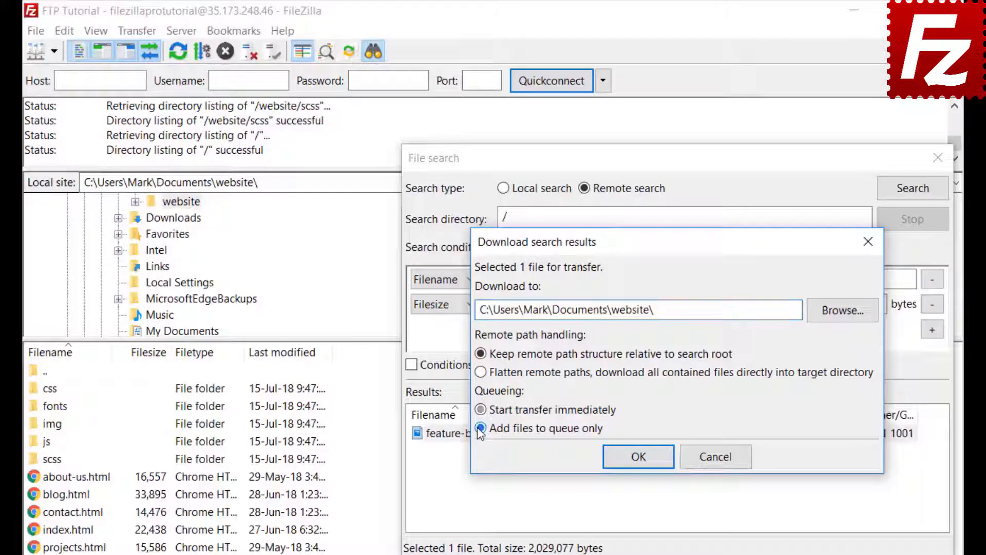
{"action": "left_click", "coordinate": [645, 464]}
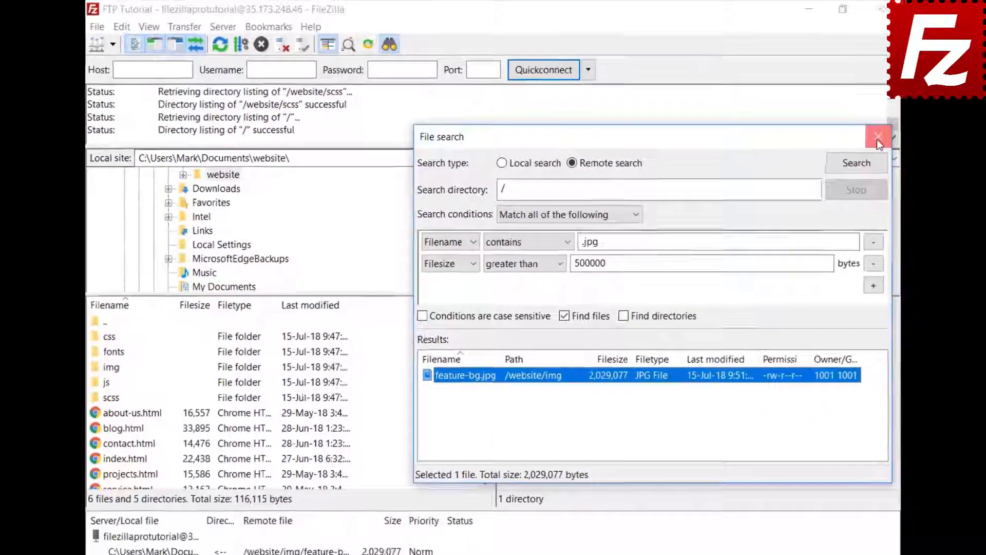
{"action": "left_click", "coordinate": [938, 158]}
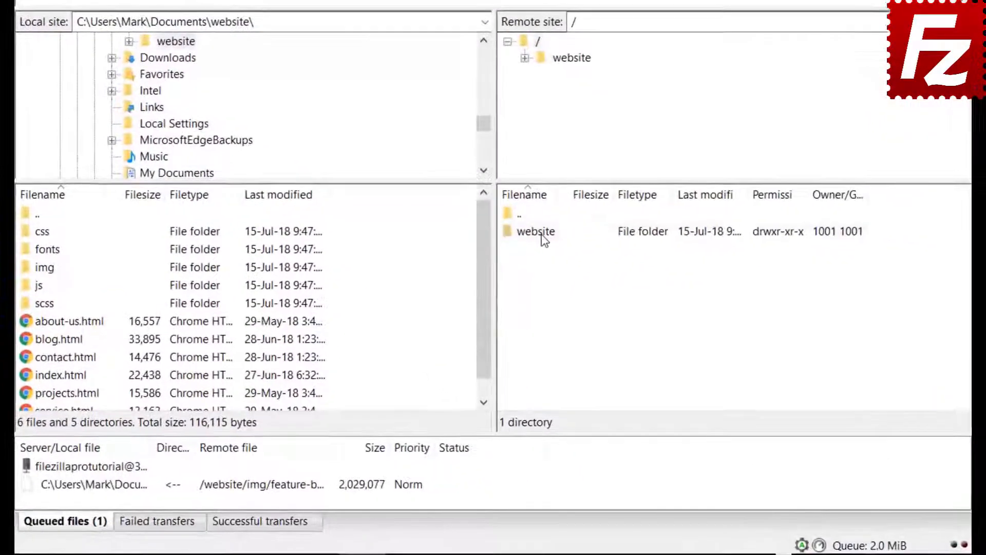
Open /website/css and move the selection from bootstrap.css to the 43-byte file below it.
{"action": "double_click", "coordinate": [530, 306]}
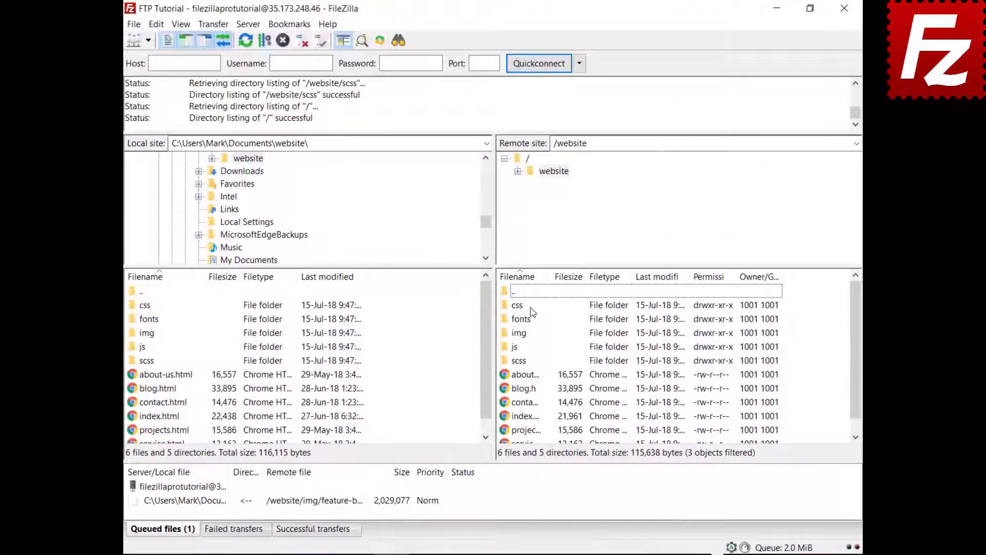
{"action": "double_click", "coordinate": [517, 305]}
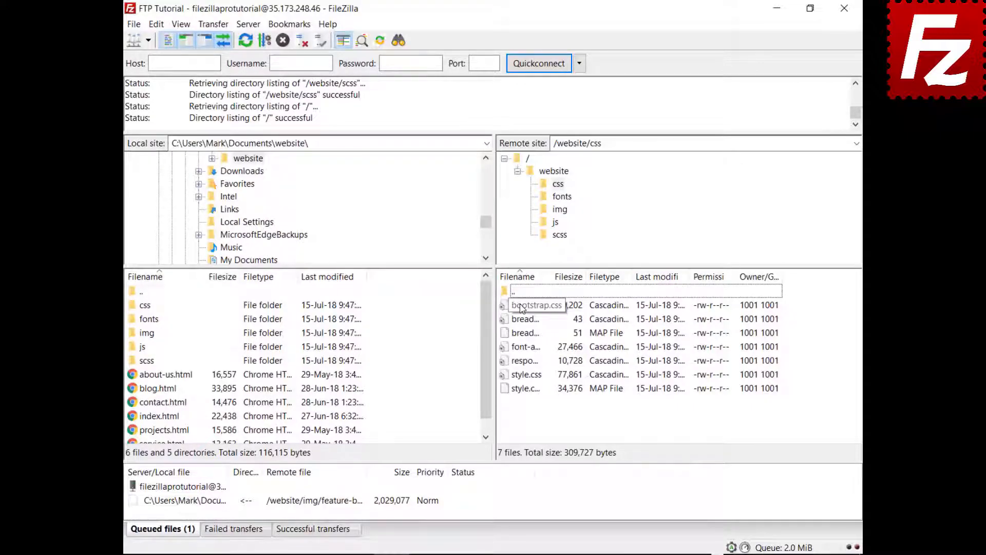
{"action": "left_click", "coordinate": [521, 307]}
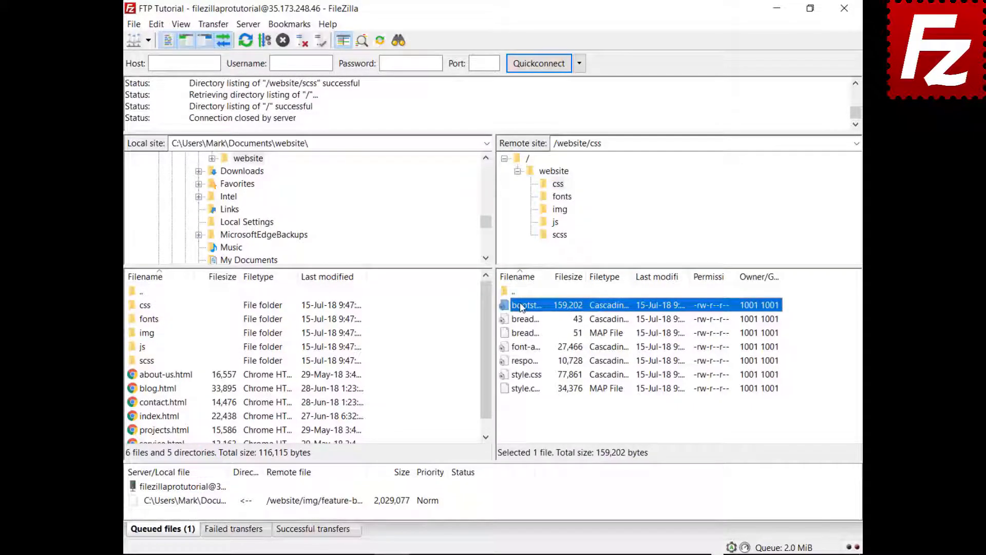
{"action": "key", "text": "Down"}
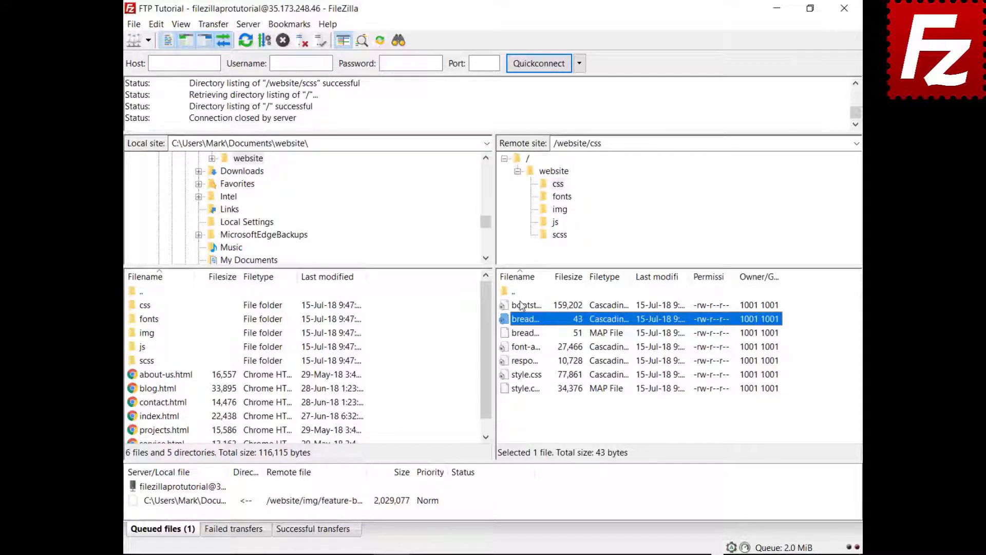
Quick-filter the css listing on 'style' with Invert Filter, then relaunch FileZilla Pro from the desktop.
{"action": "key", "text": "ctrl+f"}
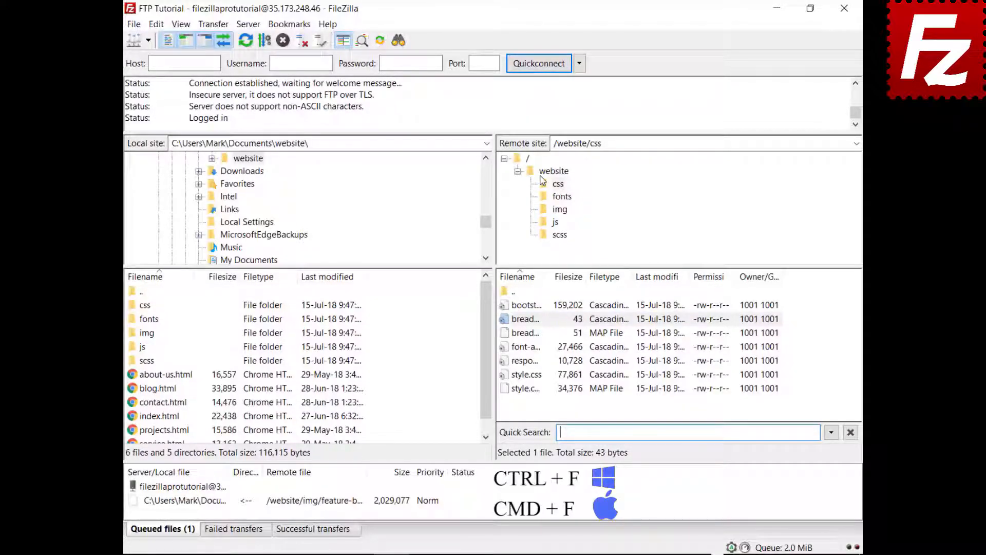
{"action": "type", "text": "st"}
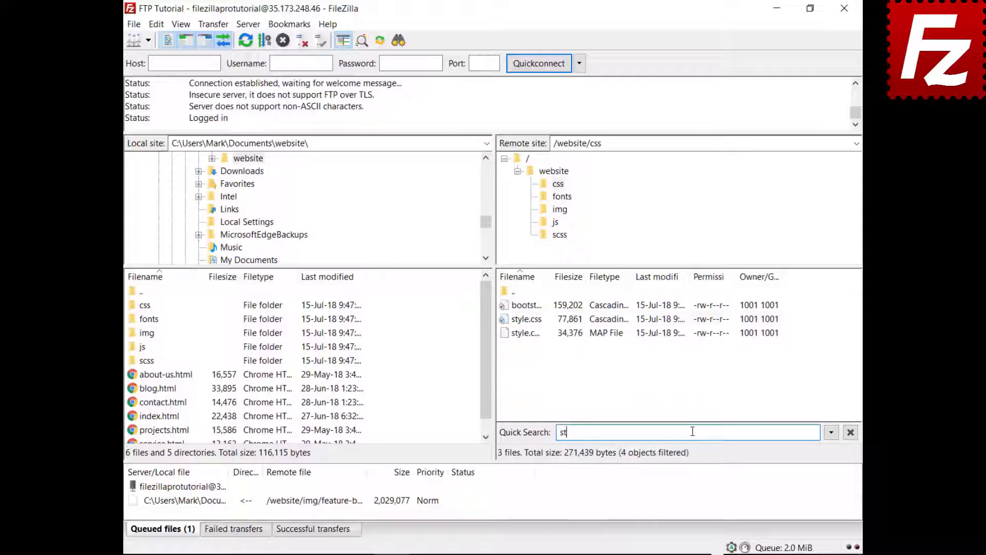
{"action": "type", "text": "yle"}
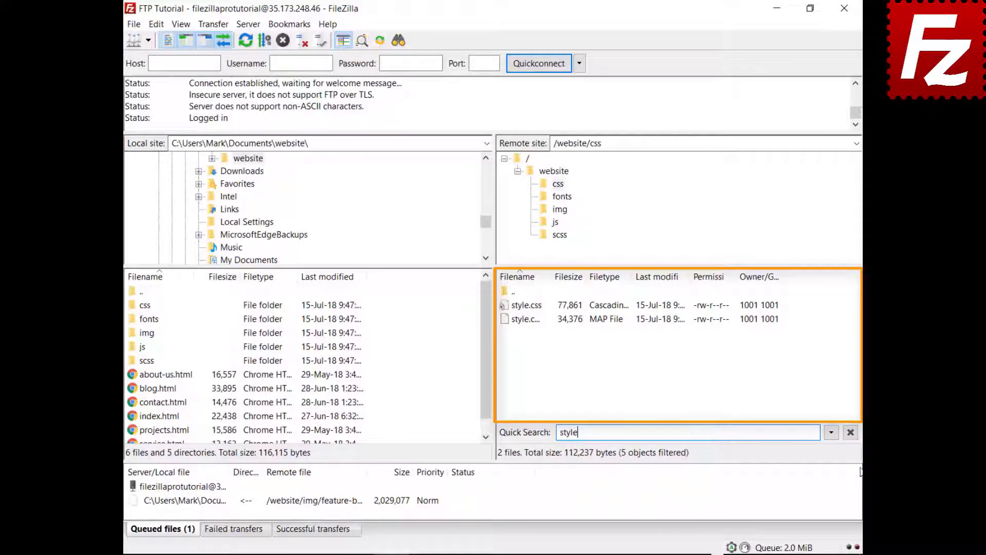
{"action": "left_click", "coordinate": [831, 434]}
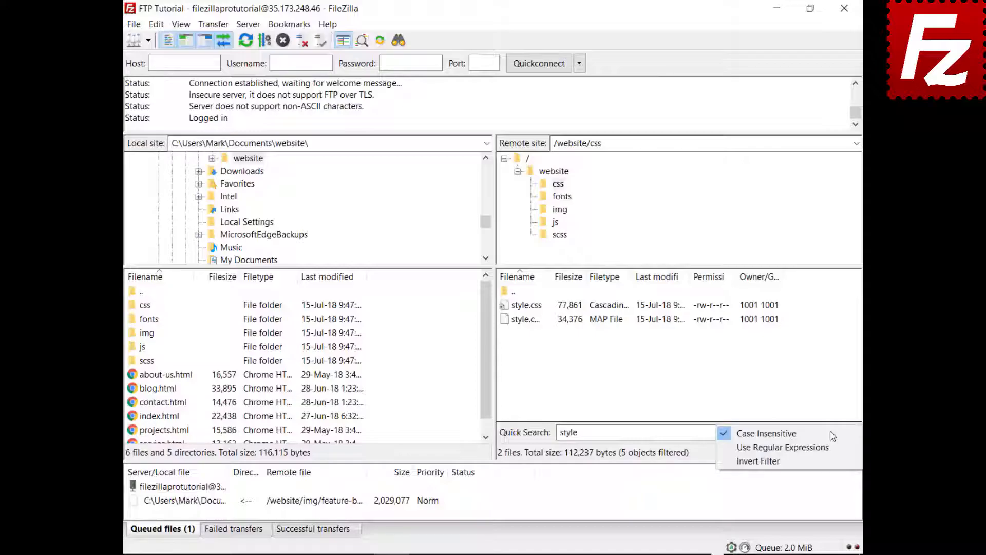
{"action": "left_click", "coordinate": [826, 463]}
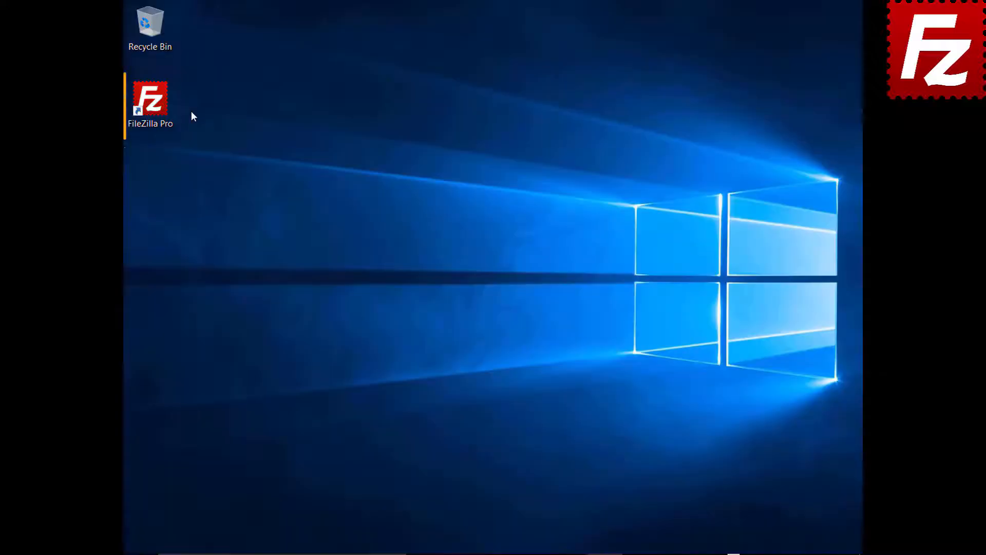
{"action": "double_click", "coordinate": [154, 105]}
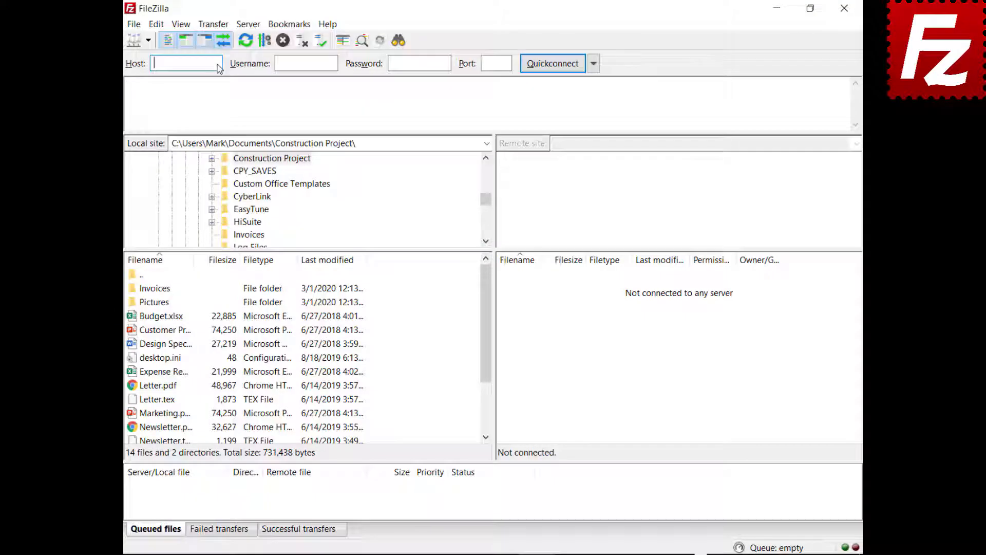
Quickconnect to 40.121.111.78 with the account username and password, then open remote file search.
{"action": "type", "text": "40.121.111.78"}
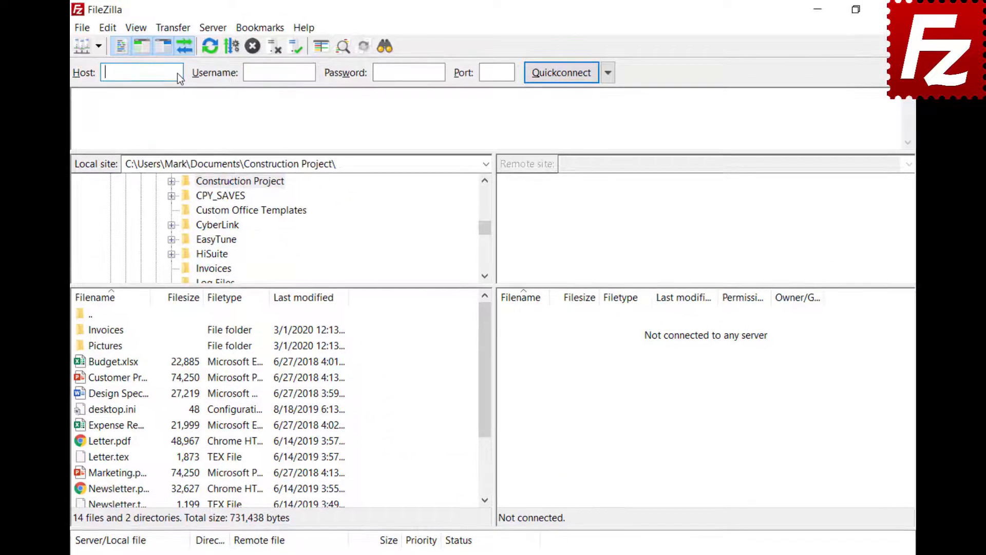
{"action": "left_click", "coordinate": [310, 72]}
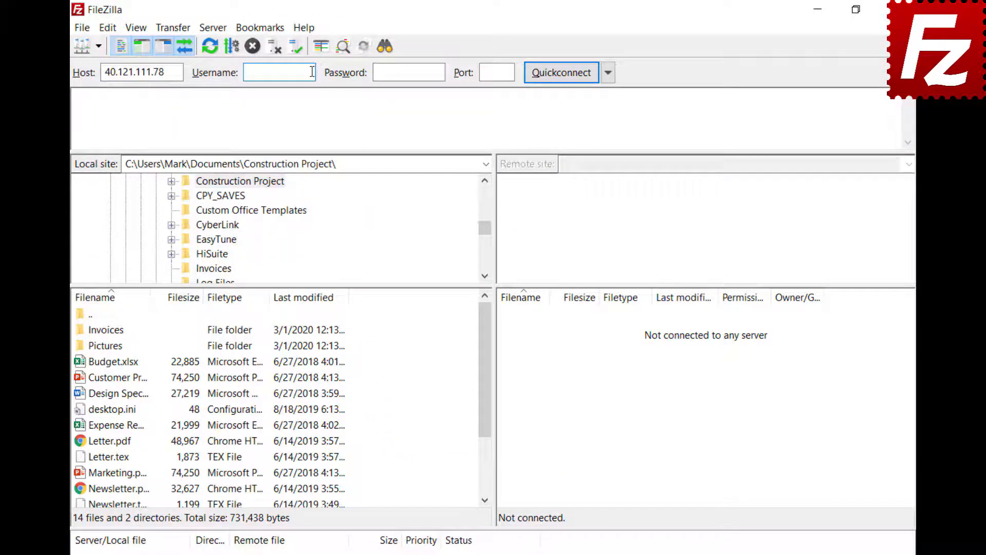
{"action": "type", "text": "zillaprotutorial"}
{"action": "left_click", "coordinate": [439, 72]}
{"action": "type", "text": "•••••••••"}
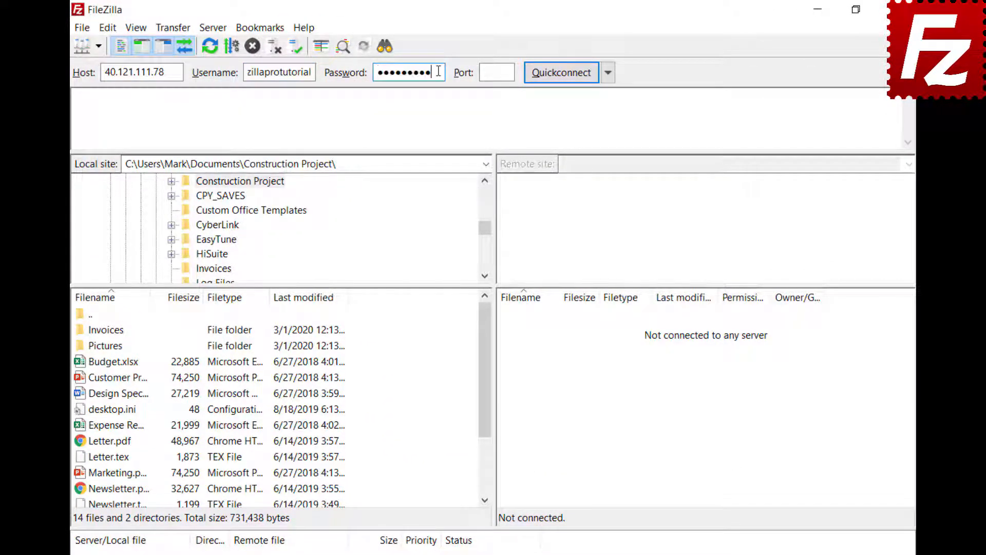
{"action": "left_click", "coordinate": [559, 72]}
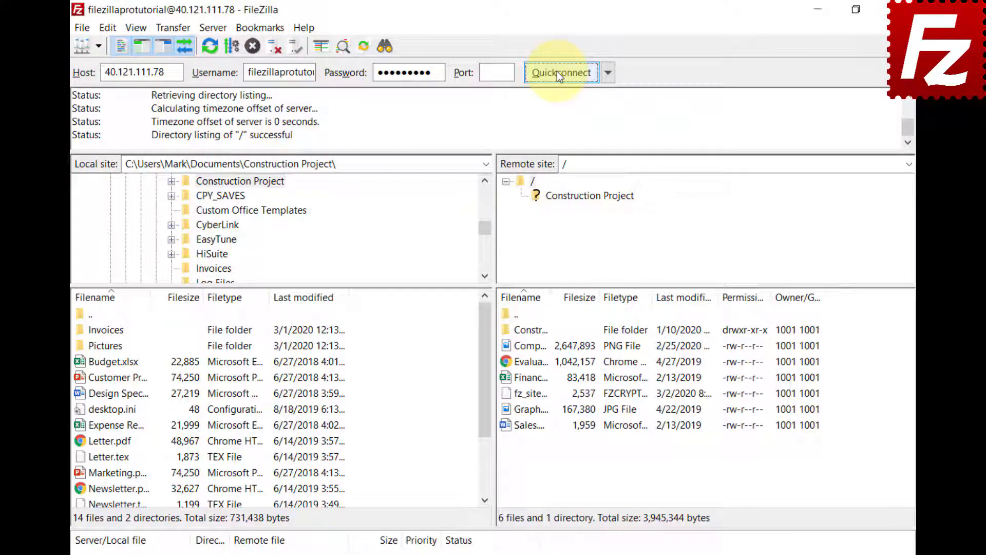
{"action": "left_click", "coordinate": [382, 47]}
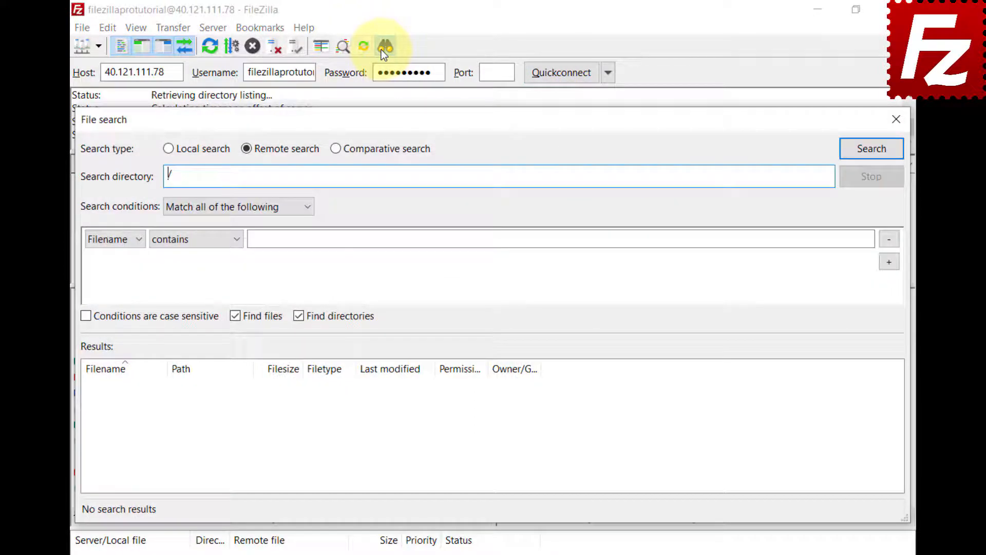
Switch to Comparative search with the local path pasted and remote directory /Construction Project.
{"action": "left_click", "coordinate": [334, 149]}
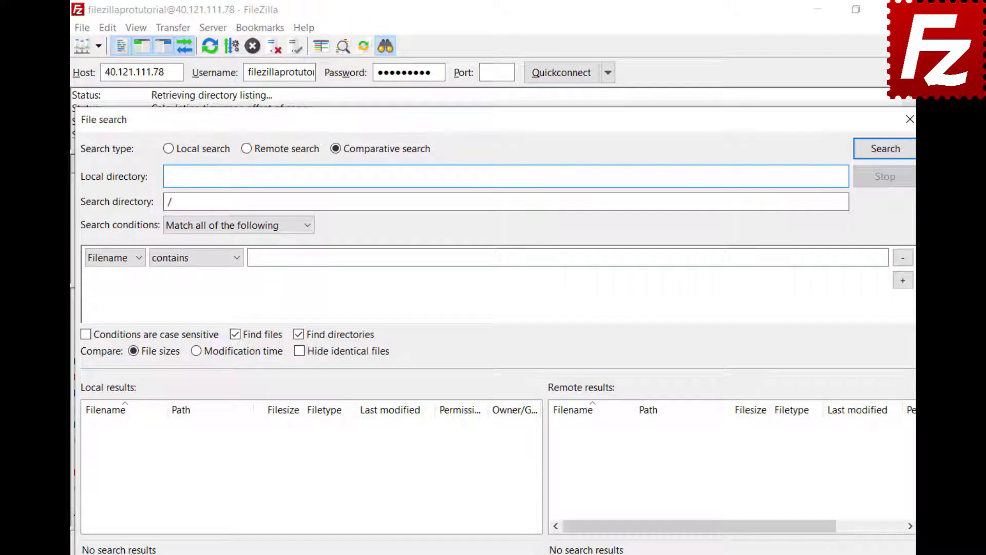
{"action": "type", "text": "C:\\Users\\Mark\\Documents\\Construction Project\\"}
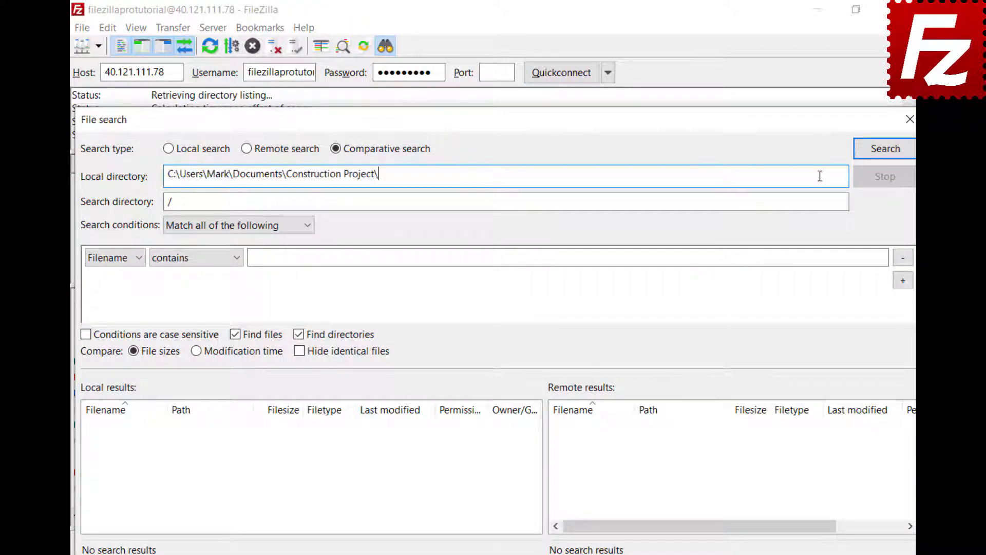
{"action": "left_click", "coordinate": [468, 203]}
{"action": "type", "text": "Construction Project"}
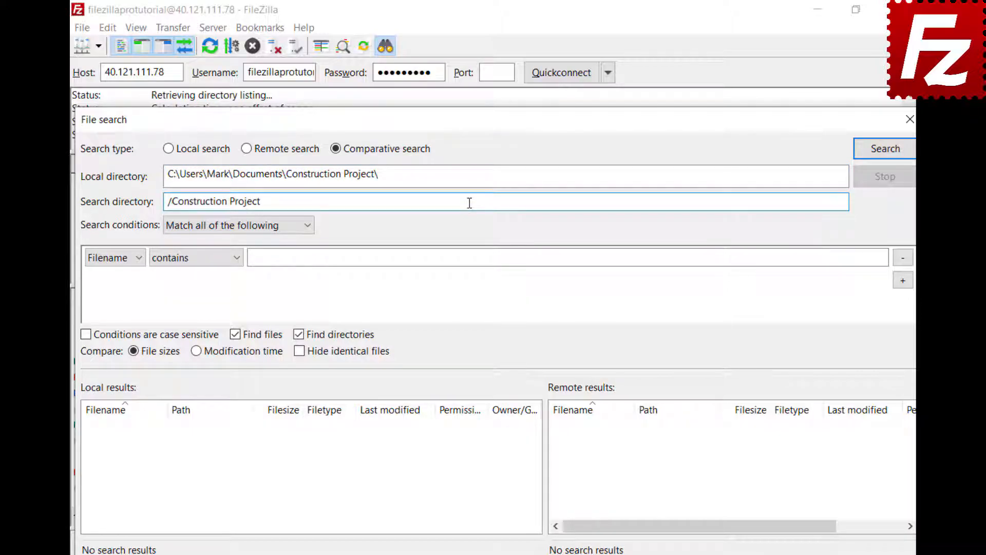
Set the condition to Filename begins with DSC and run the comparison.
{"action": "left_click", "coordinate": [307, 233]}
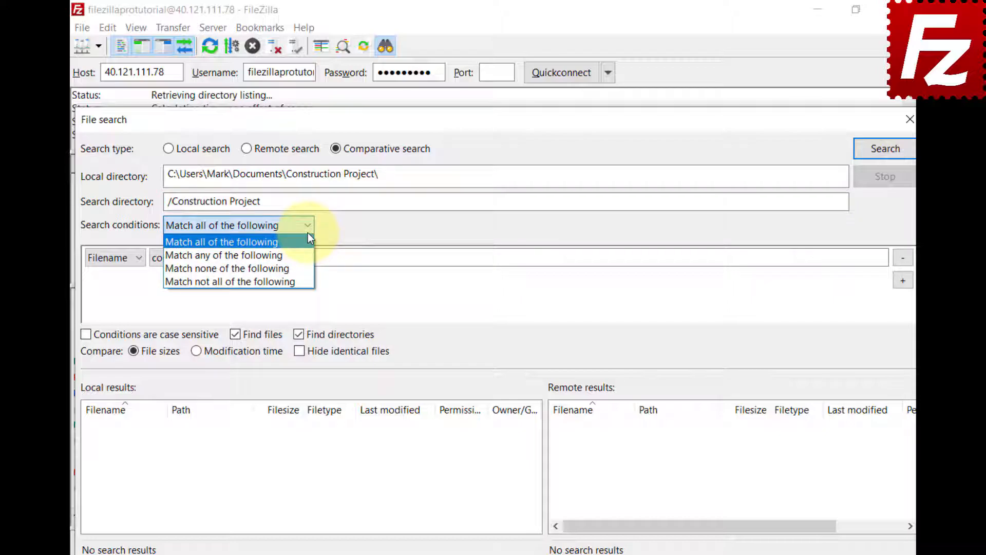
{"action": "left_click", "coordinate": [307, 236]}
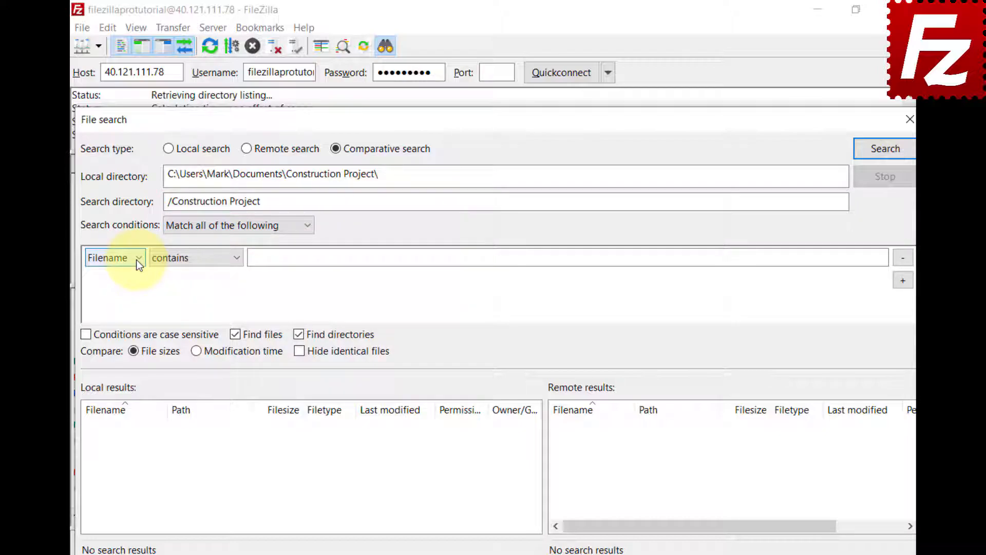
{"action": "left_click", "coordinate": [136, 260]}
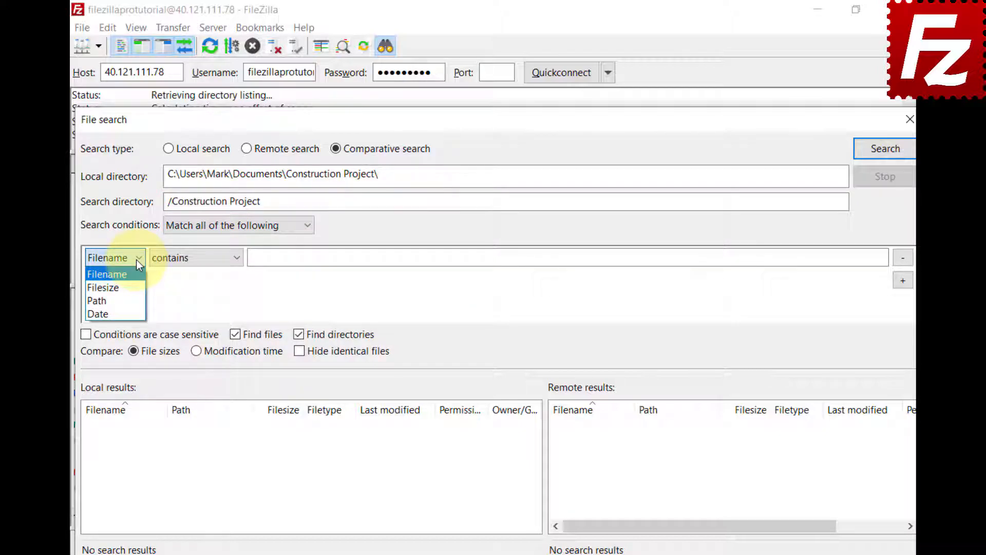
{"action": "left_click", "coordinate": [137, 260]}
{"action": "left_click", "coordinate": [236, 258]}
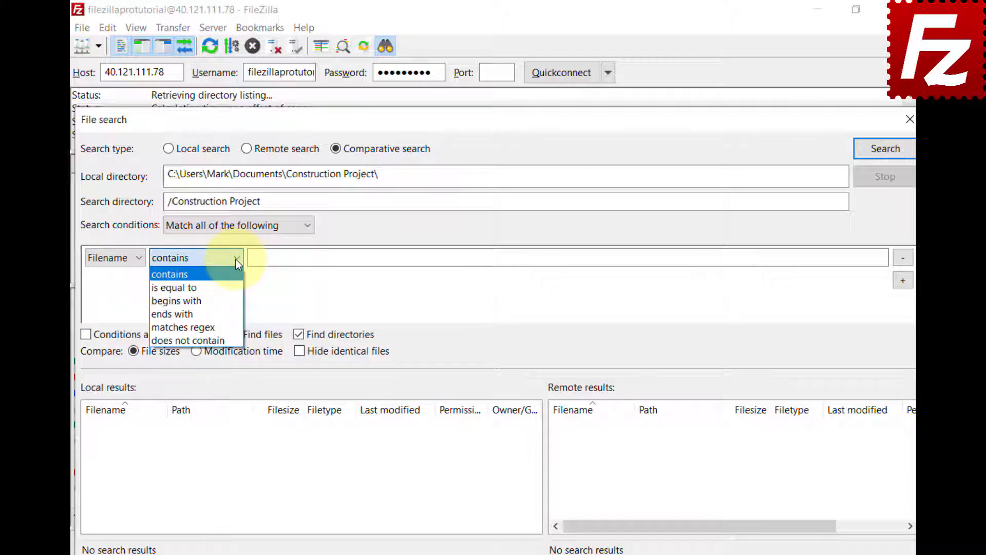
{"action": "left_click", "coordinate": [232, 300]}
{"action": "left_click", "coordinate": [867, 256]}
{"action": "type", "text": "DSC"}
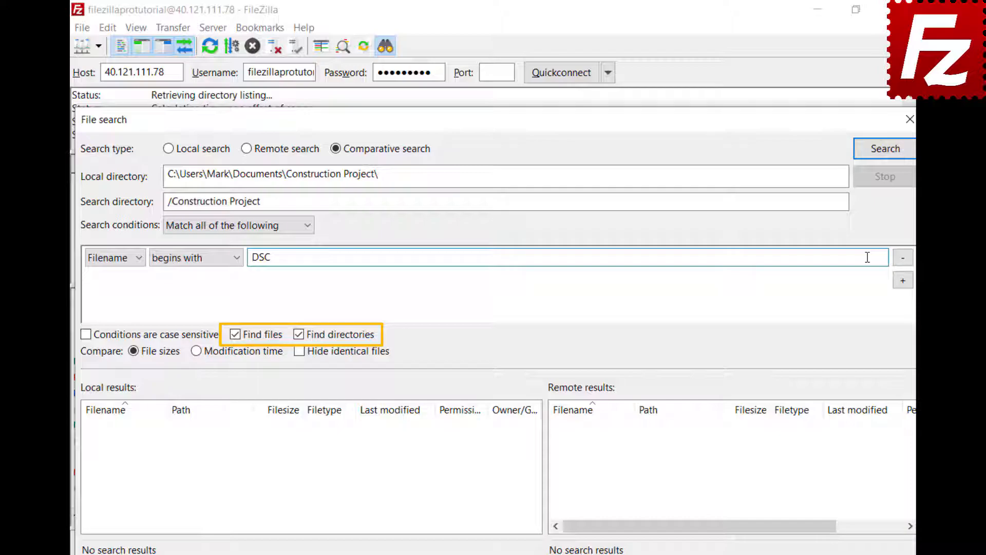
{"action": "left_click", "coordinate": [883, 154]}
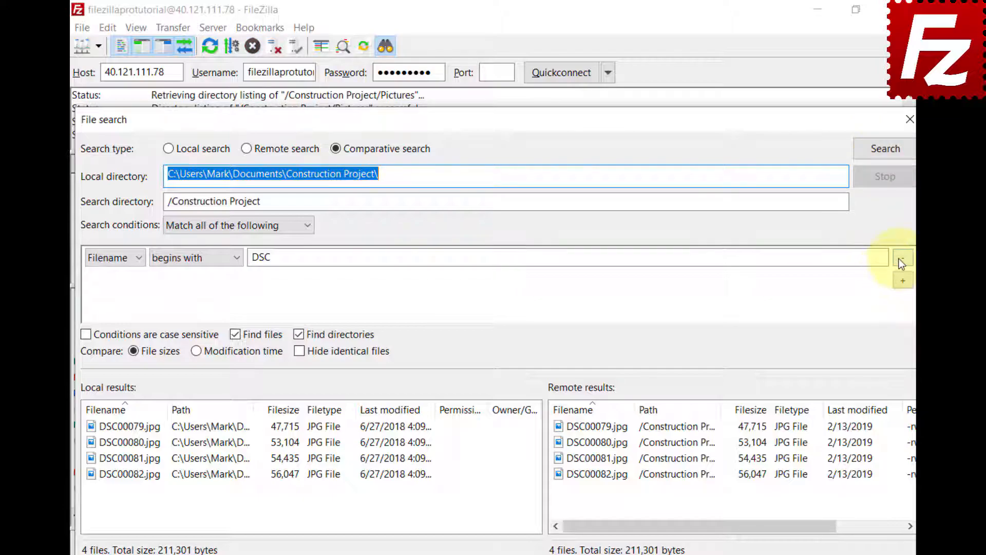
Remove the DSC condition and rerun, briefly trying modification-time comparison and hiding identical files.
{"action": "left_click", "coordinate": [899, 258]}
{"action": "left_click", "coordinate": [886, 160]}
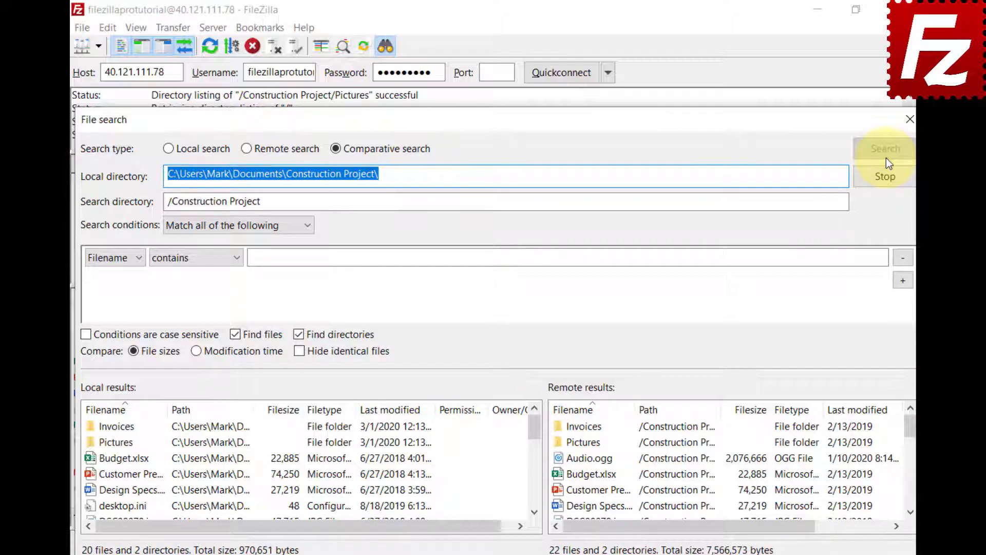
{"action": "left_click", "coordinate": [196, 357]}
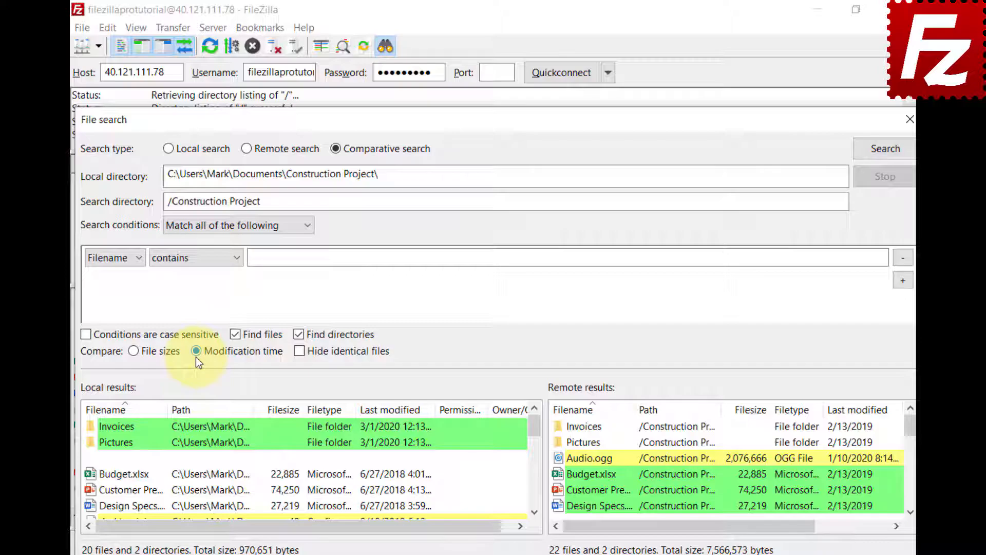
{"action": "left_click", "coordinate": [134, 354]}
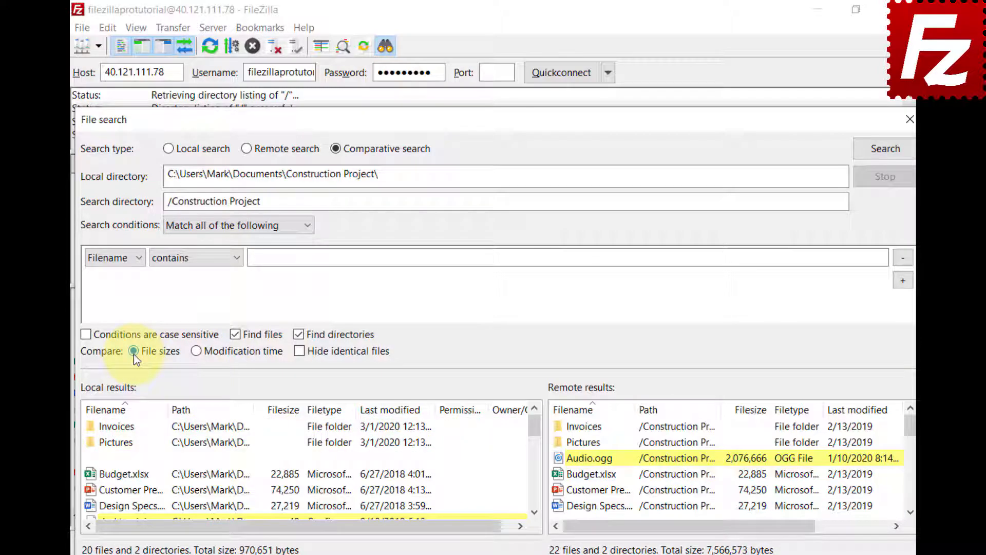
{"action": "left_click", "coordinate": [299, 352]}
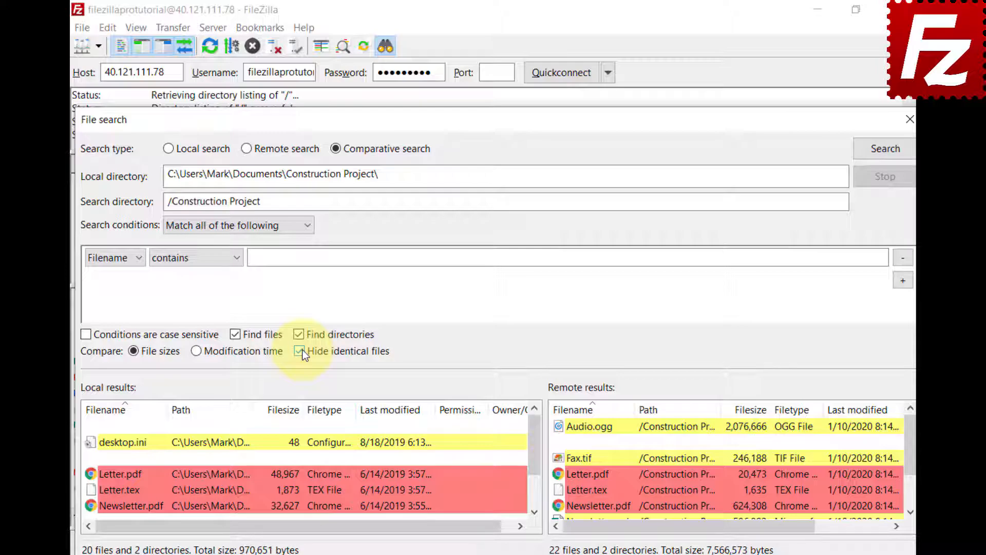
{"action": "left_click", "coordinate": [299, 352]}
Open the context menu for local Newsletter.tex, dismiss it, then open it for remote Video.mp4.
{"action": "left_click", "coordinate": [534, 512]}
{"action": "left_click", "coordinate": [534, 512]}
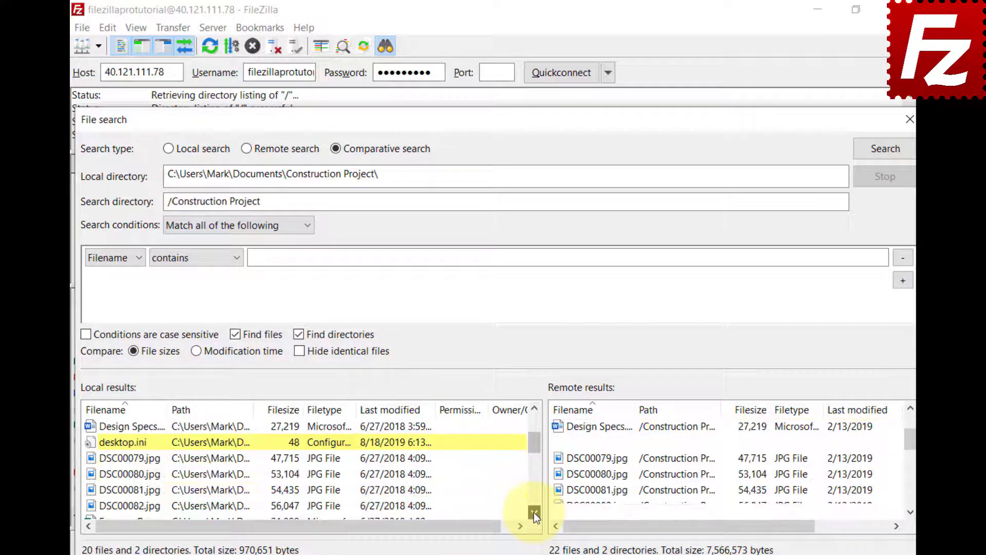
{"action": "left_click", "coordinate": [534, 513]}
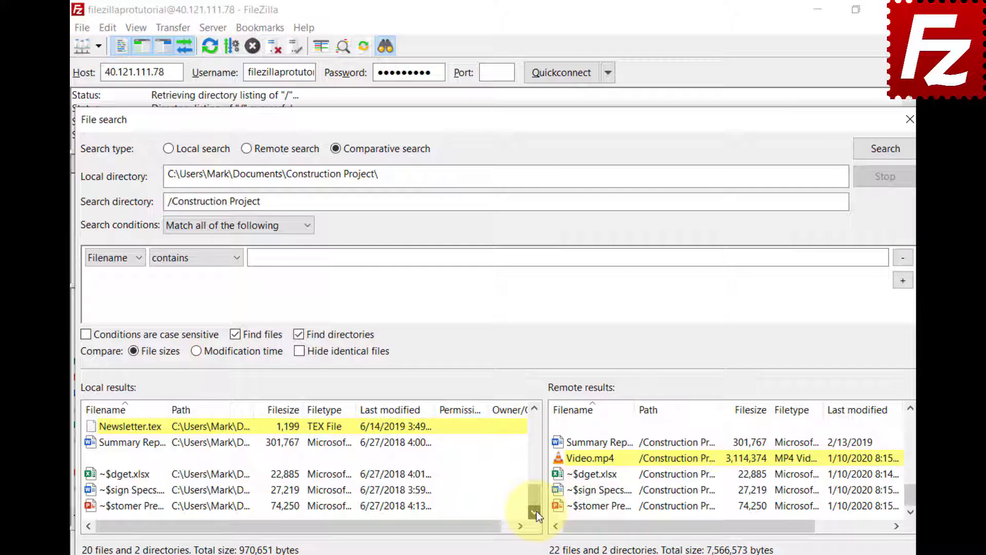
{"action": "right_click", "coordinate": [93, 426]}
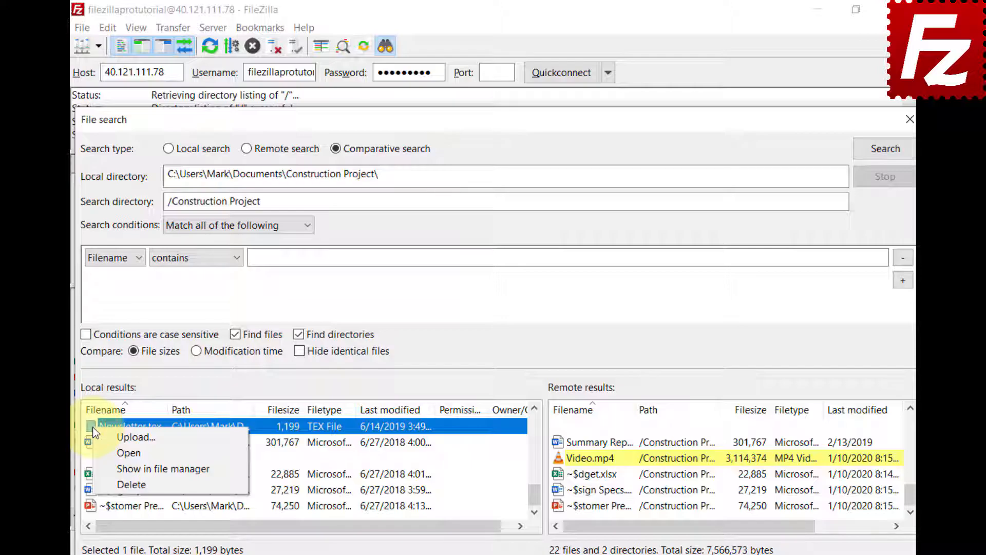
{"action": "left_click", "coordinate": [545, 467]}
{"action": "right_click", "coordinate": [565, 455]}
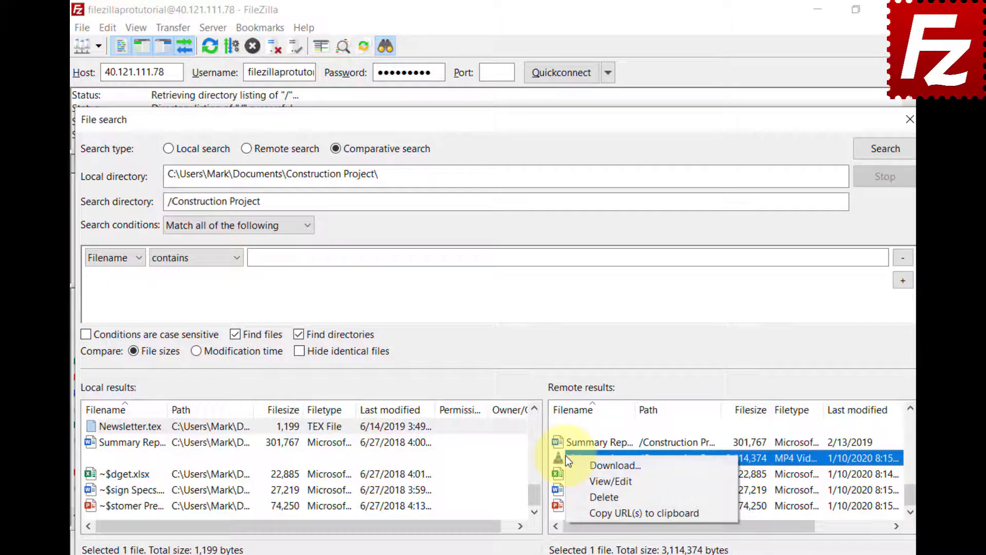
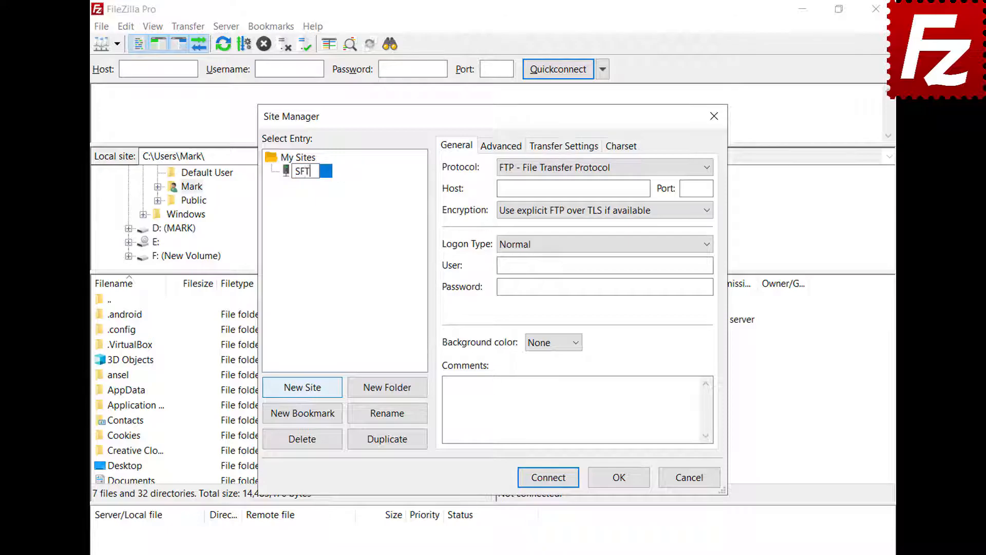
Name the new site SFTP, with SFTP protocol and host 3.209.179.104.
{"action": "key", "text": "Return"}
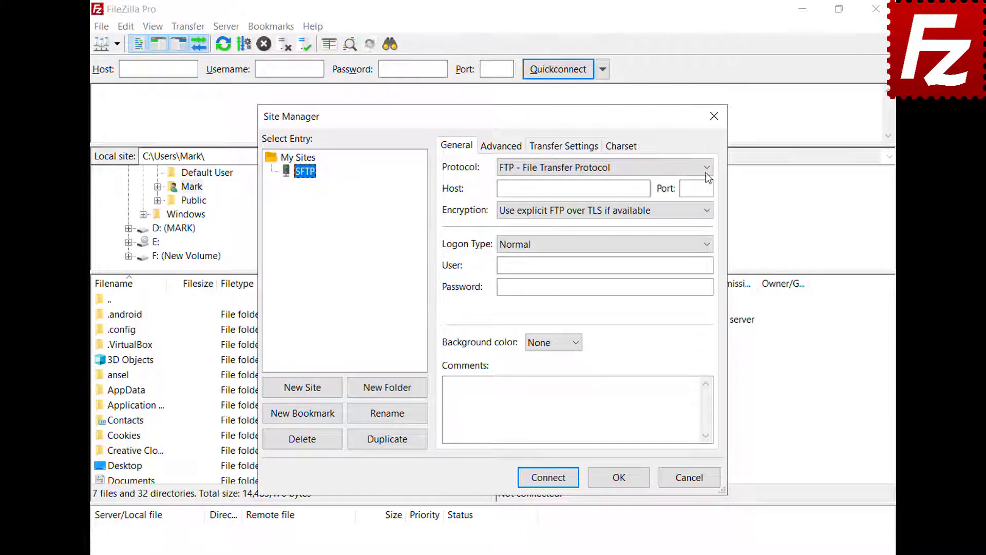
{"action": "left_click", "coordinate": [706, 168]}
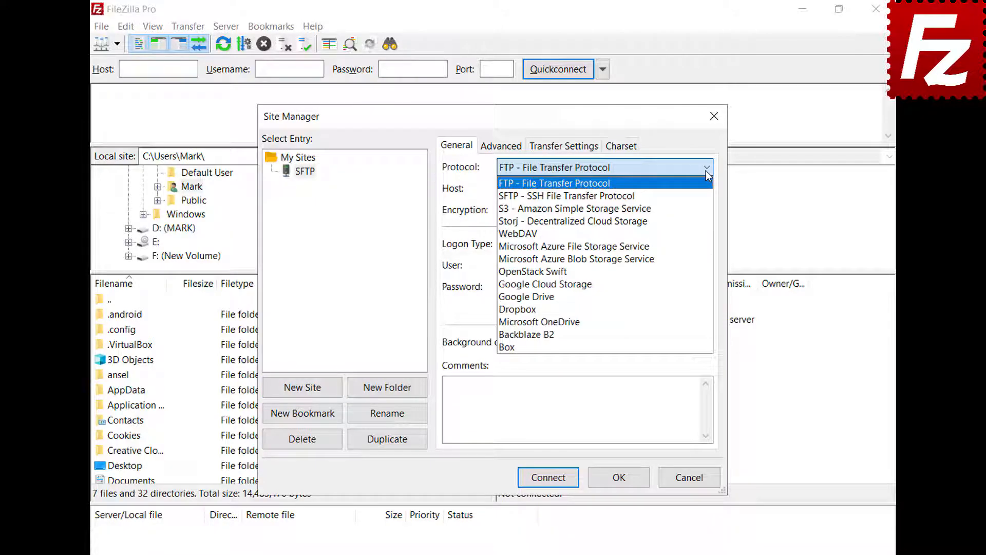
{"action": "left_click", "coordinate": [706, 197]}
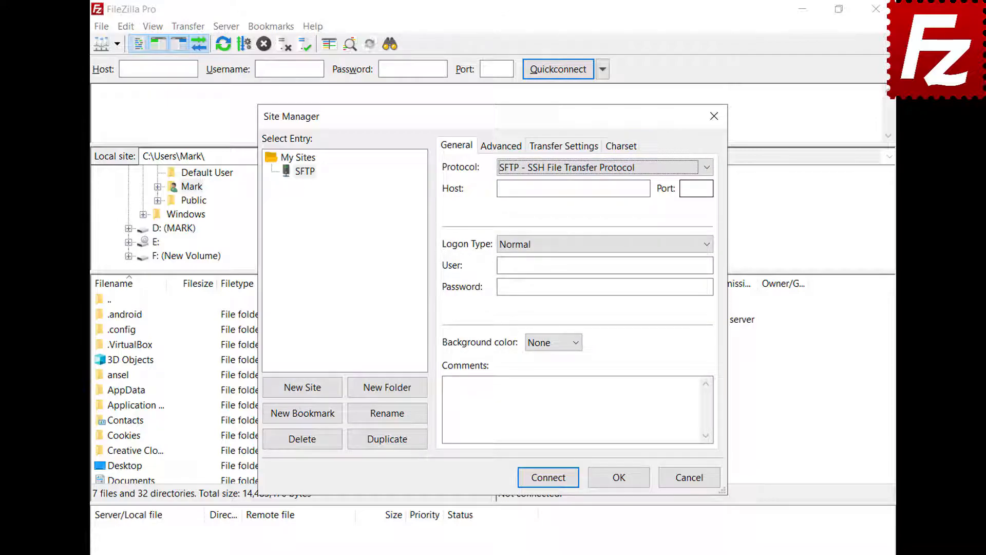
{"action": "left_click", "coordinate": [646, 189]}
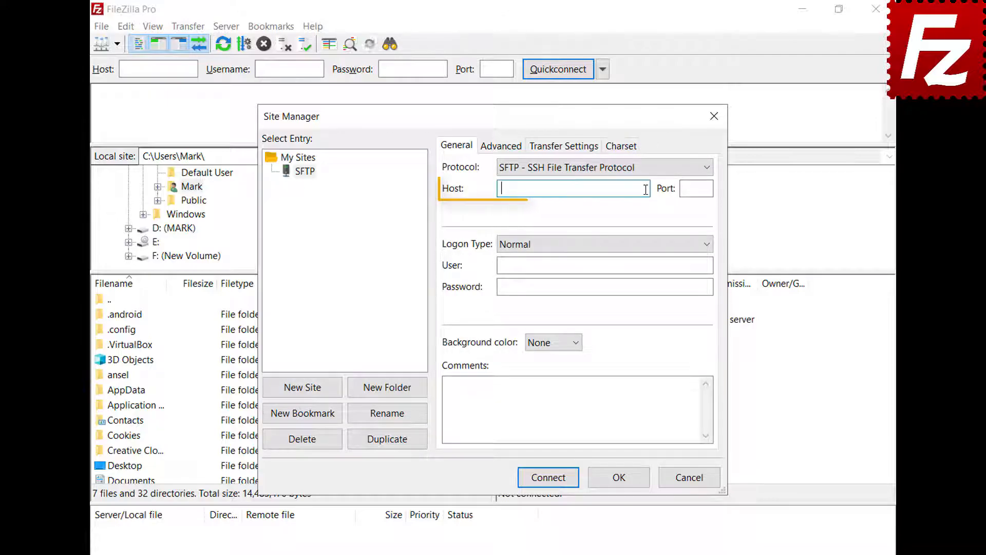
{"action": "type", "text": "3.209.179.104"}
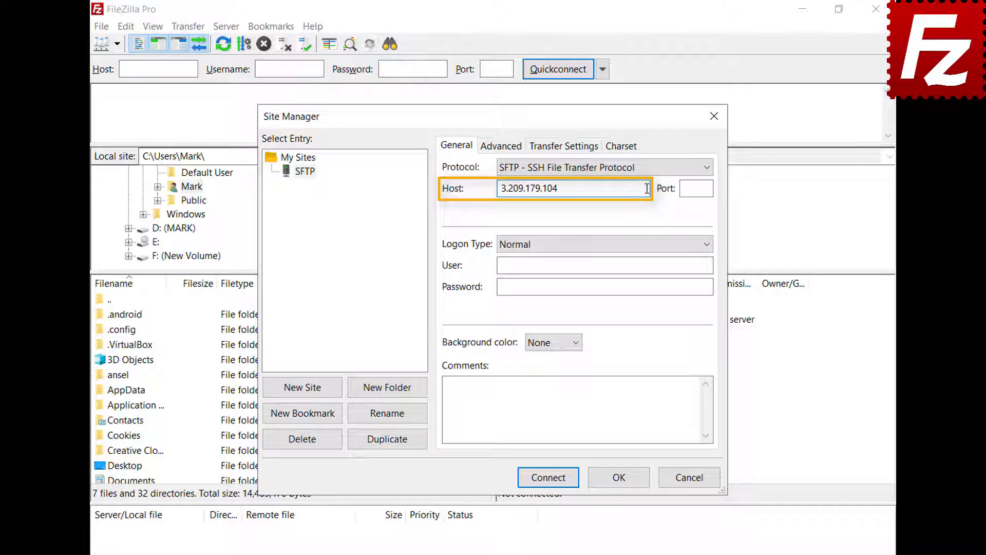
Use Key file logon with user ubuntu and key.ppk, then connect to the site.
{"action": "left_click", "coordinate": [708, 246]}
{"action": "left_click", "coordinate": [706, 310]}
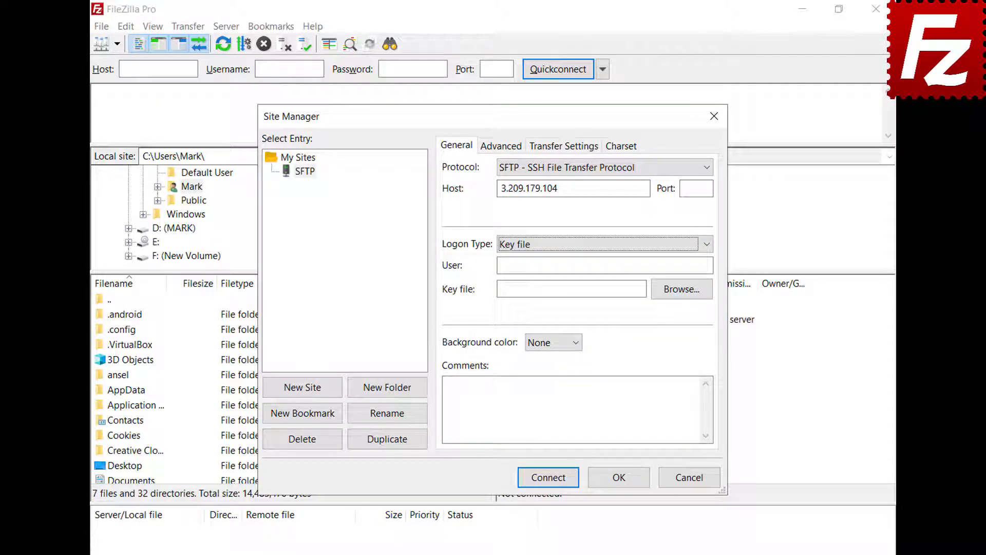
{"action": "left_click", "coordinate": [707, 265]}
{"action": "type", "text": "ubuntu"}
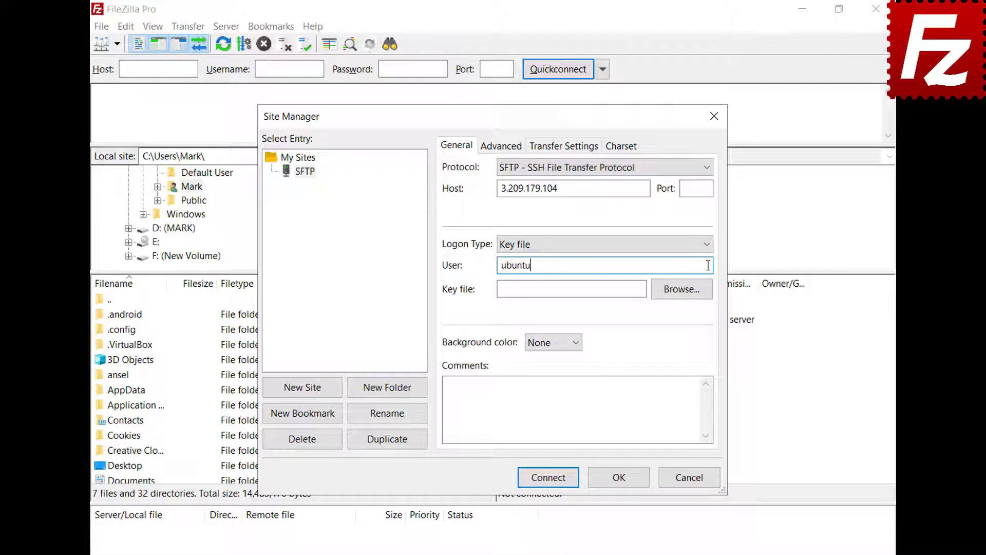
{"action": "left_click", "coordinate": [682, 288]}
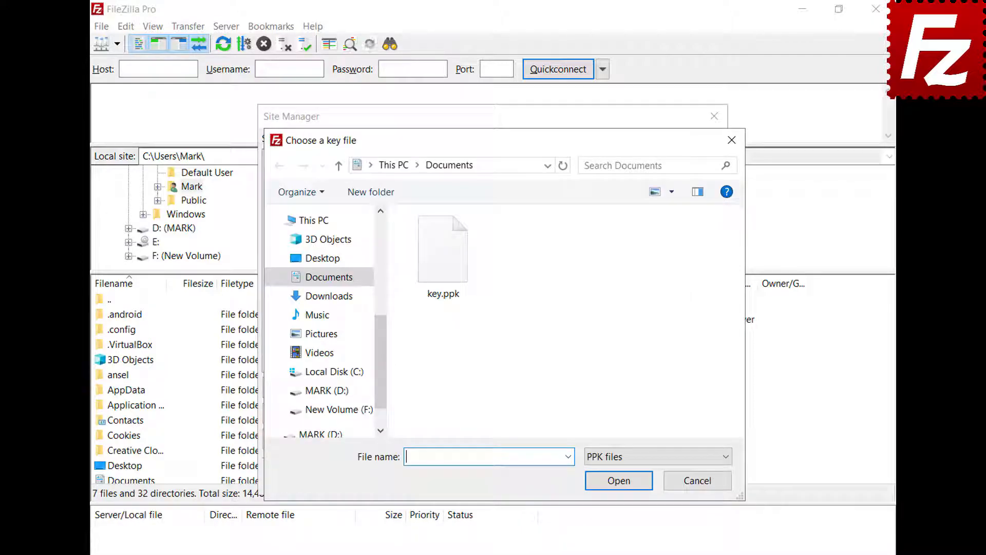
{"action": "double_click", "coordinate": [447, 271]}
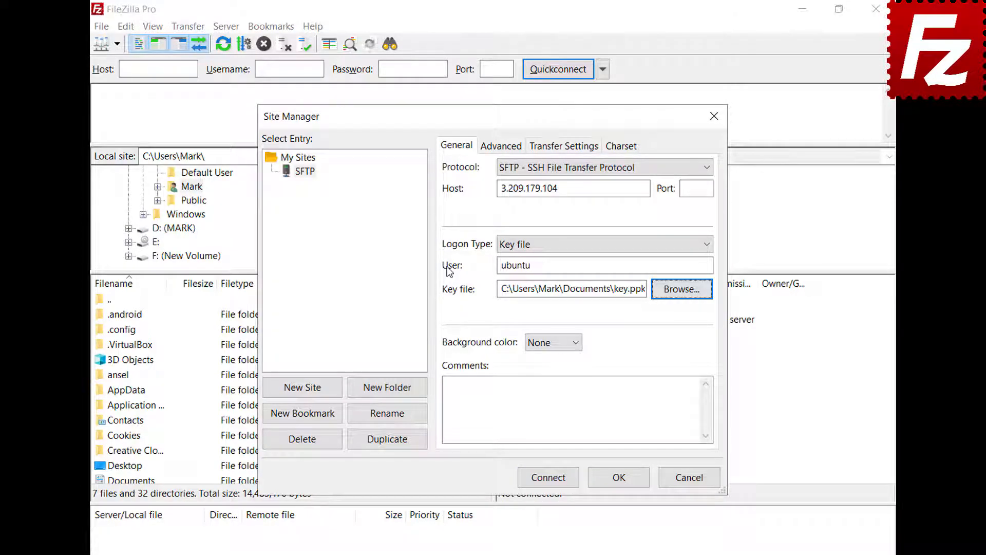
{"action": "left_click", "coordinate": [549, 479]}
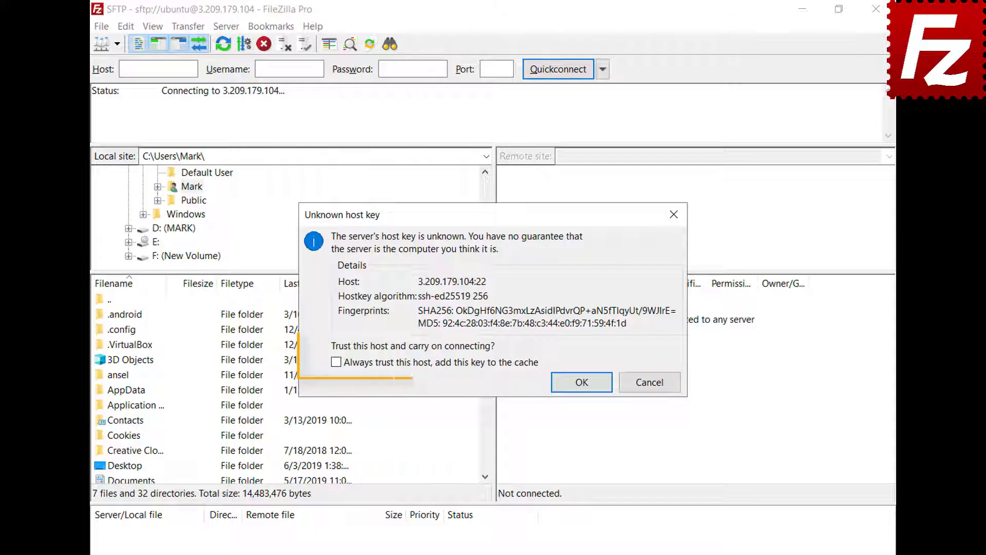
Always trust the server's host key and enter the key passphrase.
{"action": "left_click", "coordinate": [336, 362]}
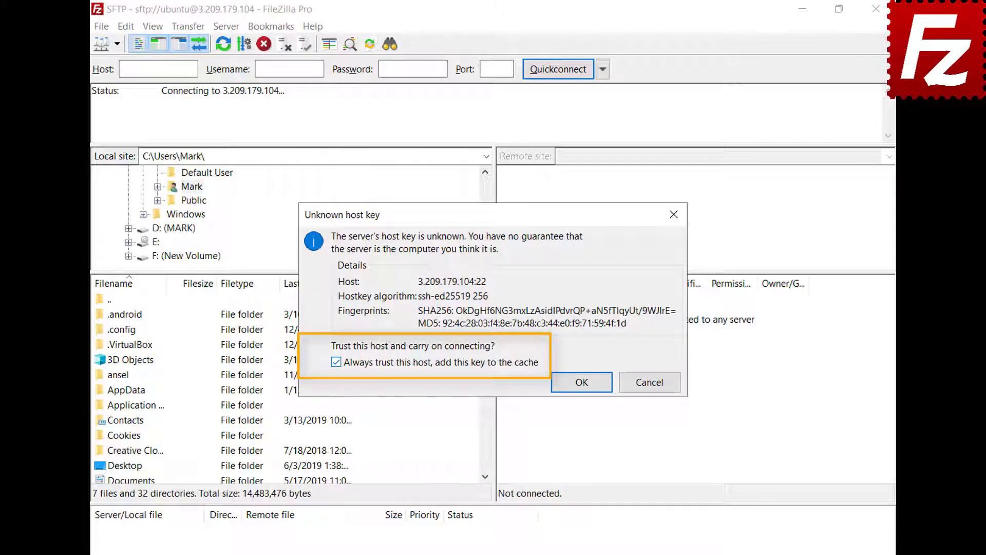
{"action": "left_click", "coordinate": [581, 382]}
{"action": "type", "text": "••••••••"}
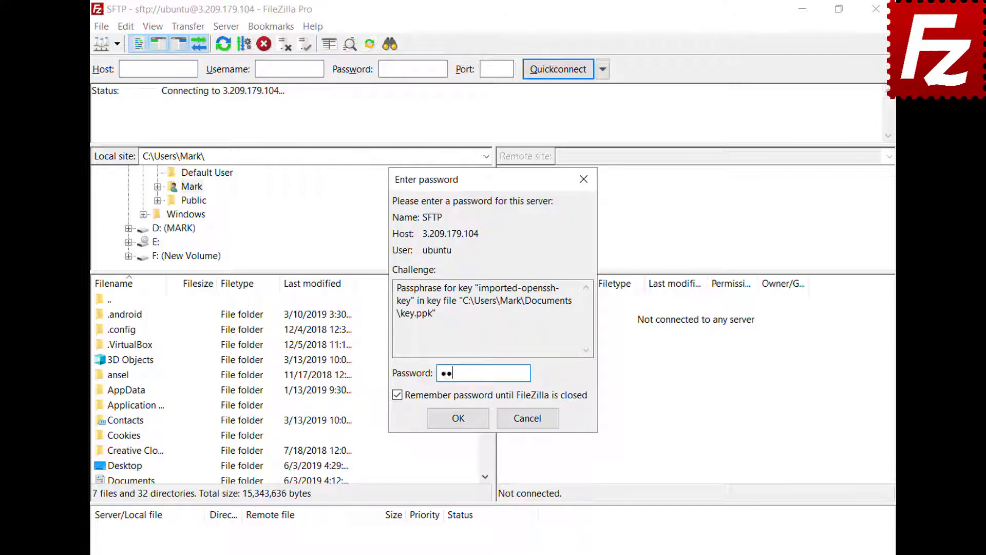
{"action": "left_click", "coordinate": [458, 418]}
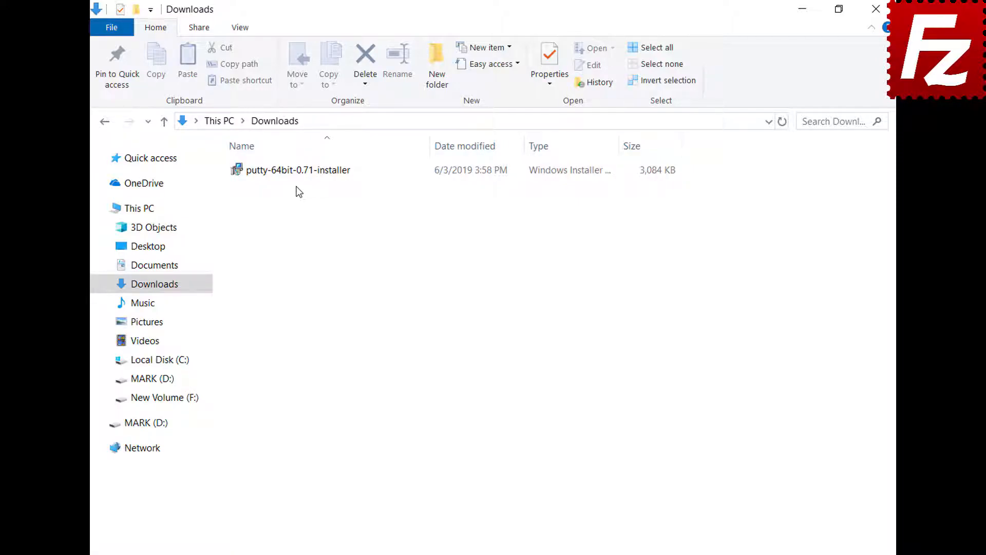
Install PuTTY 0.71 (64-bit) into C:\Program Files\PuTTY\ with default features.
{"action": "double_click", "coordinate": [293, 174]}
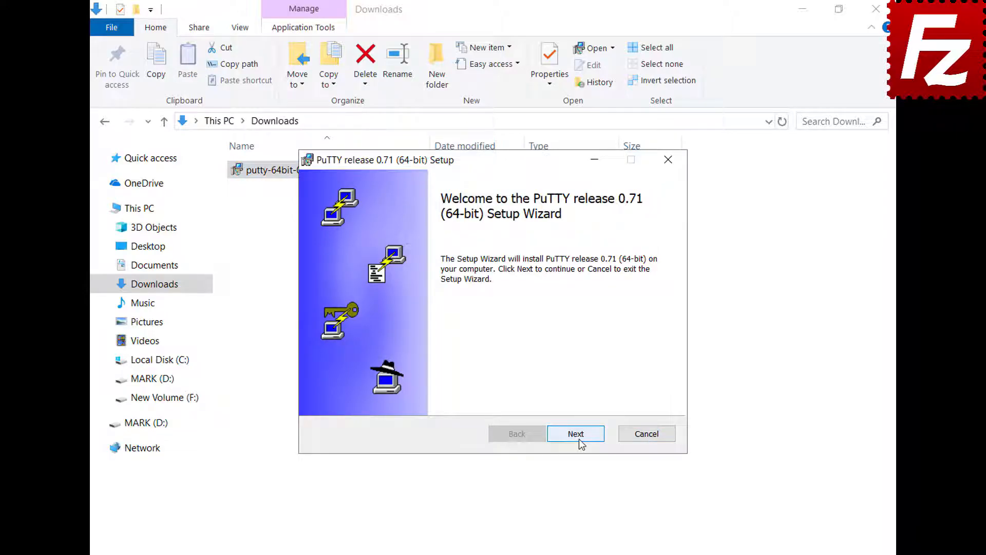
{"action": "left_click", "coordinate": [578, 438]}
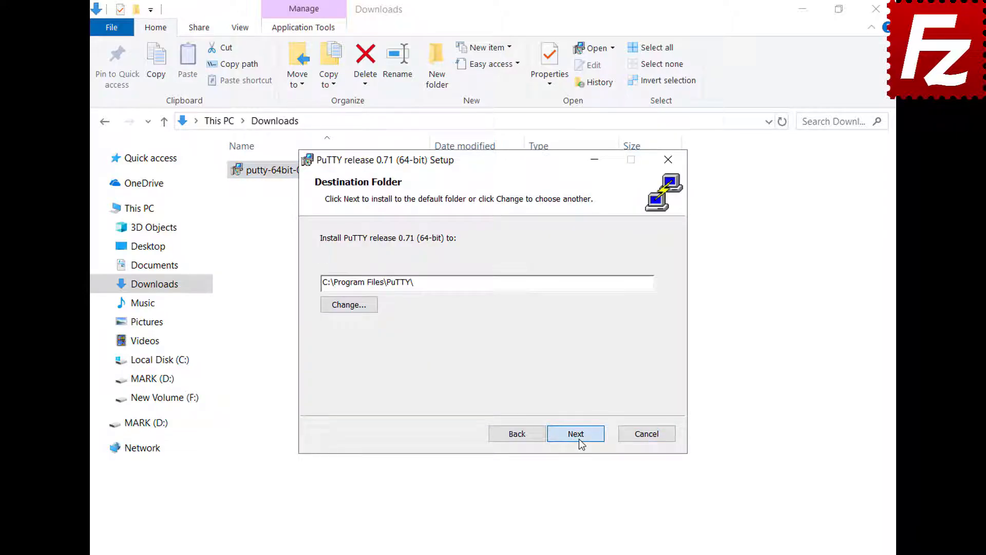
{"action": "left_click", "coordinate": [578, 439]}
{"action": "left_click", "coordinate": [579, 439]}
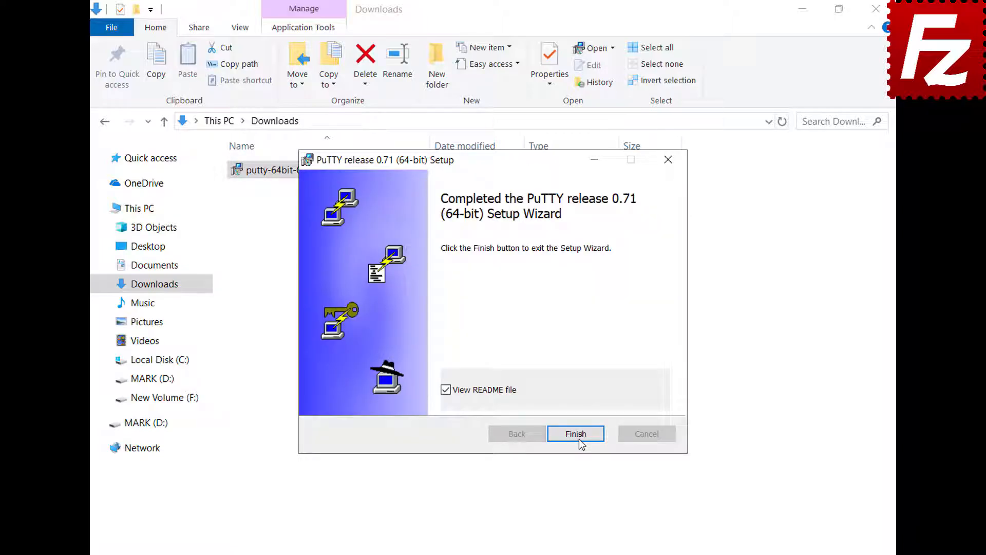
{"action": "left_click", "coordinate": [578, 439]}
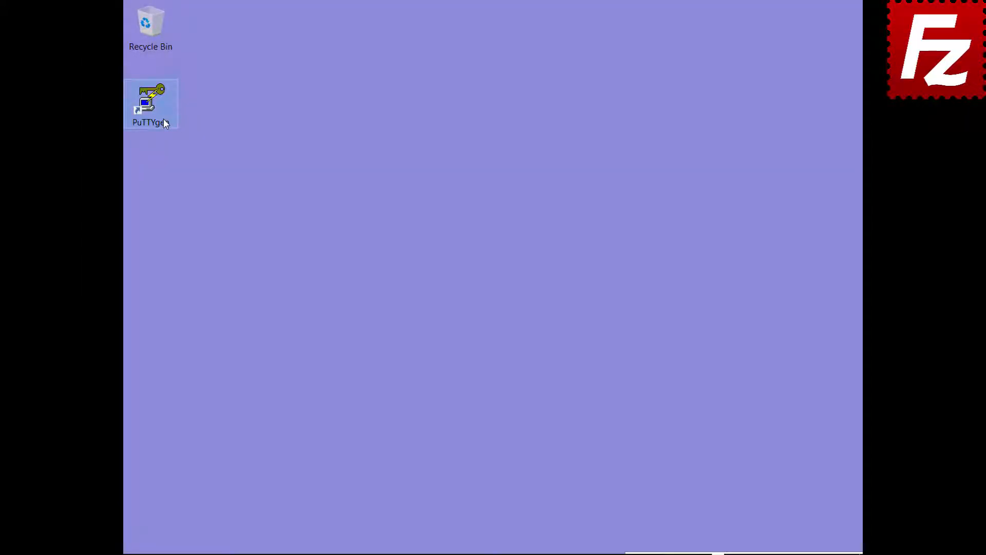
Import the OpenSSH key from Documents into PuTTYgen, unlocking it with its passphrase.
{"action": "double_click", "coordinate": [164, 122]}
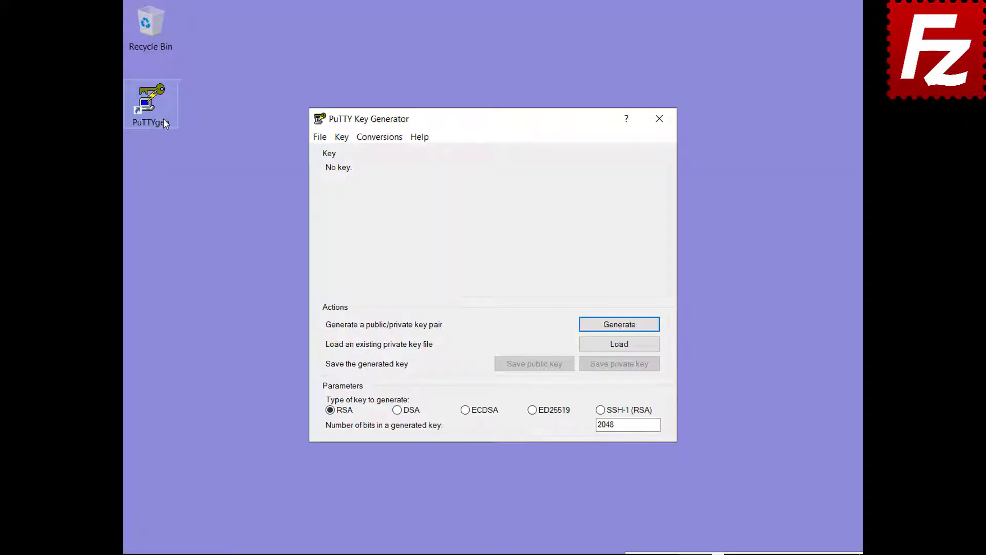
{"action": "left_click", "coordinate": [380, 143]}
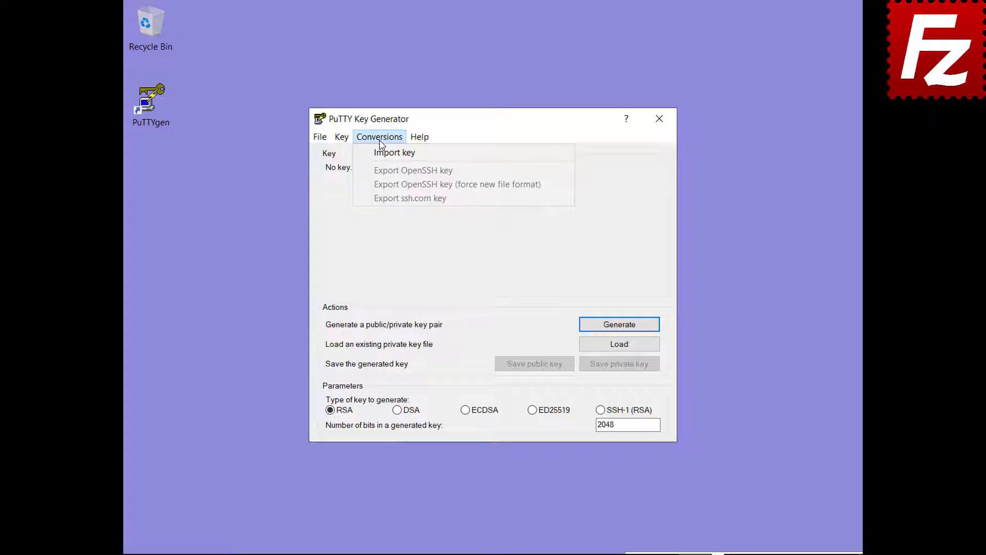
{"action": "left_click", "coordinate": [396, 152]}
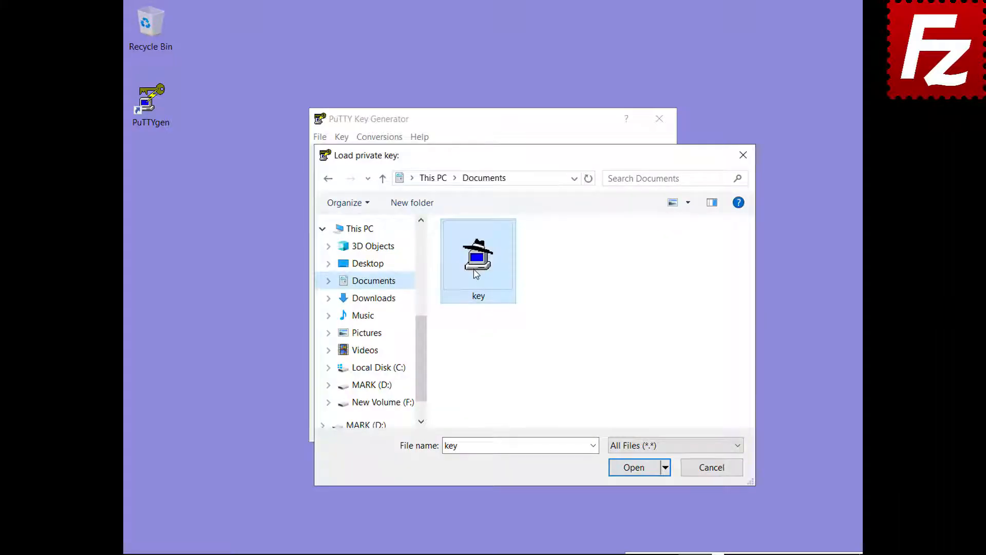
{"action": "double_click", "coordinate": [475, 274]}
{"action": "type", "text": "•••••"}
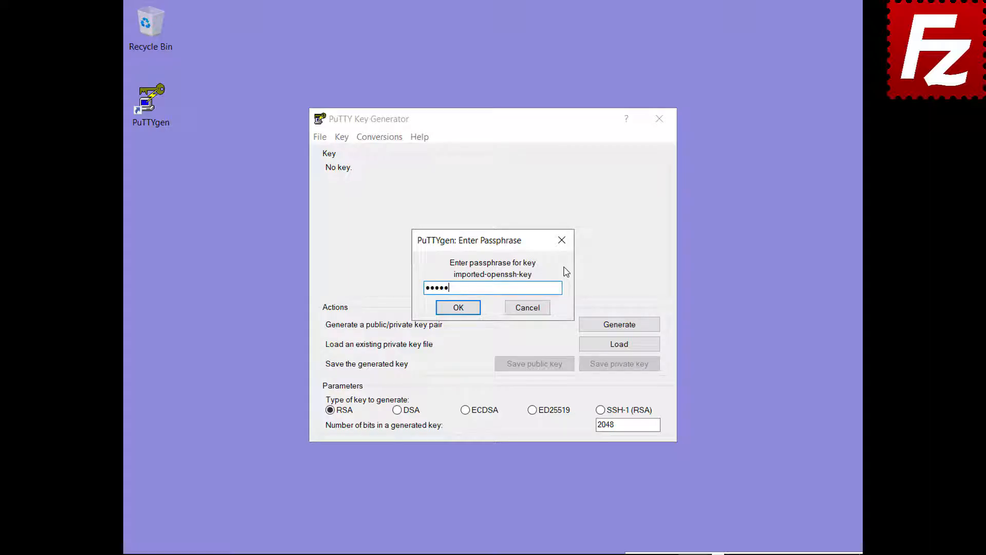
{"action": "left_click", "coordinate": [458, 308]}
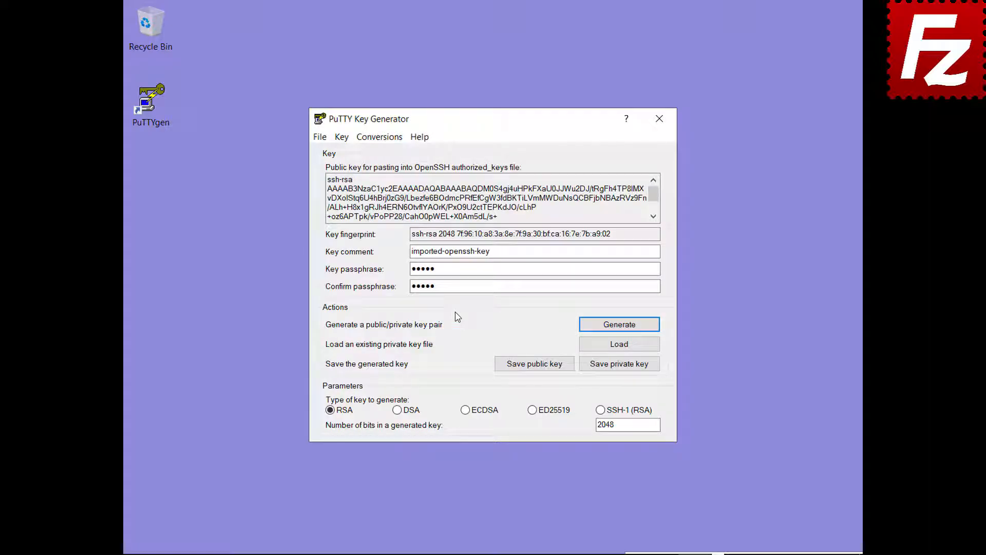
Save the imported key as a PuTTY private key named key.ppk.
{"action": "left_click", "coordinate": [619, 367]}
{"action": "type", "text": "key.ppk"}
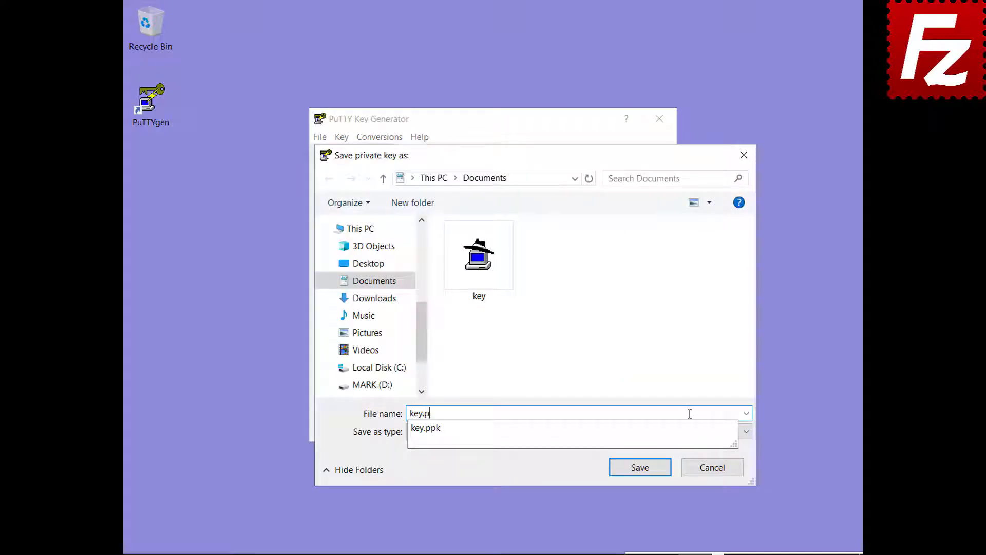
{"action": "left_click", "coordinate": [643, 469]}
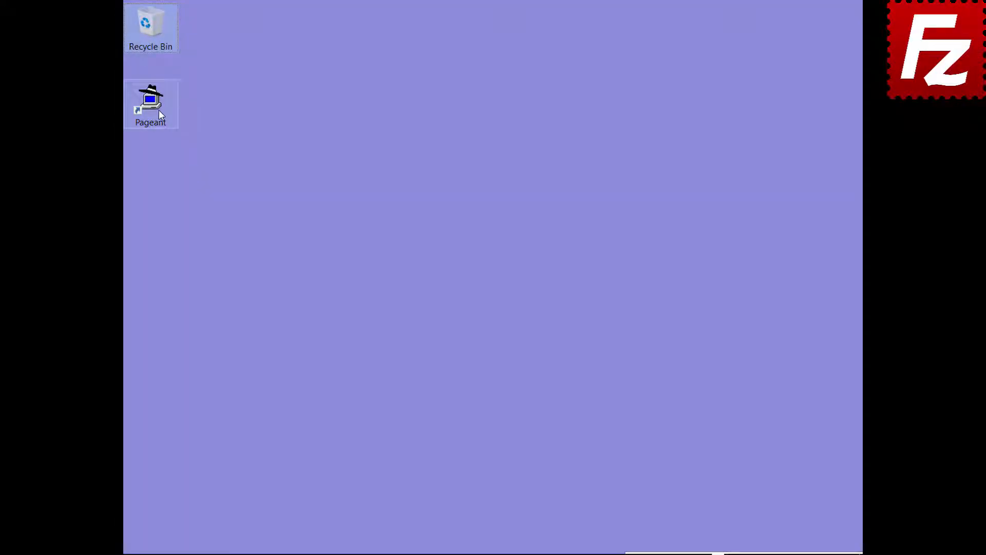
Start Pageant and load key.ppk, unlocking its 2048-bit RSA key with the passphrase.
{"action": "double_click", "coordinate": [158, 109]}
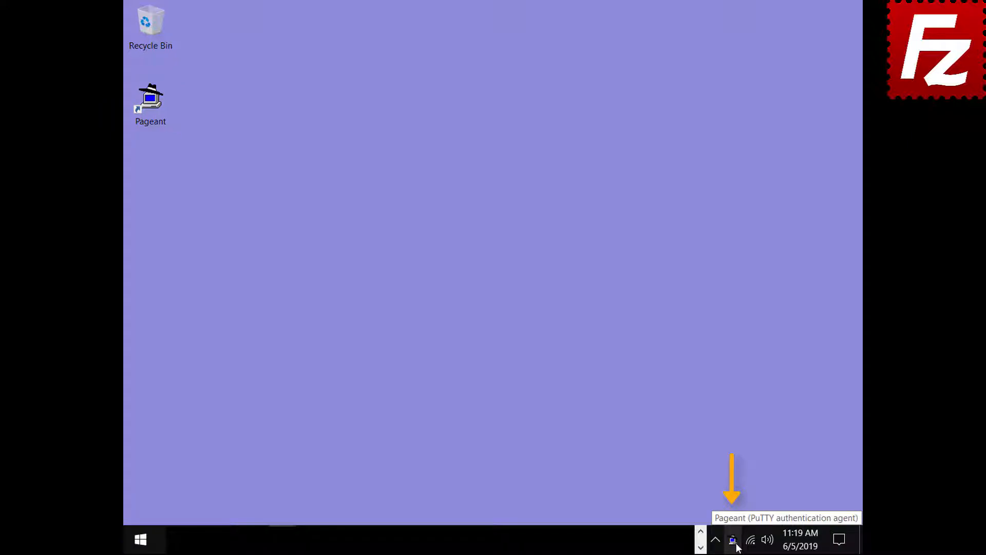
{"action": "double_click", "coordinate": [733, 539]}
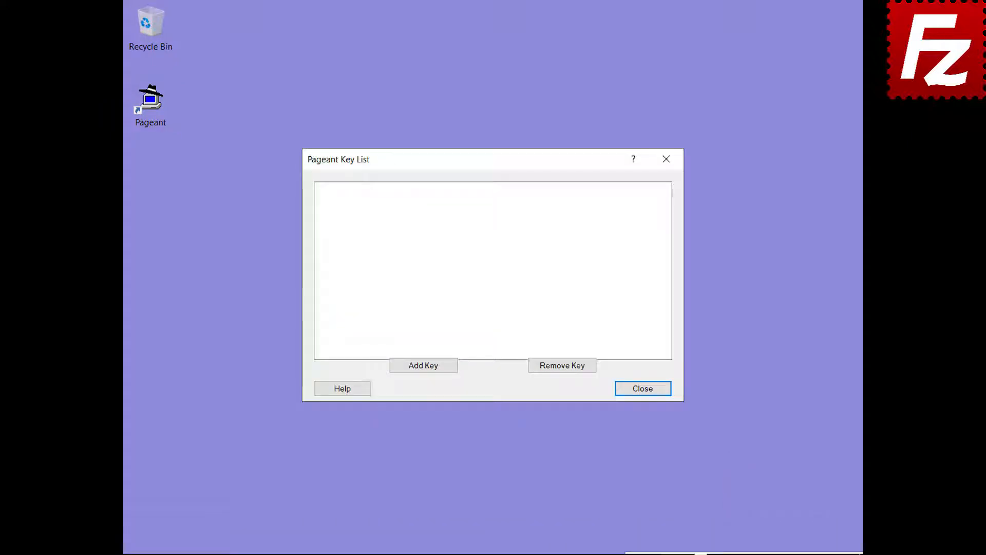
{"action": "left_click", "coordinate": [423, 366]}
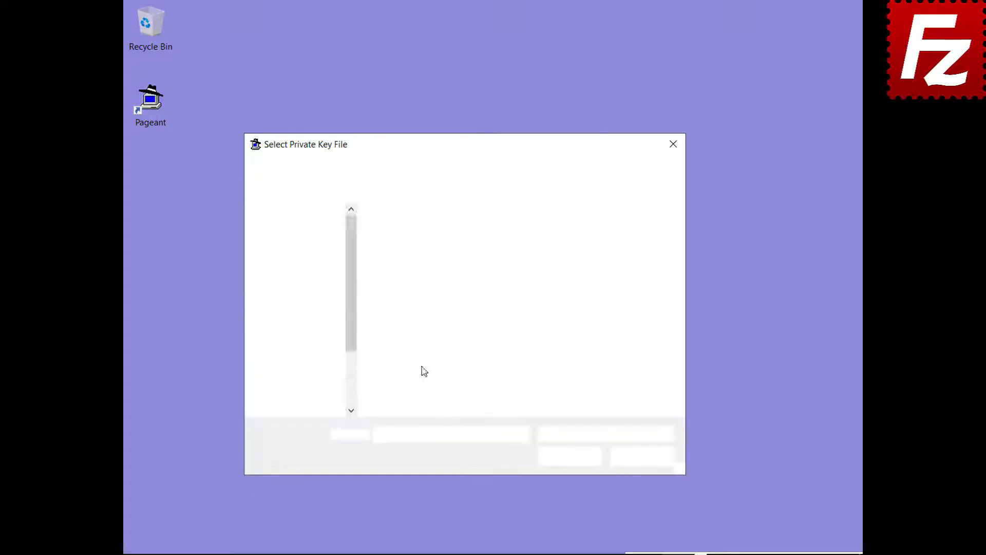
{"action": "left_click", "coordinate": [409, 280]}
{"action": "double_click", "coordinate": [409, 280]}
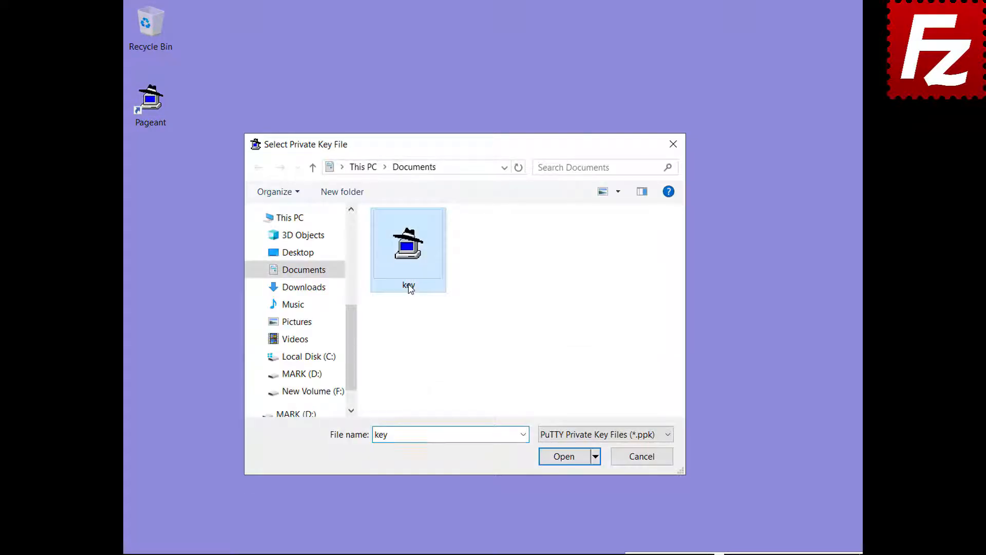
{"action": "type", "text": "******"}
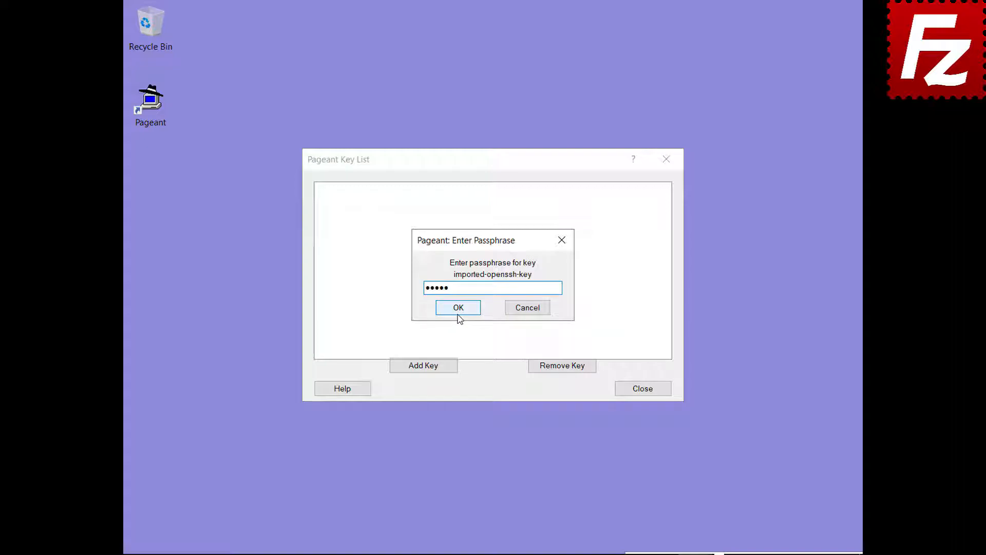
{"action": "left_click", "coordinate": [457, 309]}
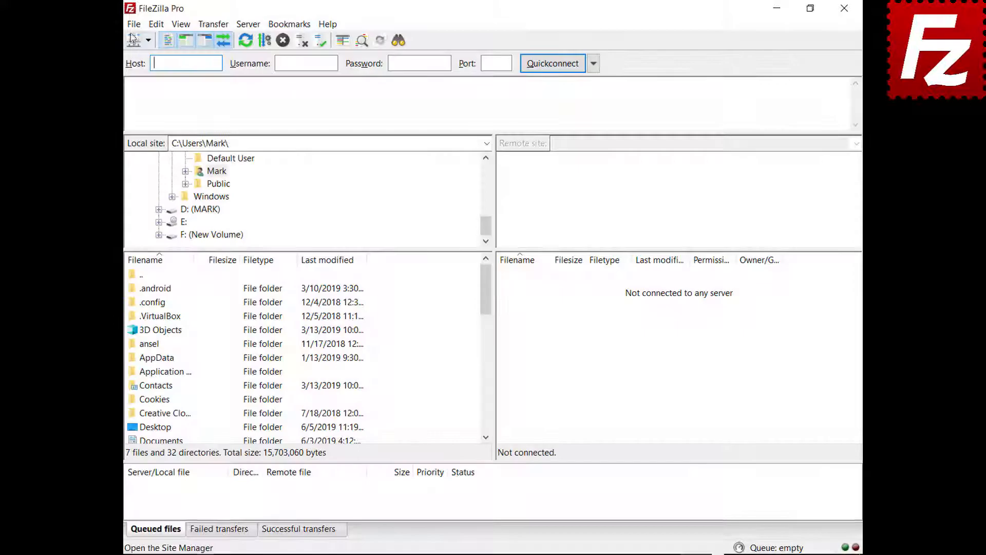
{"action": "left_click", "coordinate": [128, 23]}
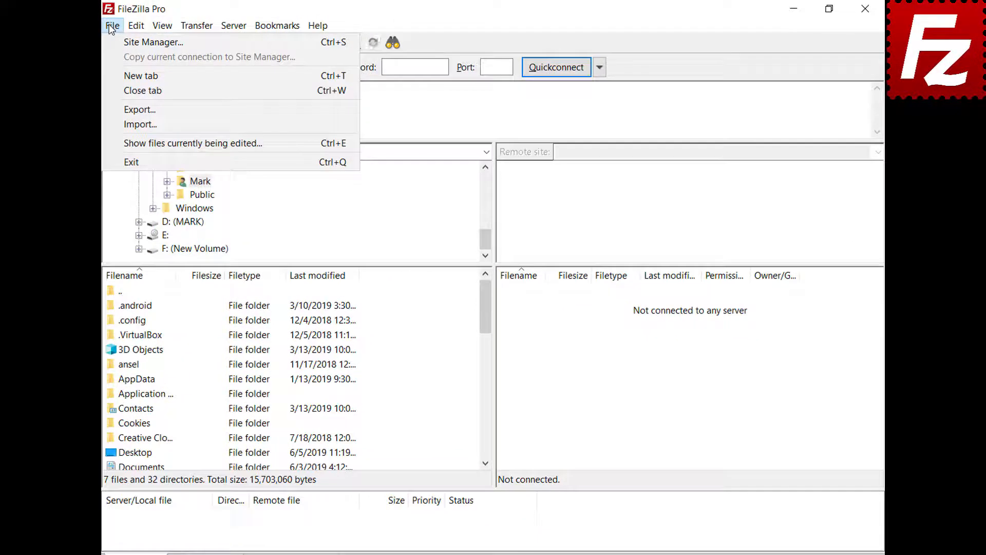
Switch the SFTP site's logon type to Normal in Site Manager and connect.
{"action": "left_click", "coordinate": [123, 42]}
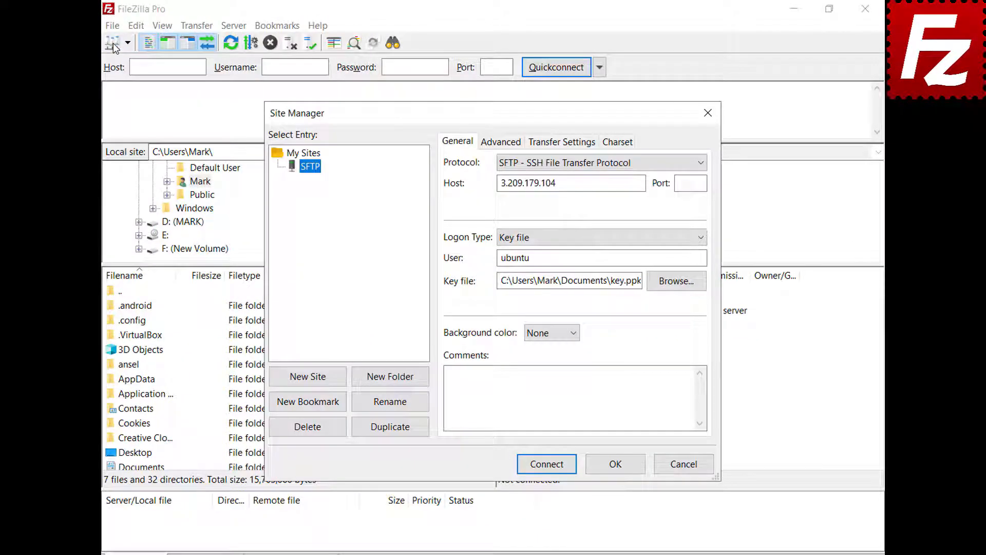
{"action": "left_click", "coordinate": [702, 235]}
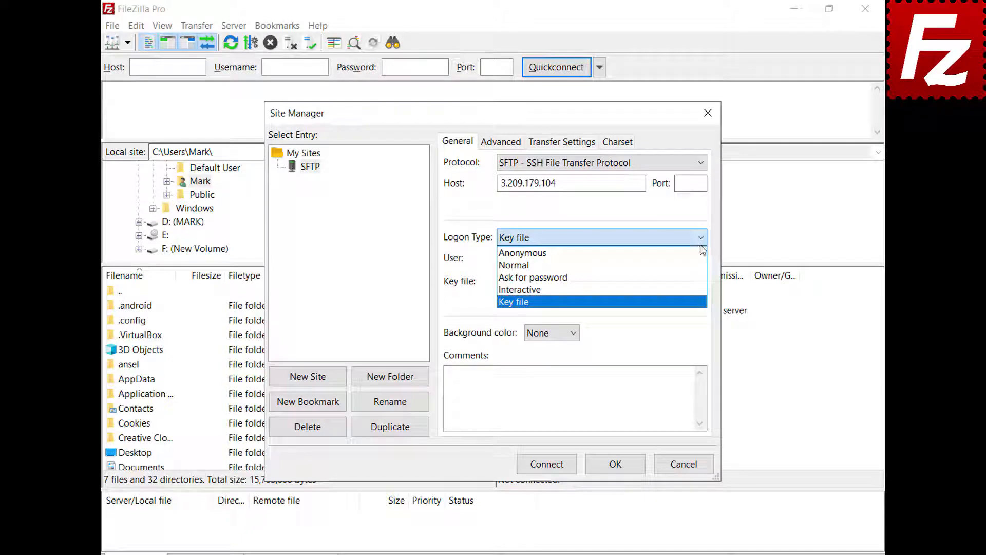
{"action": "left_click", "coordinate": [700, 264]}
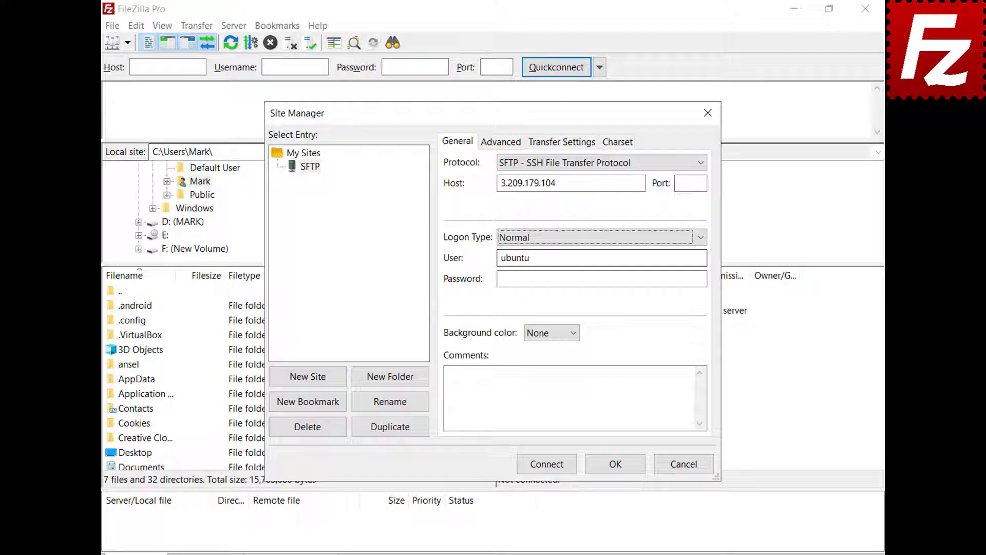
{"action": "left_click", "coordinate": [548, 469]}
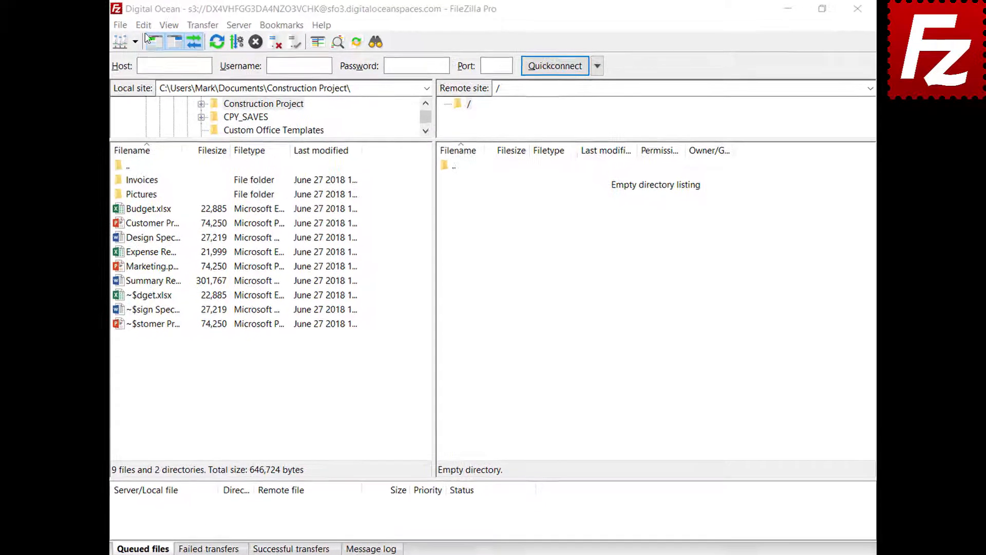
Add json to the ASCII filetypes under Transfers > FTP: File Types and save.
{"action": "left_click", "coordinate": [154, 25]}
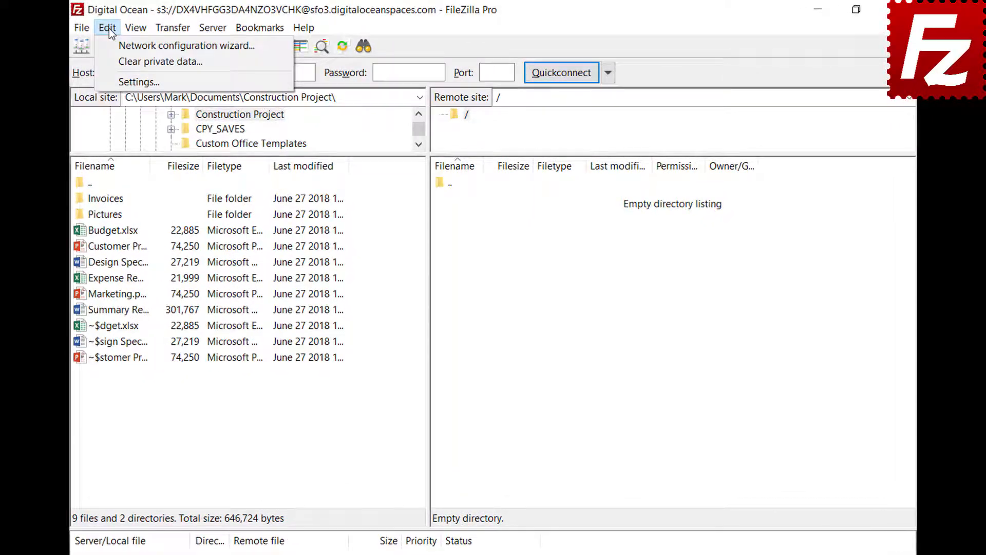
{"action": "left_click", "coordinate": [126, 81]}
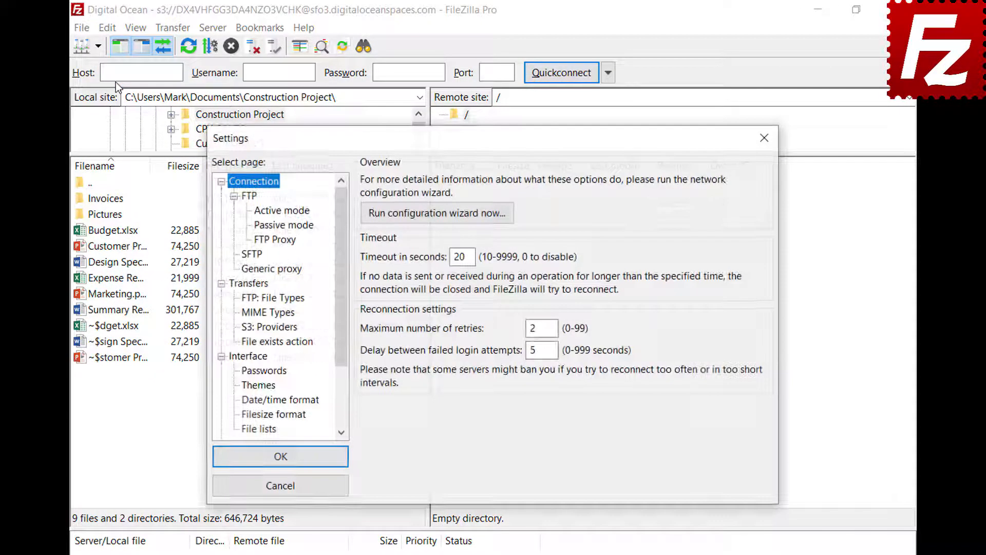
{"action": "left_click", "coordinate": [244, 298]}
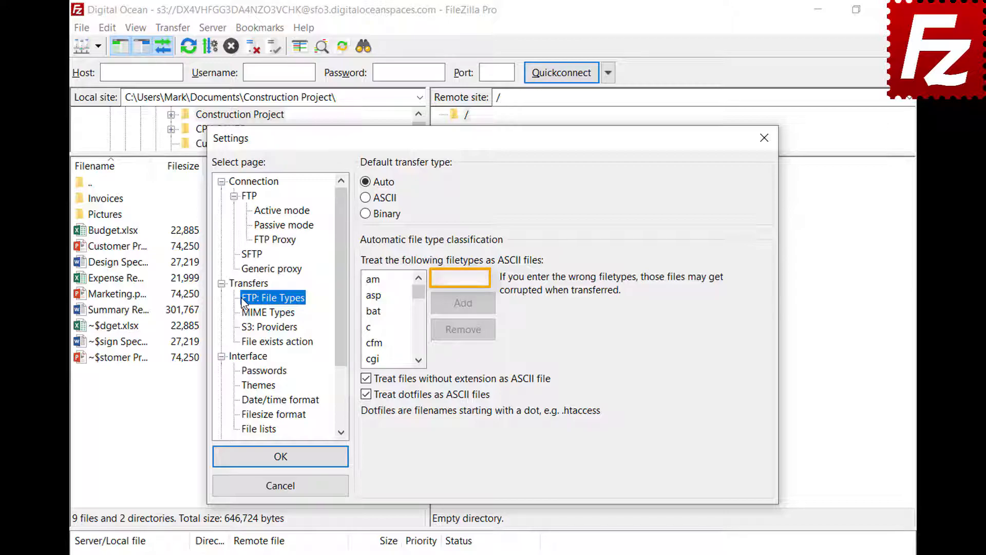
{"action": "left_click", "coordinate": [484, 278]}
{"action": "type", "text": "json"}
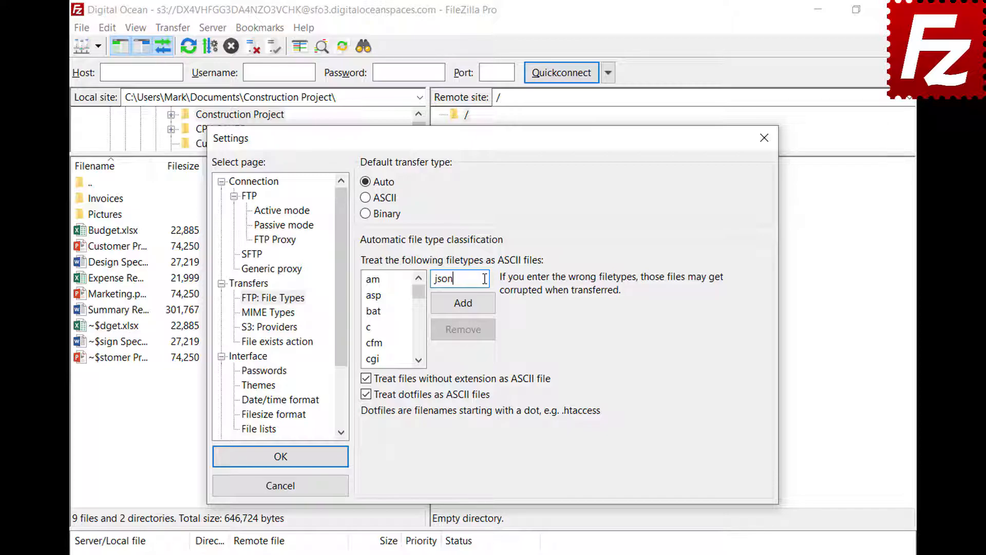
{"action": "left_click", "coordinate": [464, 310]}
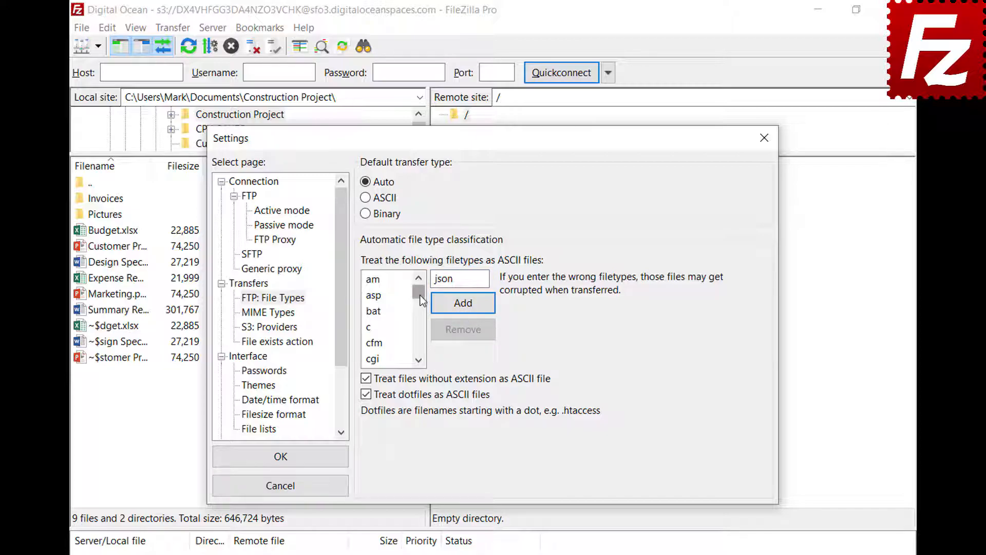
{"action": "left_click_drag", "start_coordinate": [418, 291], "coordinate": [421, 321]}
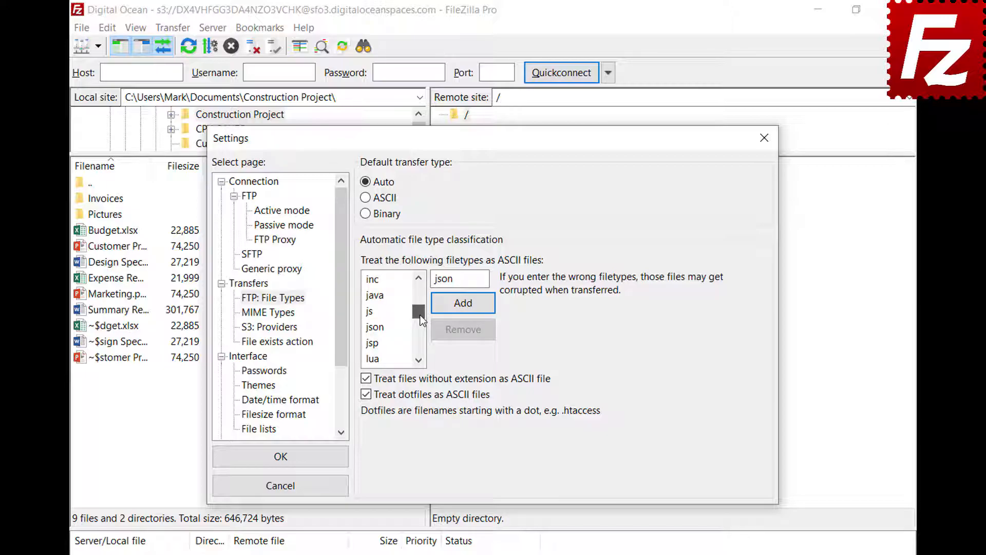
{"action": "left_click", "coordinate": [385, 328]}
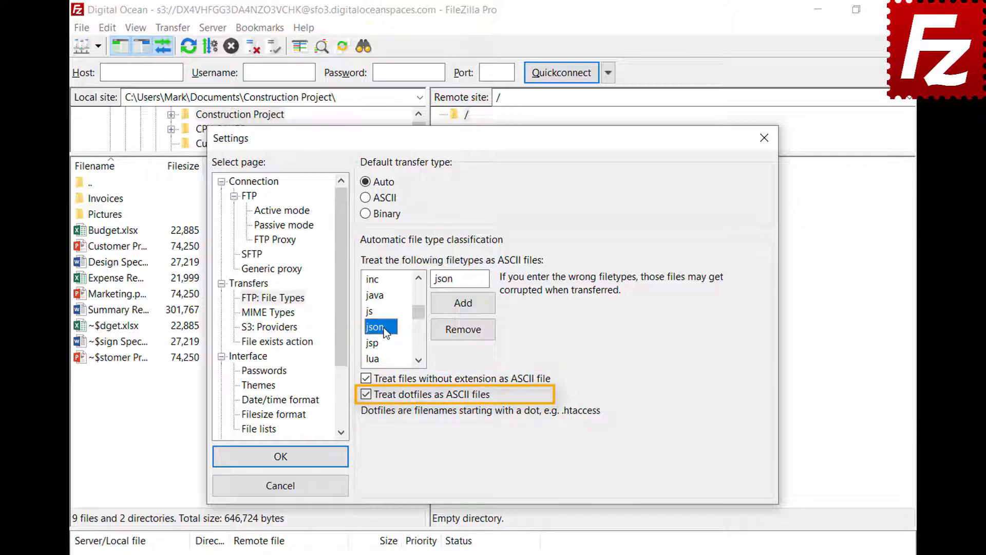
{"action": "left_click", "coordinate": [280, 457]}
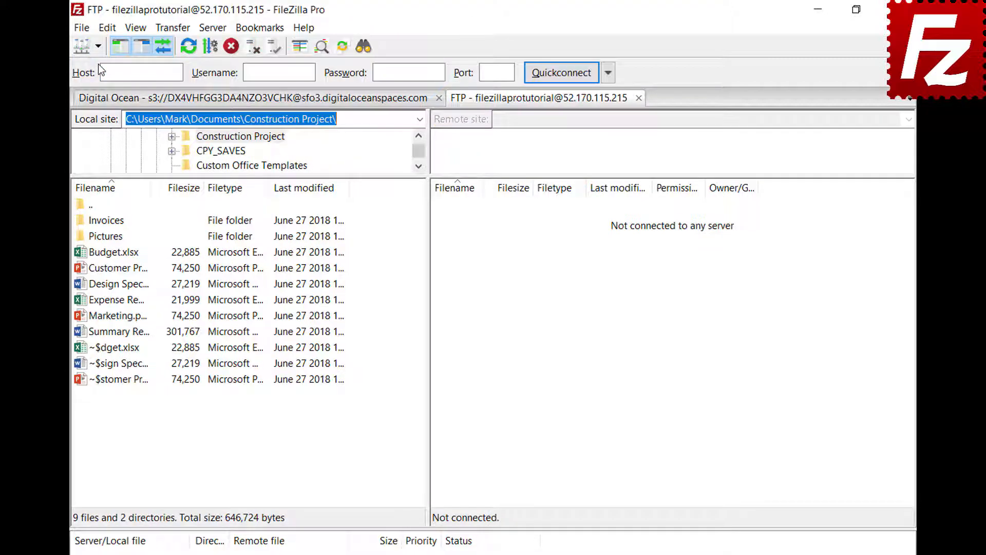
View the Auto, ASCII and Binary transfer type options in the Transfer menu and status bar.
{"action": "left_click", "coordinate": [173, 29]}
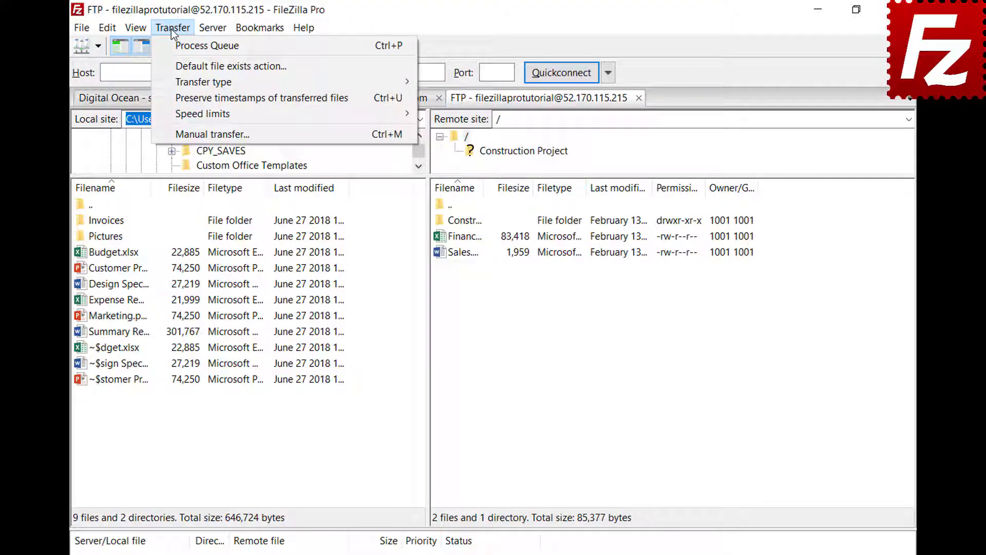
{"action": "mouse_move", "coordinate": [177, 83]}
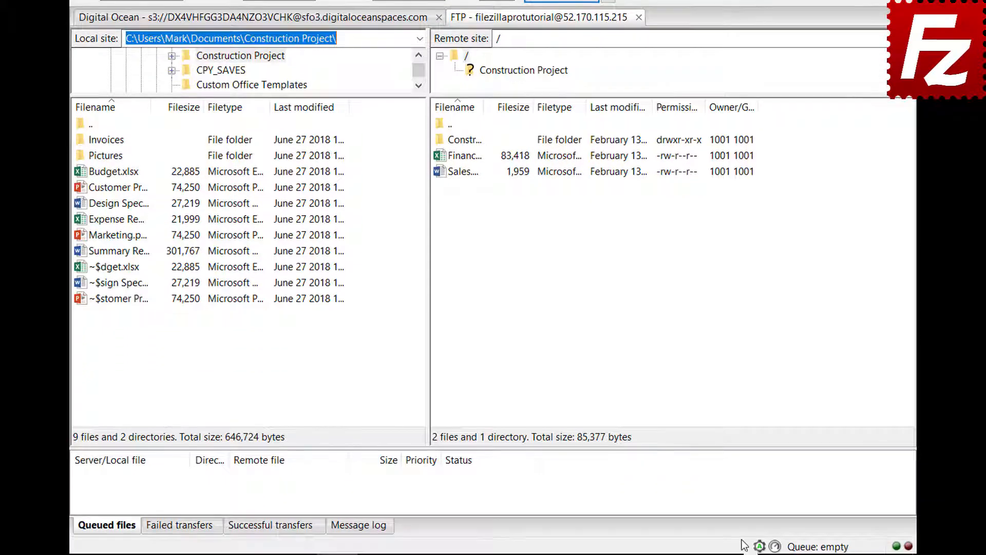
{"action": "left_click", "coordinate": [759, 547]}
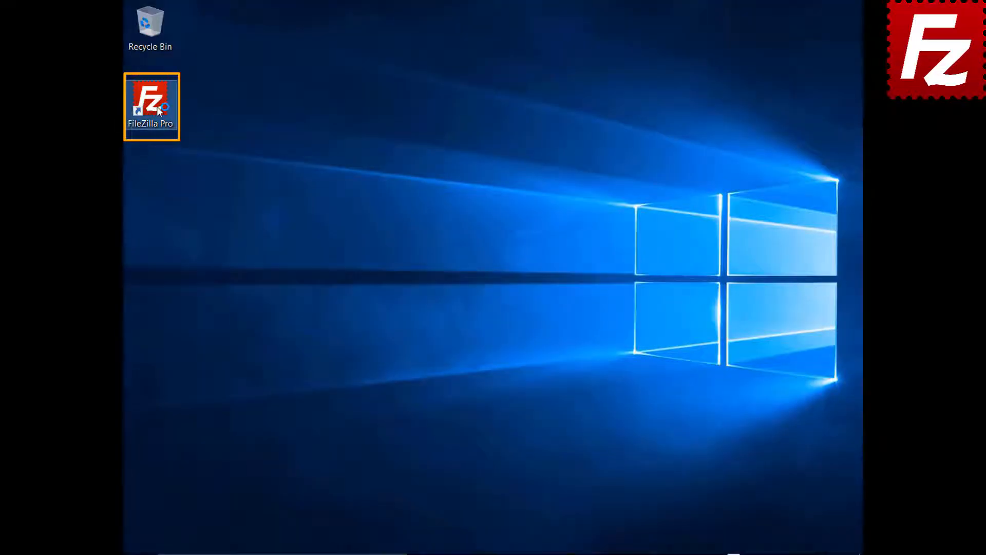
Launch FileZilla, connect to FTP Tutorial, and upload Summary Report to the server root.
{"action": "double_click", "coordinate": [151, 102]}
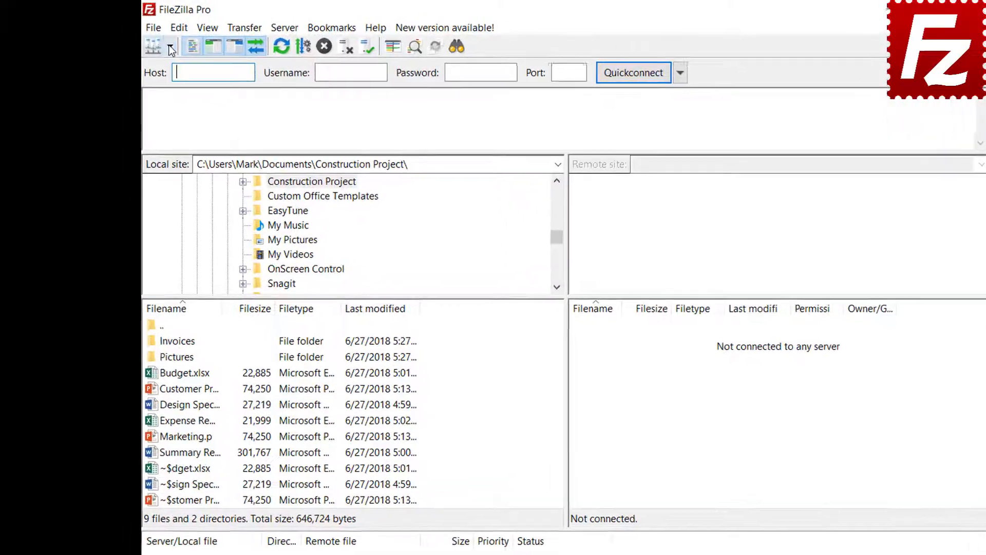
{"action": "left_click", "coordinate": [171, 49]}
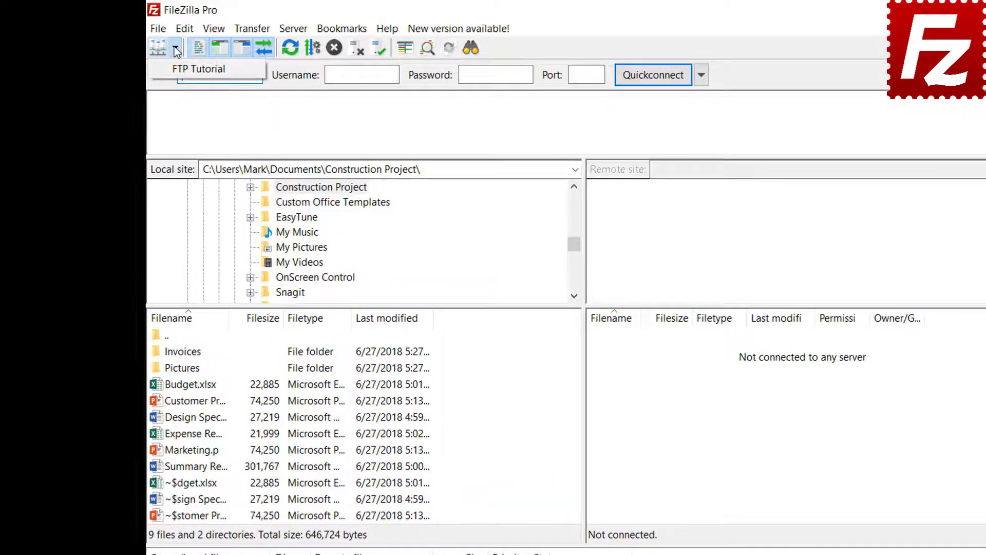
{"action": "left_click", "coordinate": [177, 66]}
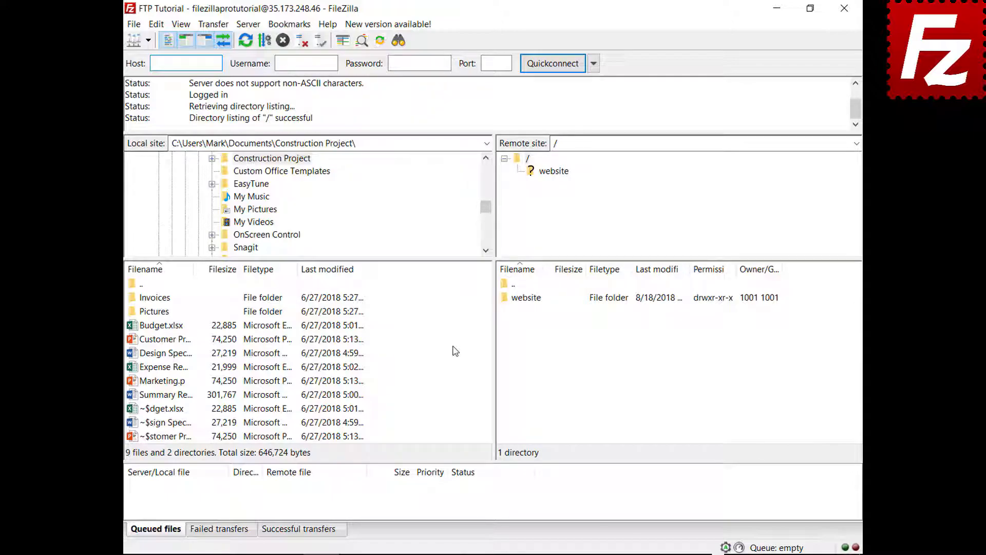
{"action": "right_click", "coordinate": [164, 395]}
{"action": "left_click", "coordinate": [188, 406]}
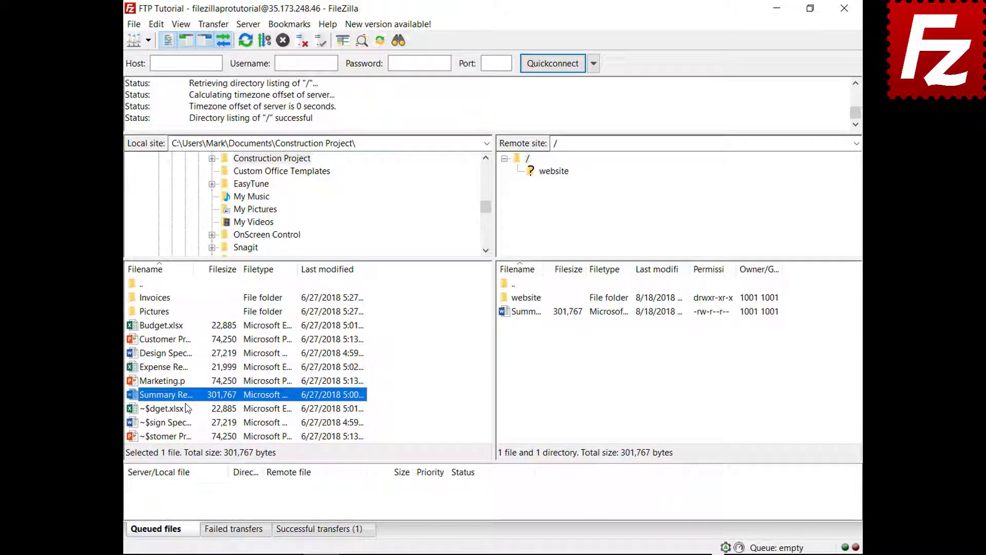
Add Budget.xlsx and the Invoices folder to the transfer queue.
{"action": "right_click", "coordinate": [166, 325]}
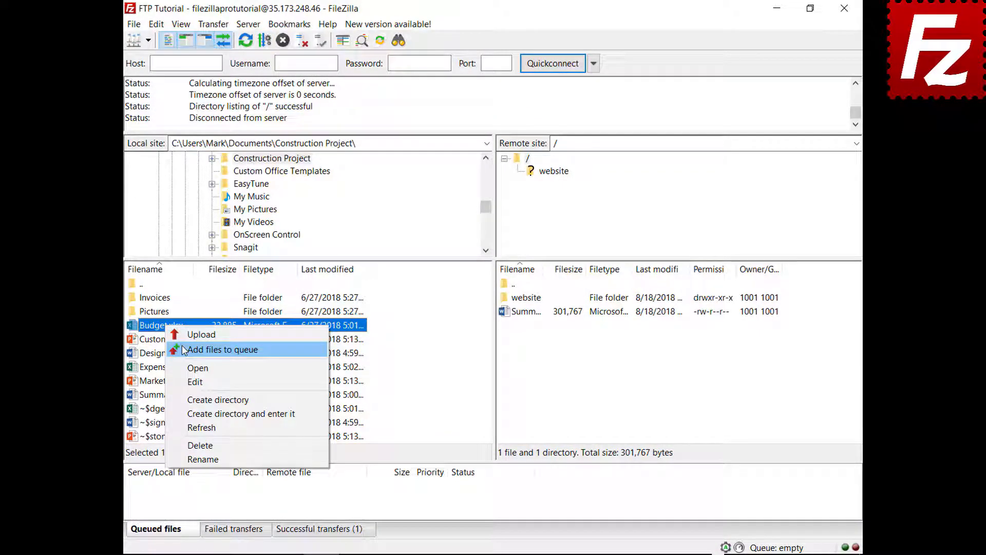
{"action": "left_click", "coordinate": [184, 350]}
{"action": "right_click", "coordinate": [163, 298]}
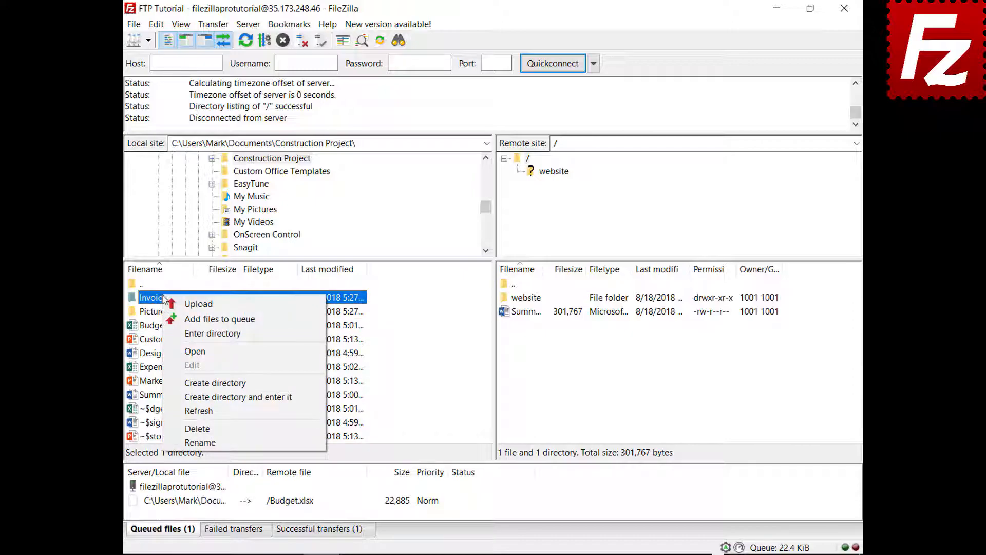
{"action": "left_click", "coordinate": [174, 318]}
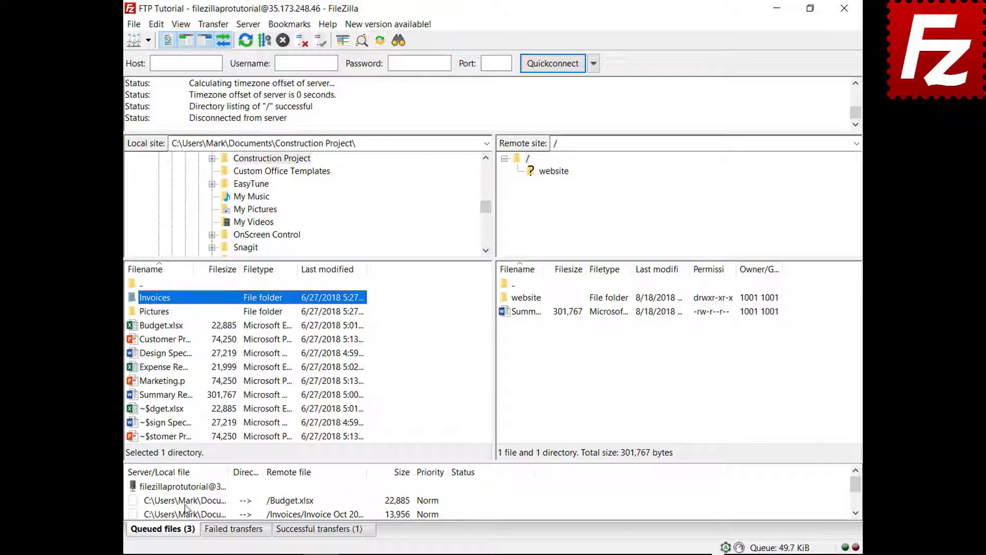
Process the queue to upload both items to the server's root folder.
{"action": "right_click", "coordinate": [188, 486]}
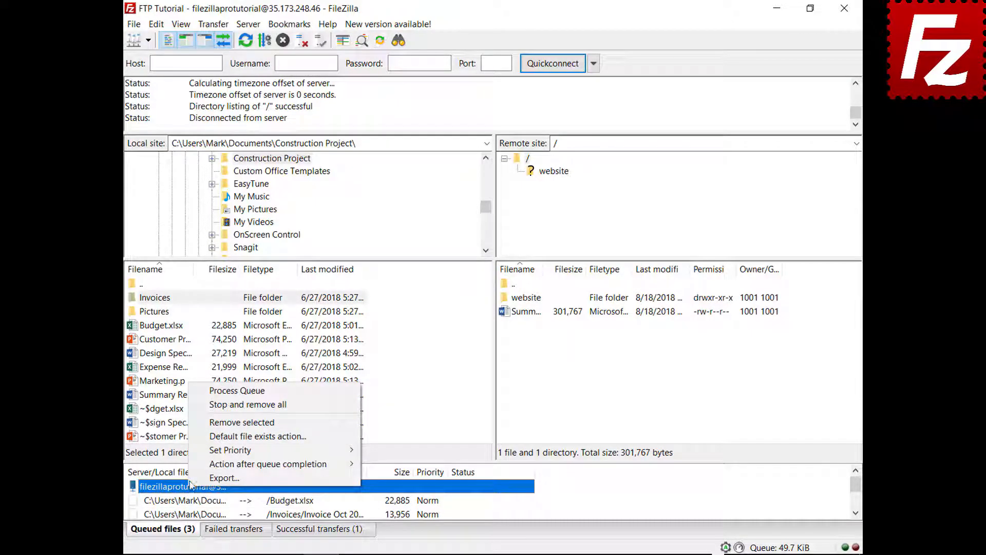
{"action": "left_click", "coordinate": [215, 390]}
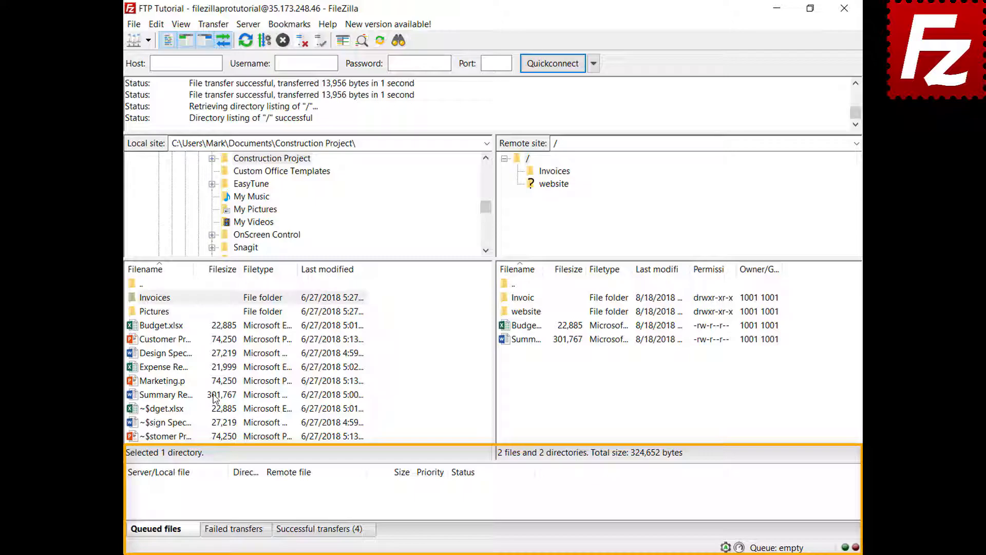
{"action": "right_click", "coordinate": [171, 356]}
Add Design Specs.docx and Expense Report.xlsx to the transfer queue, sorted by file size.
{"action": "left_click", "coordinate": [191, 378]}
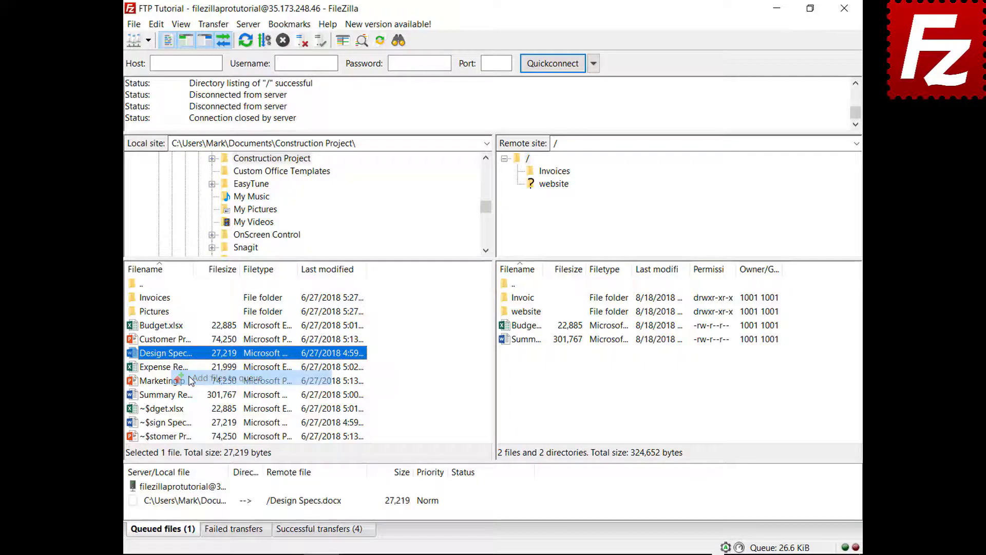
{"action": "left_click", "coordinate": [176, 370]}
{"action": "right_click", "coordinate": [176, 370]}
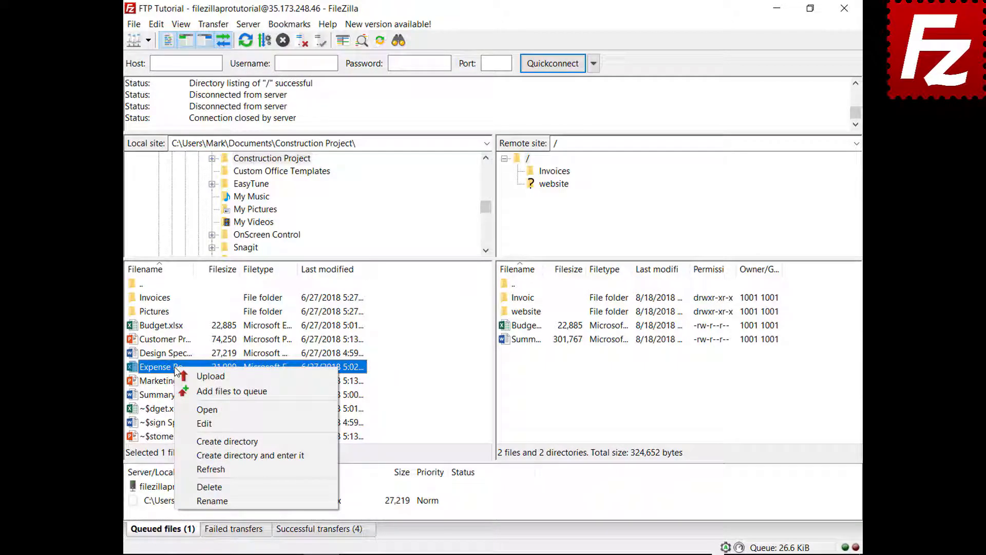
{"action": "left_click", "coordinate": [191, 389]}
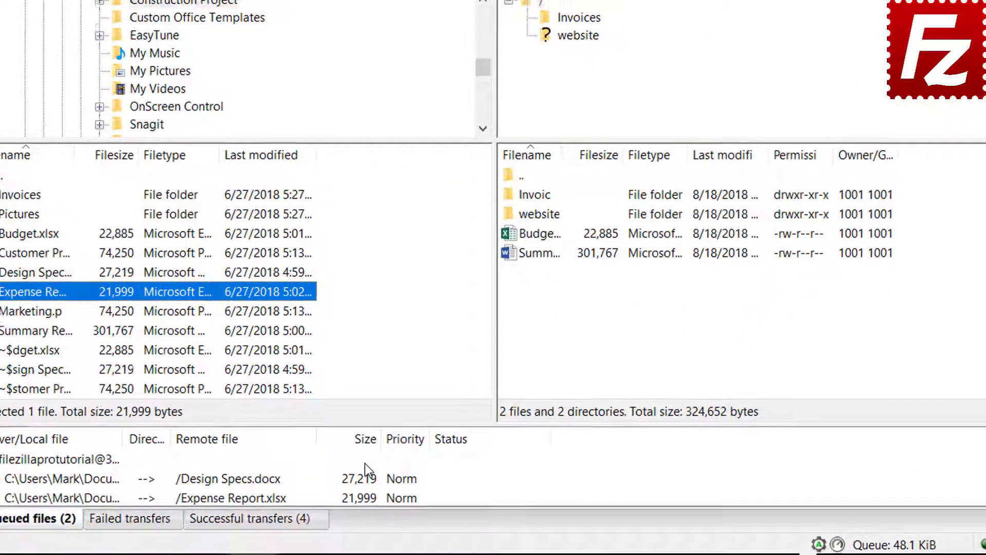
{"action": "left_click", "coordinate": [401, 476]}
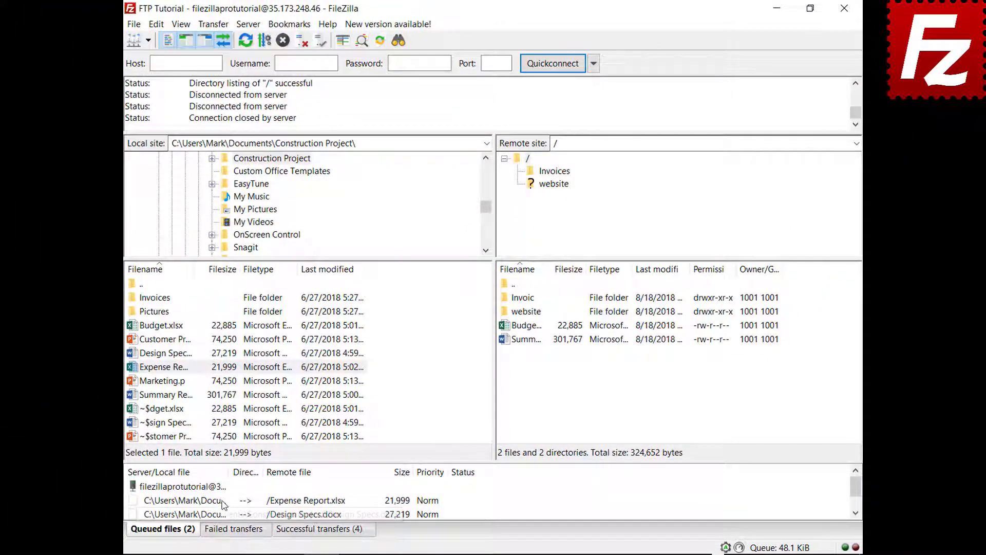
Set Expense Report.xlsx to Highest priority and process the queue to upload both files.
{"action": "right_click", "coordinate": [223, 500]}
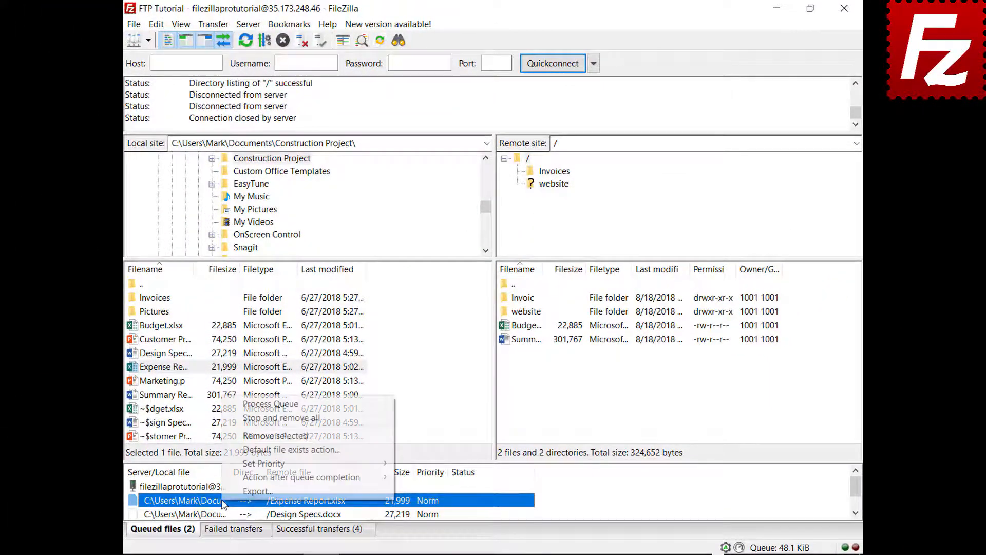
{"action": "mouse_move", "coordinate": [251, 469]}
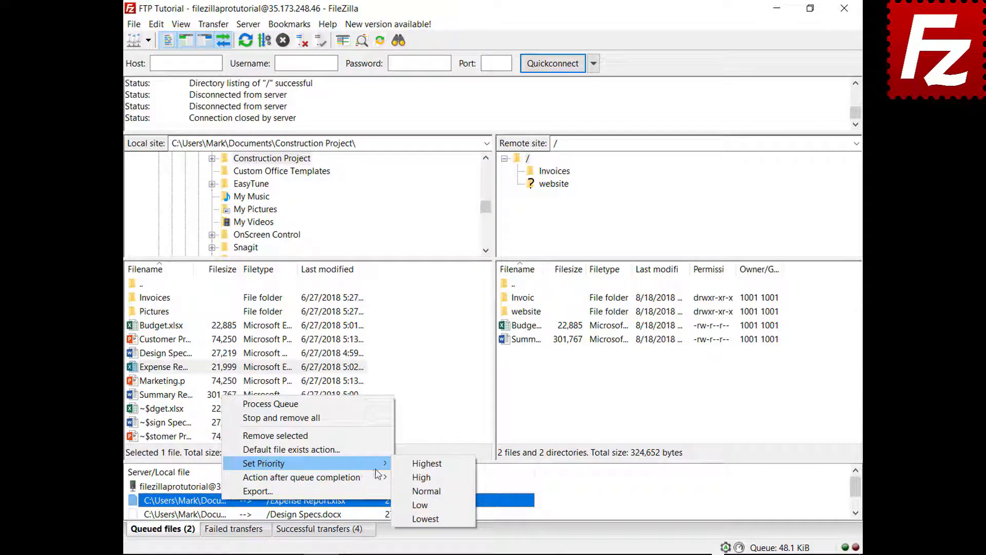
{"action": "left_click", "coordinate": [421, 463]}
{"action": "right_click", "coordinate": [206, 486]}
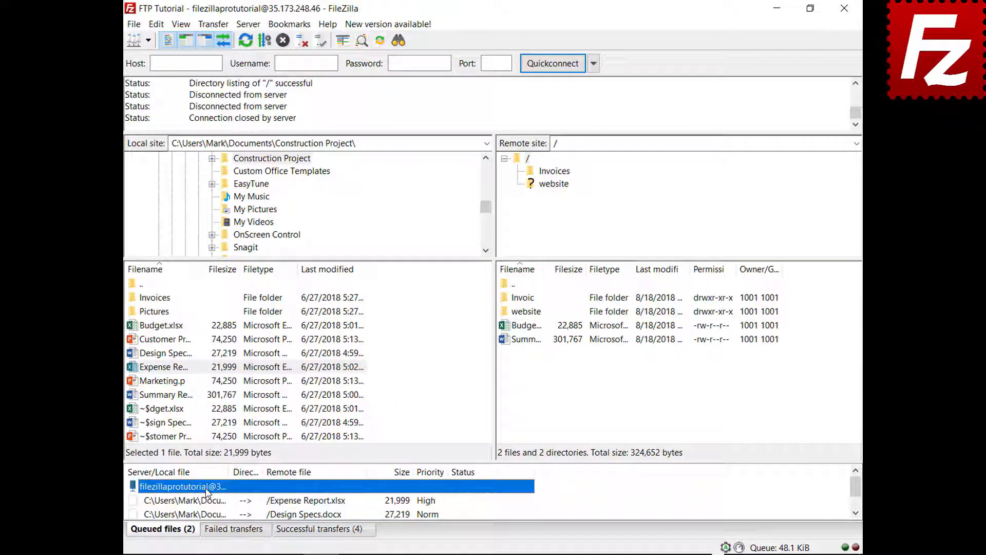
{"action": "left_click", "coordinate": [264, 392]}
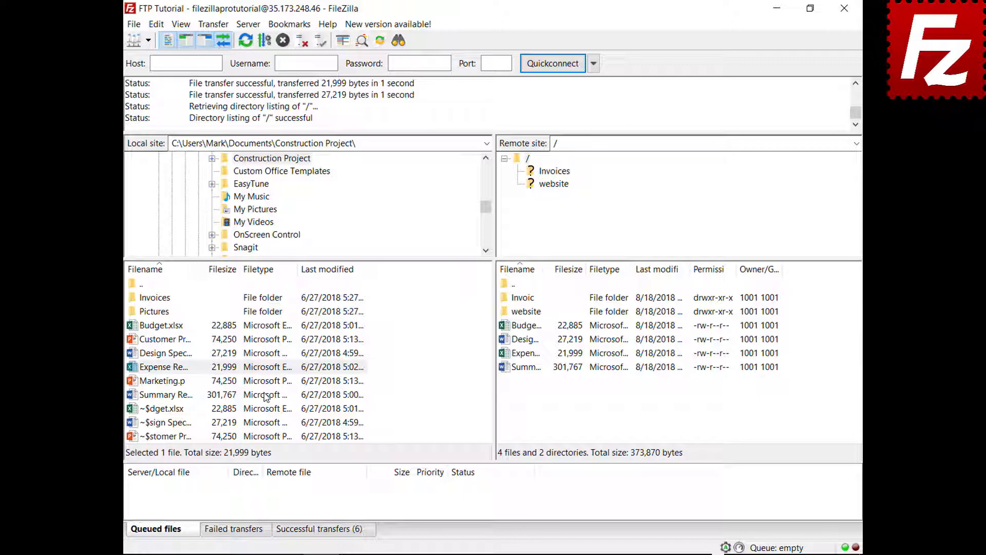
Queue Budget.xlsx for upload and review the default file exists action settings without changes.
{"action": "right_click", "coordinate": [177, 325]}
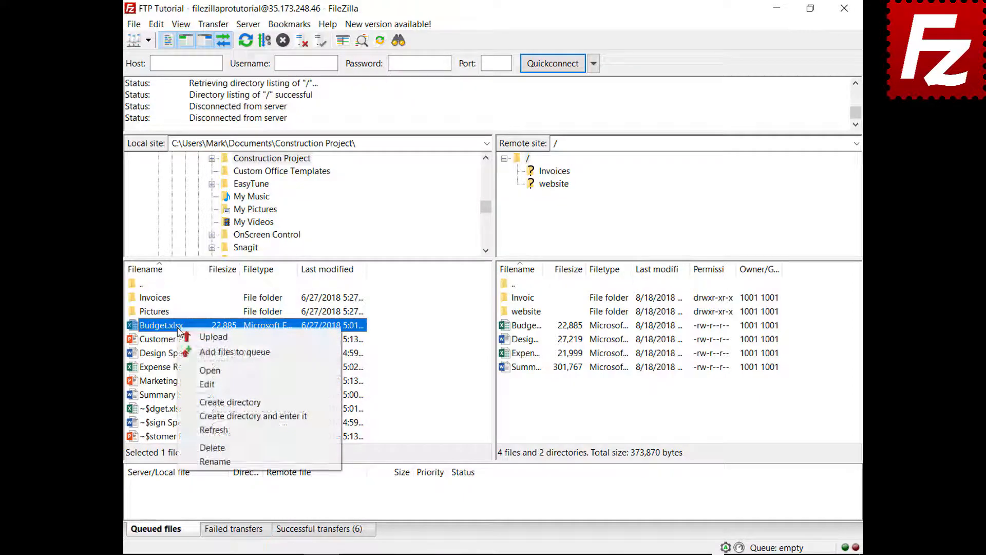
{"action": "left_click", "coordinate": [191, 353]}
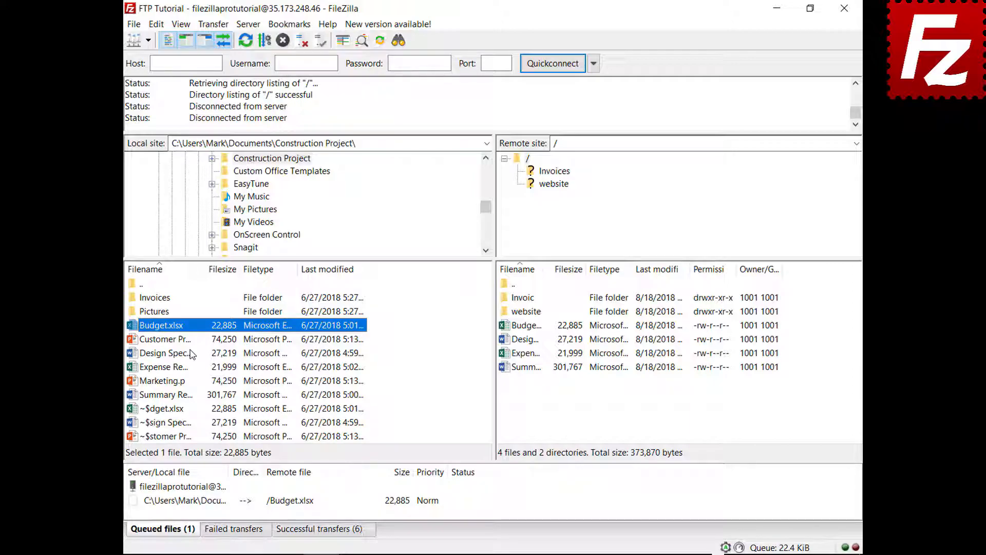
{"action": "left_click", "coordinate": [156, 24]}
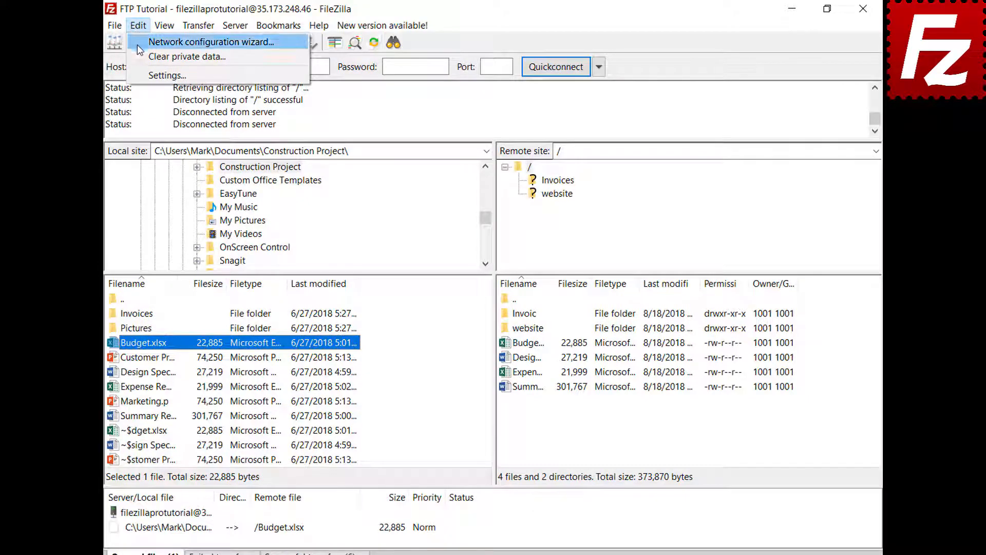
{"action": "left_click", "coordinate": [137, 73]}
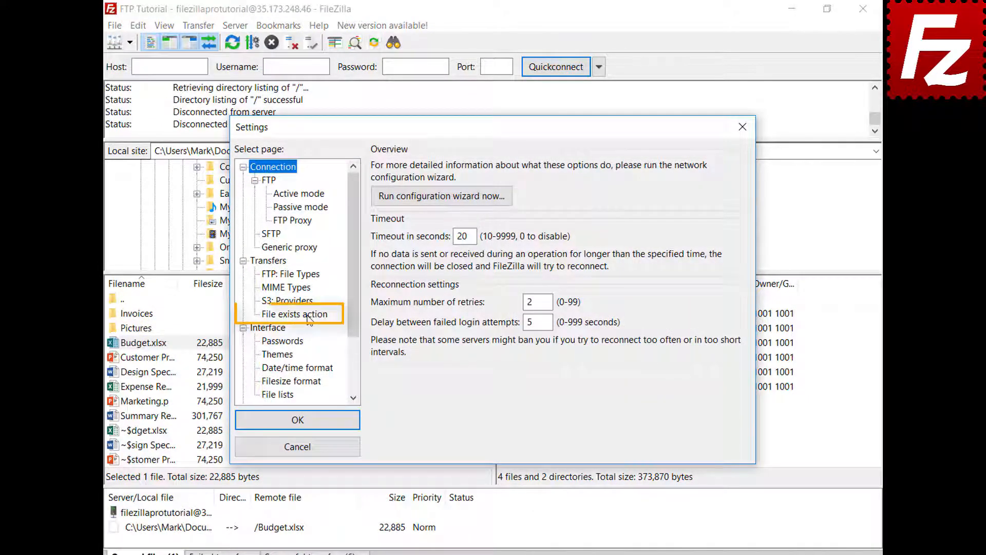
{"action": "left_click", "coordinate": [294, 313]}
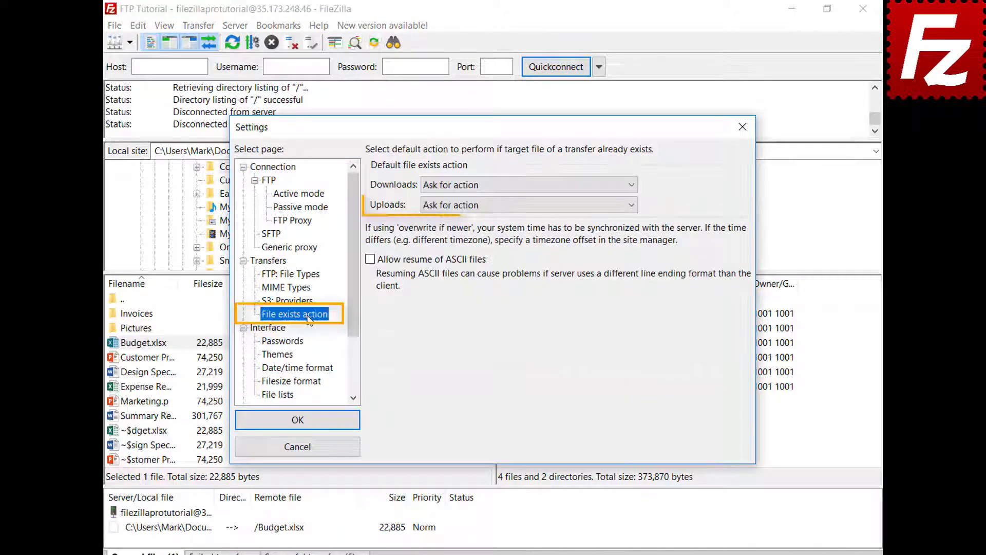
{"action": "left_click", "coordinate": [310, 451]}
Set Budget.xlsx's upload file-exists action to Overwrite file, then process the queue.
{"action": "right_click", "coordinate": [224, 507]}
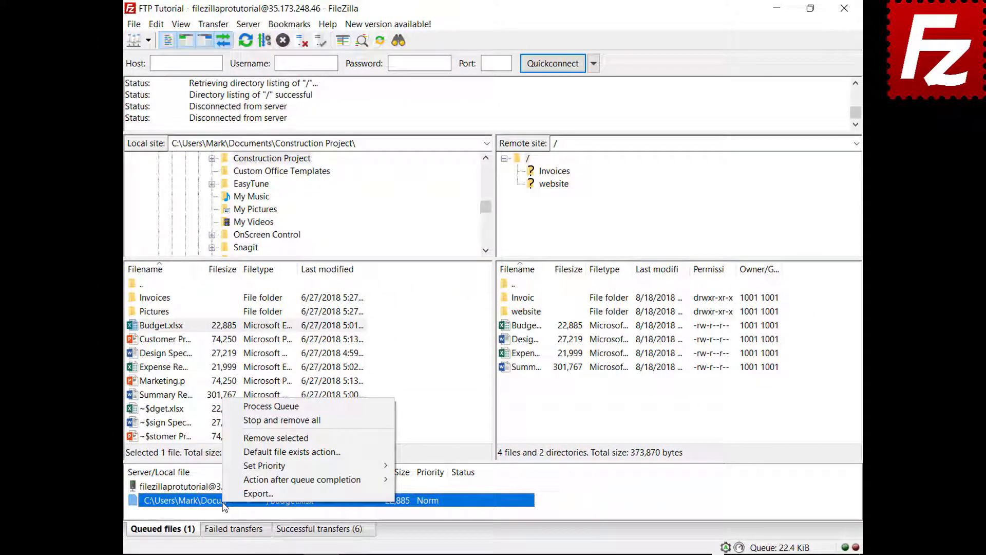
{"action": "left_click", "coordinate": [288, 451]}
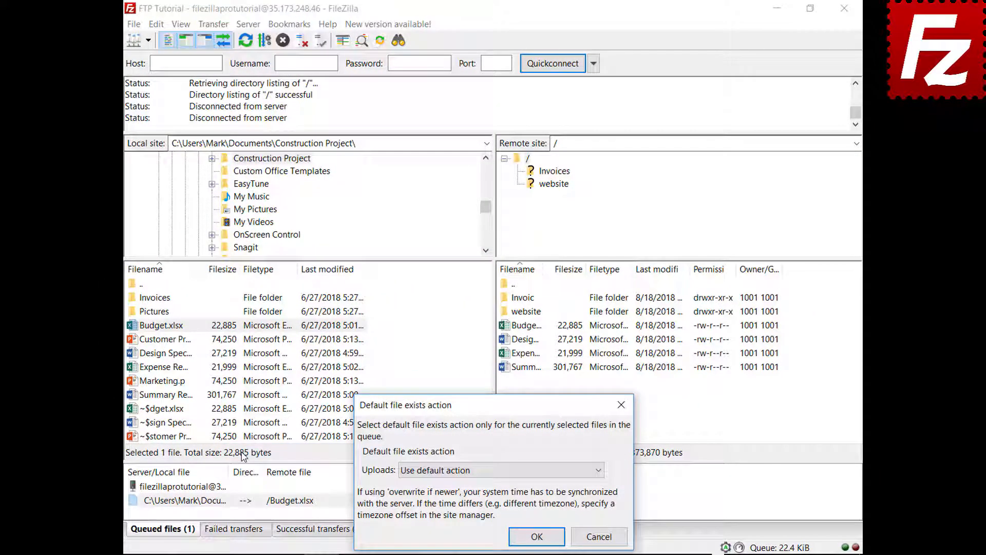
{"action": "left_click", "coordinate": [430, 472]}
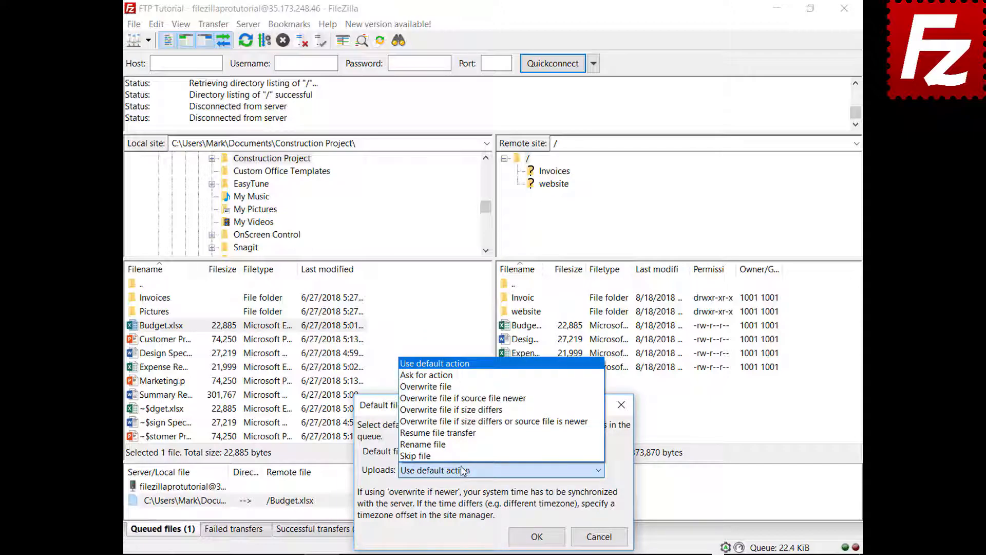
{"action": "left_click", "coordinate": [431, 386]}
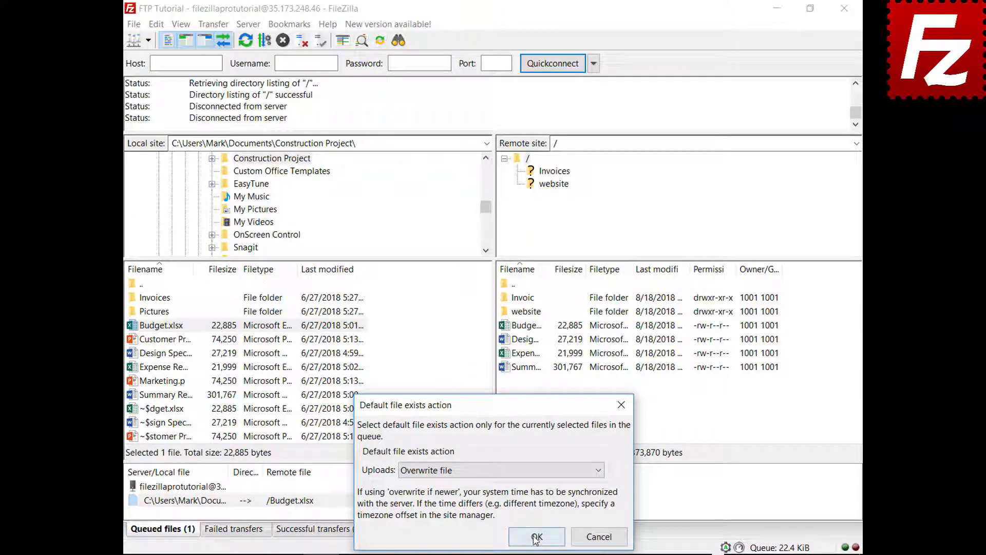
{"action": "left_click", "coordinate": [536, 536]}
{"action": "mouse_move", "coordinate": [186, 501]}
{"action": "left_mouse_down"}
{"action": "mouse_move", "coordinate": [189, 511]}
{"action": "mouse_move", "coordinate": [187, 487]}
{"action": "left_mouse_up"}
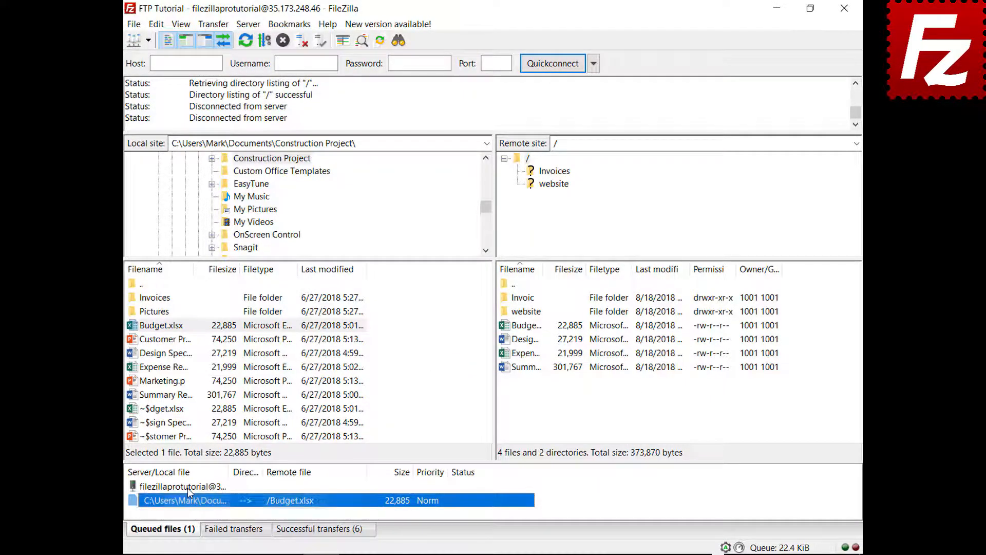
{"action": "right_click", "coordinate": [187, 488]}
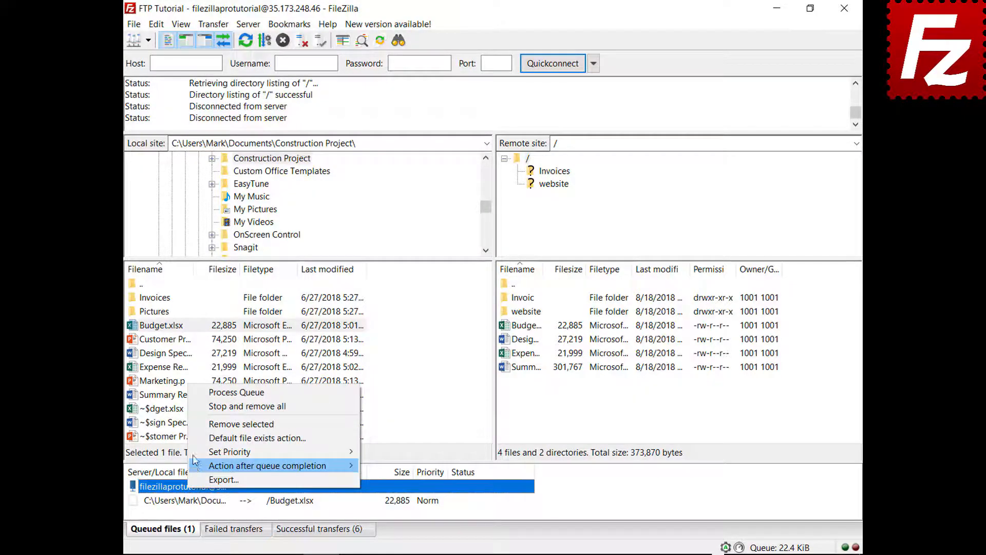
{"action": "left_click", "coordinate": [196, 393]}
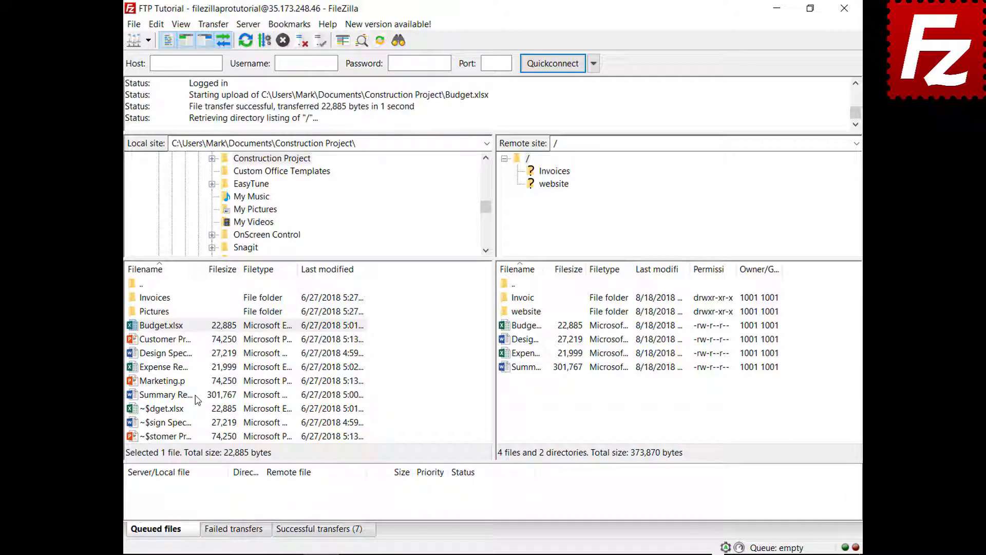
Queue Marketing.pptx, set Close FileZilla as the after-queue action, and process the queue.
{"action": "right_click", "coordinate": [166, 381]}
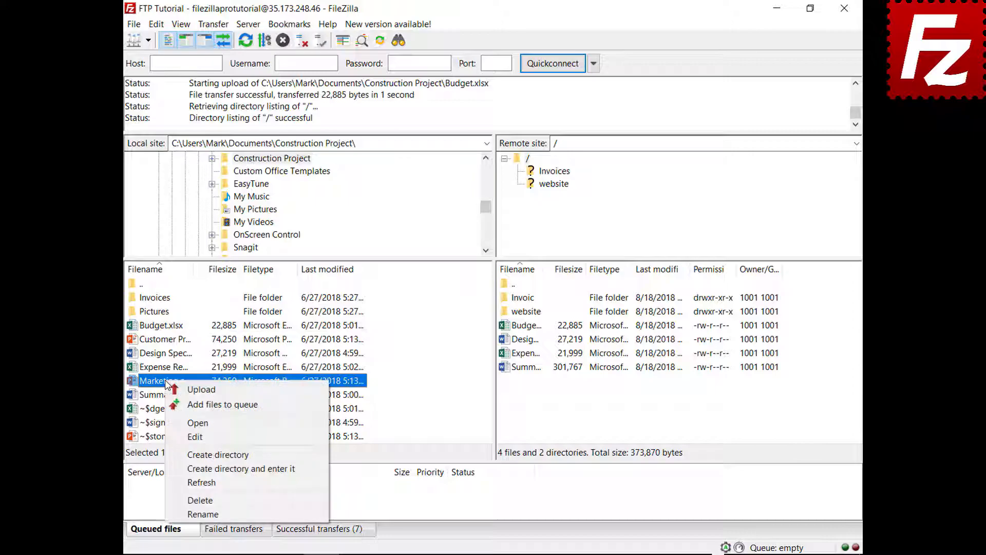
{"action": "left_click", "coordinate": [205, 404]}
{"action": "right_click", "coordinate": [196, 503]}
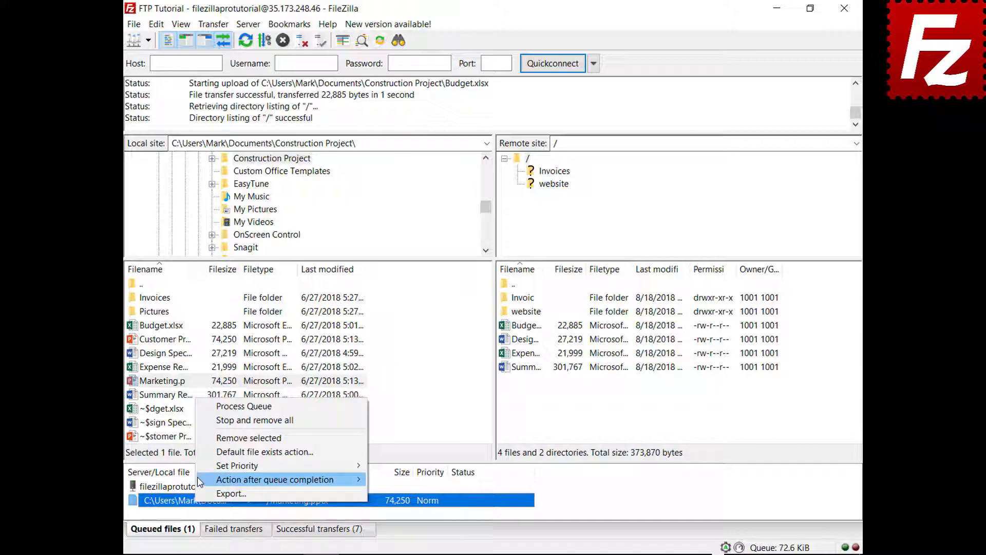
{"action": "mouse_move", "coordinate": [197, 477]}
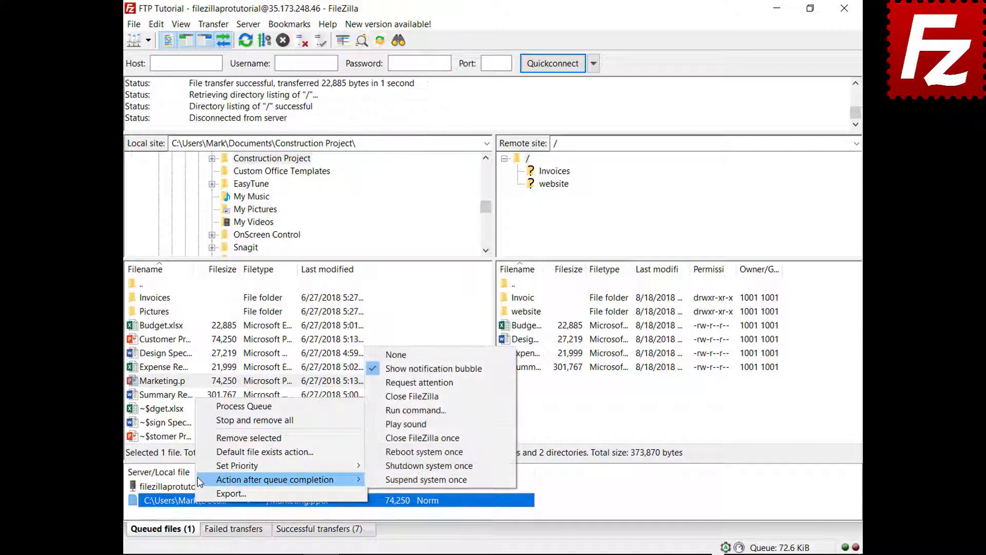
{"action": "left_click", "coordinate": [383, 396]}
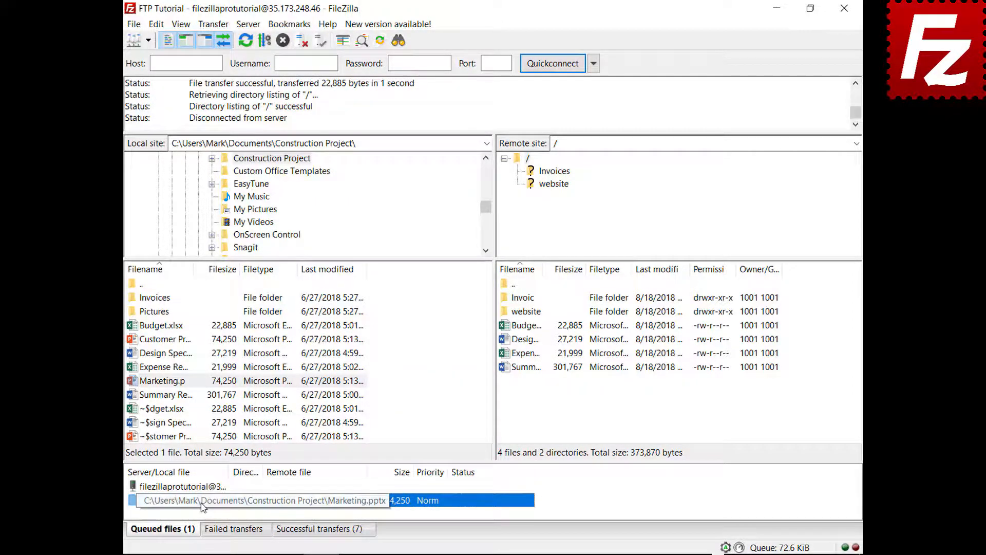
{"action": "right_click", "coordinate": [201, 487]}
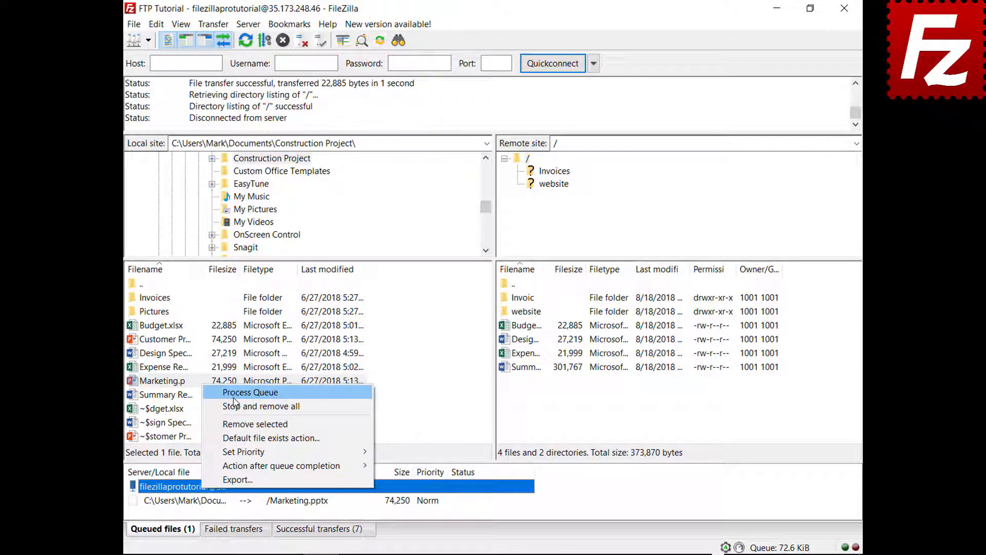
{"action": "left_click", "coordinate": [237, 394]}
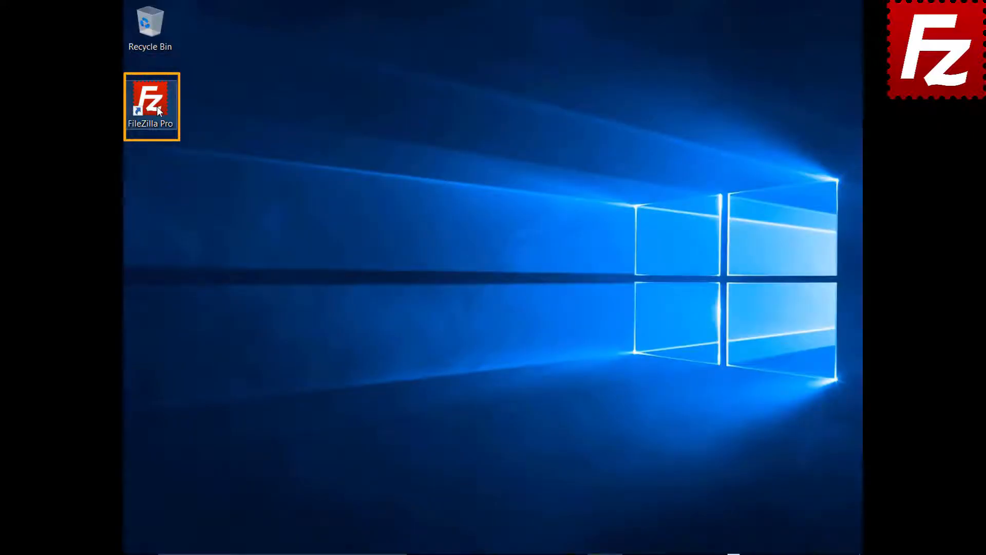
Launch FileZilla Pro, connect to FTP Tutorial, and queue the Pictures folder's files for /Pictures.
{"action": "double_click", "coordinate": [157, 108]}
{"action": "left_click", "coordinate": [155, 39]}
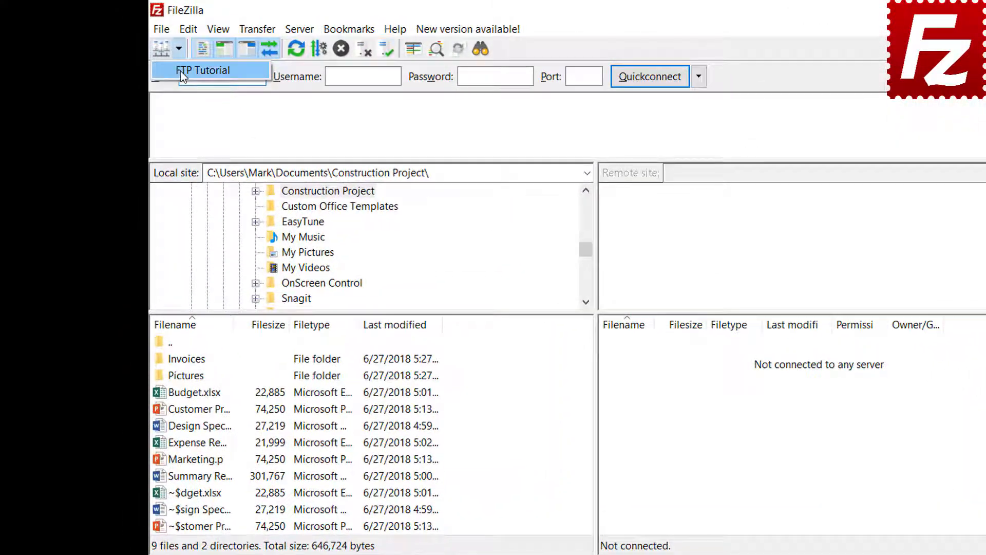
{"action": "left_click", "coordinate": [180, 71]}
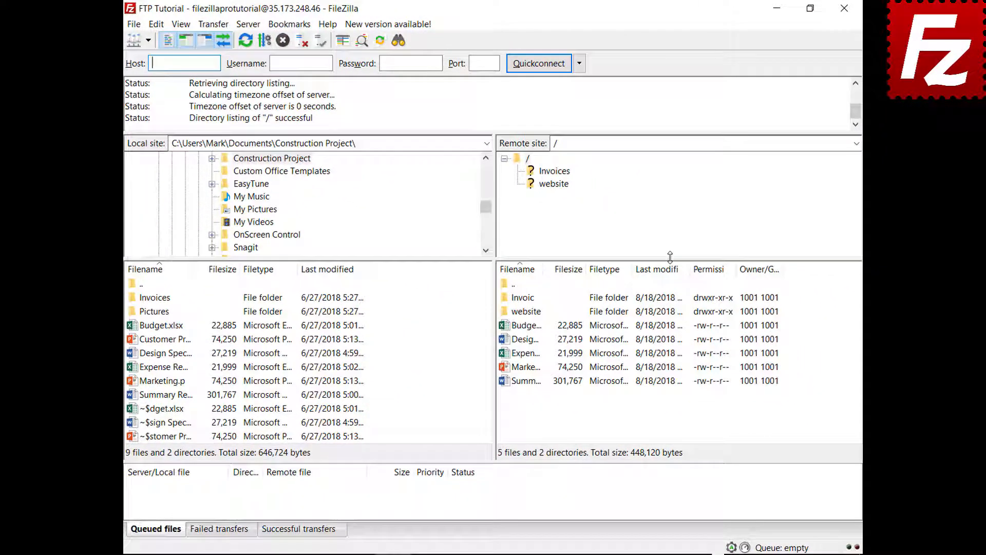
{"action": "left_click", "coordinate": [154, 311]}
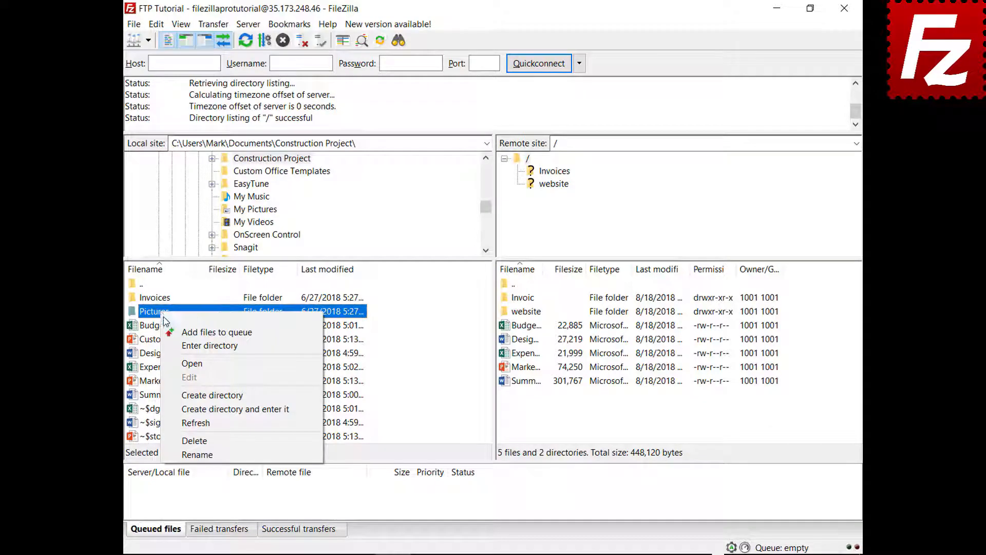
{"action": "left_click", "coordinate": [170, 332]}
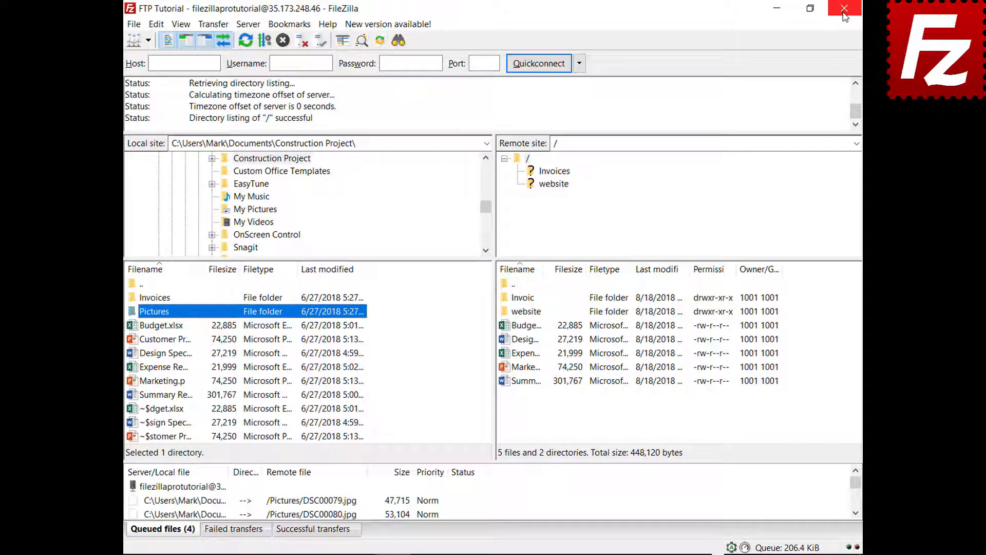
Reopen FileZilla Pro and resume processing the restored Pictures upload queue.
{"action": "double_click", "coordinate": [156, 106]}
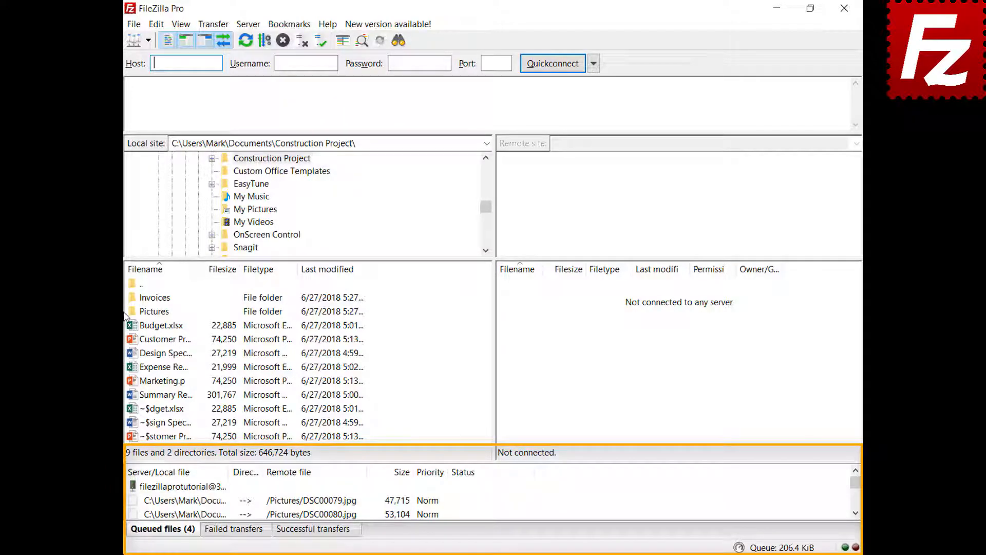
{"action": "right_click", "coordinate": [195, 488]}
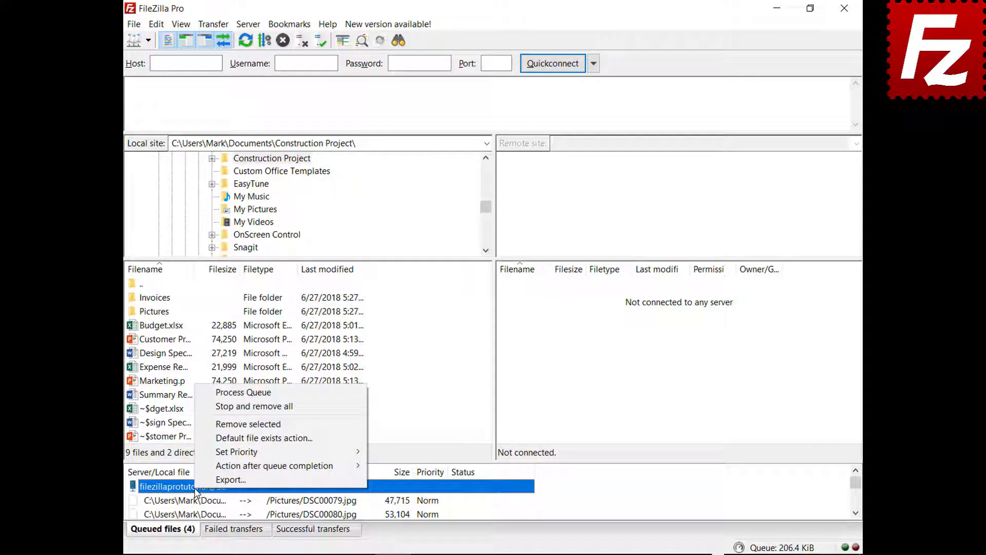
{"action": "left_click", "coordinate": [216, 393]}
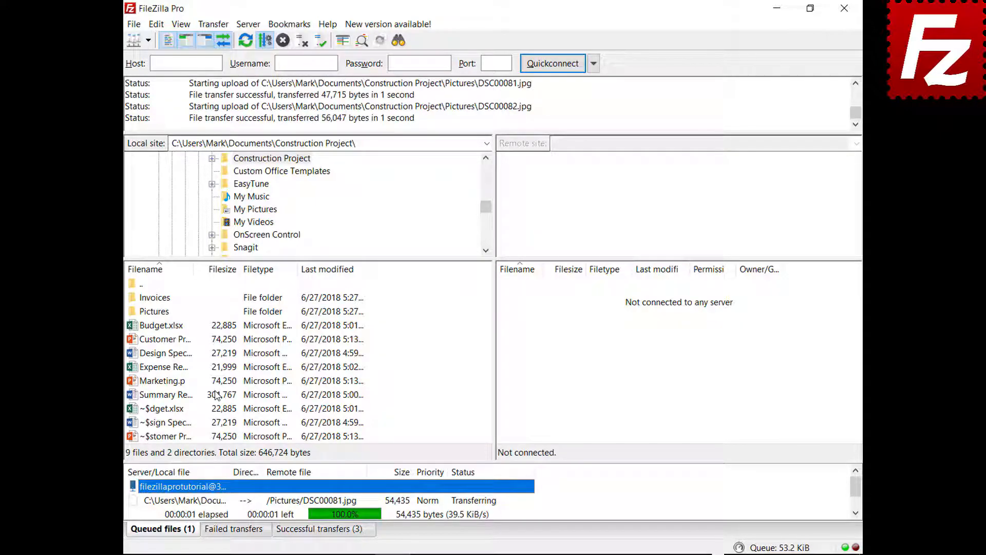
Launch FileZilla Pro and connect to the saved FTP Tutorial site.
{"action": "double_click", "coordinate": [157, 108]}
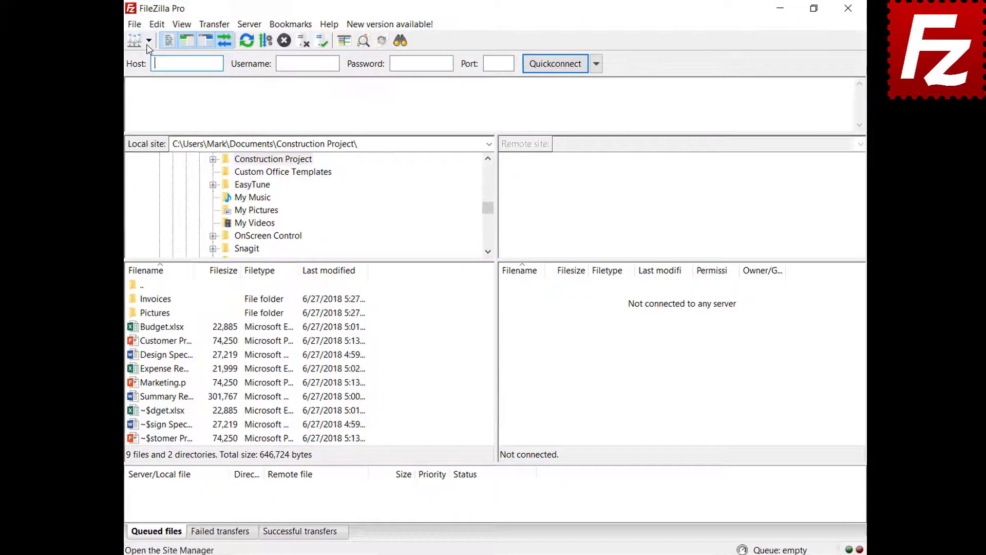
{"action": "left_click", "coordinate": [149, 40]}
{"action": "left_click", "coordinate": [175, 69]}
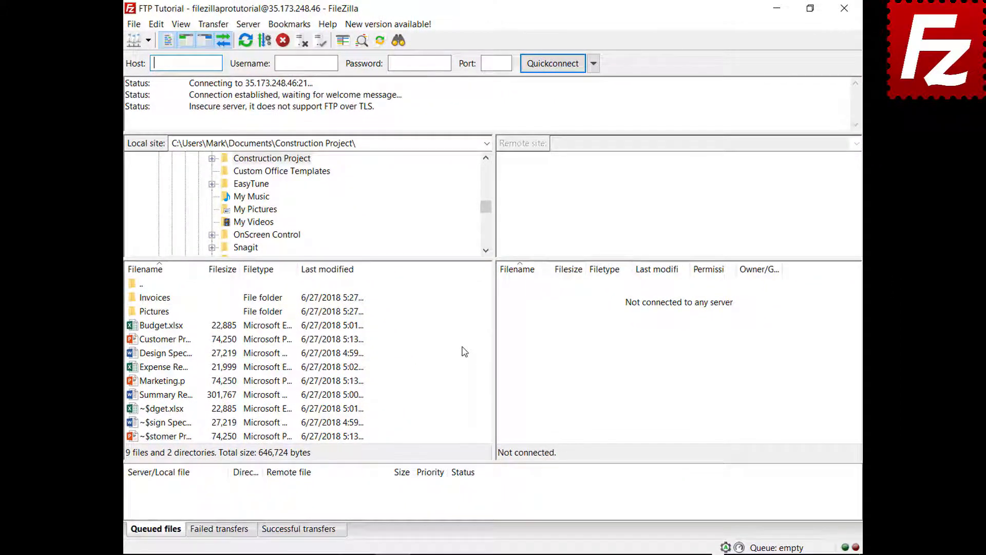
Queue Marketing.pptx for upload, then stop and remove all transfers from the queue.
{"action": "right_click", "coordinate": [161, 386]}
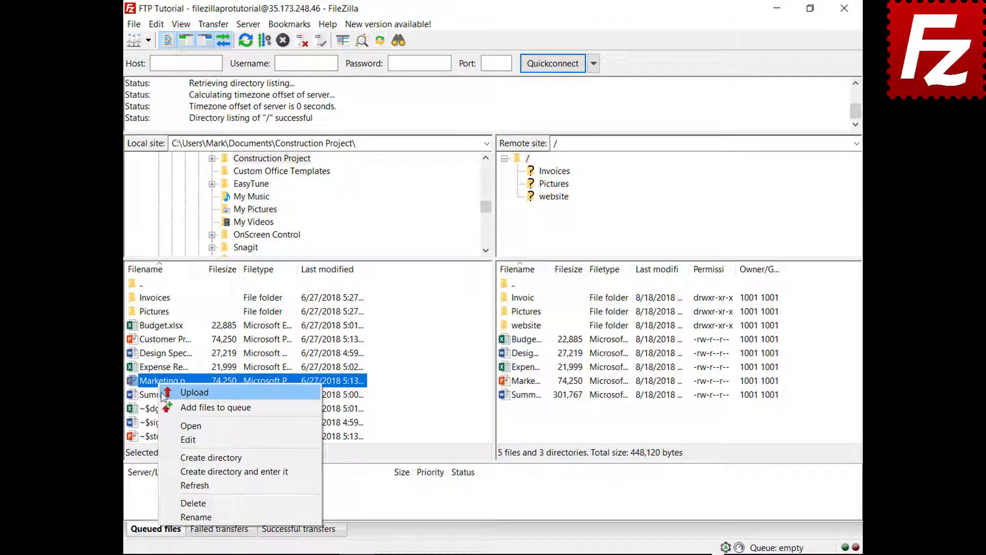
{"action": "left_click", "coordinate": [170, 406]}
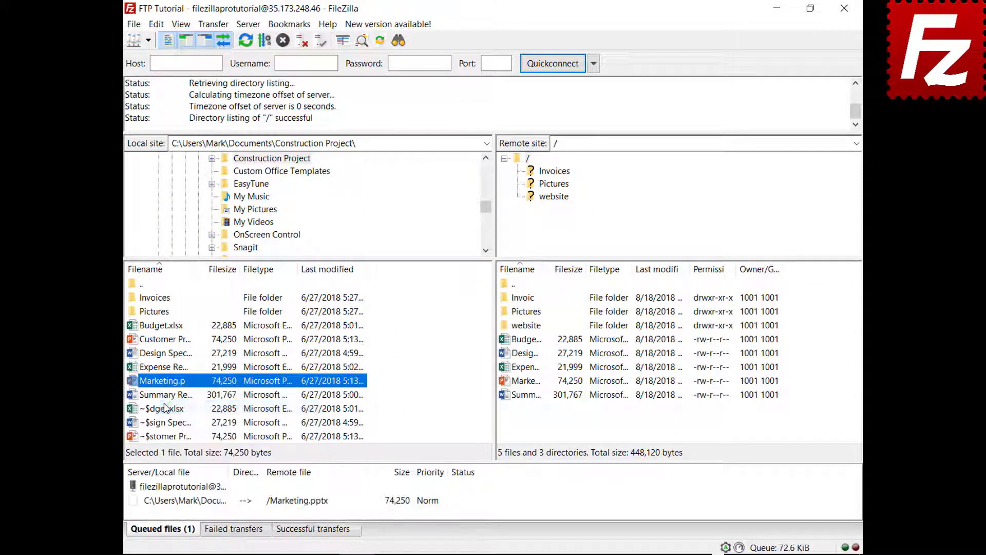
{"action": "right_click", "coordinate": [195, 505]}
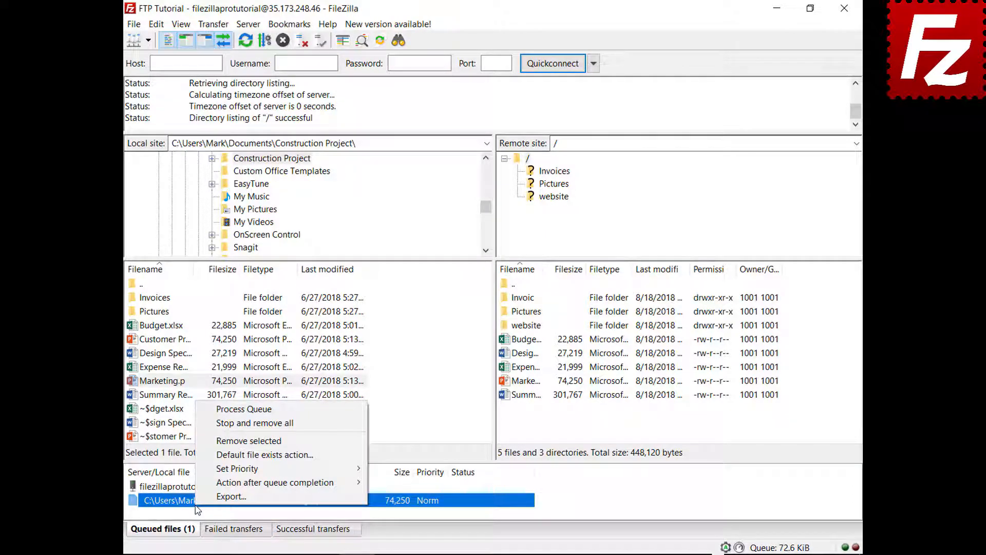
{"action": "left_click", "coordinate": [211, 426]}
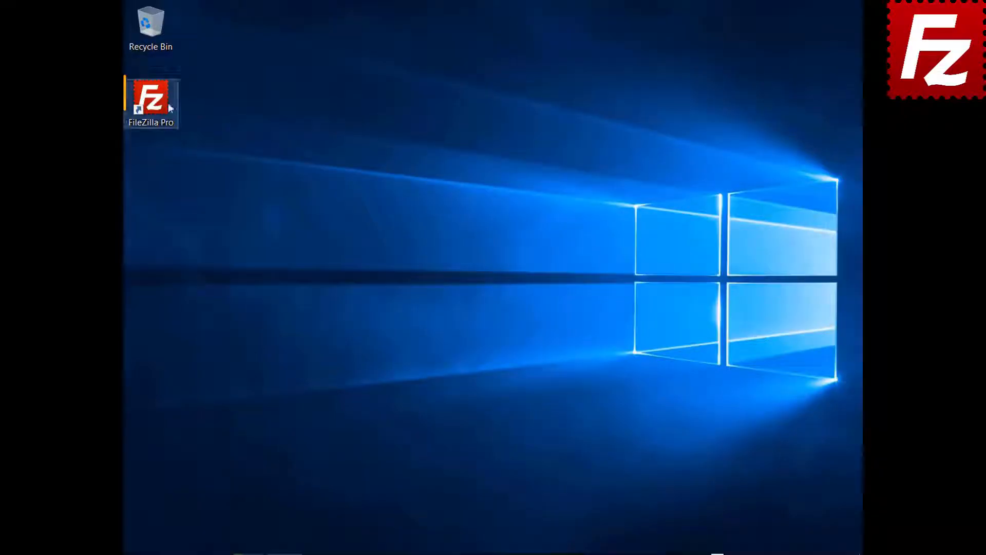
Relaunch FileZilla Pro, connect to FTP Tutorial, and open the local and remote website folders.
{"action": "double_click", "coordinate": [161, 97]}
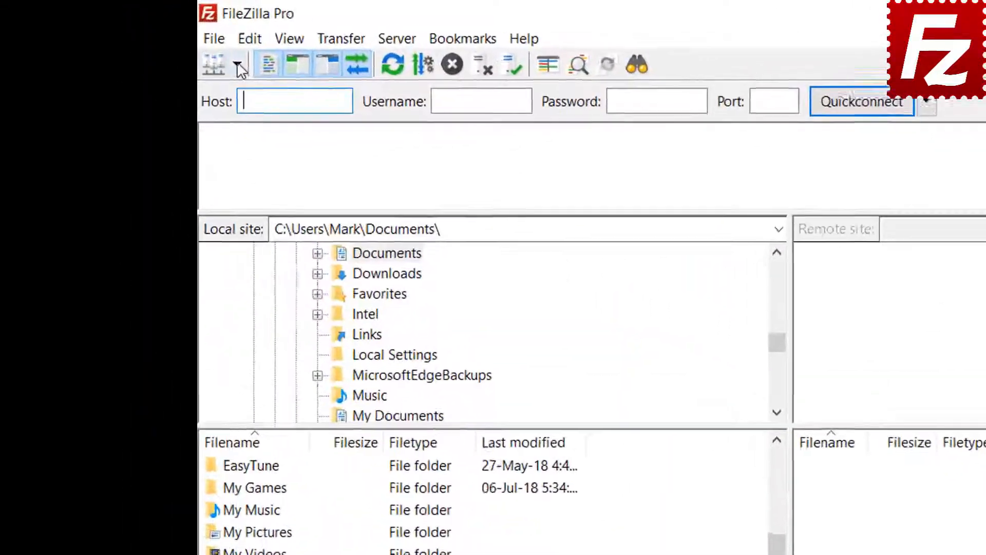
{"action": "left_click", "coordinate": [147, 40]}
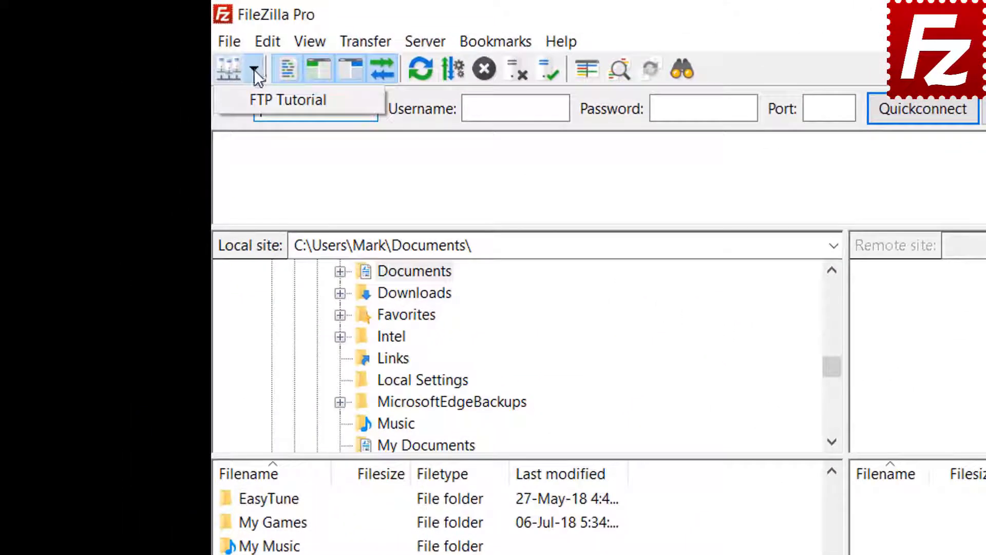
{"action": "left_click", "coordinate": [266, 99]}
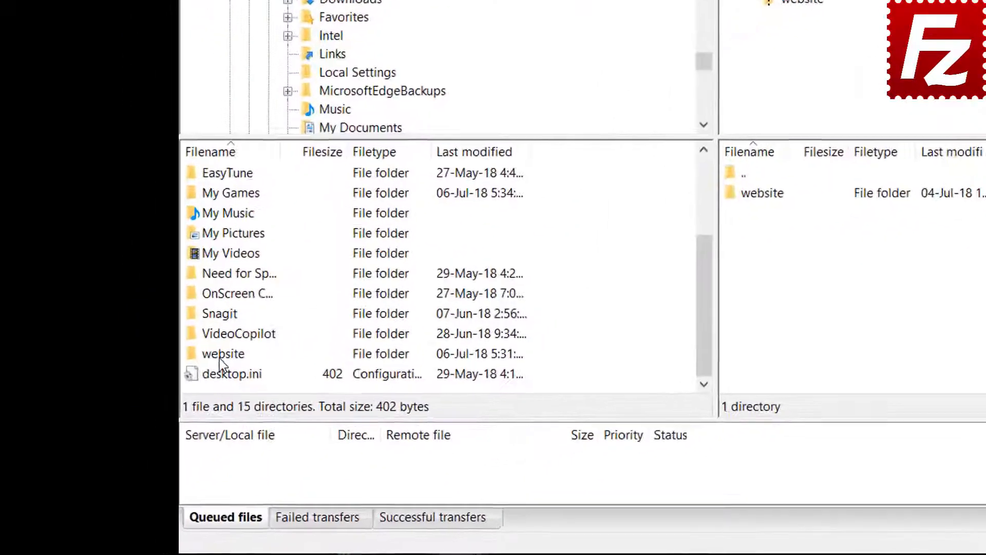
{"action": "double_click", "coordinate": [166, 404]}
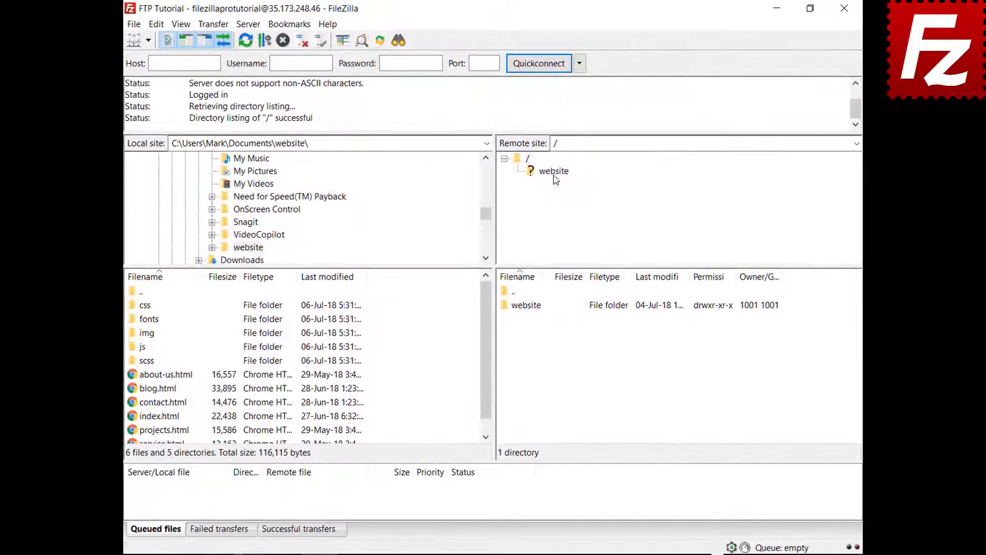
{"action": "left_click", "coordinate": [648, 107]}
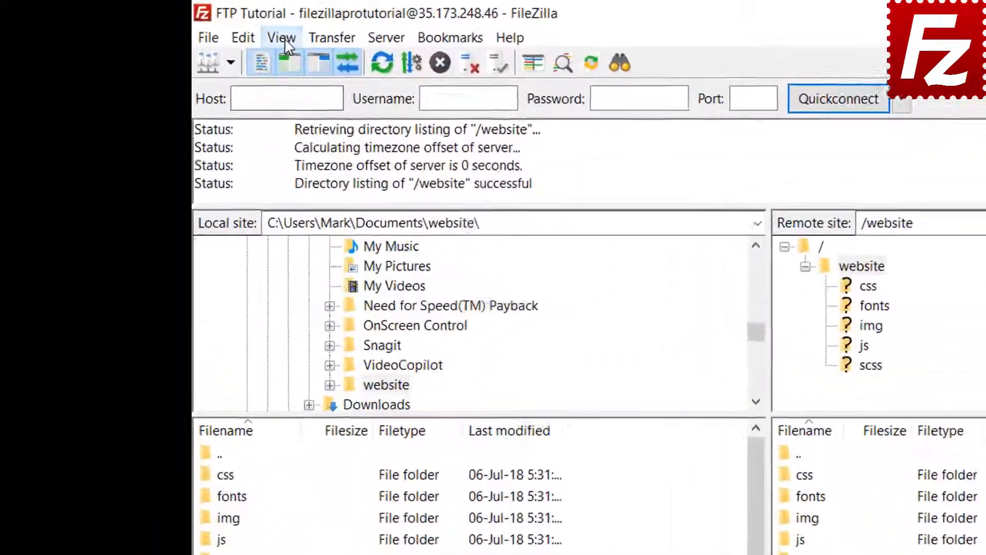
Enable directory comparison and switch it to compare files by size.
{"action": "left_click", "coordinate": [181, 25]}
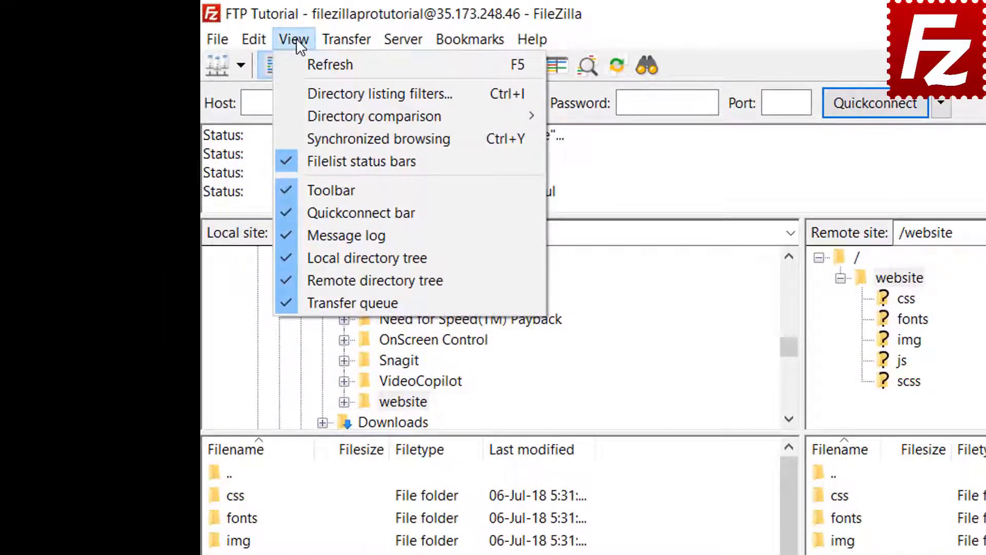
{"action": "mouse_move", "coordinate": [311, 114]}
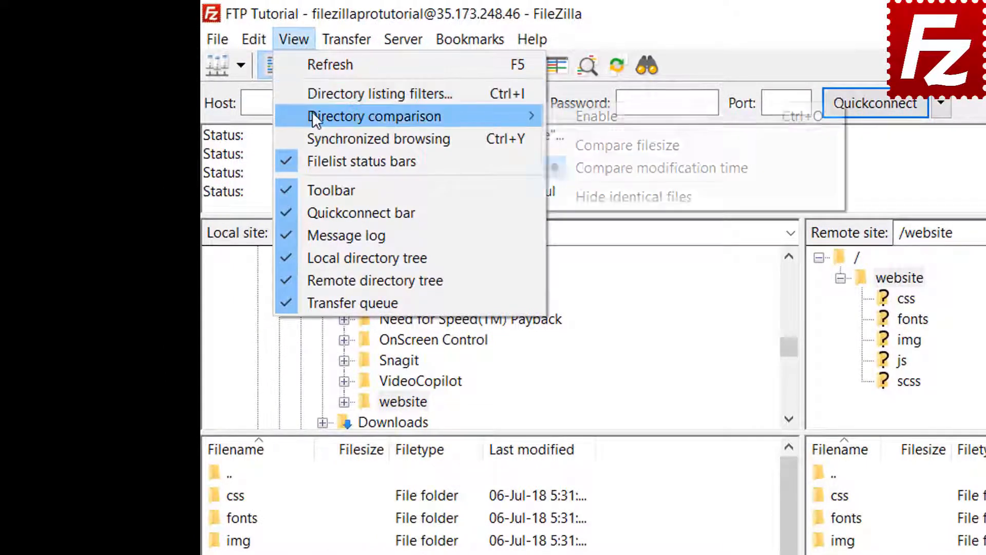
{"action": "left_click", "coordinate": [565, 114]}
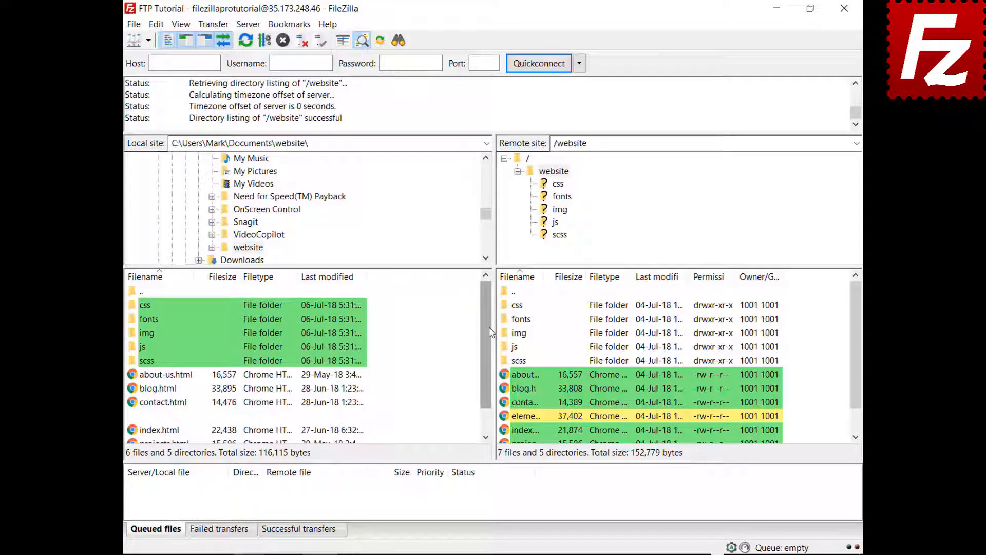
{"action": "left_click_drag", "start_coordinate": [488, 329], "coordinate": [485, 379]}
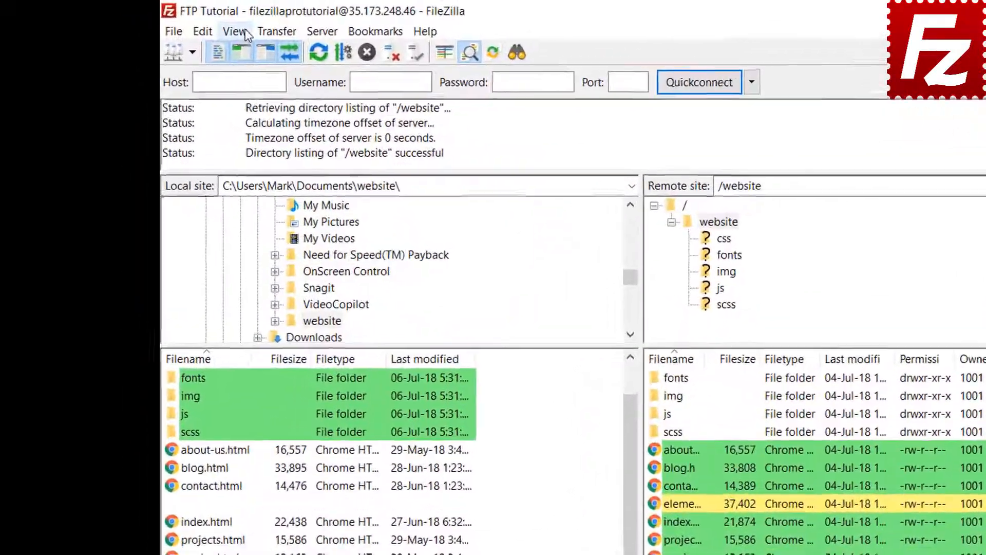
{"action": "left_click", "coordinate": [181, 24]}
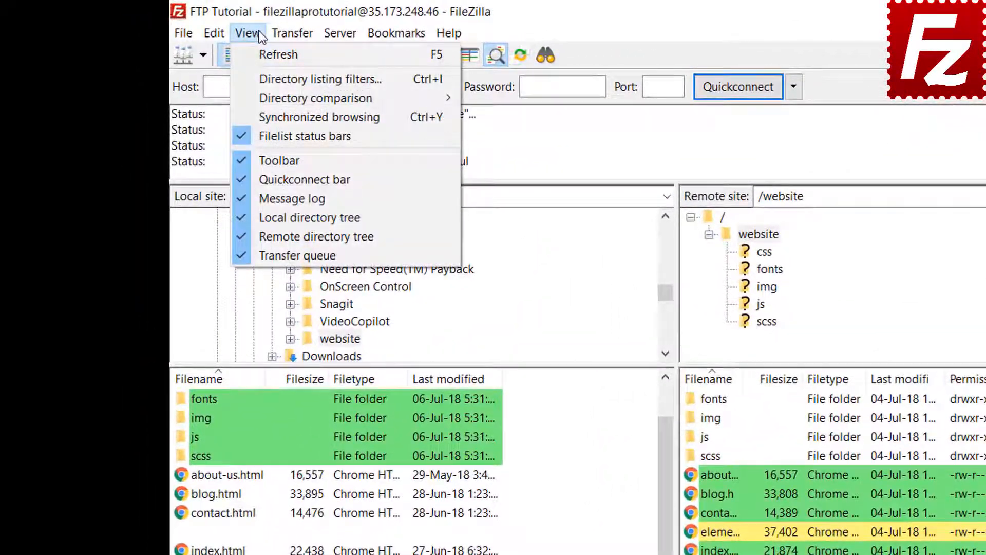
{"action": "mouse_move", "coordinate": [275, 96]}
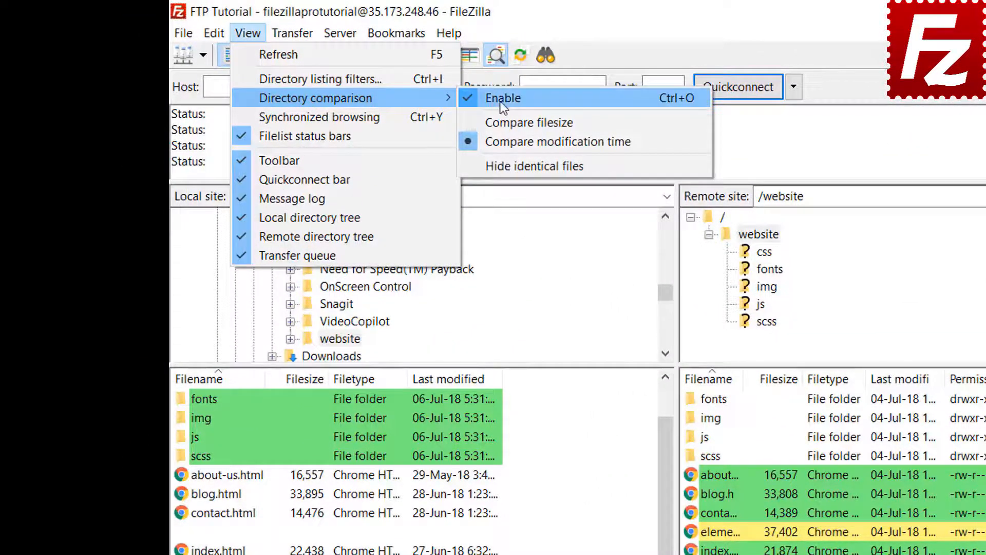
{"action": "left_click", "coordinate": [524, 122]}
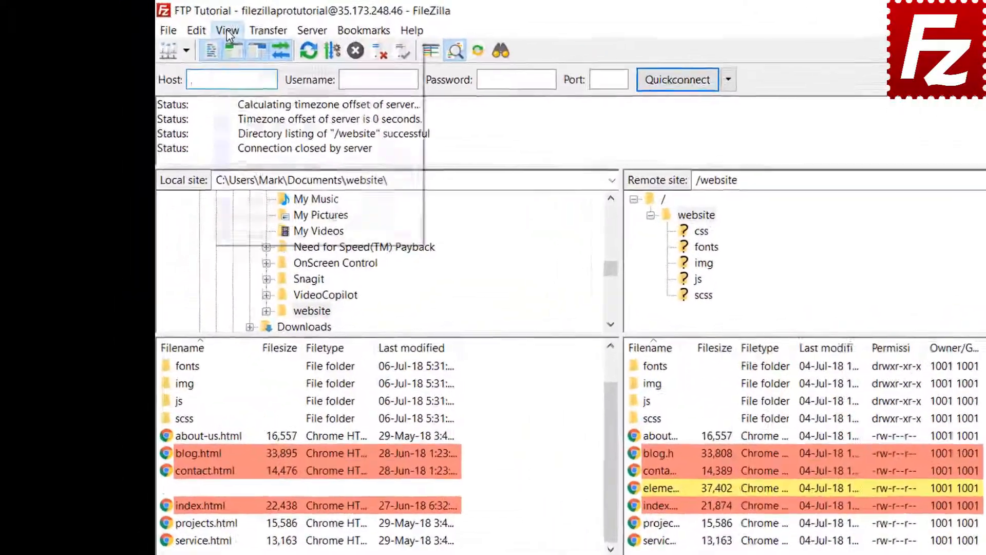
Turn on synchronized browsing, then open the css folder and the server's img folder.
{"action": "left_click", "coordinate": [181, 25]}
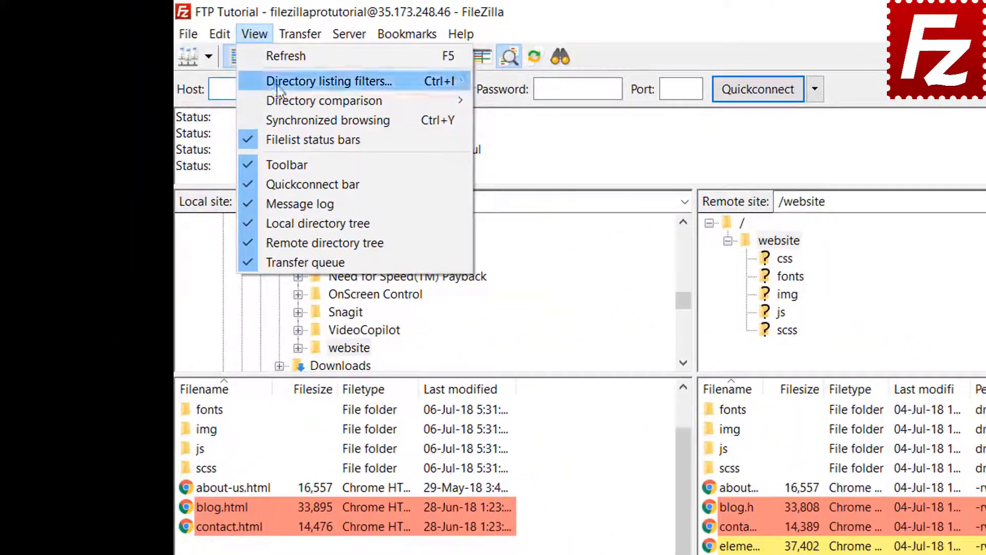
{"action": "left_click", "coordinate": [285, 118]}
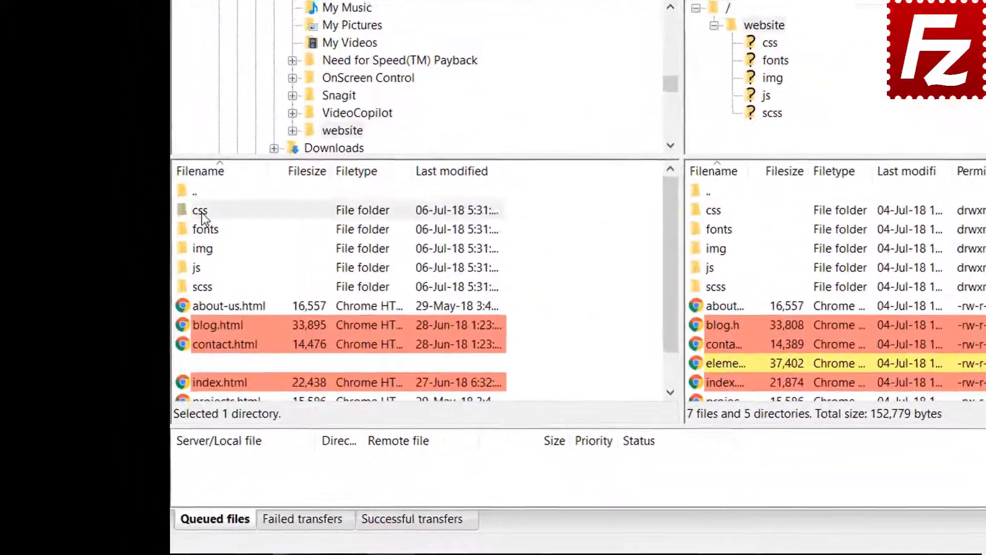
{"action": "left_click", "coordinate": [160, 279]}
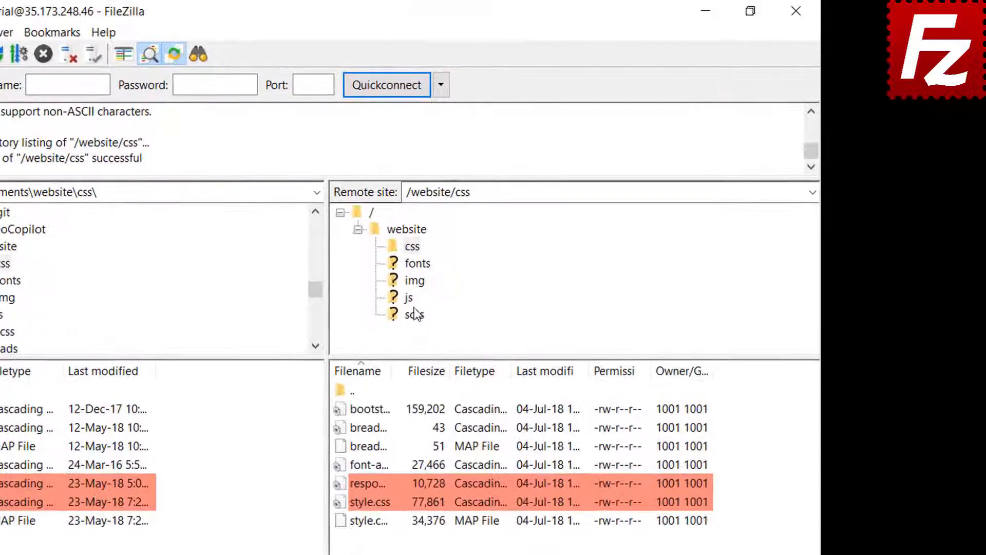
{"action": "left_click", "coordinate": [413, 281]}
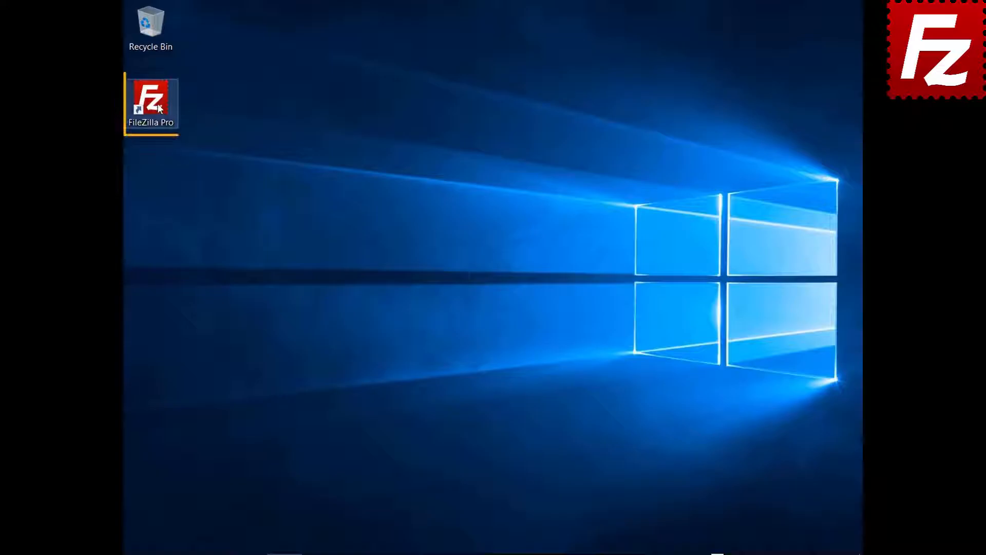
Relaunch FileZilla Pro from its desktop icon, opening unconnected on the Documents folder.
{"action": "double_click", "coordinate": [157, 103]}
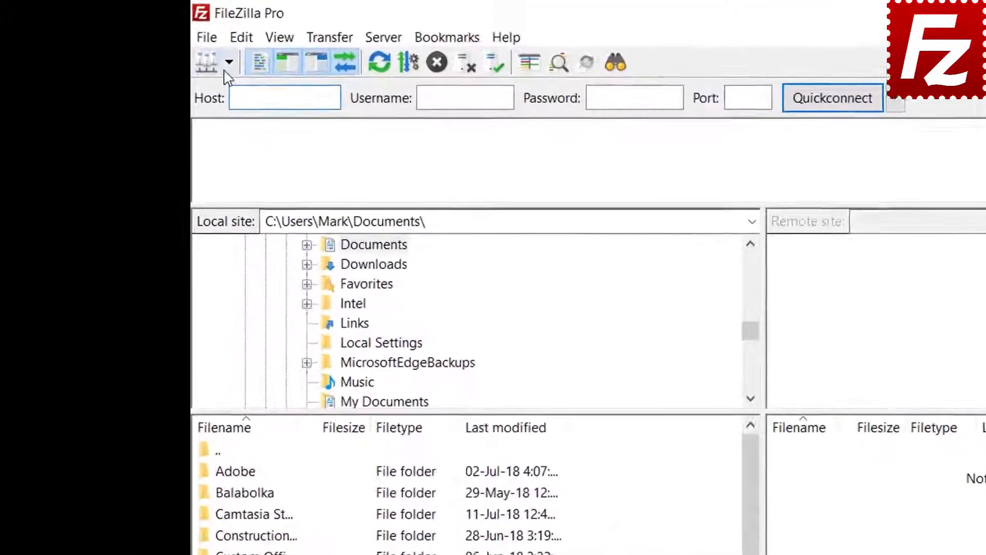
Connect to FTP Tutorial from the Site Manager dropdown and open Construction Project on both sides.
{"action": "left_click", "coordinate": [148, 40]}
{"action": "left_click", "coordinate": [238, 93]}
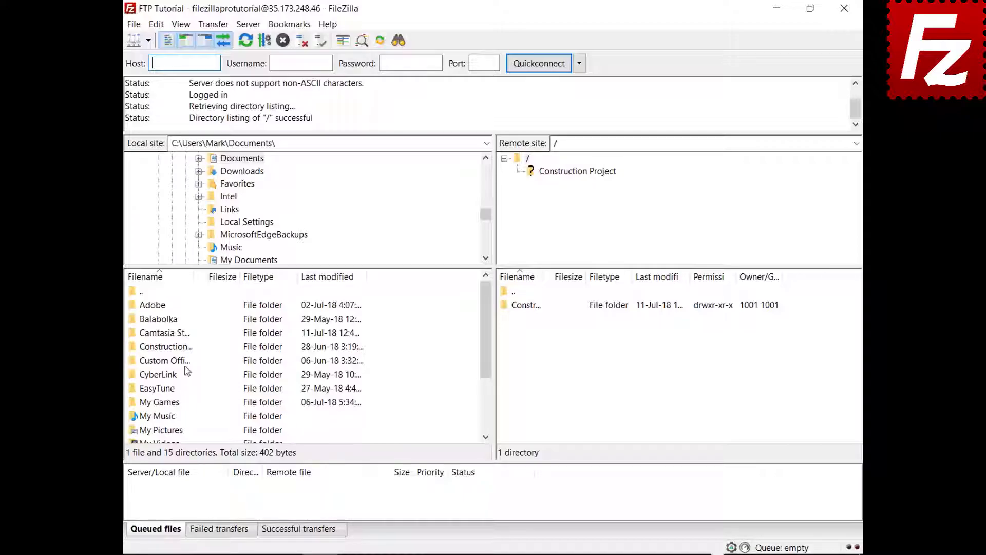
{"action": "double_click", "coordinate": [177, 347]}
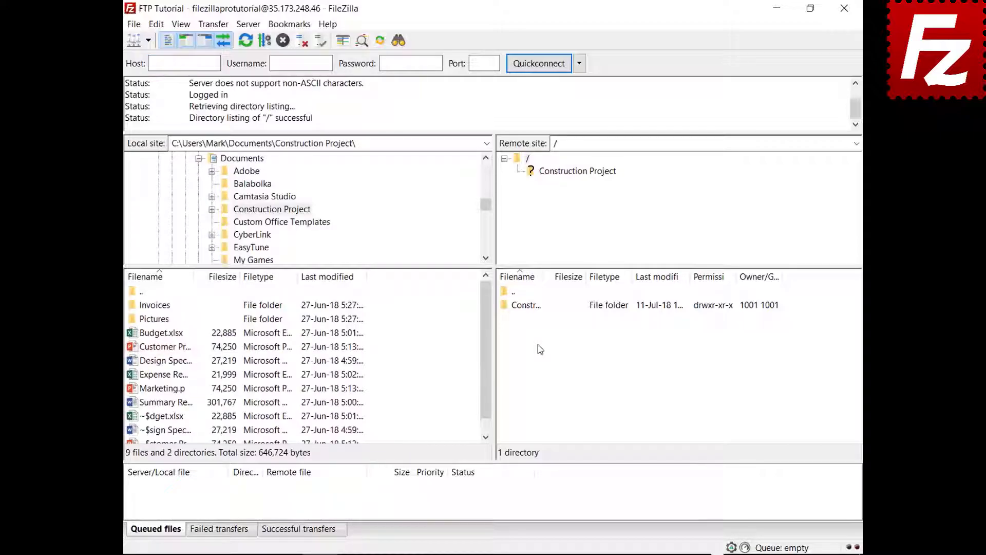
{"action": "double_click", "coordinate": [538, 309]}
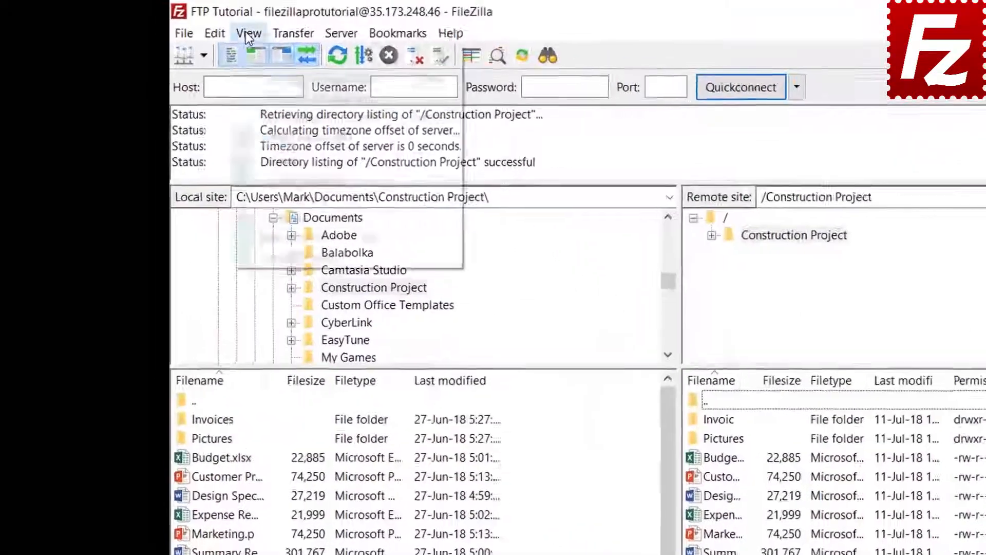
Open the directory listing filter editor and create a filter named 'Microsoft Office Temporaries'.
{"action": "left_click", "coordinate": [181, 24]}
{"action": "left_click", "coordinate": [284, 90]}
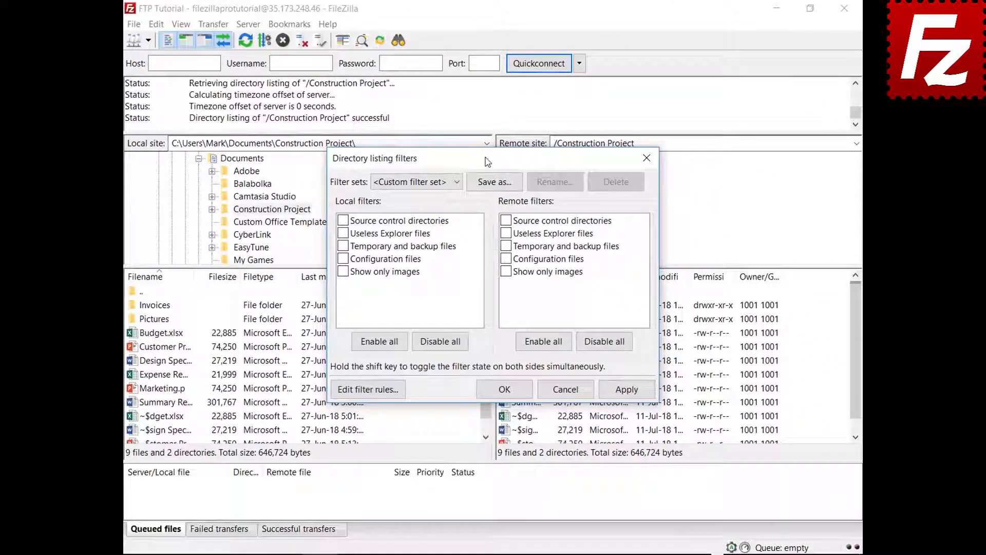
{"action": "left_click_drag", "start_coordinate": [487, 161], "coordinate": [486, 40]}
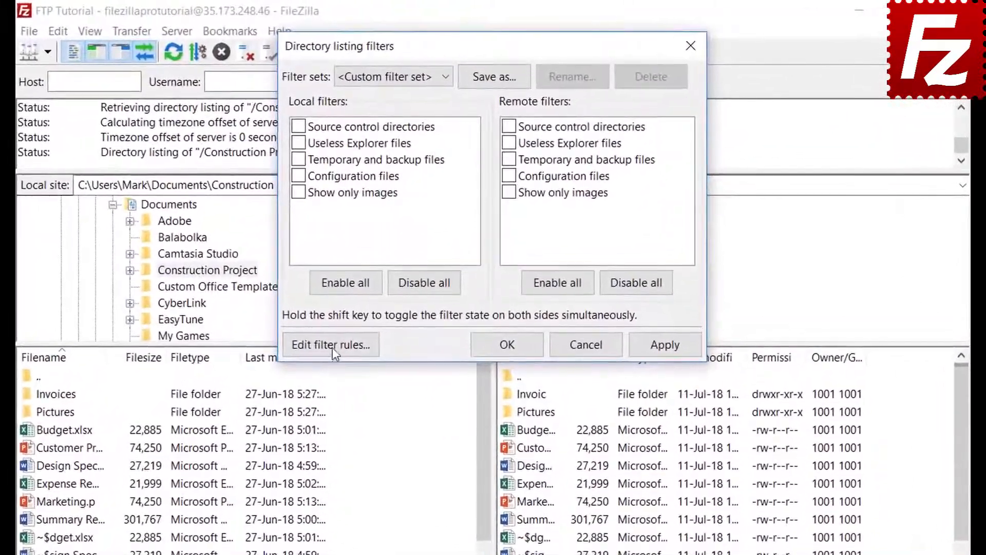
{"action": "left_click", "coordinate": [332, 345]}
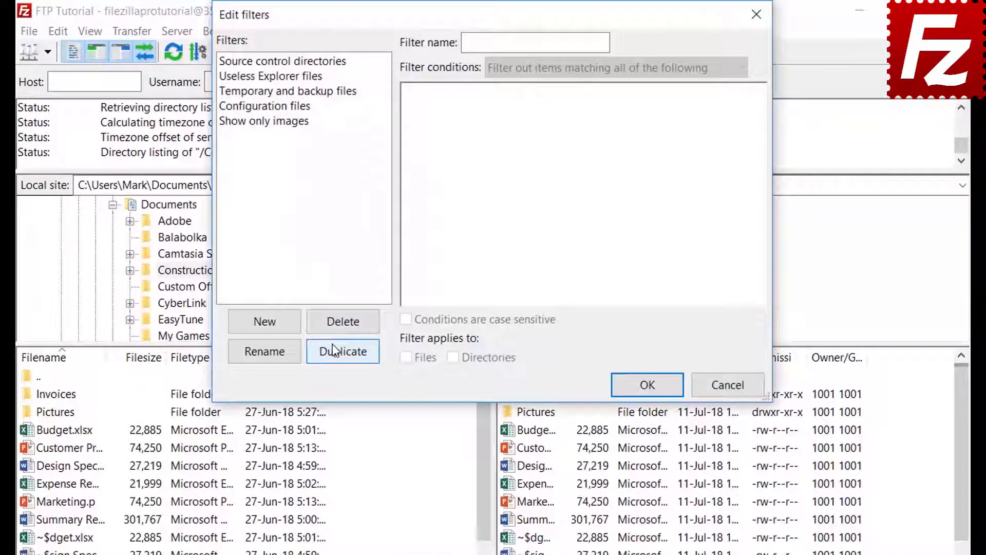
{"action": "left_click", "coordinate": [281, 325]}
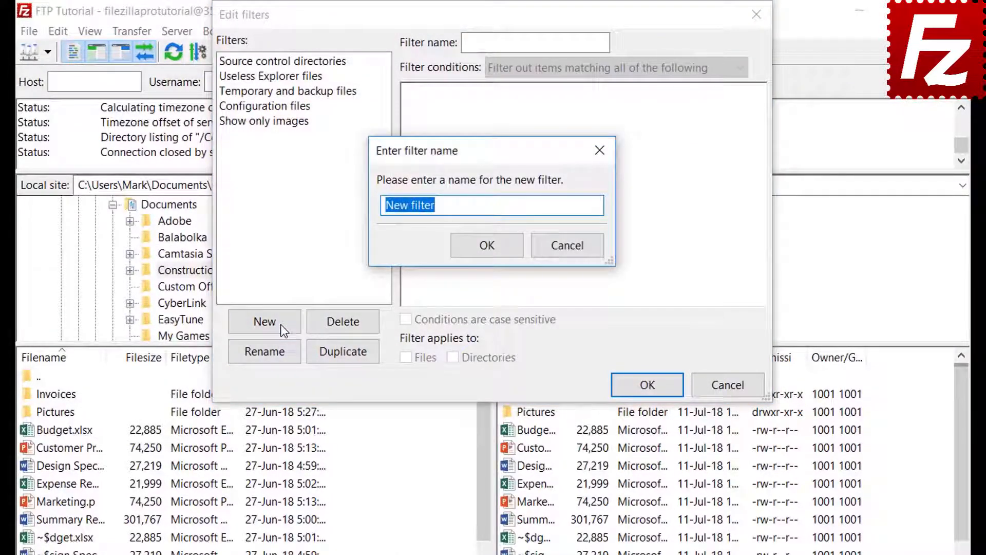
{"action": "type", "text": "Microsoft "}
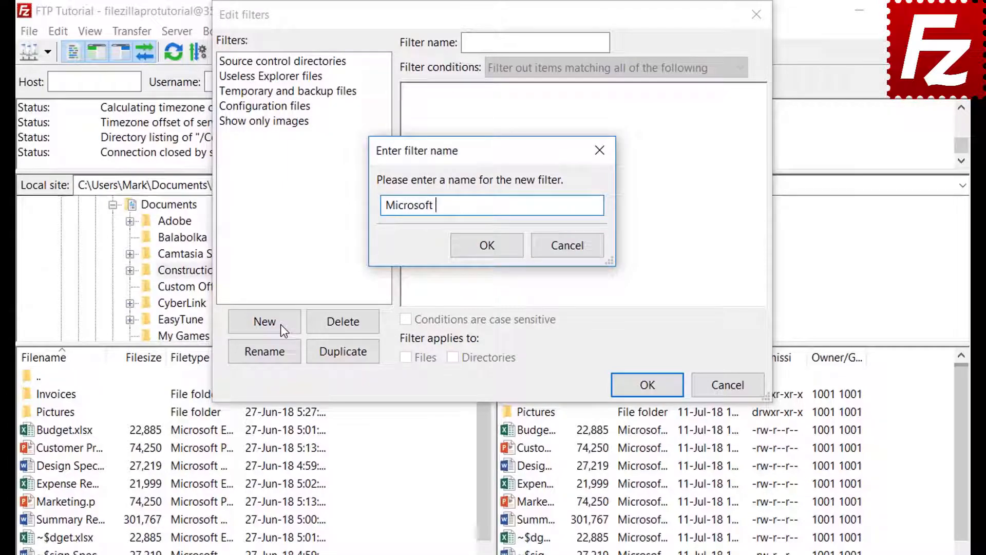
{"action": "type", "text": "Office Temporari"}
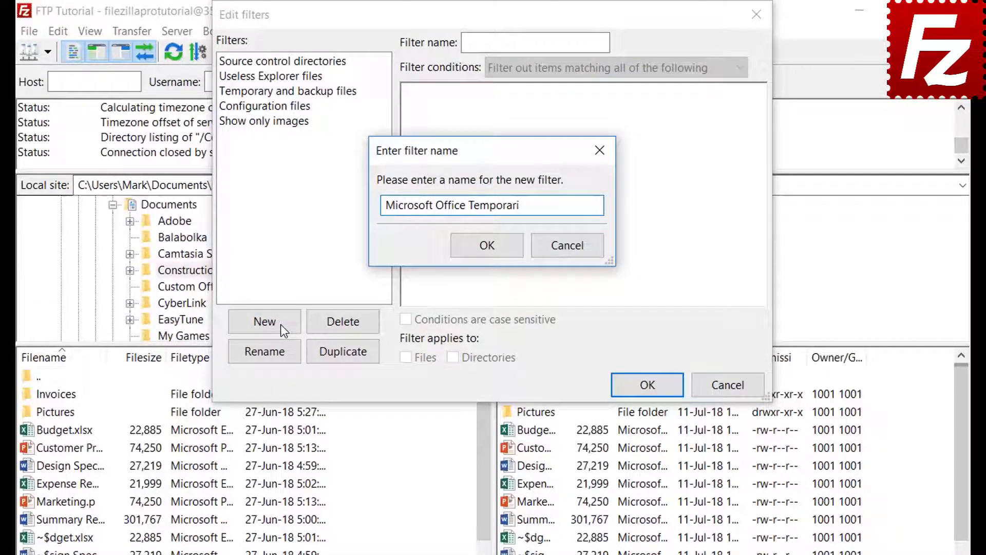
{"action": "type", "text": "es"}
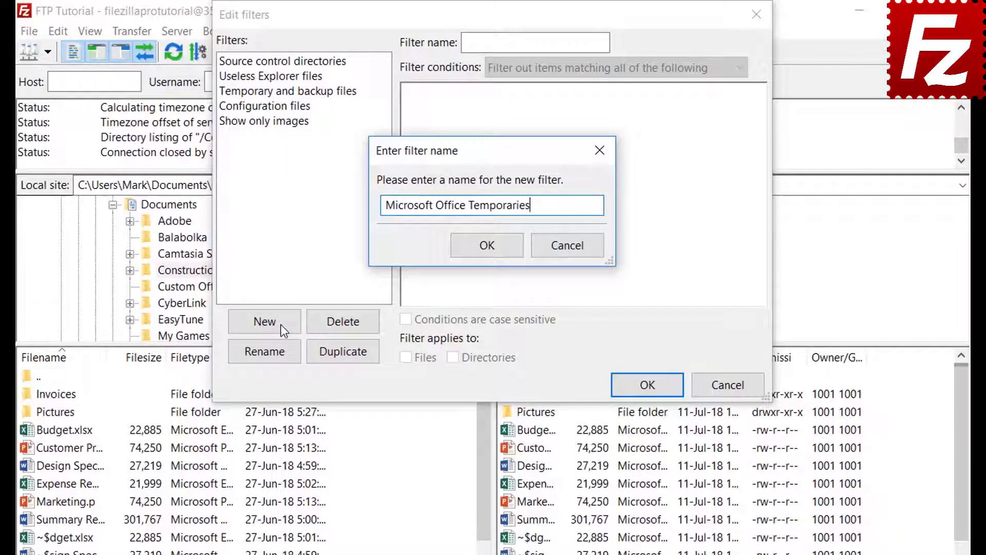
{"action": "left_click", "coordinate": [488, 247]}
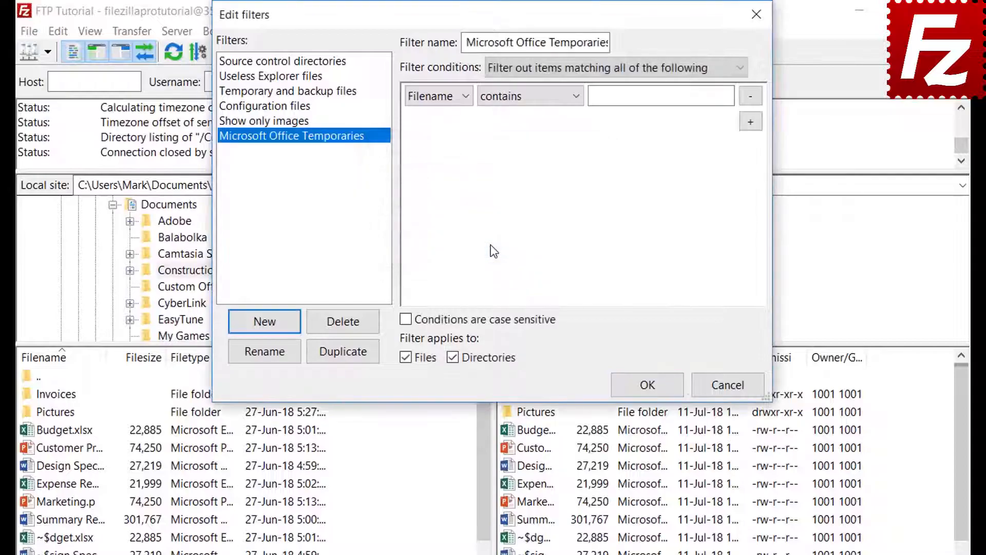
Review the condition-combining choices and the file size and Archive attribute condition options.
{"action": "left_click", "coordinate": [540, 65]}
{"action": "left_click", "coordinate": [540, 66]}
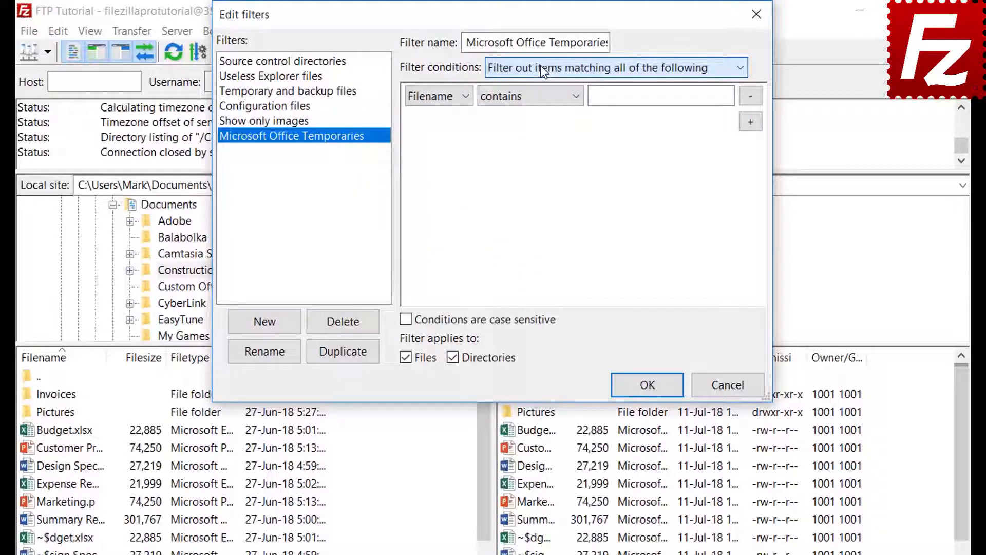
{"action": "left_click", "coordinate": [437, 118]}
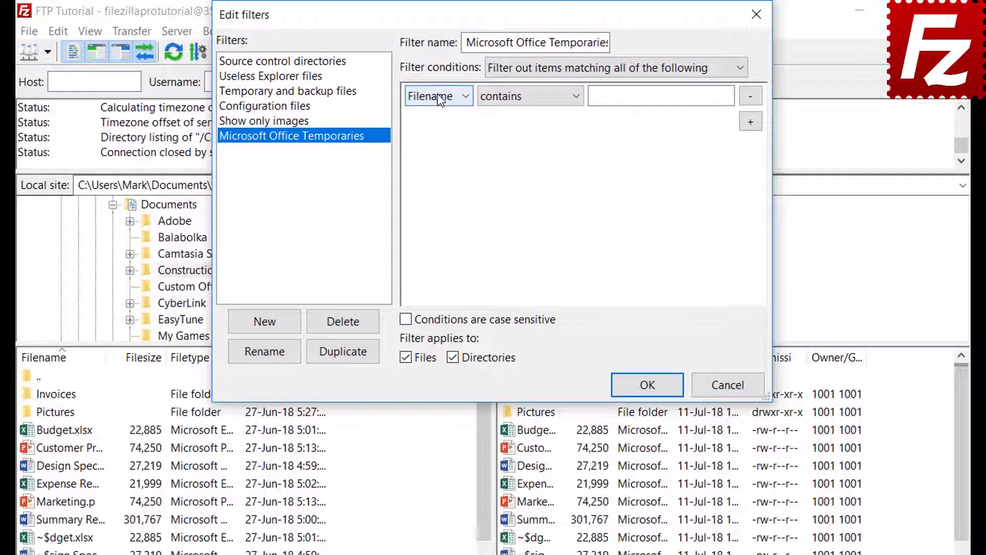
{"action": "left_click", "coordinate": [437, 95]}
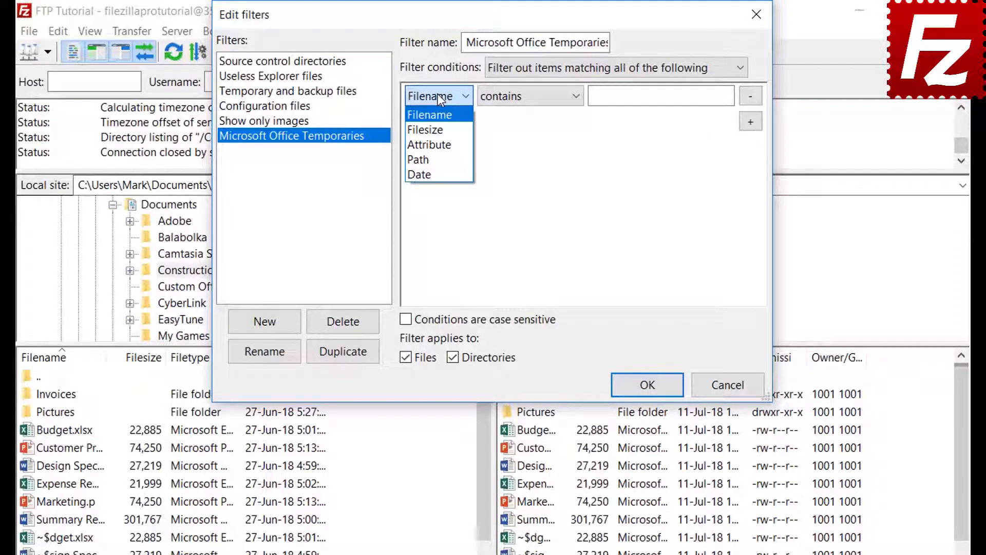
{"action": "left_click", "coordinate": [438, 126]}
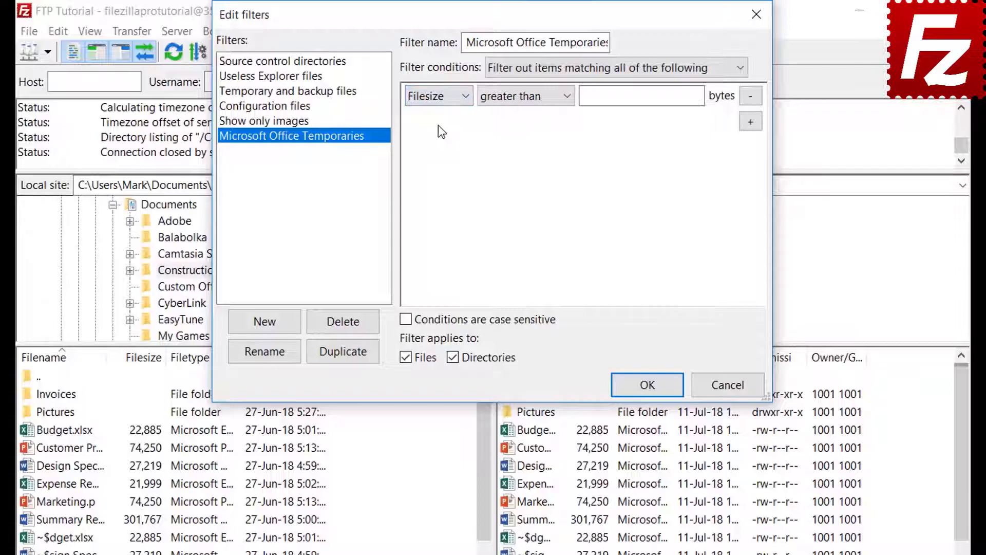
{"action": "left_click", "coordinate": [516, 98]}
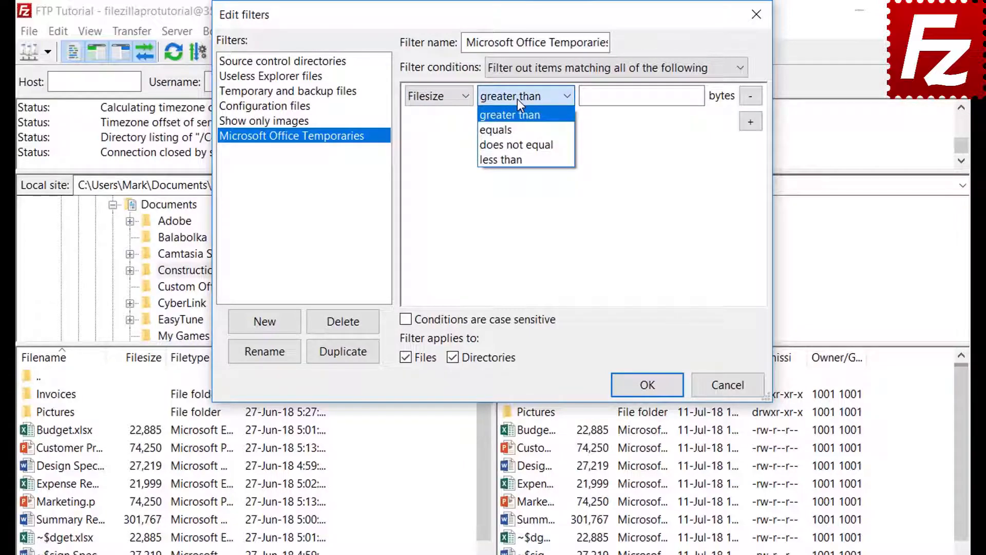
{"action": "left_click", "coordinate": [517, 99]}
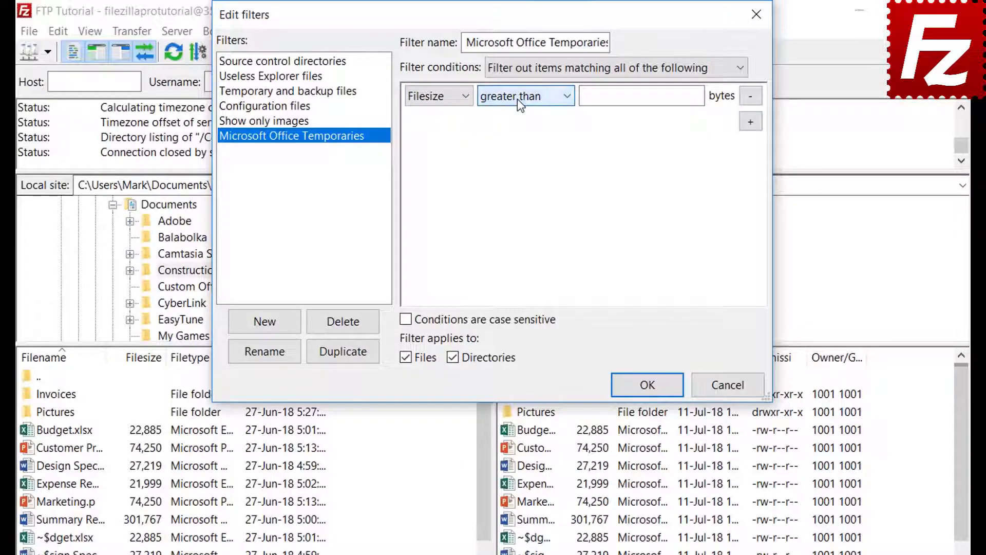
{"action": "left_click", "coordinate": [440, 97]}
{"action": "left_click", "coordinate": [440, 143]}
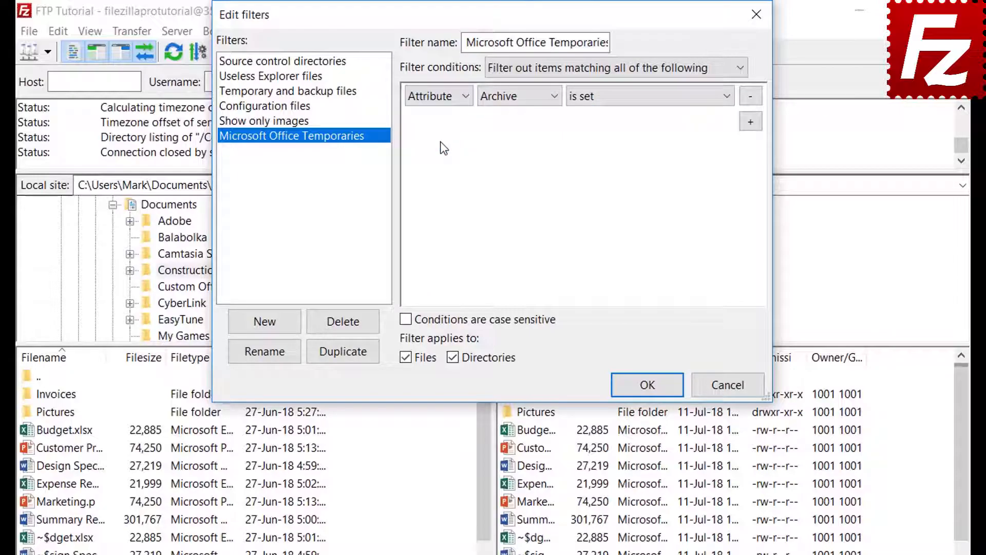
{"action": "left_click", "coordinate": [508, 101]}
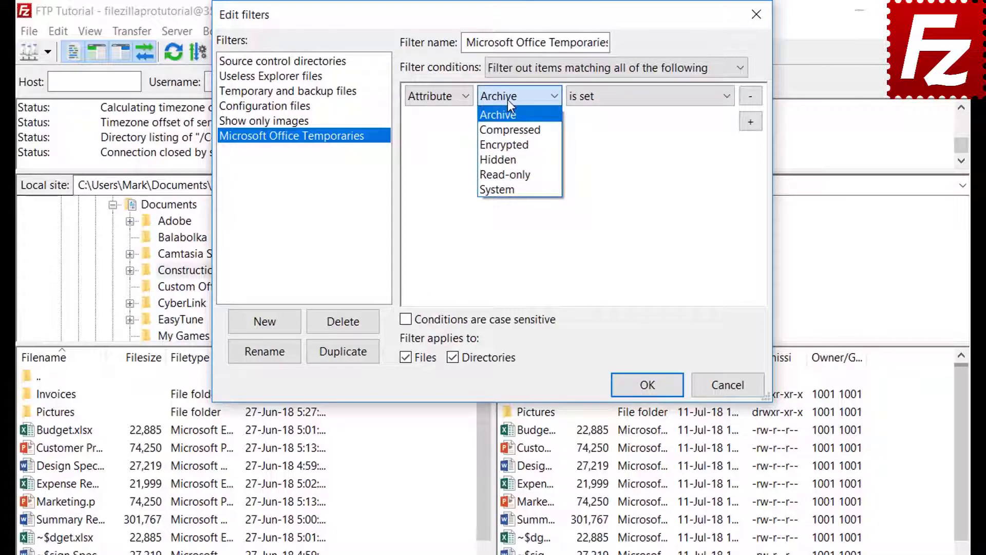
{"action": "left_click", "coordinate": [508, 100]}
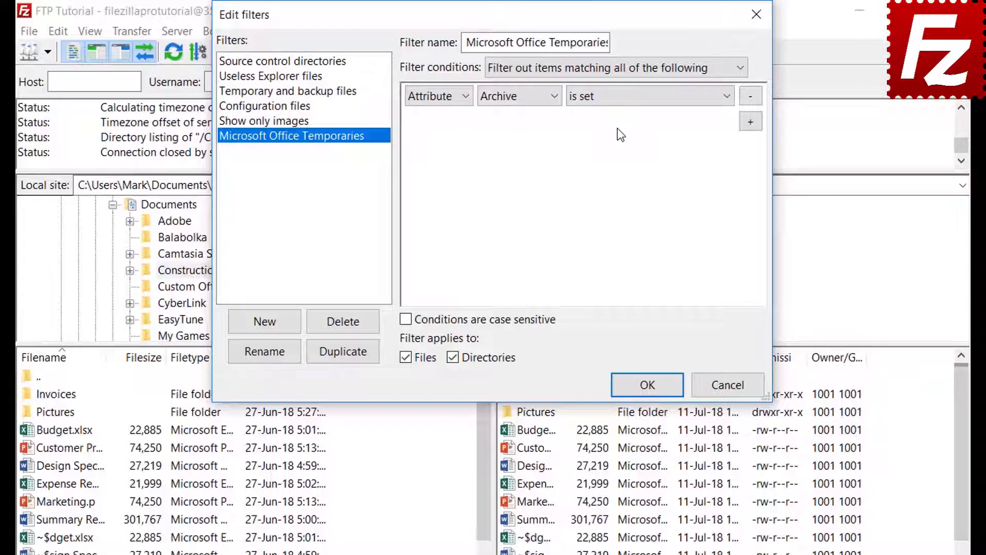
{"action": "left_click", "coordinate": [615, 105]}
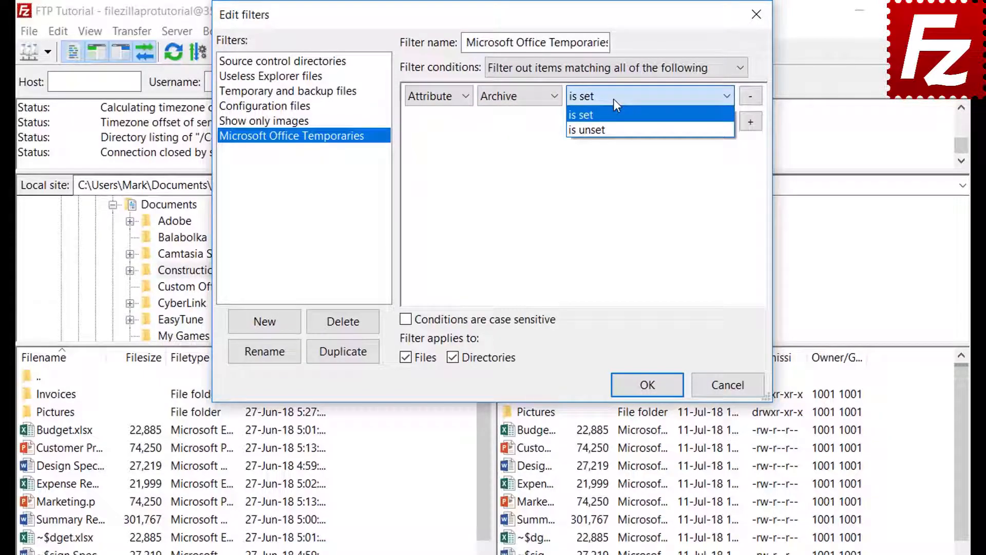
{"action": "left_click", "coordinate": [614, 98]}
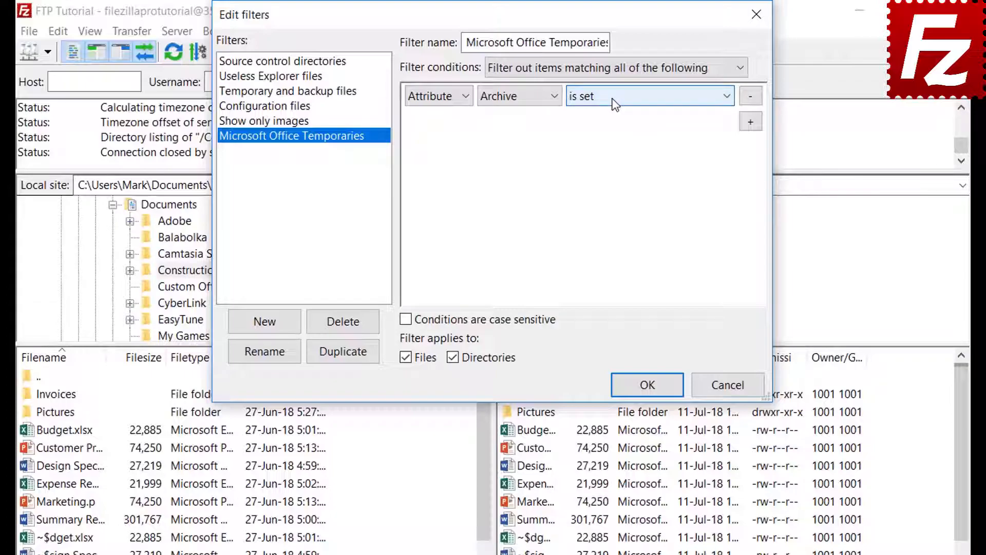
Review the path 'contains' and date 'before' condition options.
{"action": "left_click", "coordinate": [435, 102]}
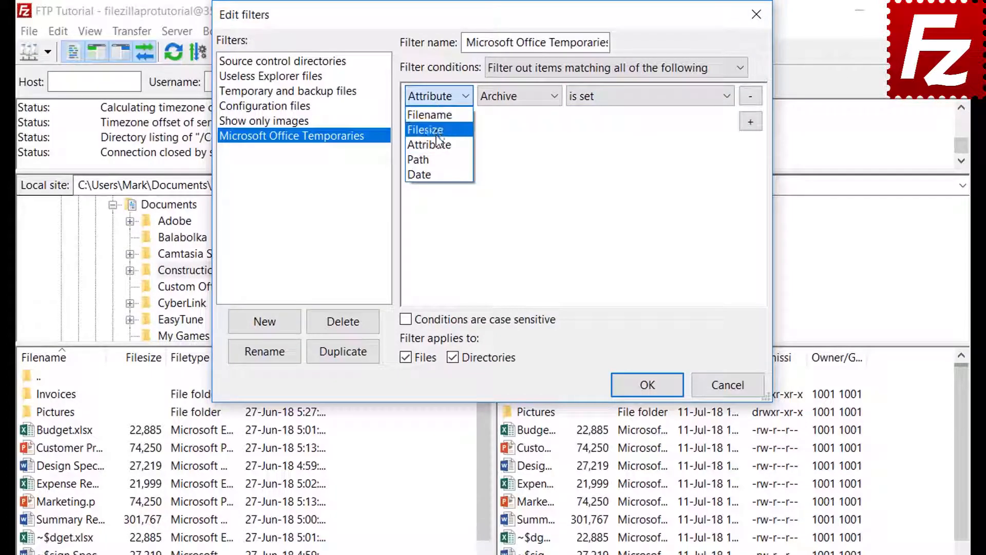
{"action": "left_click", "coordinate": [437, 159]}
{"action": "left_click", "coordinate": [521, 96]}
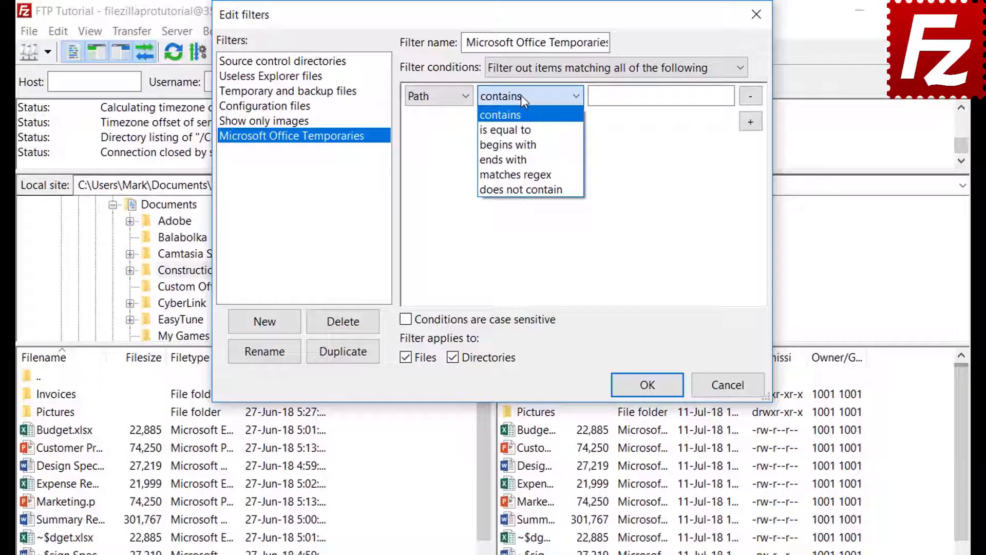
{"action": "left_click", "coordinate": [521, 94]}
{"action": "left_click", "coordinate": [434, 97]}
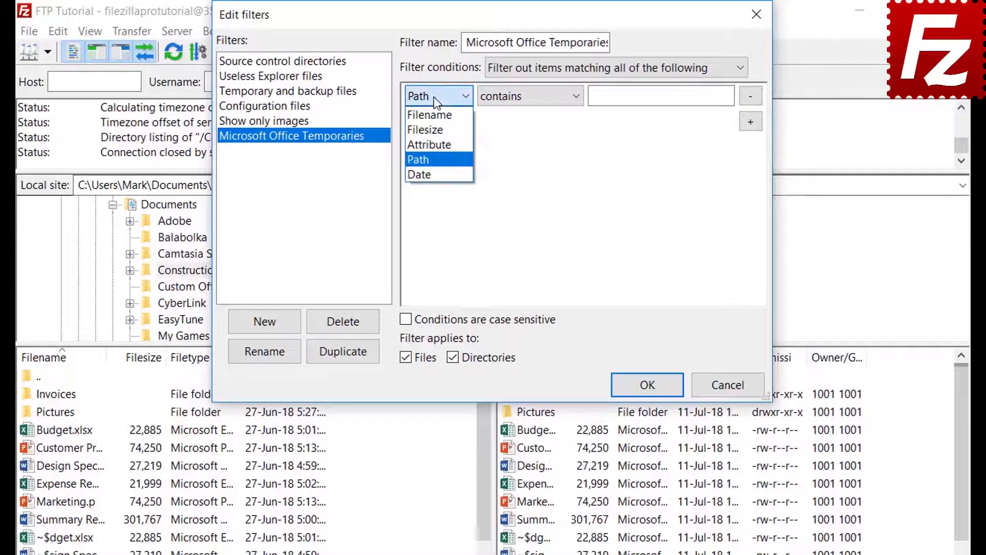
{"action": "left_click", "coordinate": [432, 175]}
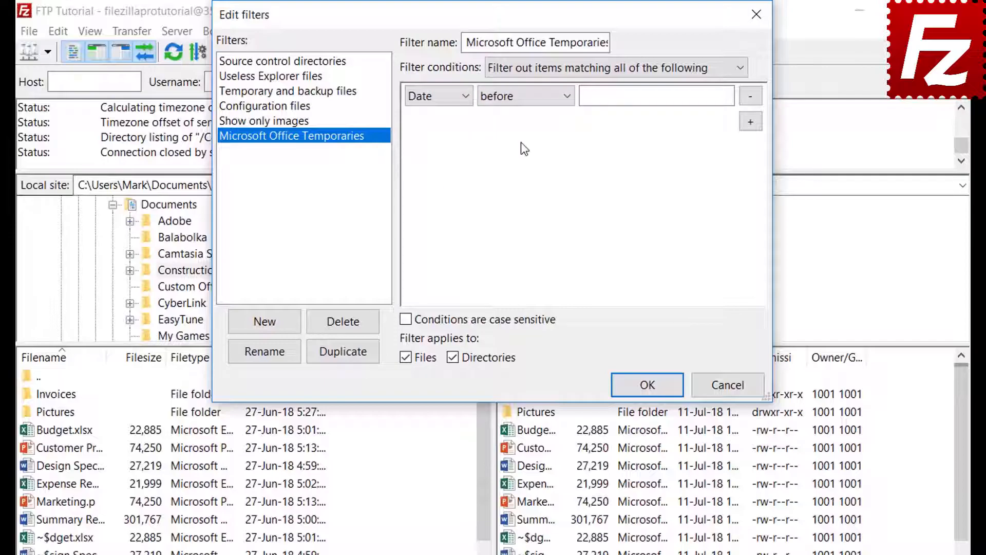
{"action": "left_click", "coordinate": [522, 98]}
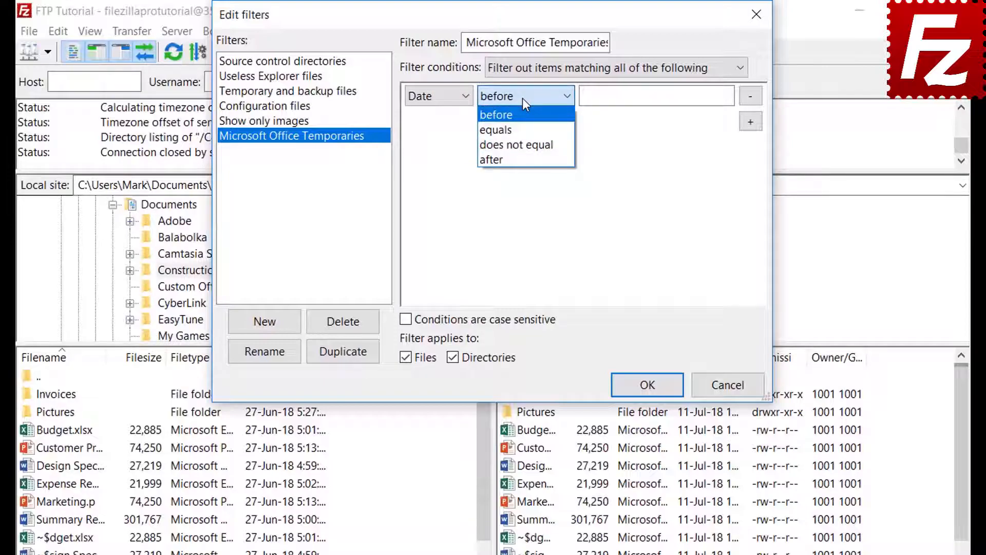
{"action": "left_click", "coordinate": [522, 98]}
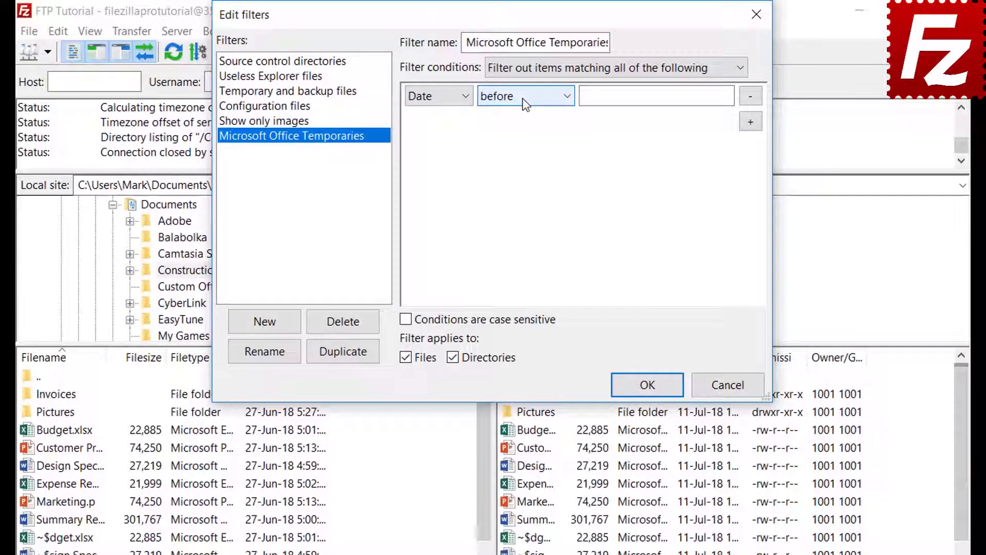
{"action": "left_click", "coordinate": [430, 97]}
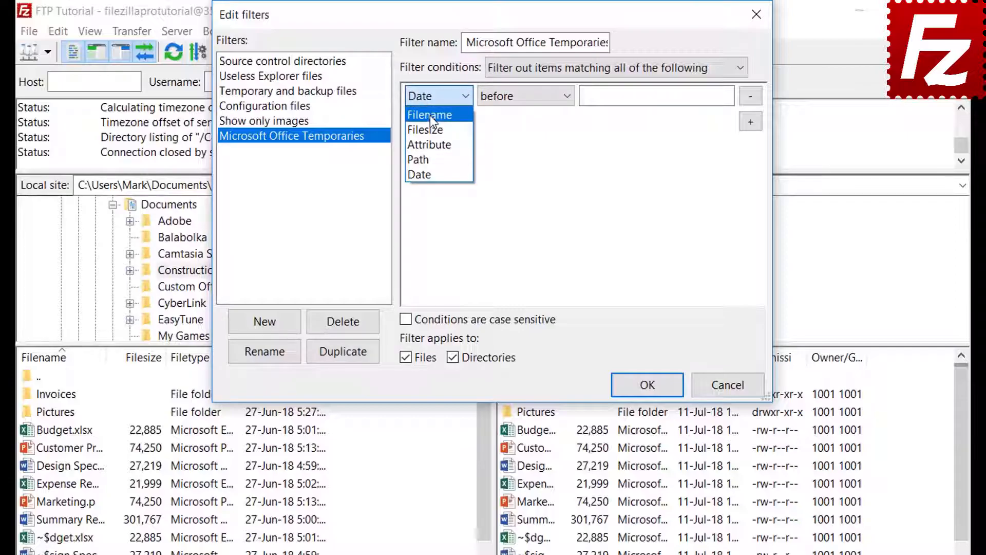
Set the condition to Filename begins with ~$, apply it to files only, and save the filter.
{"action": "left_click", "coordinate": [430, 115]}
{"action": "left_click", "coordinate": [513, 99]}
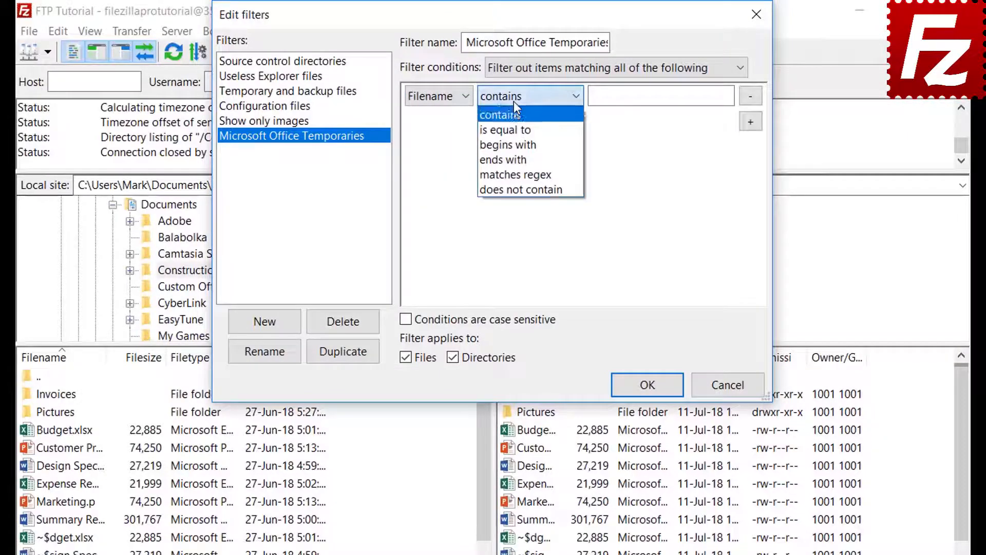
{"action": "left_click", "coordinate": [516, 144]}
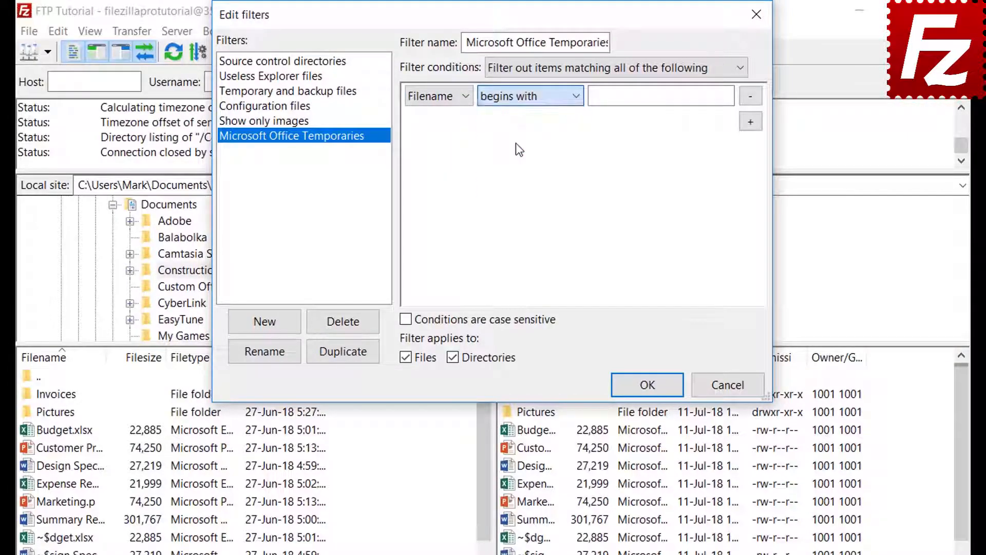
{"action": "left_click", "coordinate": [611, 101]}
{"action": "type", "text": "~$"}
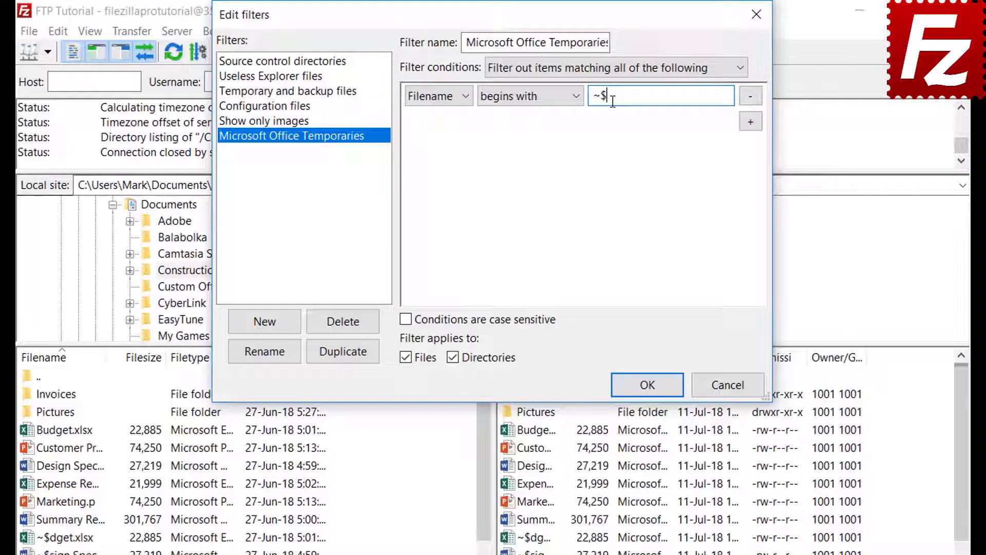
{"action": "left_click", "coordinate": [453, 357]}
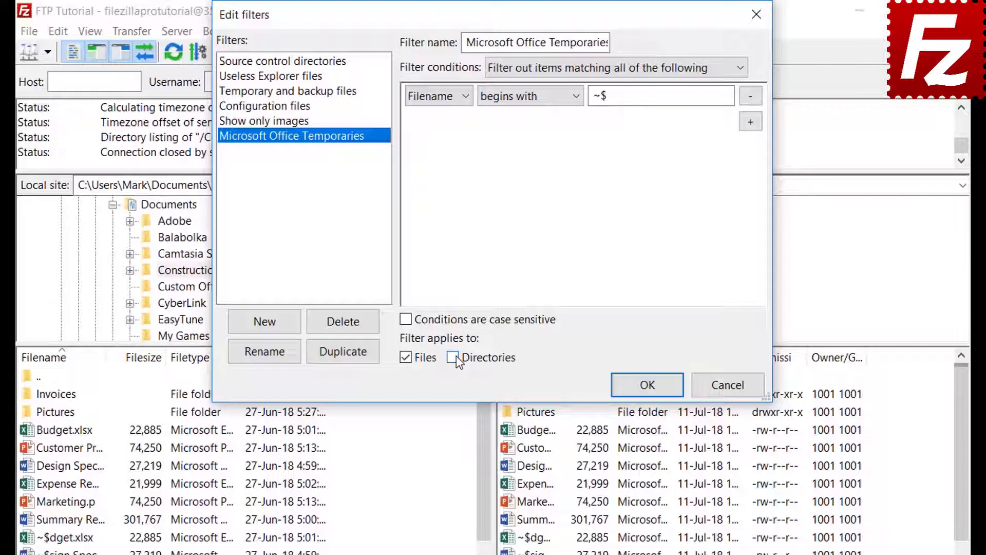
{"action": "left_click", "coordinate": [646, 388]}
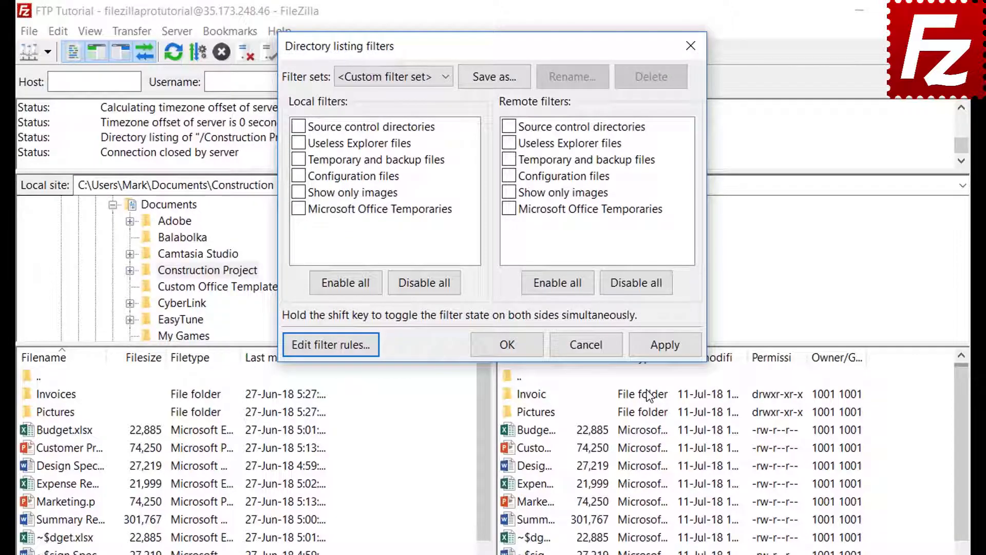
Apply the Office temporaries filter to the local listing, then turn it back off.
{"action": "left_click", "coordinate": [298, 209]}
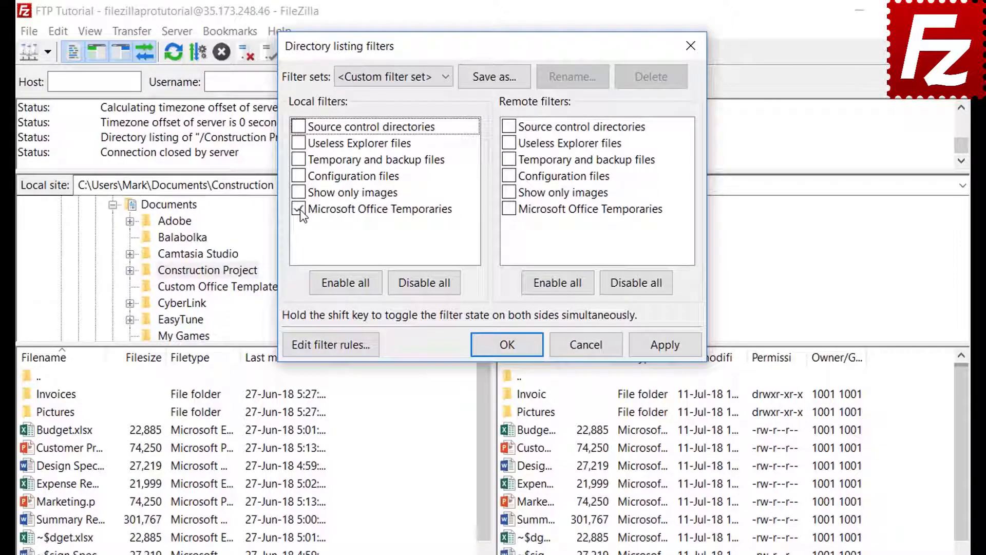
{"action": "left_click", "coordinate": [666, 350]}
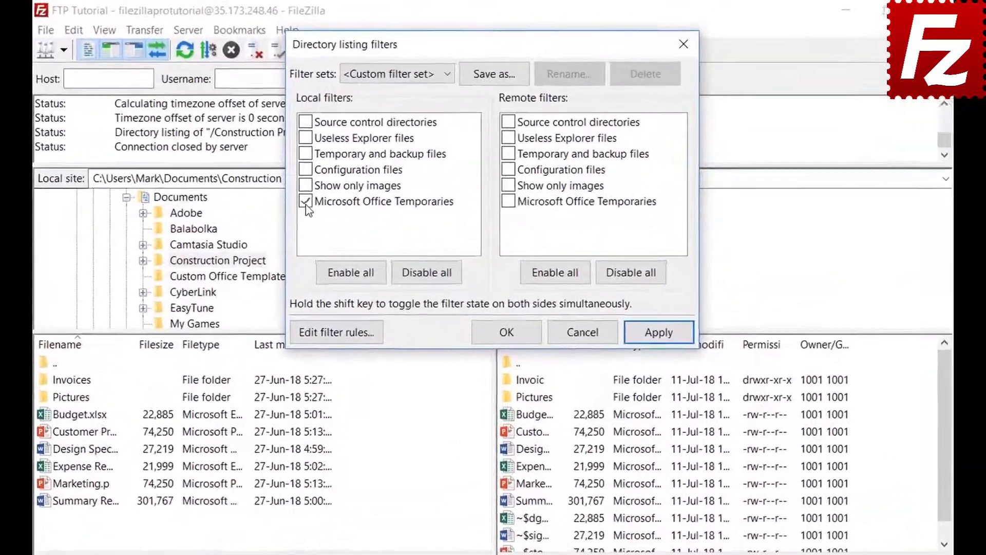
{"action": "left_click", "coordinate": [342, 162]}
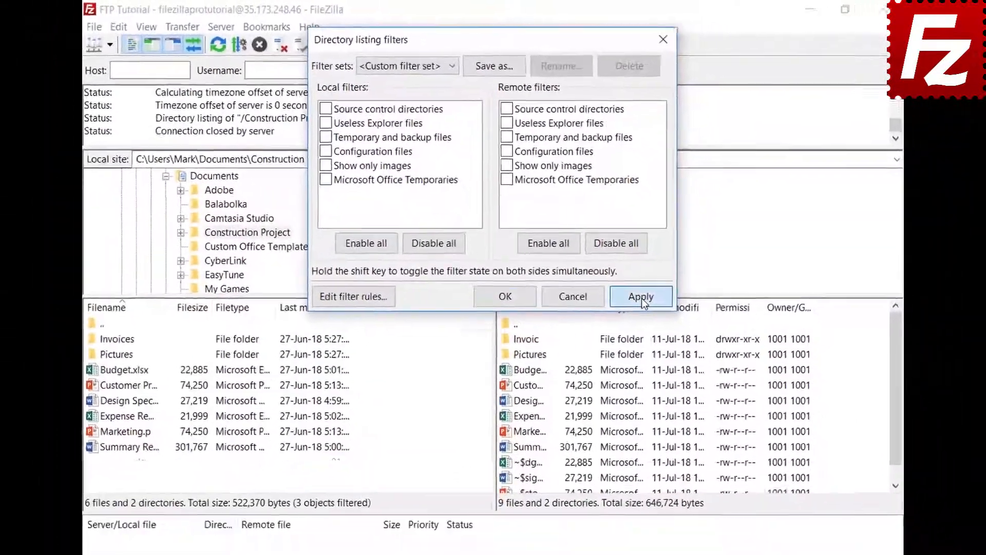
{"action": "left_click", "coordinate": [660, 335]}
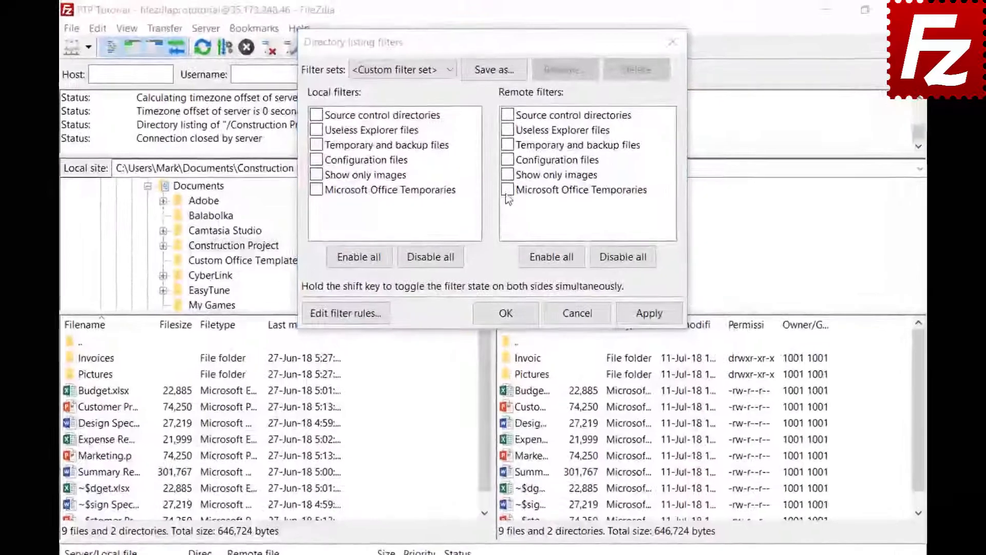
Apply Microsoft Office Temporaries to the remote listing only and save the filter set as 'Project'.
{"action": "left_click", "coordinate": [505, 162]}
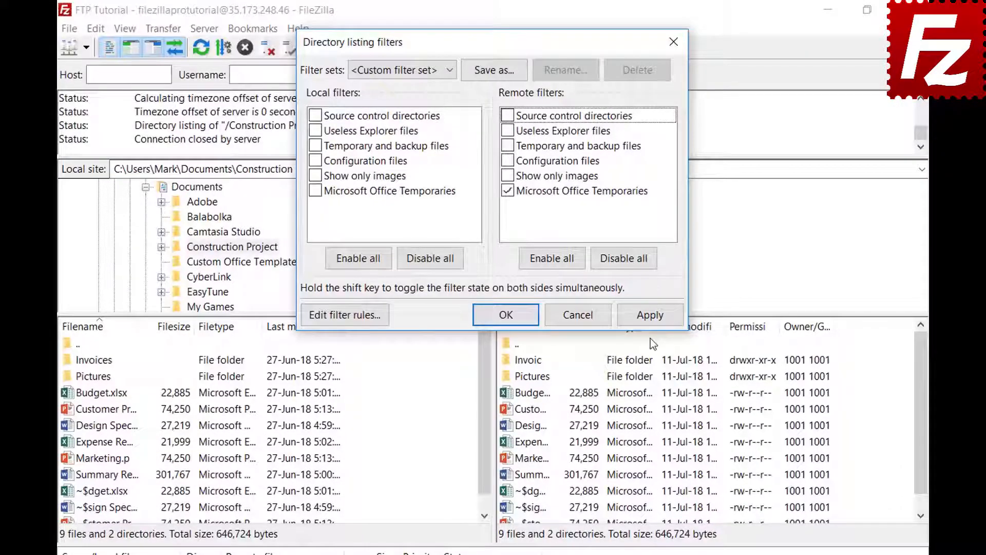
{"action": "left_click", "coordinate": [649, 316]}
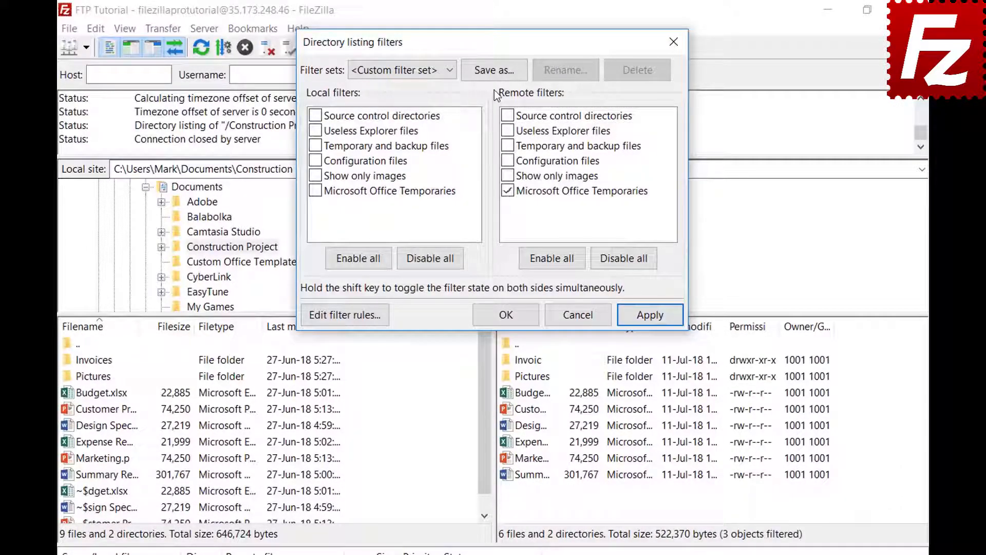
{"action": "left_click", "coordinate": [494, 68]}
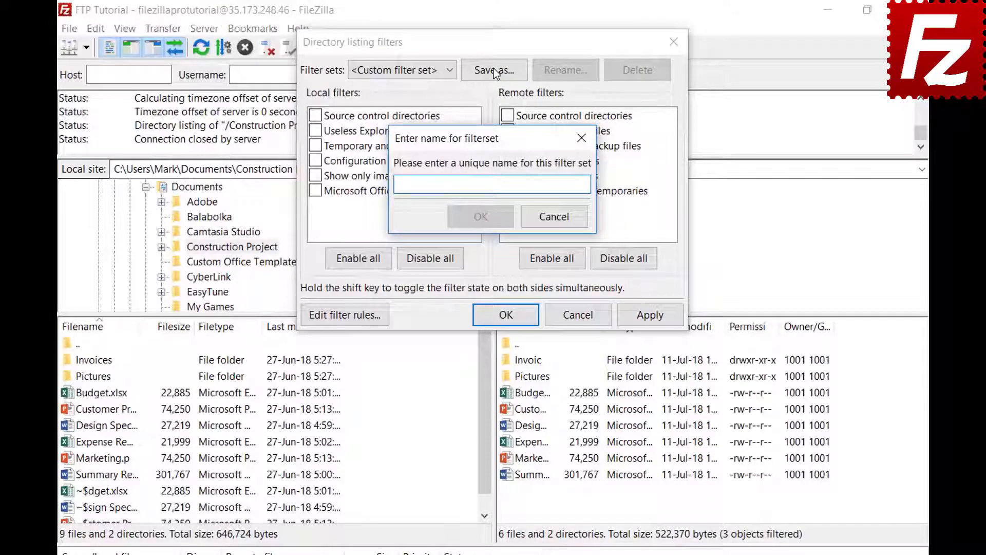
{"action": "type", "text": "Project"}
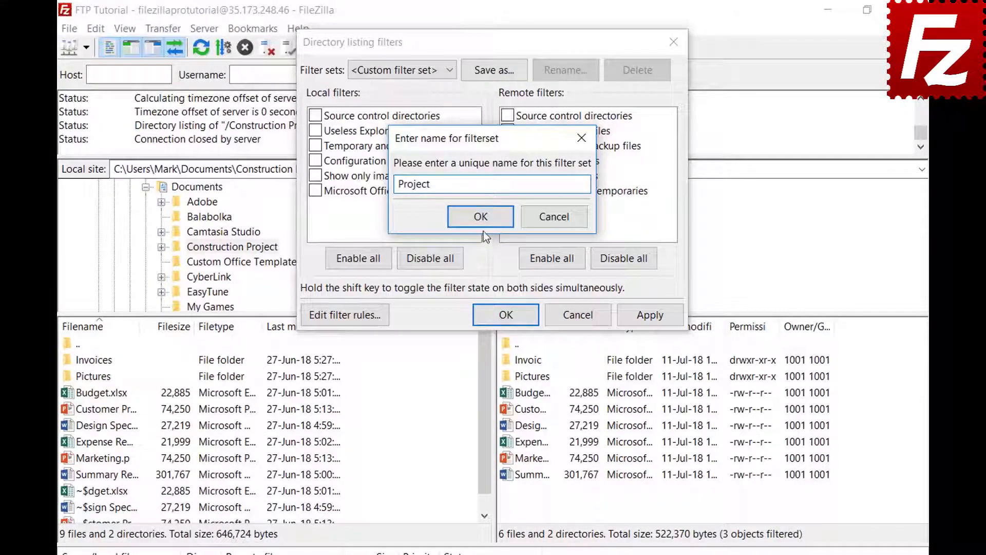
{"action": "left_click", "coordinate": [480, 216]}
{"action": "left_click", "coordinate": [508, 315]}
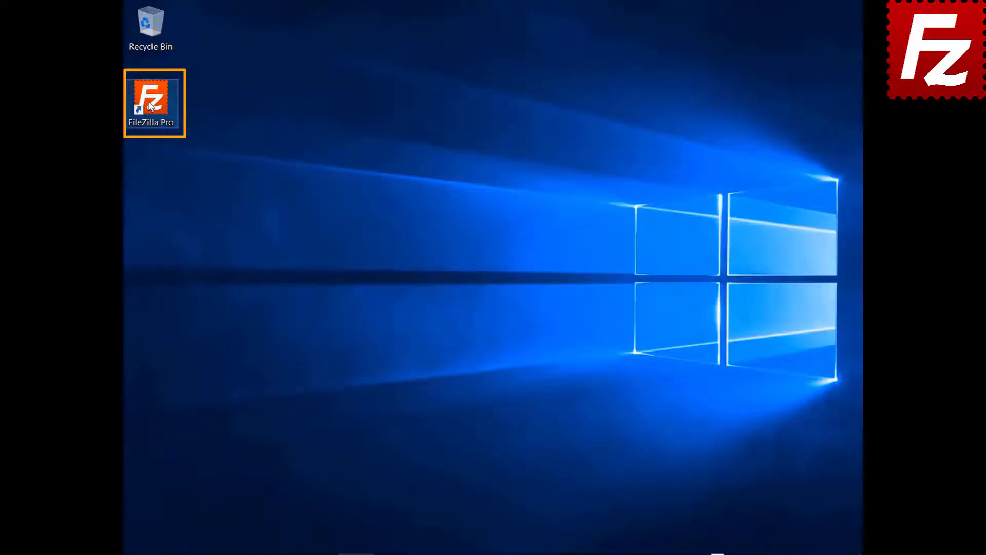
Launch FileZilla Pro, connect to the FTP connection site, and open a second tab.
{"action": "double_click", "coordinate": [161, 110]}
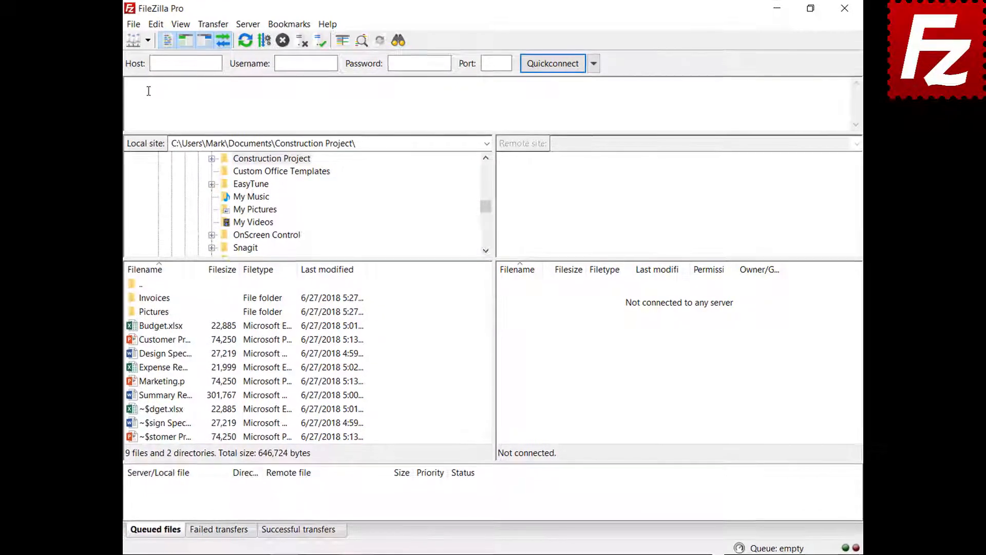
{"action": "left_click", "coordinate": [147, 40]}
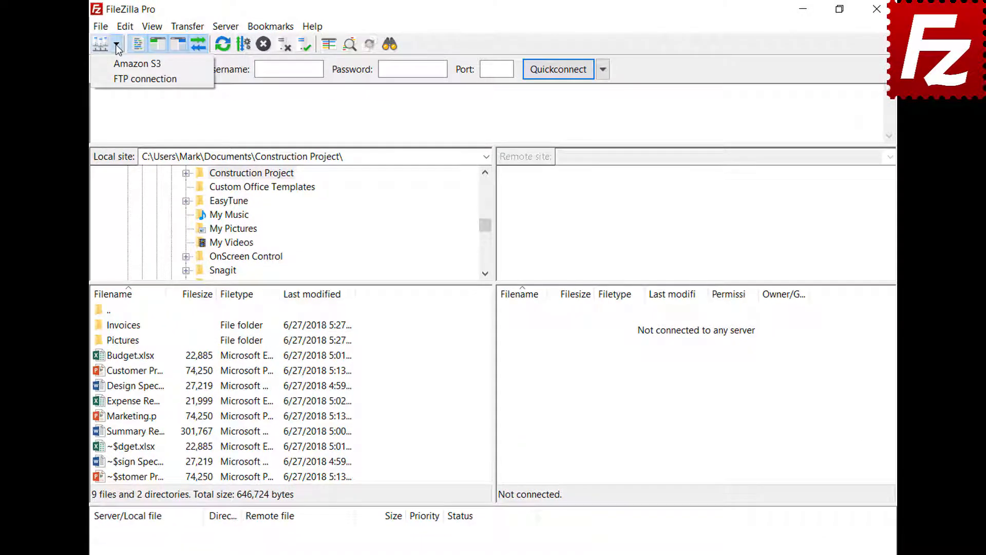
{"action": "left_click", "coordinate": [123, 79]}
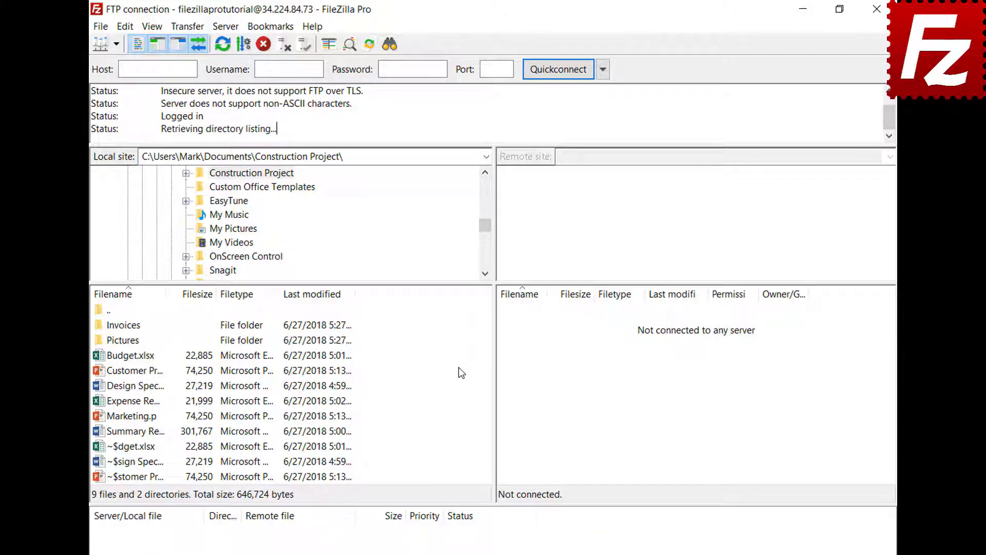
{"action": "left_click", "coordinate": [101, 27]}
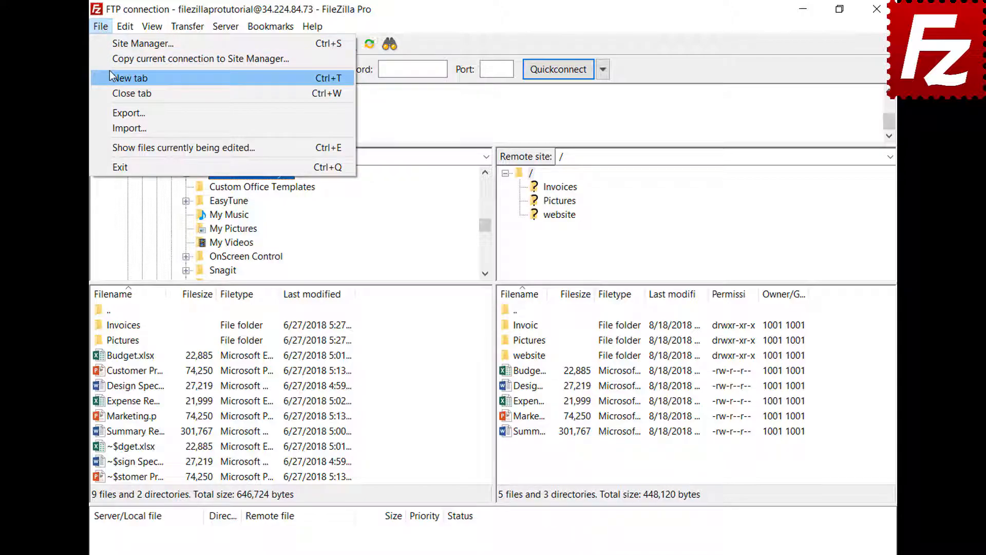
{"action": "left_click", "coordinate": [109, 77]}
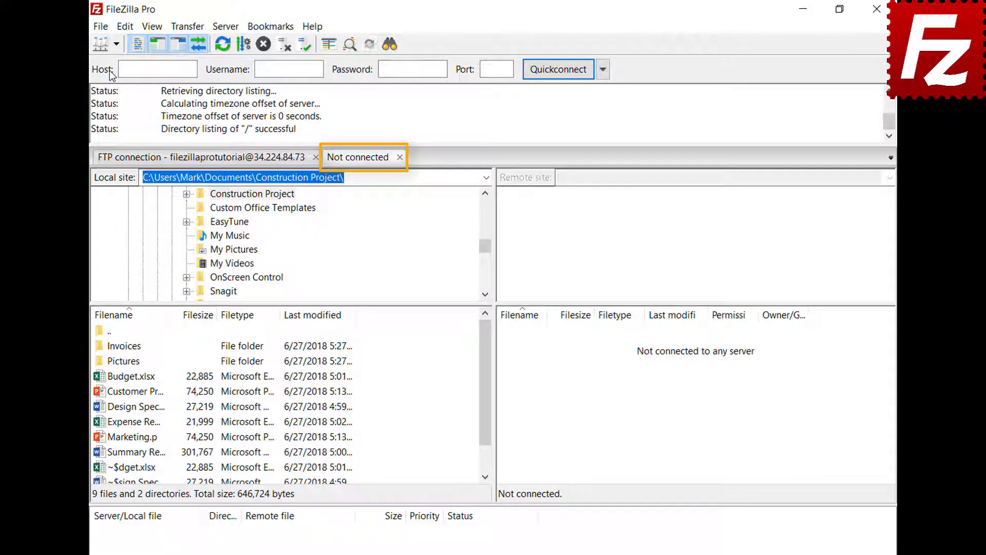
Connect to Amazon S3 in the new tab, then compare the FTP and S3 sessions.
{"action": "left_click", "coordinate": [237, 164]}
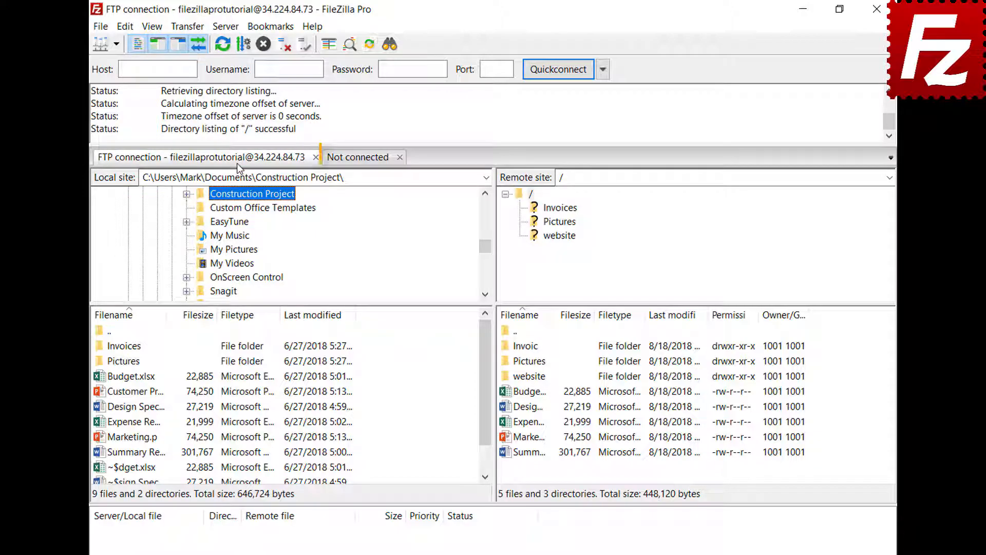
{"action": "left_click", "coordinate": [360, 160]}
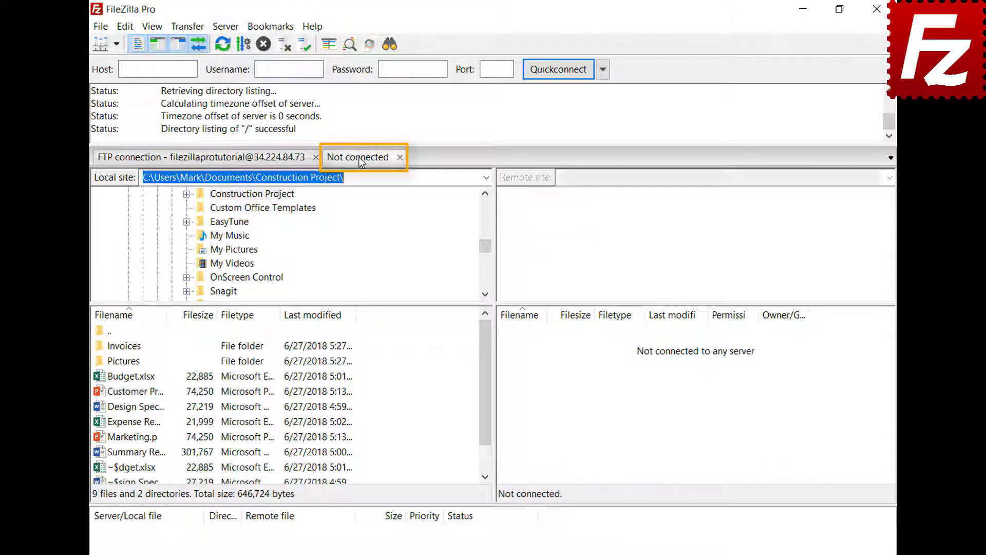
{"action": "left_click", "coordinate": [116, 45]}
{"action": "left_click", "coordinate": [121, 64]}
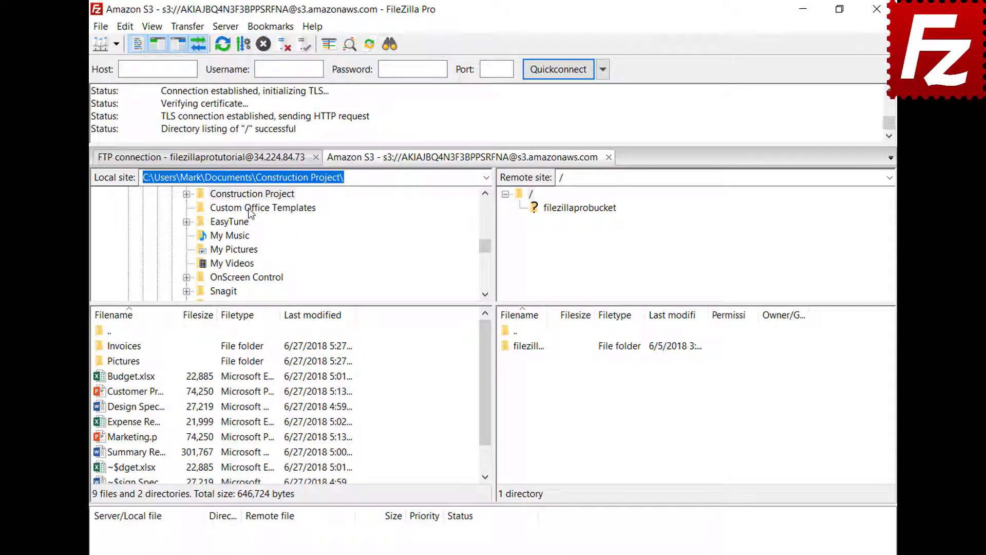
{"action": "left_click", "coordinate": [248, 161]}
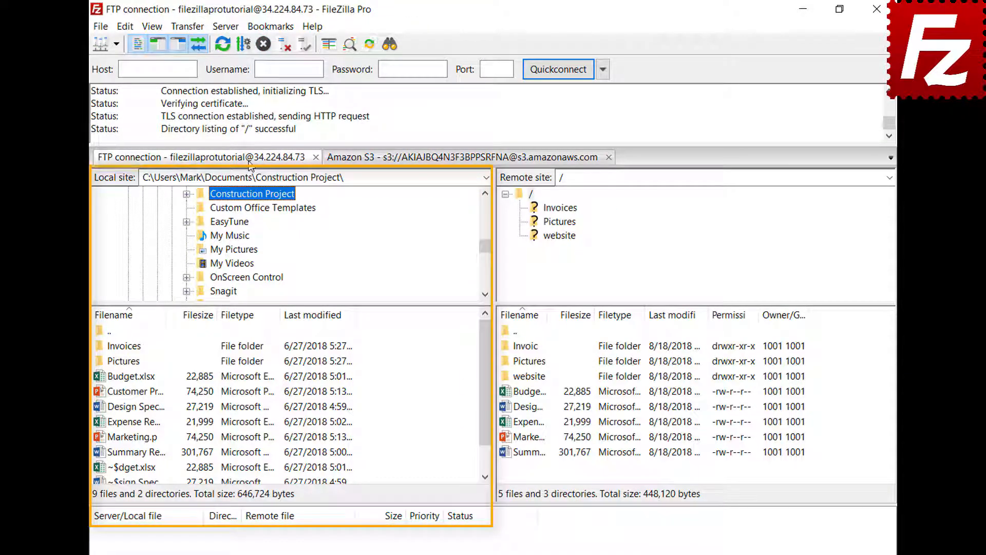
{"action": "left_click", "coordinate": [429, 160]}
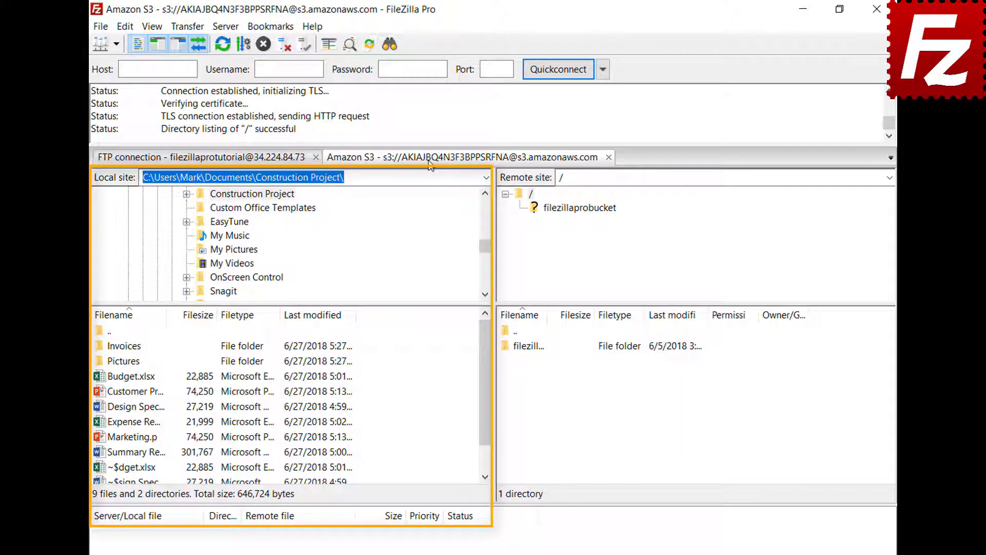
{"action": "left_click", "coordinate": [126, 27]}
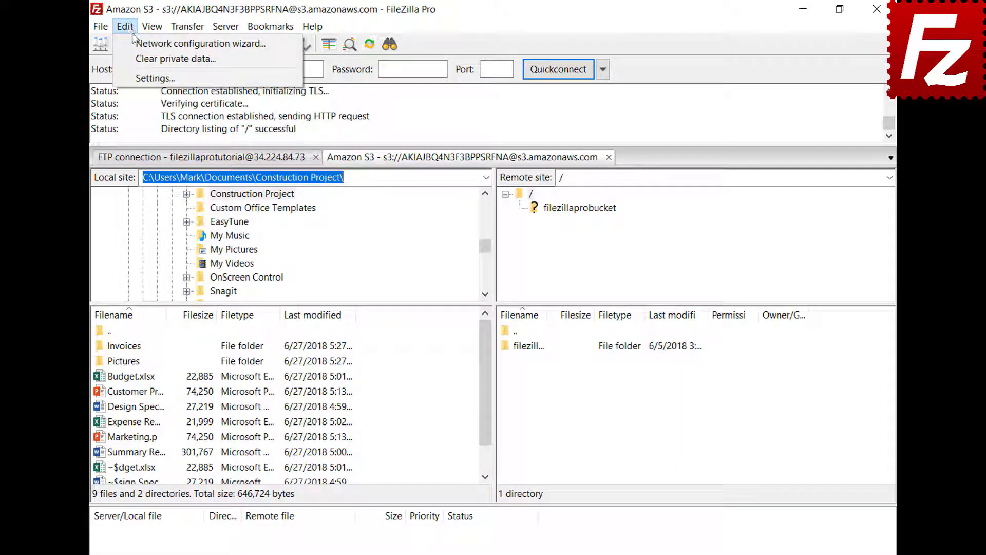
Make startup restore tabs and reconnect, restart FileZilla to test it, and close the Amazon S3 tab.
{"action": "left_click", "coordinate": [138, 76]}
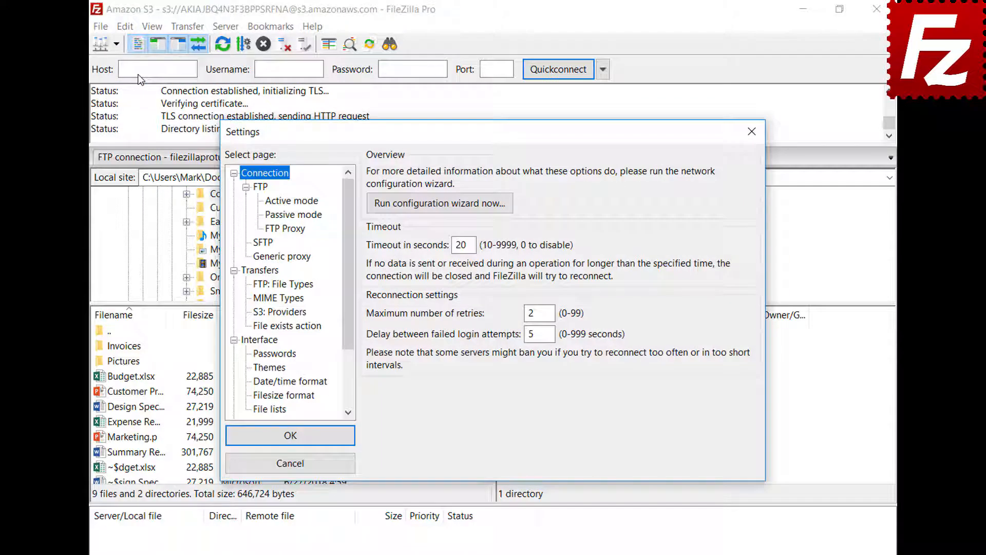
{"action": "left_click", "coordinate": [263, 340]}
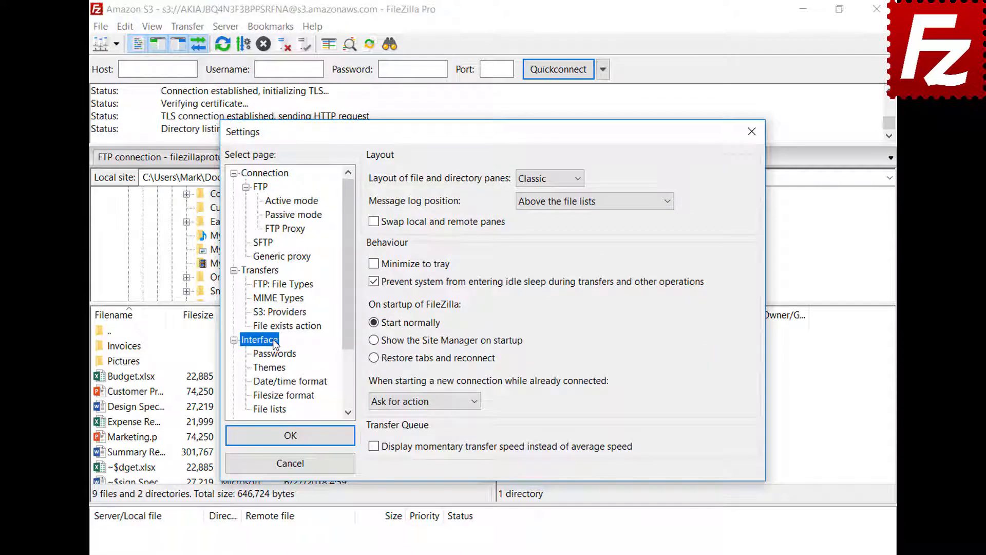
{"action": "left_click", "coordinate": [373, 358]}
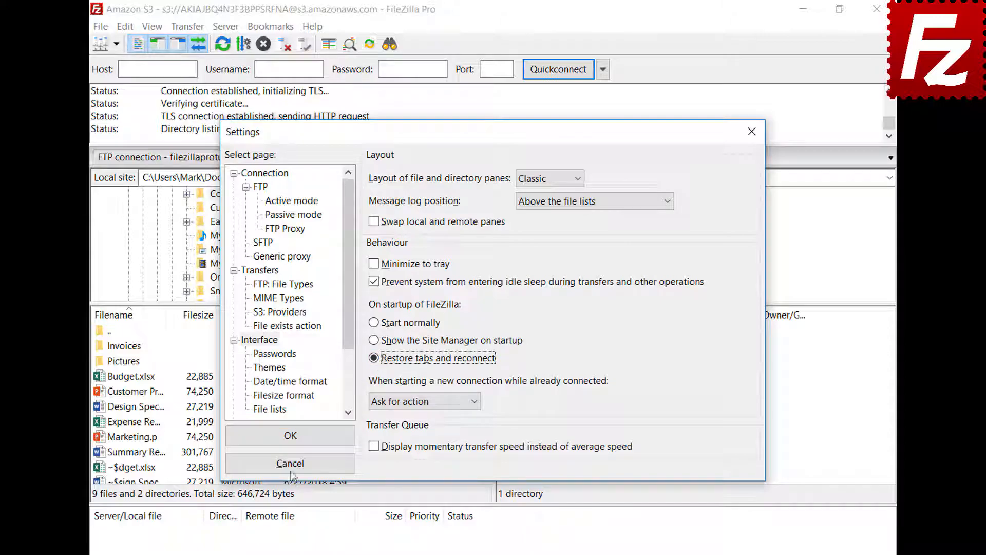
{"action": "left_click", "coordinate": [297, 436]}
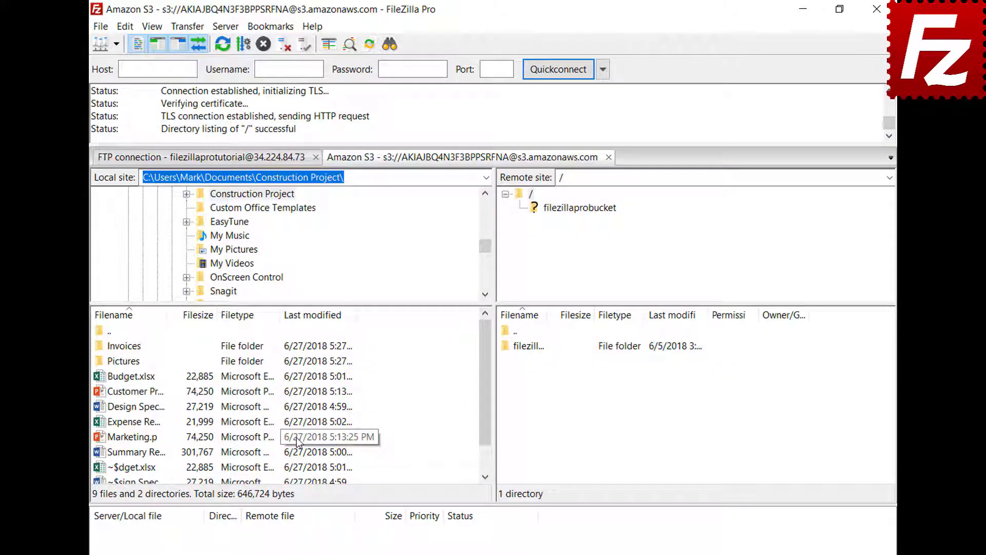
{"action": "left_click", "coordinate": [876, 9]}
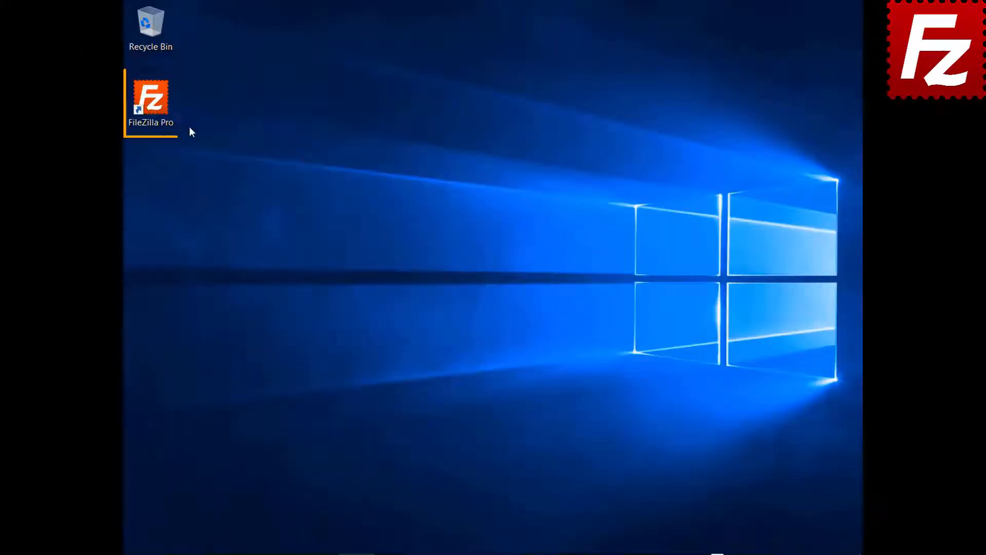
{"action": "double_click", "coordinate": [151, 100]}
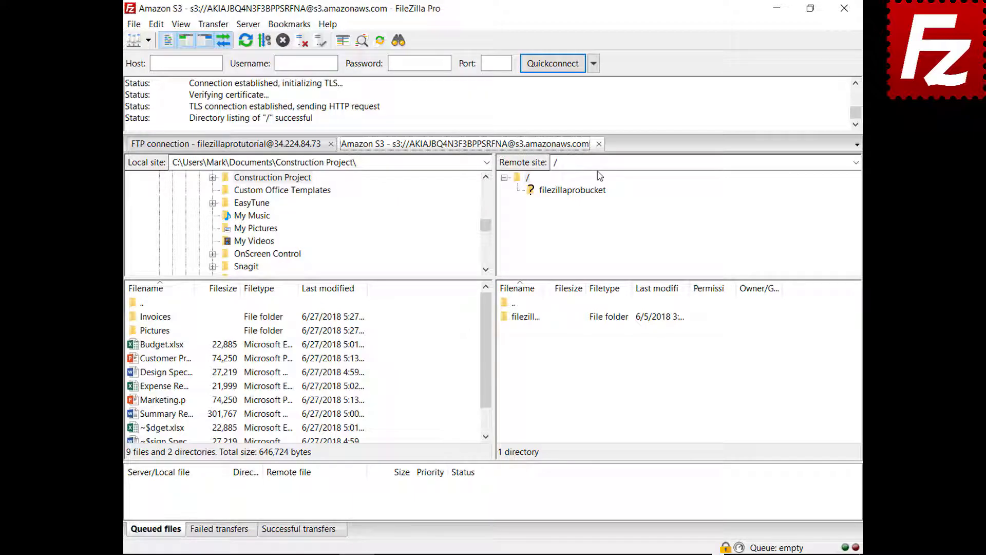
{"action": "left_click", "coordinate": [599, 143]}
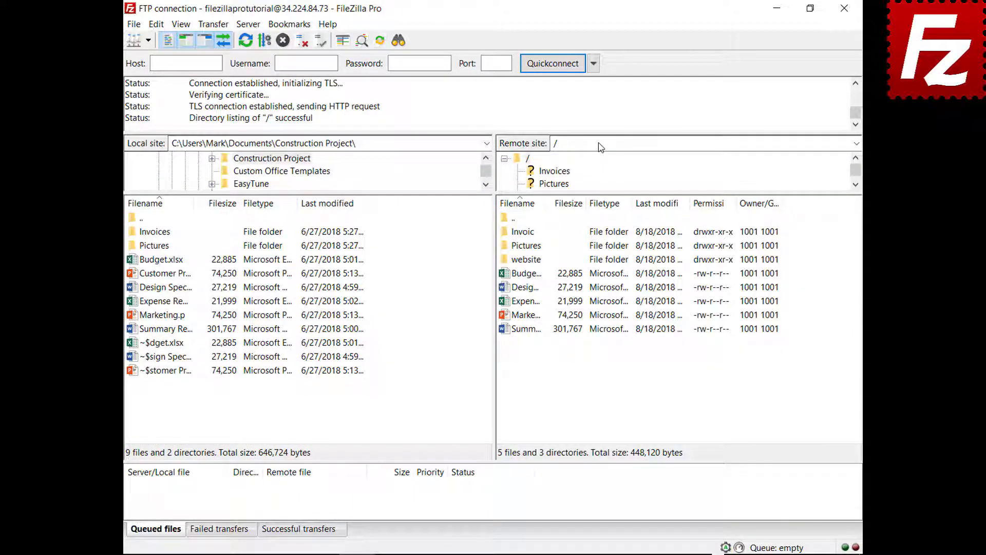
Set new connections to open in a new tab, then connect to the Amazon S3 site.
{"action": "left_click", "coordinate": [156, 24]}
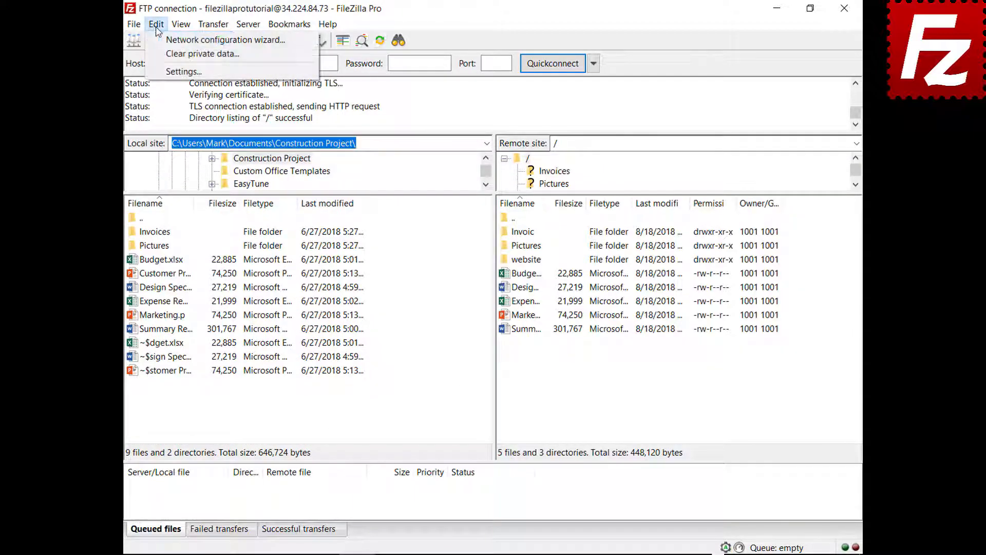
{"action": "left_click", "coordinate": [177, 71]}
{"action": "left_click", "coordinate": [279, 311]}
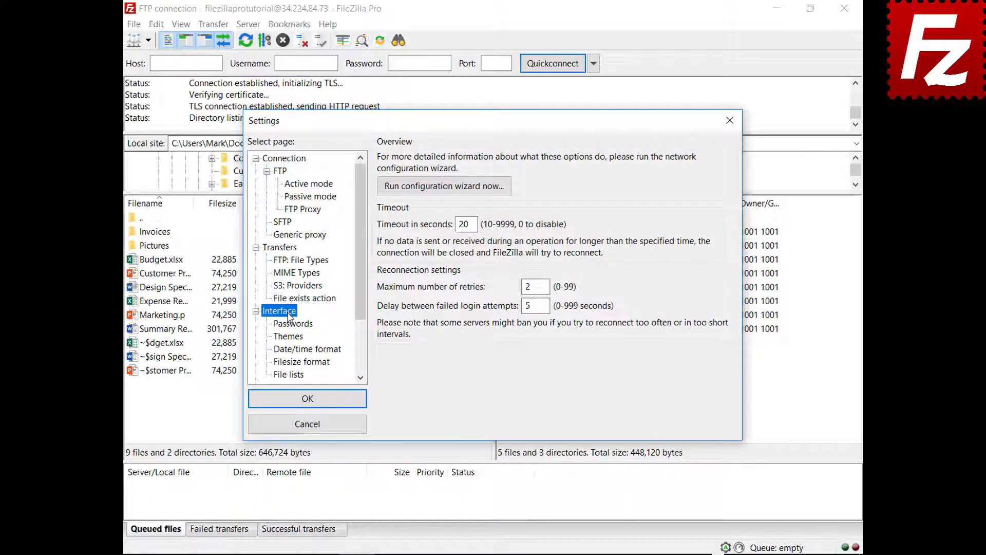
{"action": "left_click", "coordinate": [476, 368]}
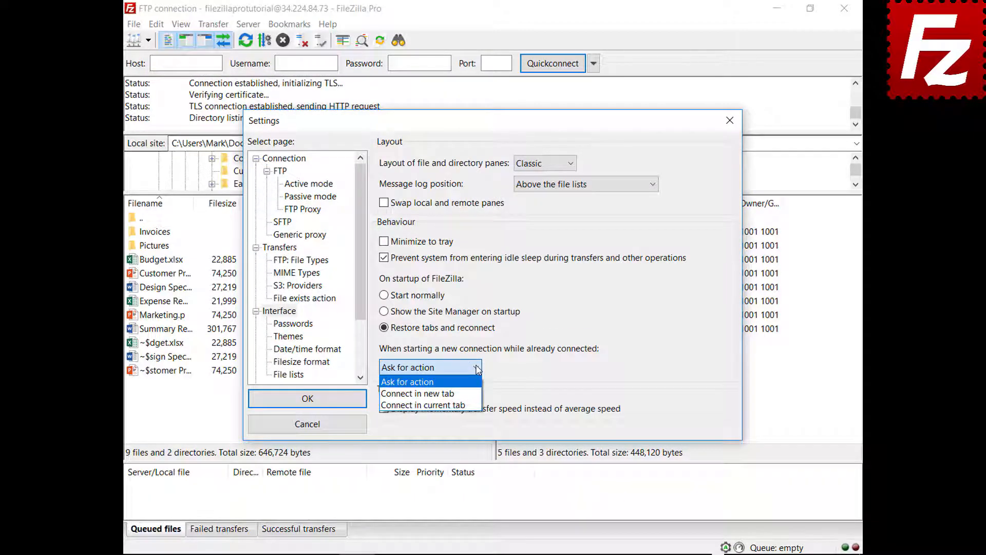
{"action": "left_click", "coordinate": [417, 393]}
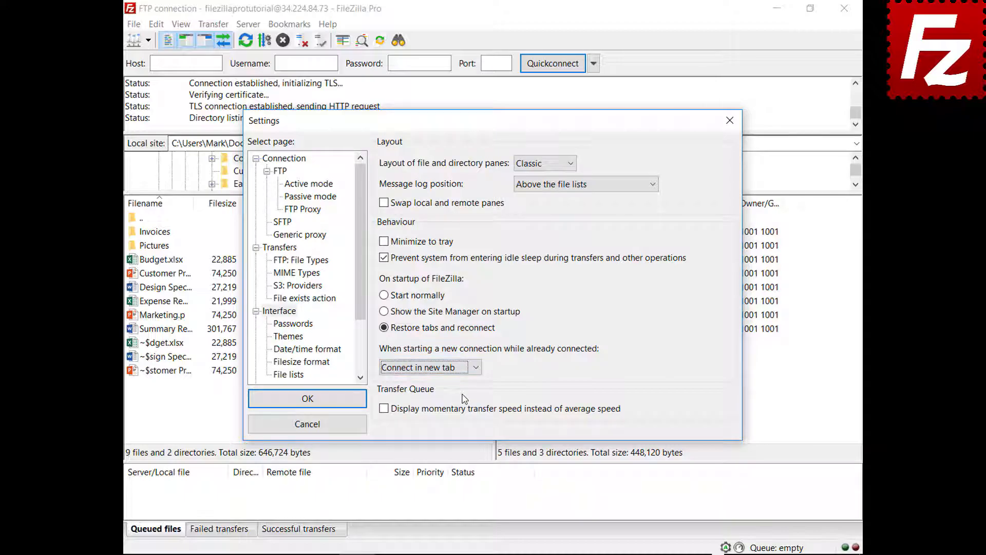
{"action": "left_click", "coordinate": [311, 403]}
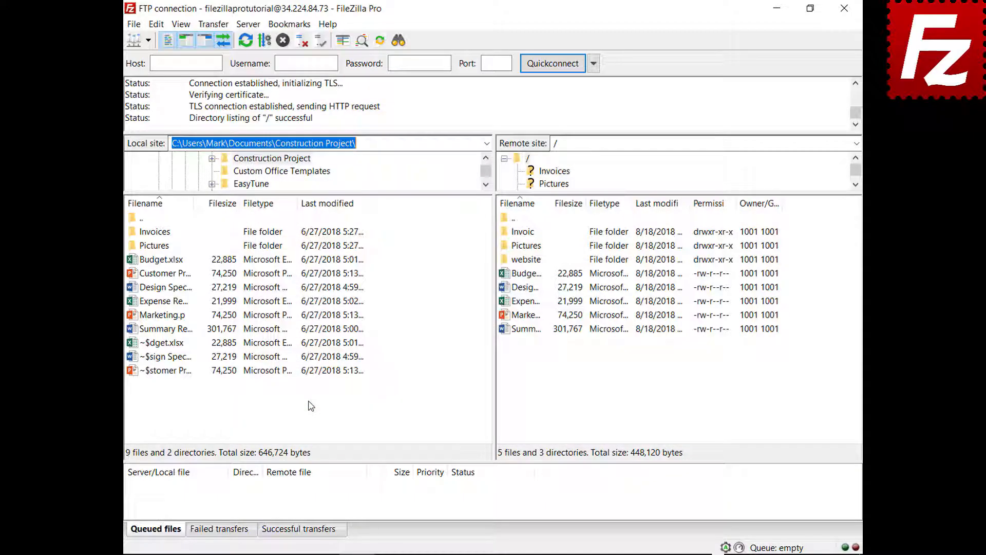
{"action": "left_click", "coordinate": [148, 40]}
{"action": "left_click", "coordinate": [155, 59]}
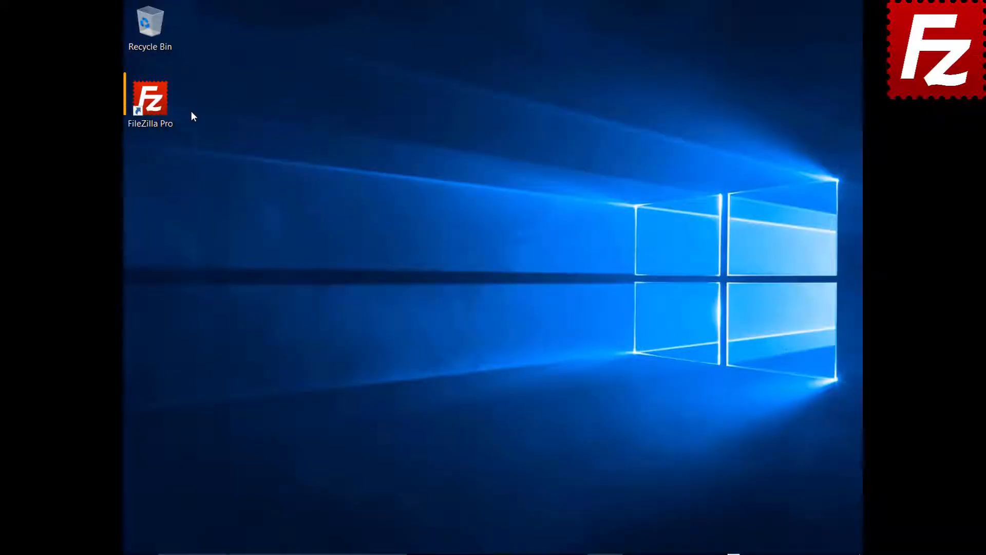
Relaunch FileZilla Pro, connect to Amazon S3, and open the filezillaprobucket bucket.
{"action": "double_click", "coordinate": [154, 106]}
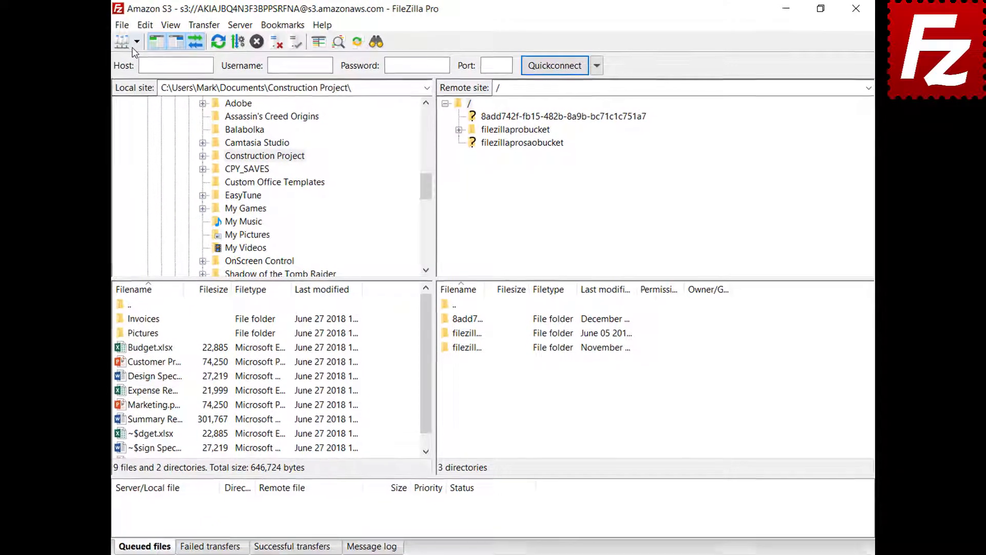
{"action": "left_click", "coordinate": [148, 41]}
{"action": "left_click", "coordinate": [146, 62]}
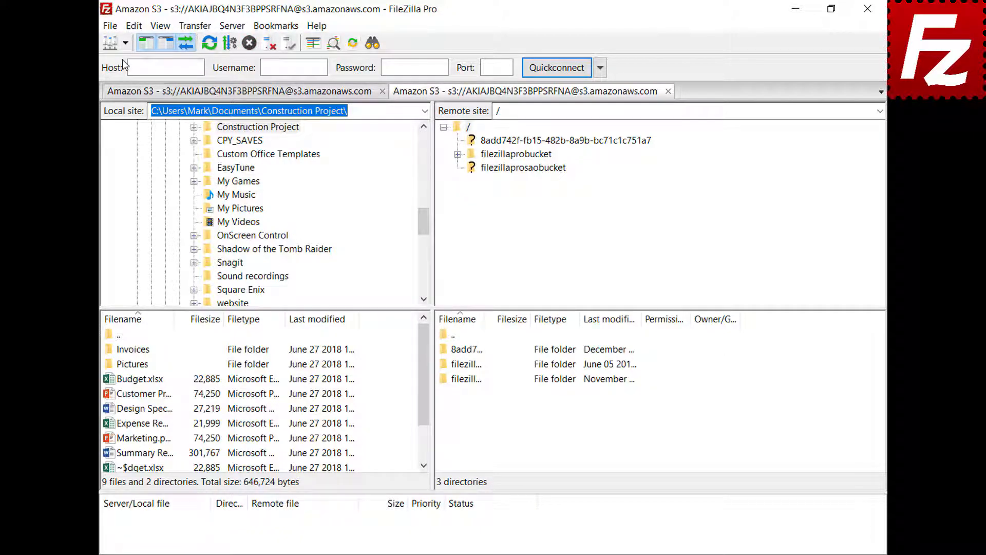
{"action": "left_click", "coordinate": [521, 155]}
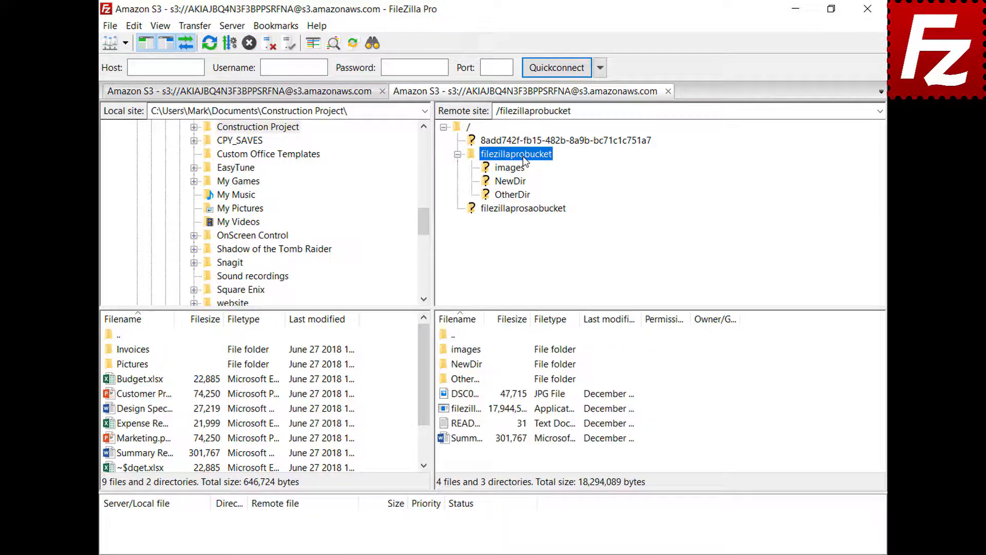
Add a 'New line' line to README.TXT in Notepad, save it, and upload it back.
{"action": "right_click", "coordinate": [462, 425]}
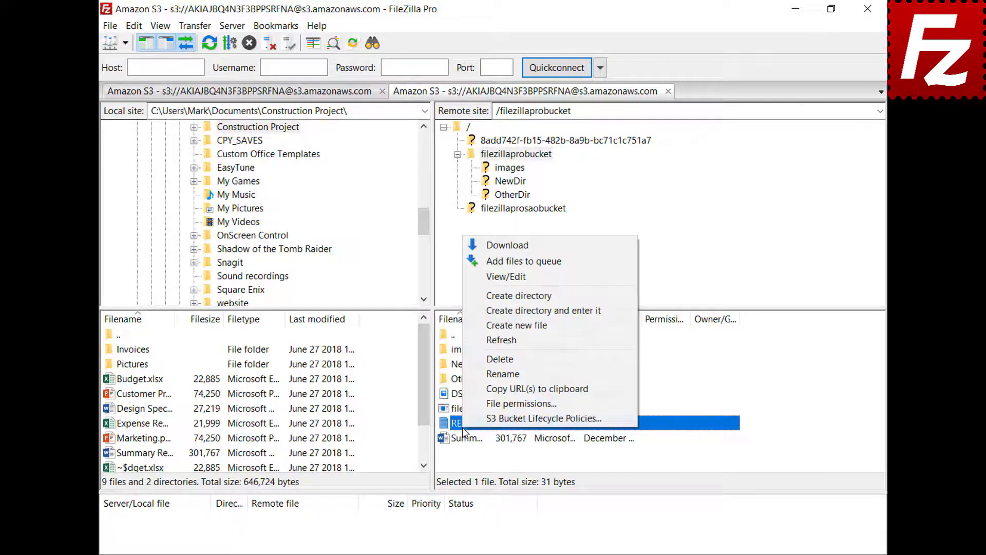
{"action": "left_click", "coordinate": [507, 282]}
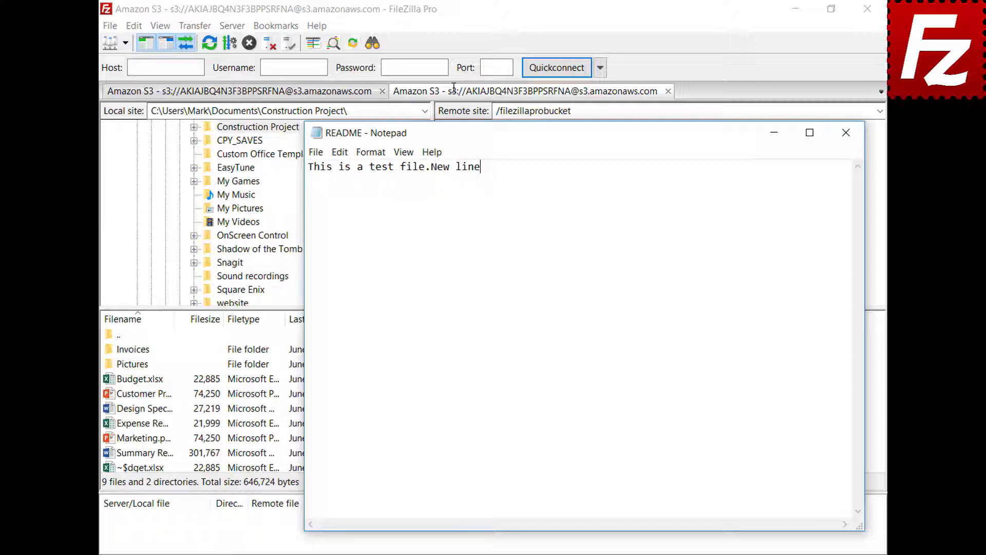
{"action": "key", "text": "Return"}
{"action": "type", "text": "New line"}
{"action": "left_click", "coordinate": [847, 140]}
{"action": "left_click", "coordinate": [453, 316]}
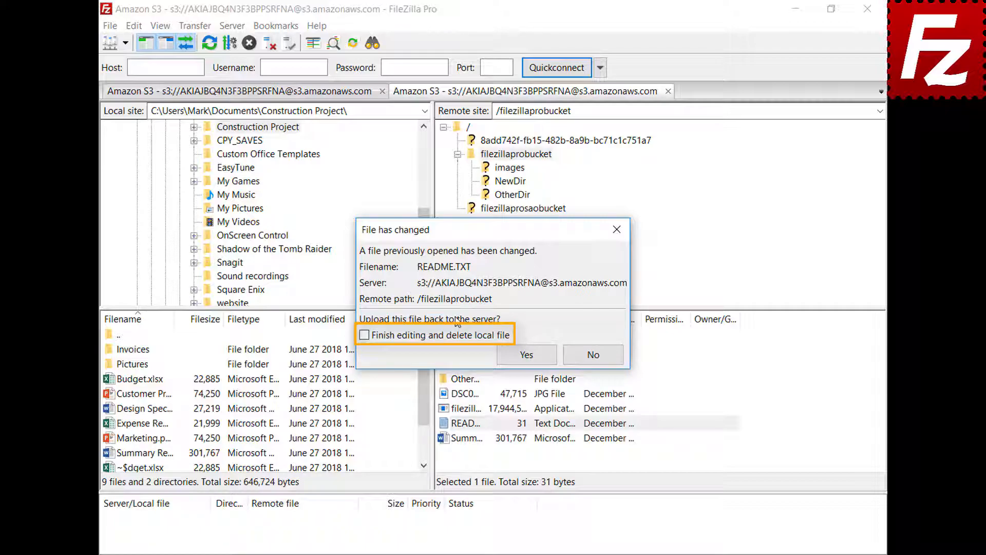
{"action": "left_click", "coordinate": [527, 355]}
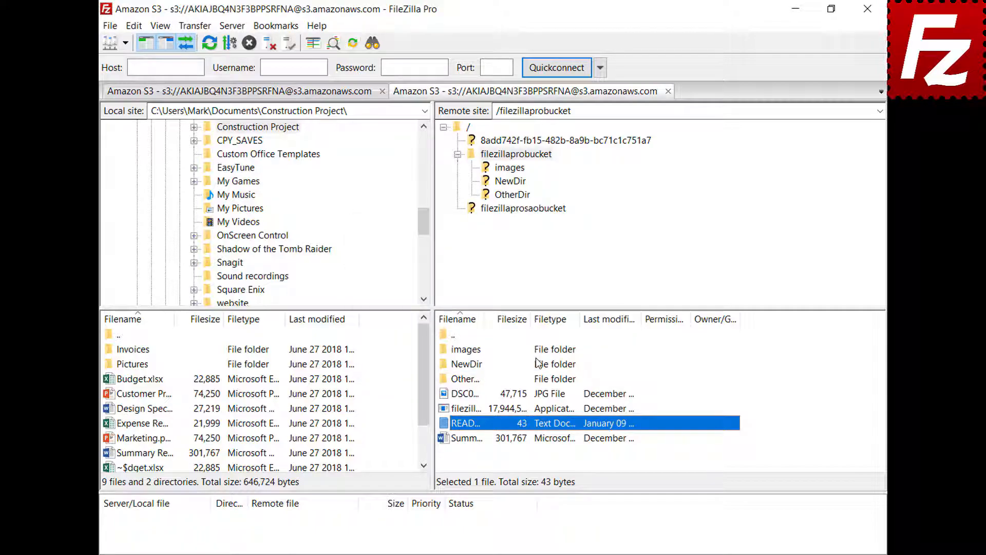
{"action": "left_click", "coordinate": [108, 25]}
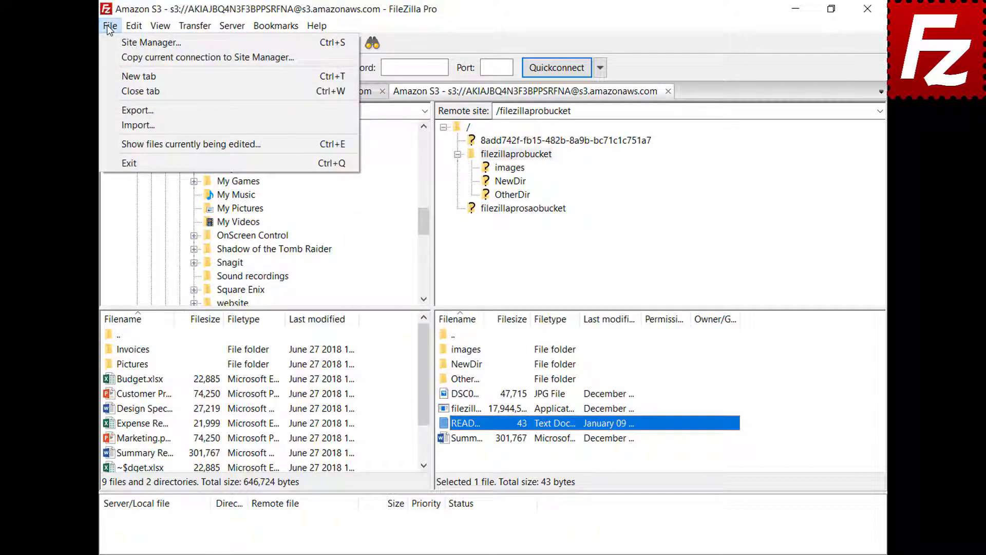
{"action": "left_click", "coordinate": [128, 144]}
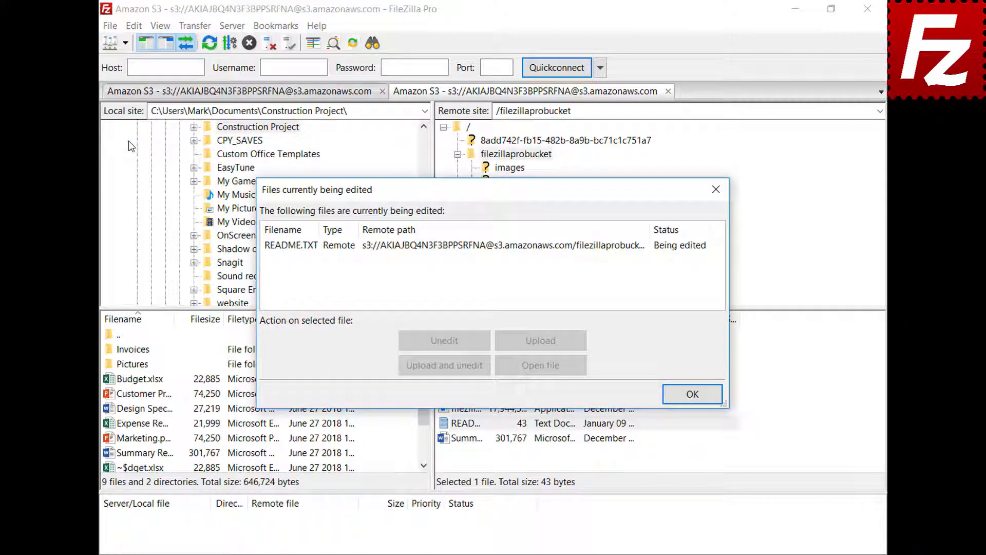
{"action": "left_click", "coordinate": [461, 247]}
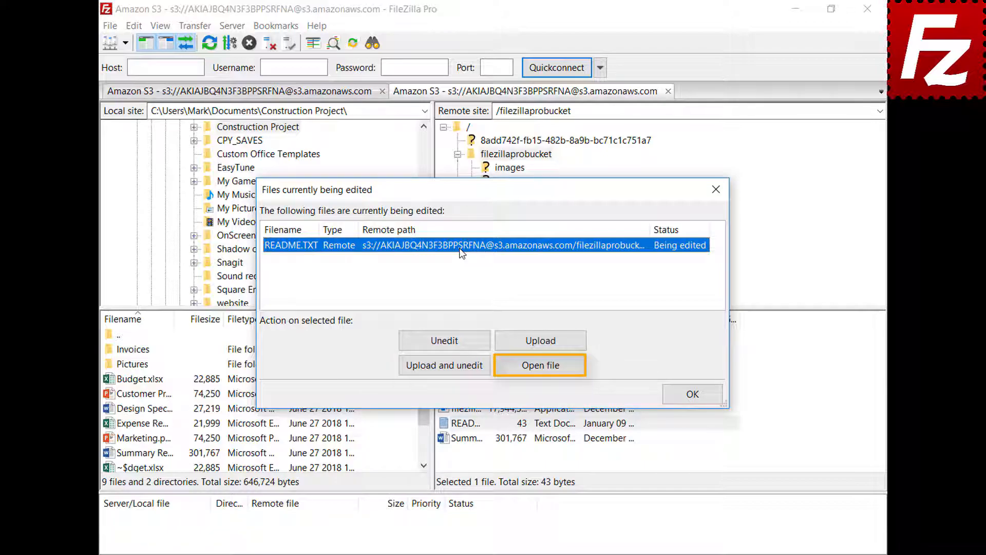
{"action": "left_click", "coordinate": [691, 393]}
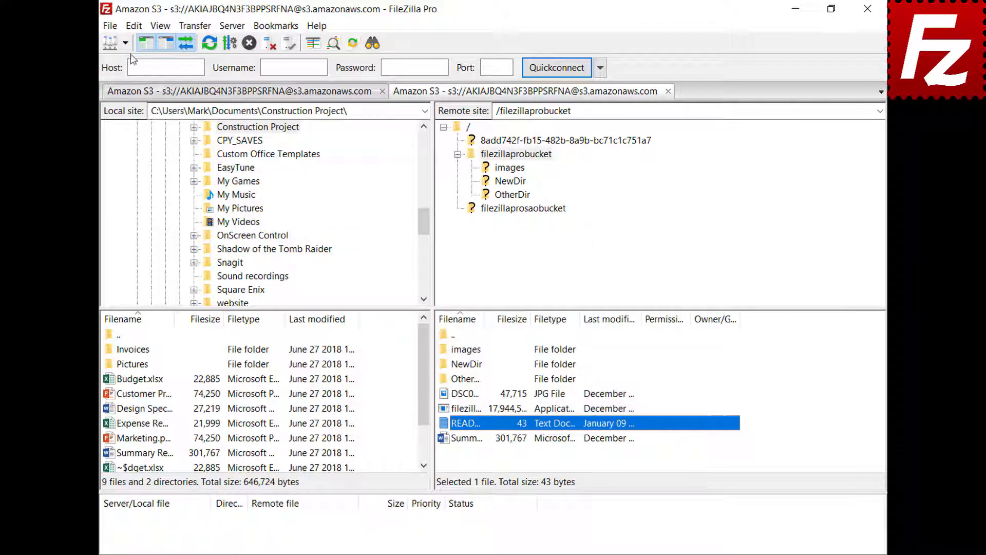
Add a filetype association opening jpg files with C:\Windows\system32\mspaint.exe.
{"action": "left_click", "coordinate": [134, 26]}
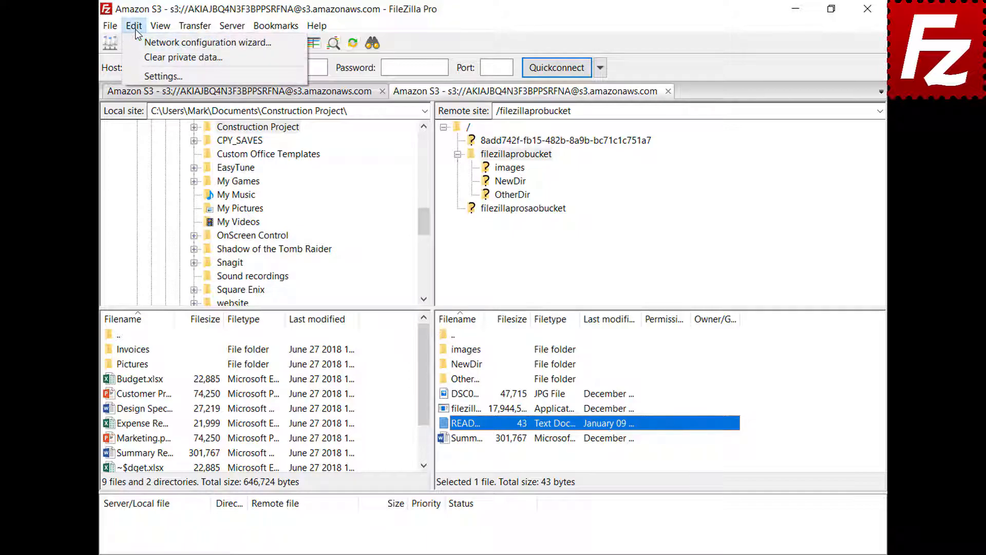
{"action": "left_click", "coordinate": [141, 77]}
{"action": "left_click_drag", "start_coordinate": [350, 203], "coordinate": [357, 267]}
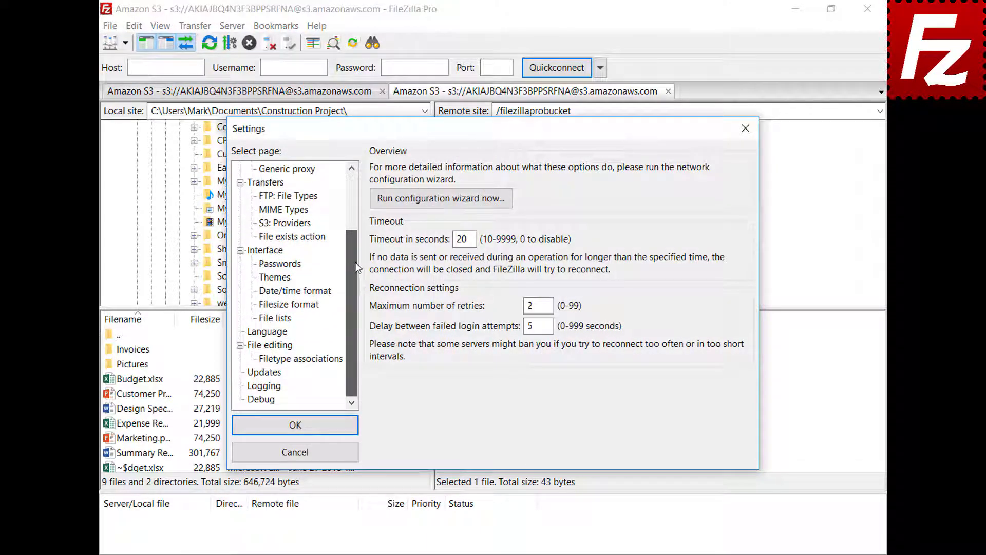
{"action": "left_click", "coordinate": [254, 345]}
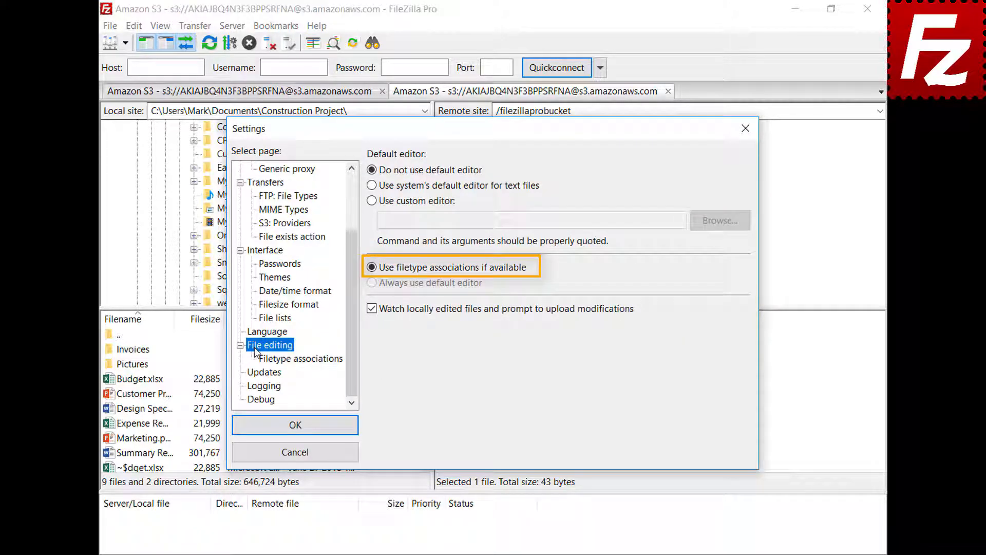
{"action": "left_click", "coordinate": [310, 363]}
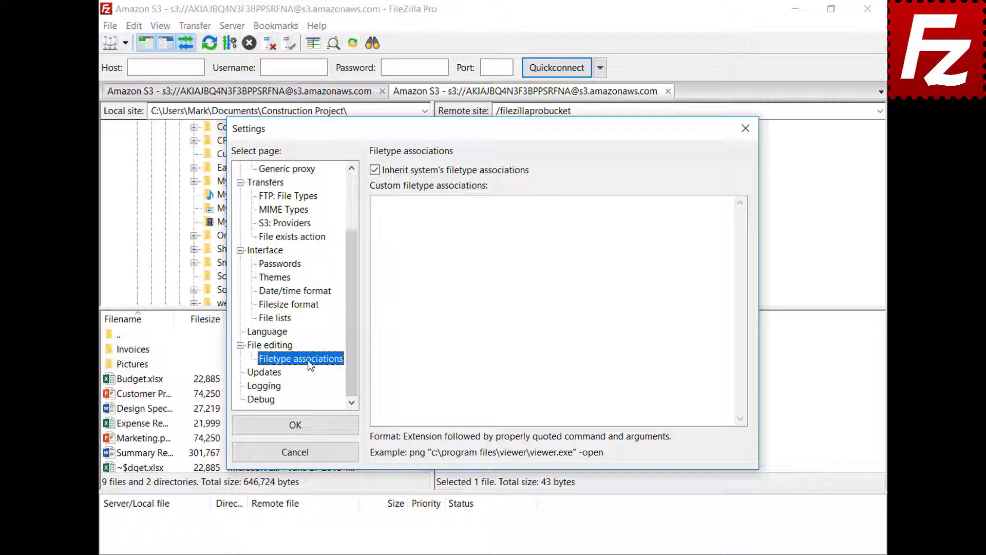
{"action": "left_click", "coordinate": [712, 214]}
{"action": "type", "text": "jpg \"C:\\Windows\\system32\\mspaint.exe\""}
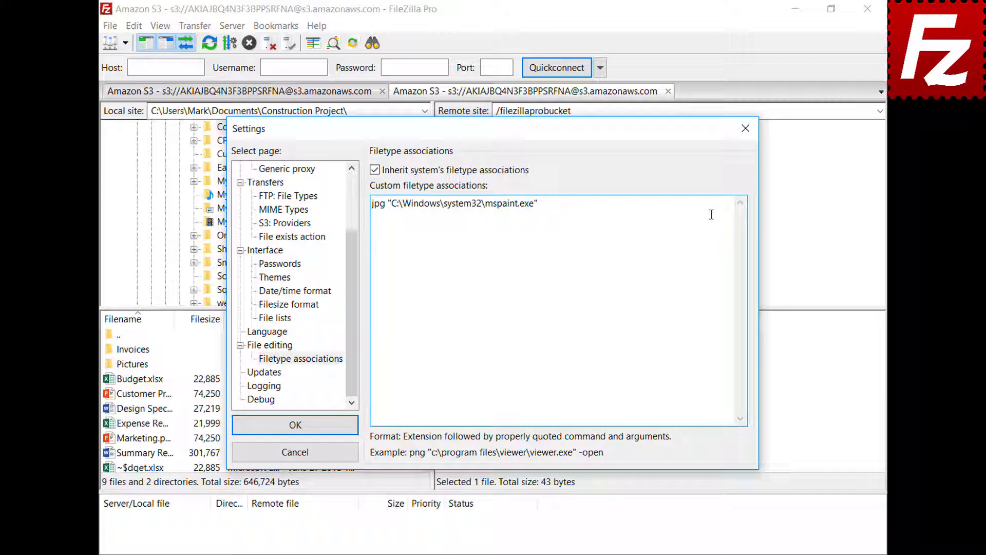
{"action": "left_click", "coordinate": [242, 431]}
Open the bucket's JPG photo in Paint to confirm the association, then close Paint.
{"action": "right_click", "coordinate": [442, 394]}
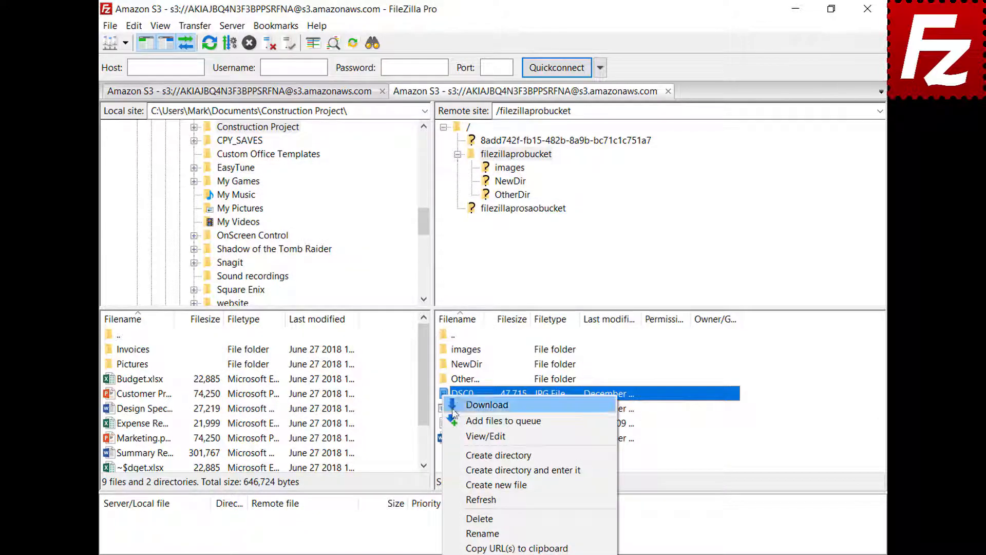
{"action": "left_click", "coordinate": [477, 436]}
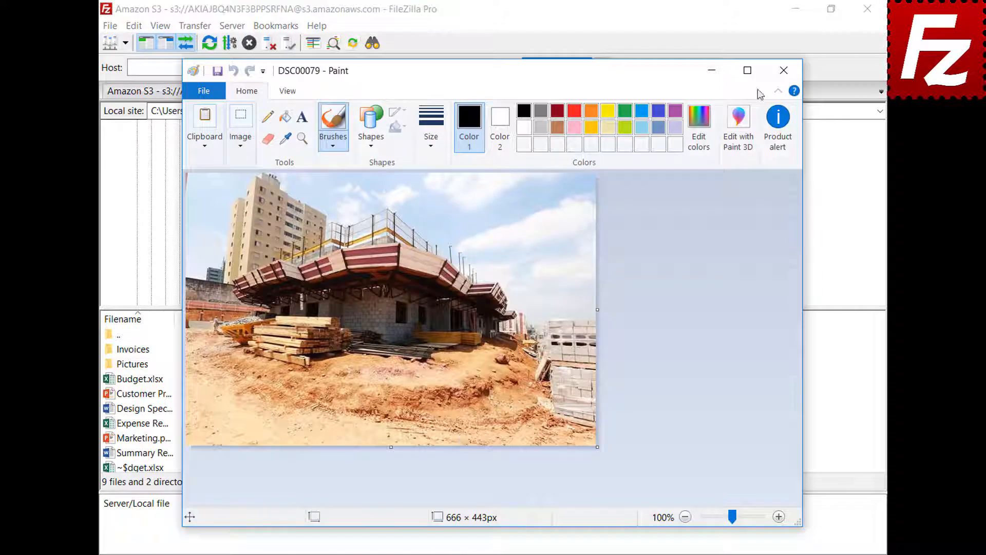
{"action": "left_click", "coordinate": [783, 70]}
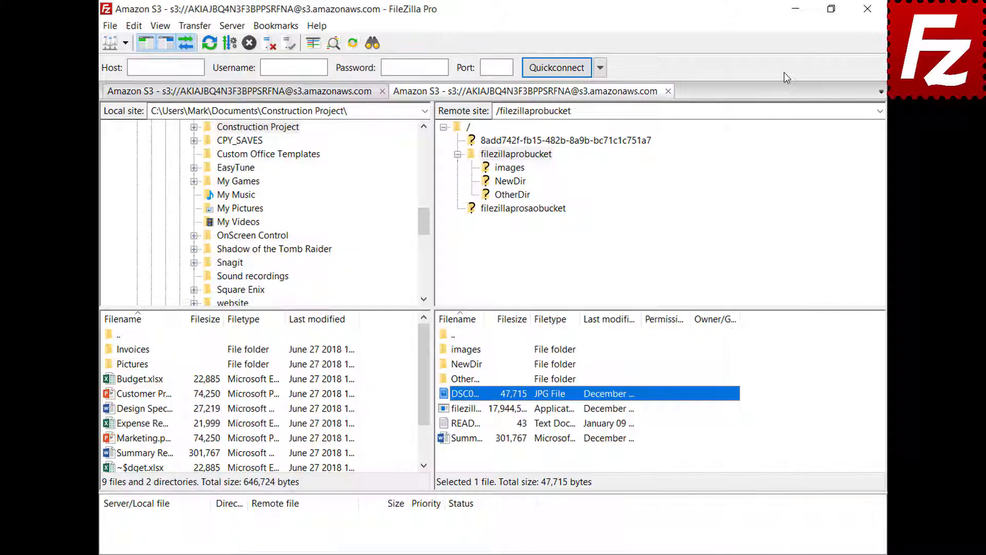
Reopen Settings at the File editing page.
{"action": "left_click", "coordinate": [134, 27]}
{"action": "left_click", "coordinate": [142, 75]}
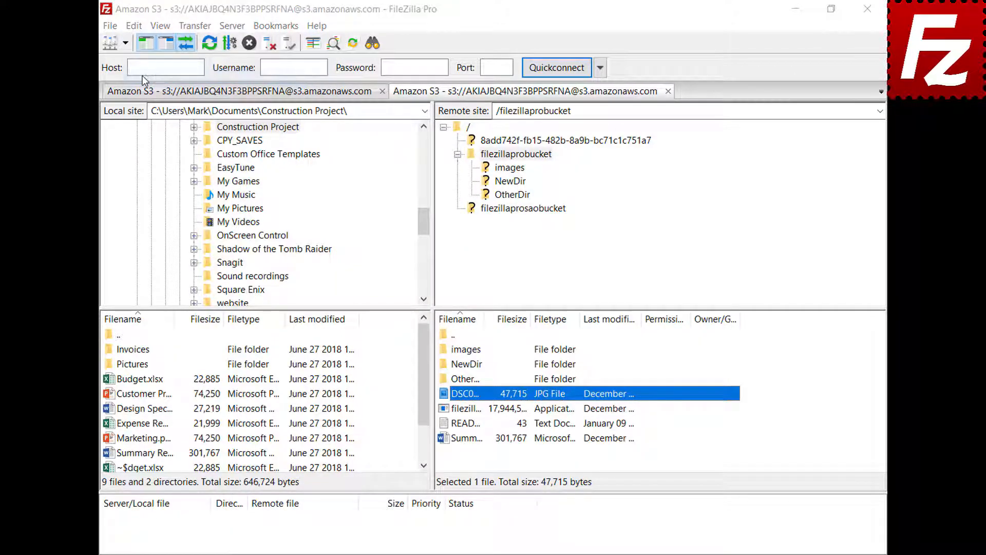
{"action": "scroll", "coordinate": [350, 190], "scroll_direction": "down", "scroll_amount": 1}
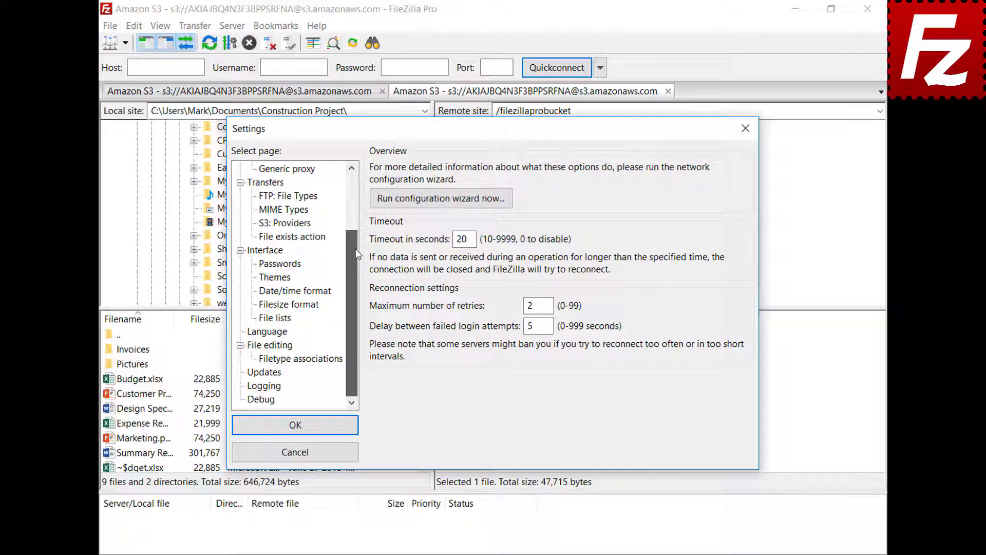
{"action": "left_click", "coordinate": [256, 348]}
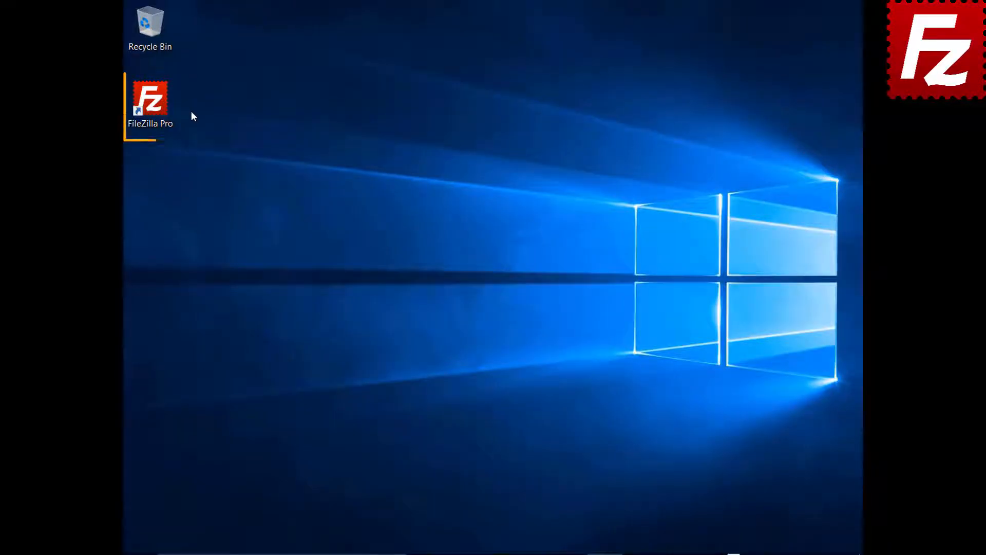
Relaunch FileZilla Pro from the desktop shortcut.
{"action": "left_click", "coordinate": [156, 107]}
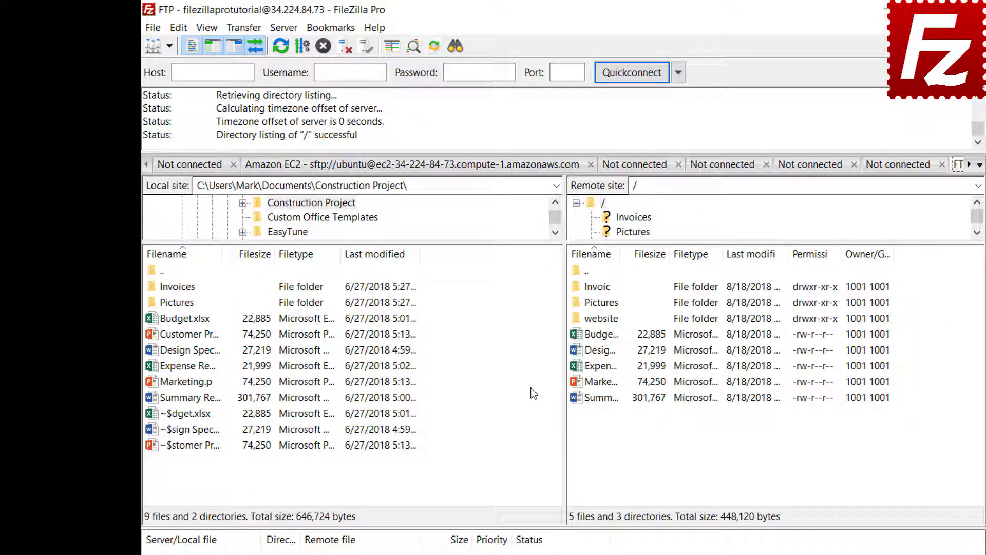
Start a new site-specific bookmark named 'FTP-Pictures'.
{"action": "left_click", "coordinate": [330, 27]}
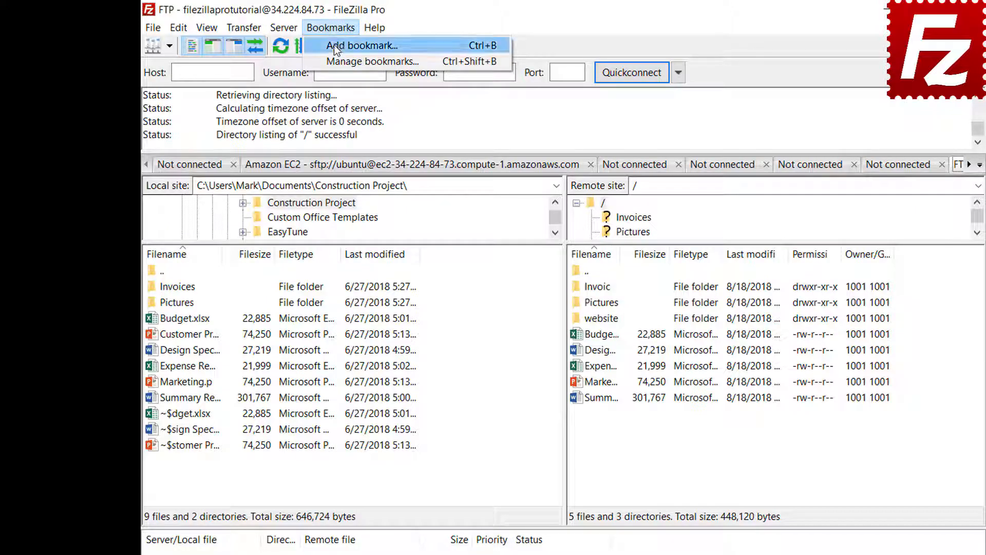
{"action": "left_click", "coordinate": [335, 47]}
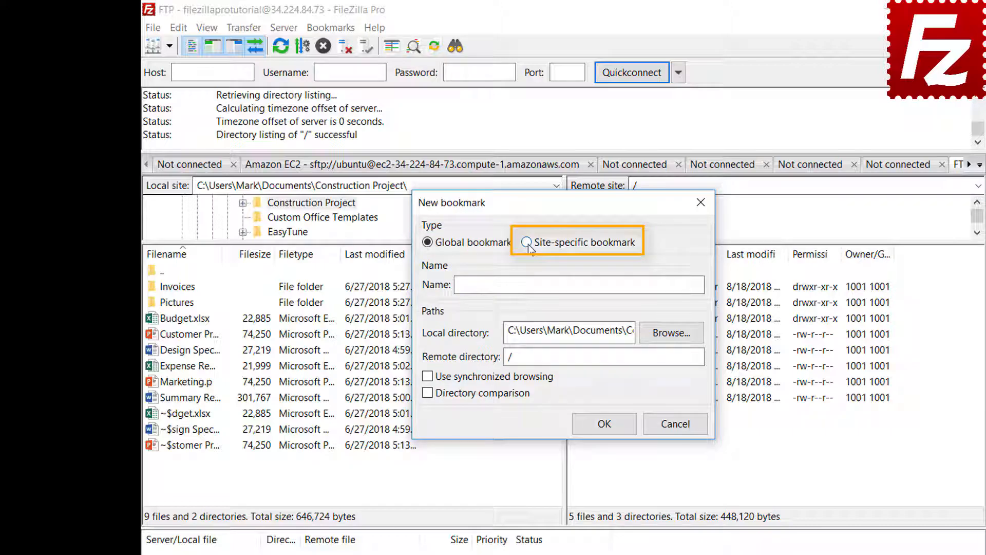
{"action": "left_click", "coordinate": [528, 245]}
{"action": "left_click", "coordinate": [652, 282]}
{"action": "type", "text": "FTP-Pi"}
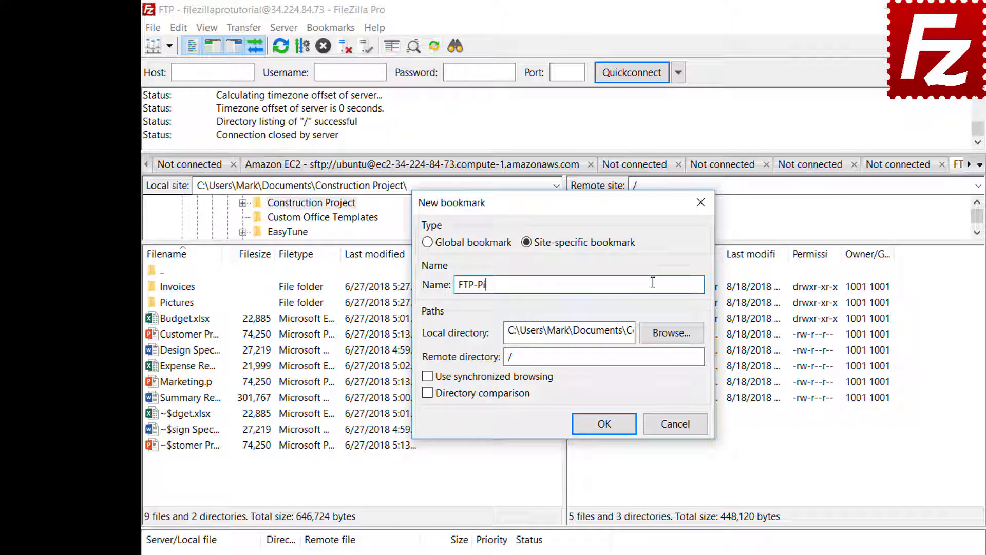
{"action": "type", "text": "ctures"}
Set its local directory to the Pictures folder and remote directory to /Pictures, then save it.
{"action": "left_click", "coordinate": [672, 335]}
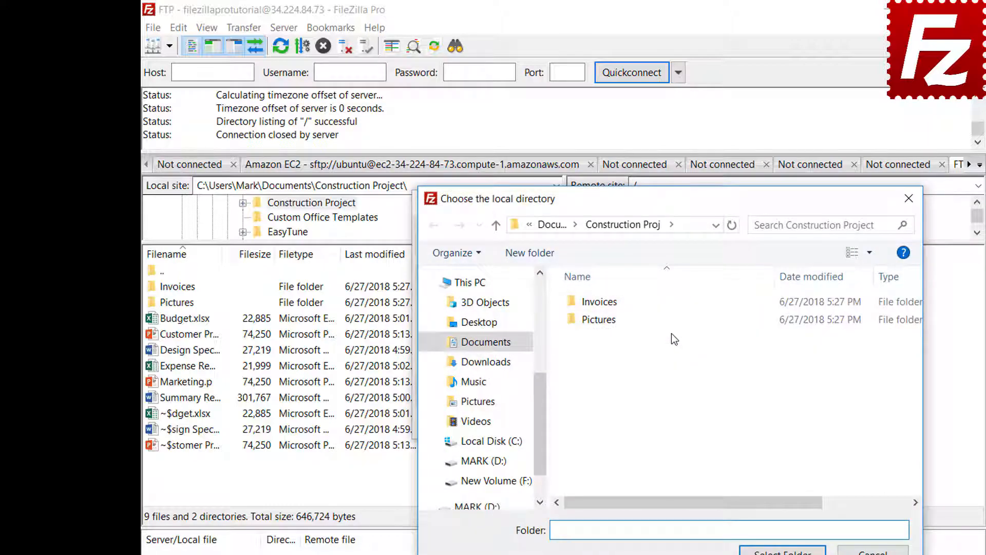
{"action": "double_click", "coordinate": [600, 320]}
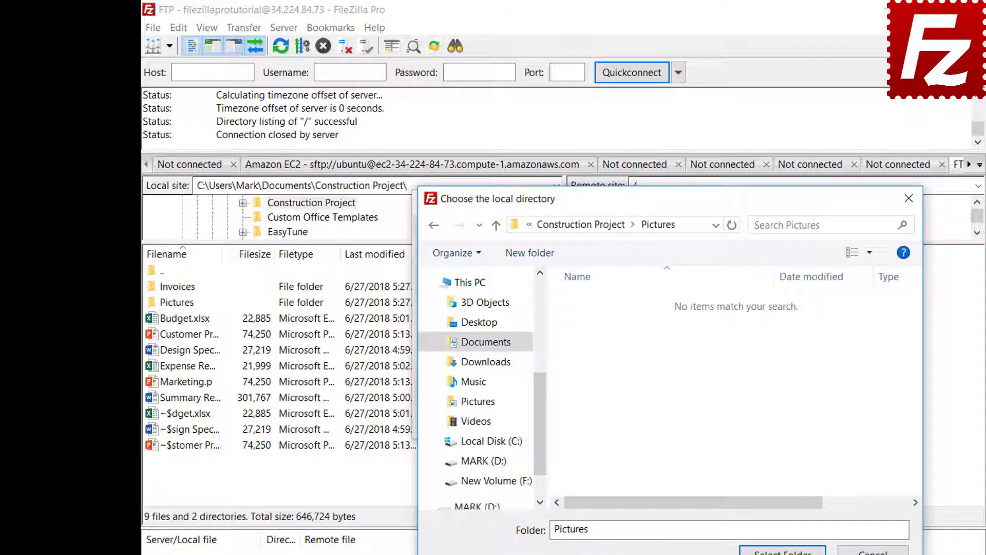
{"action": "left_click", "coordinate": [782, 551]}
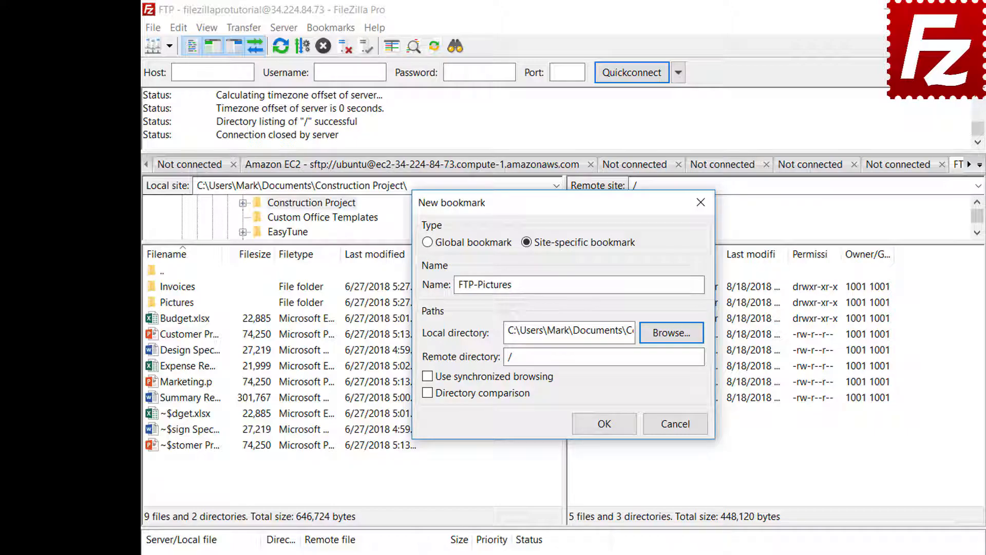
{"action": "left_click", "coordinate": [674, 361]}
{"action": "type", "text": "ictures"}
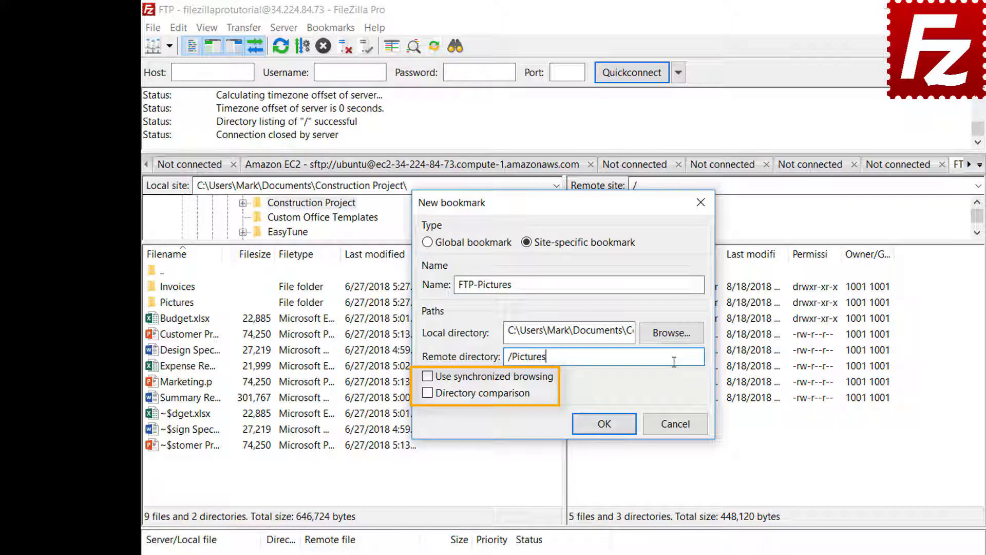
{"action": "left_click", "coordinate": [613, 431]}
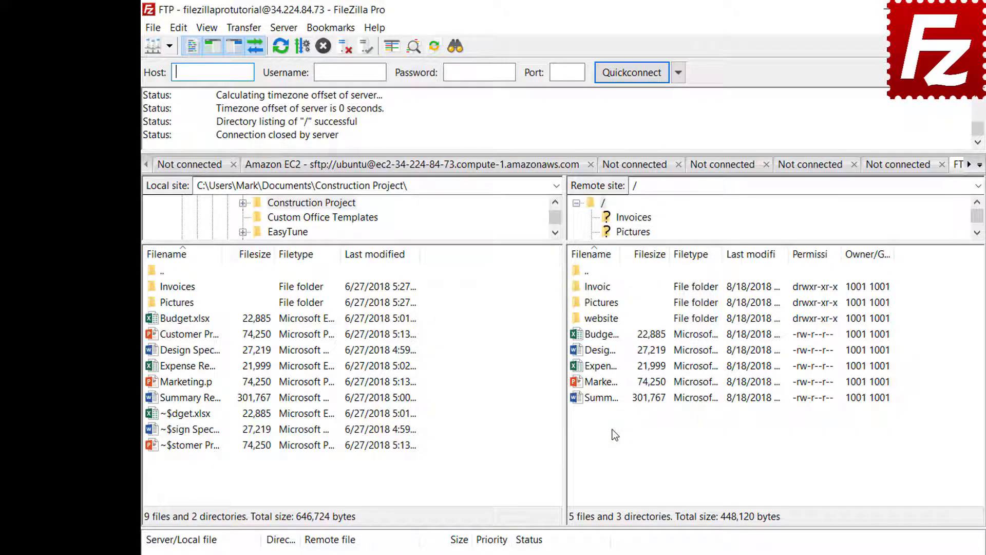
Connect through the FTP-Pictures bookmark, then disconnect from the server.
{"action": "left_click", "coordinate": [331, 29]}
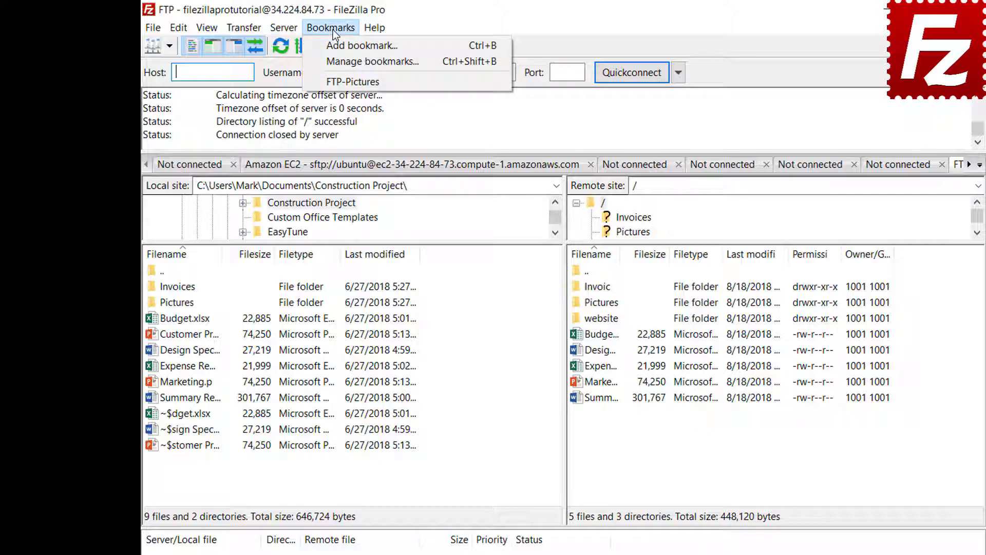
{"action": "left_click", "coordinate": [333, 81]}
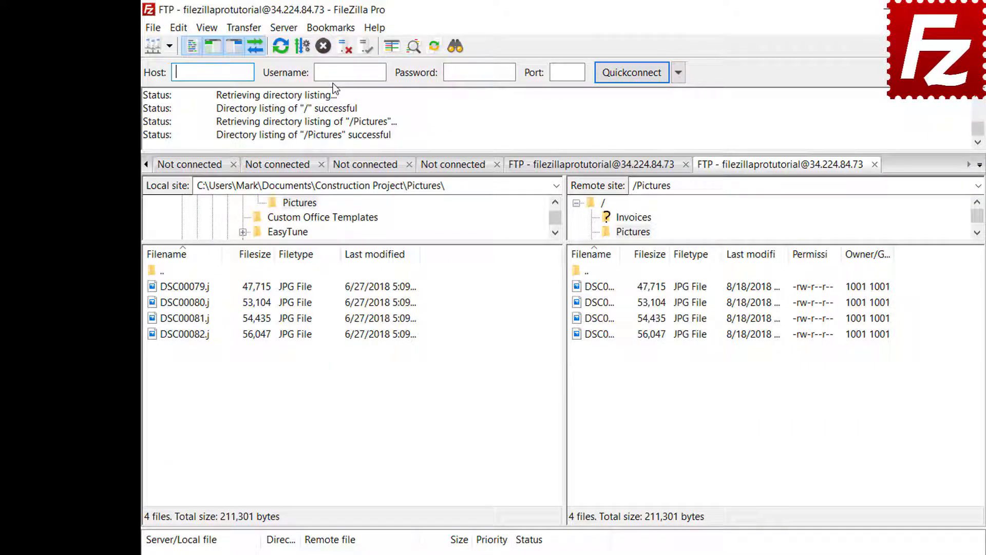
{"action": "left_click", "coordinate": [344, 48]}
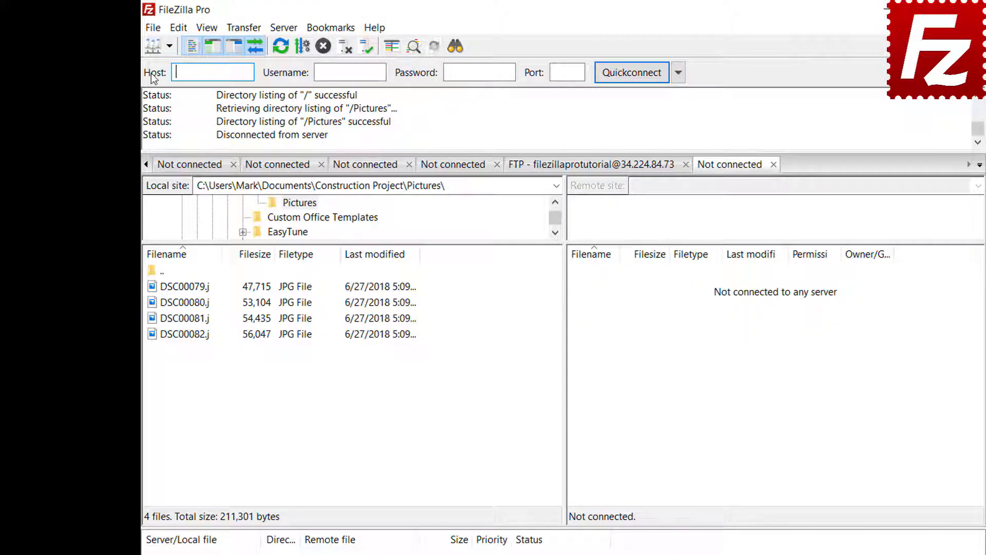
Reconnect with the FTP-Pictures bookmark from Site Manager, then open bookmark management.
{"action": "left_click", "coordinate": [153, 28]}
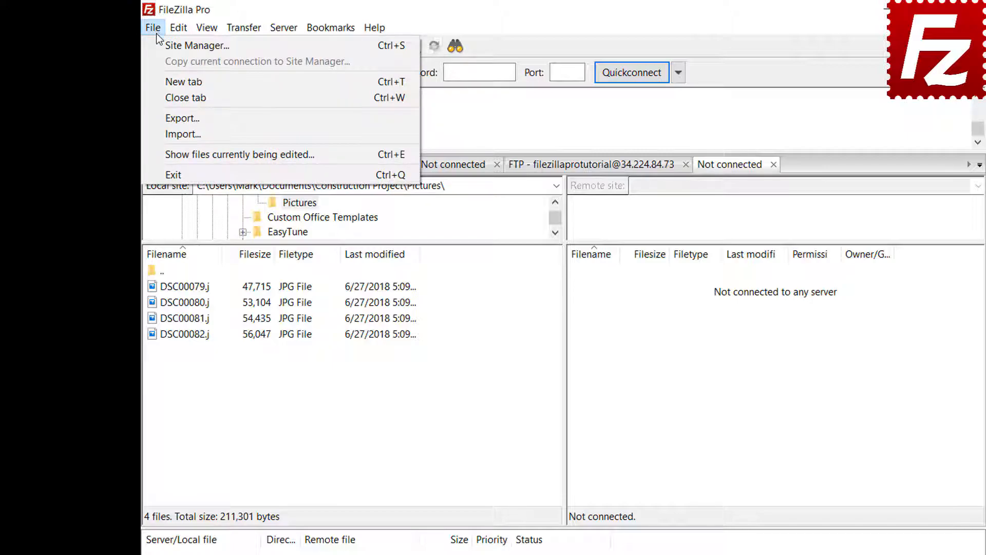
{"action": "left_click", "coordinate": [160, 45]}
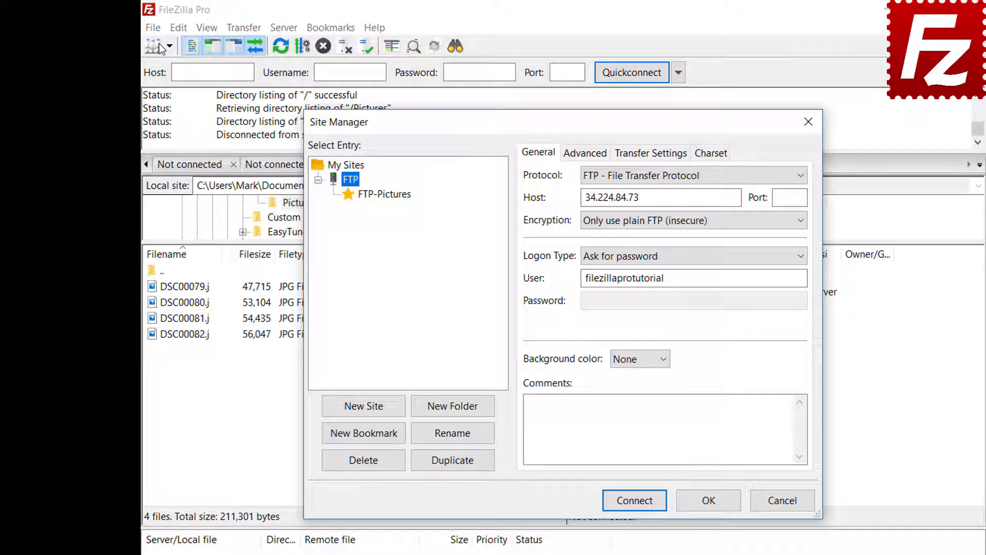
{"action": "left_click", "coordinate": [386, 197]}
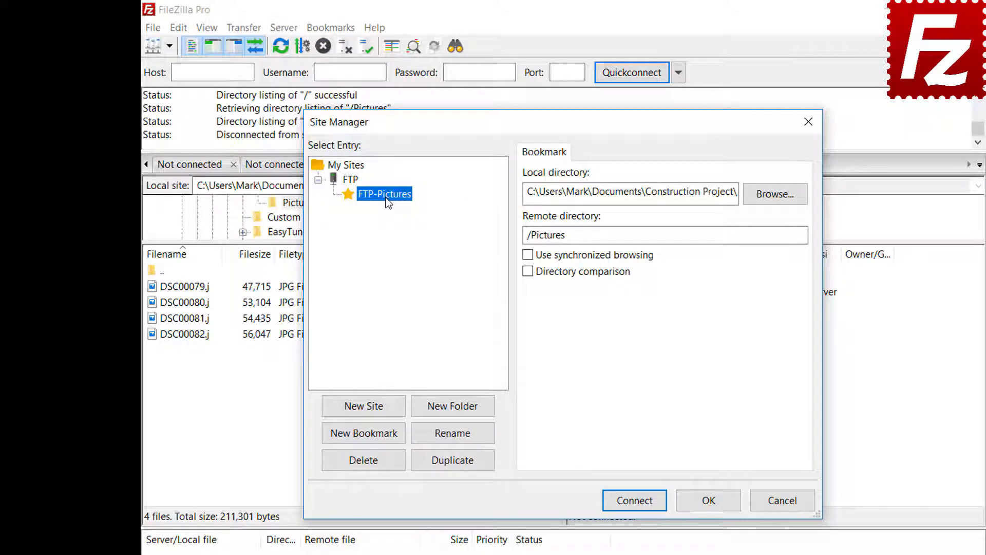
{"action": "left_click", "coordinate": [642, 503]}
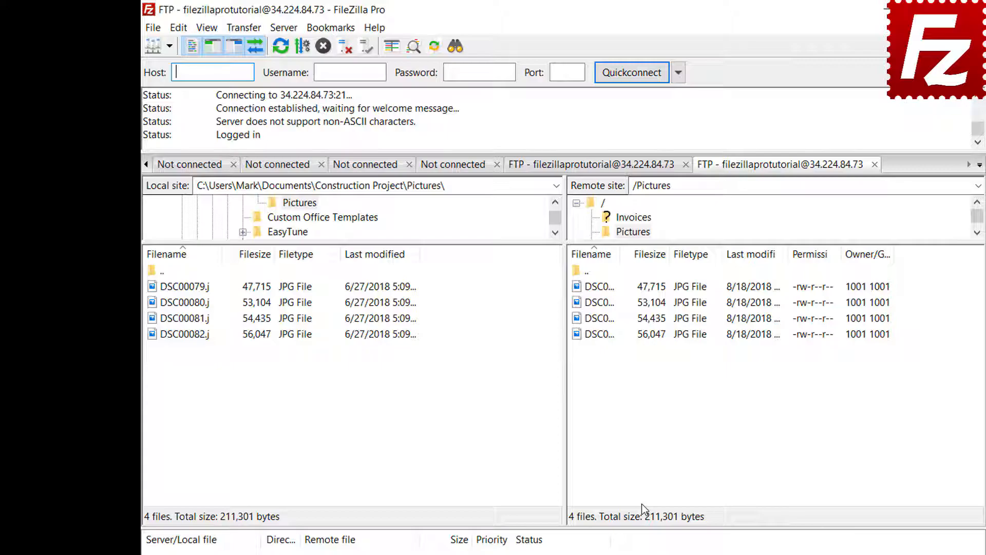
{"action": "left_click", "coordinate": [337, 29]}
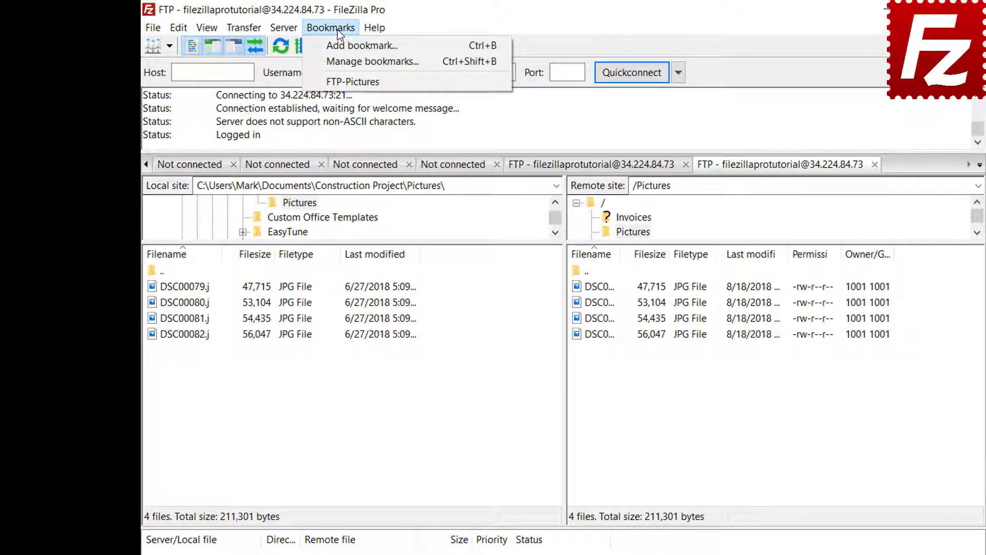
{"action": "left_click", "coordinate": [340, 56]}
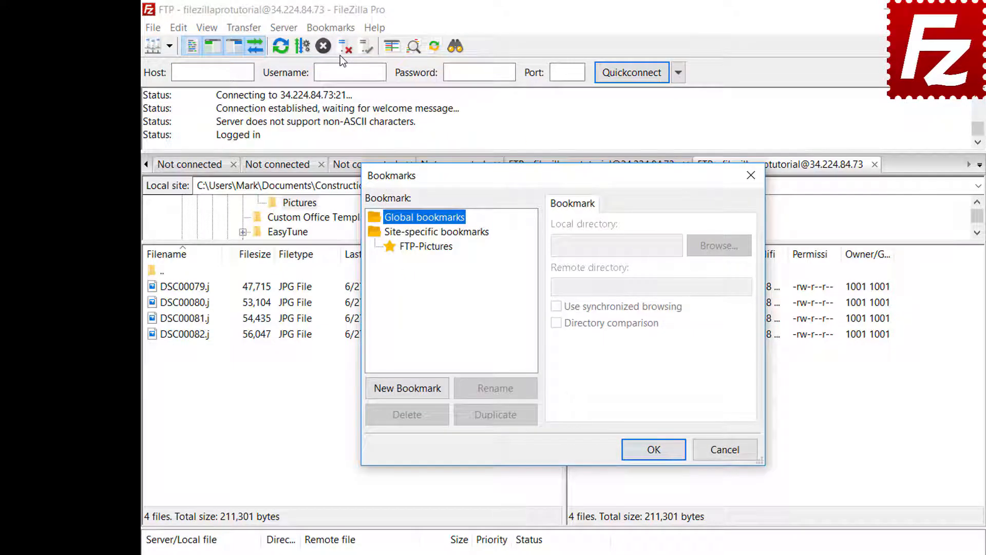
Select FTP-Pictures in the Bookmarks dialog to review its local and remote directories.
{"action": "left_click", "coordinate": [431, 247]}
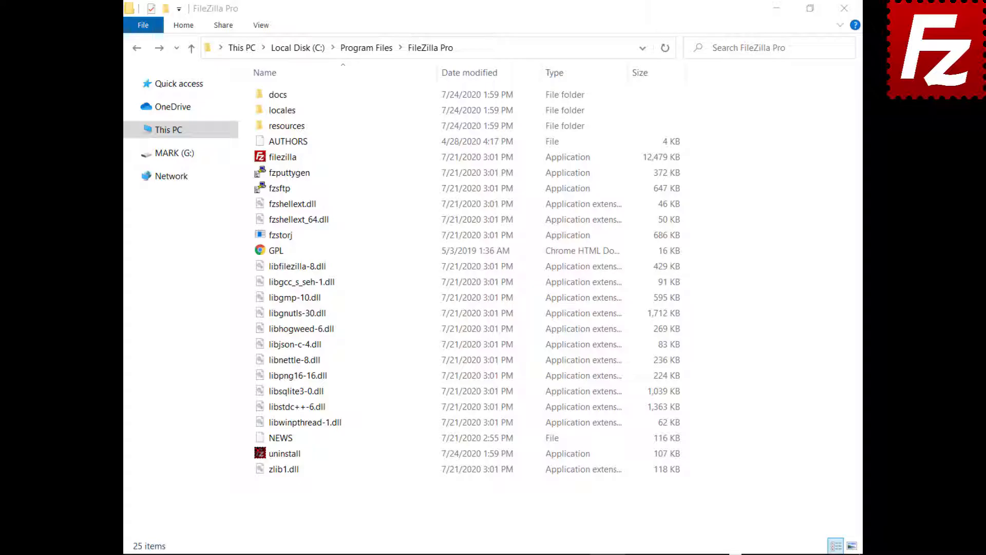
Open the docs folder and load its fzdefaults.xml sample into Notepad.
{"action": "left_click", "coordinate": [271, 98]}
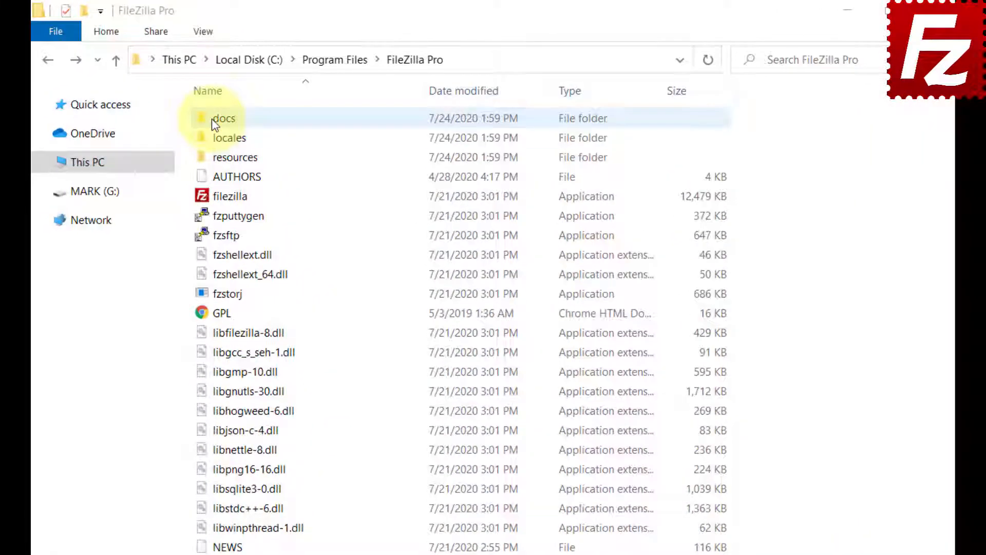
{"action": "double_click", "coordinate": [215, 123]}
{"action": "double_click", "coordinate": [204, 120]}
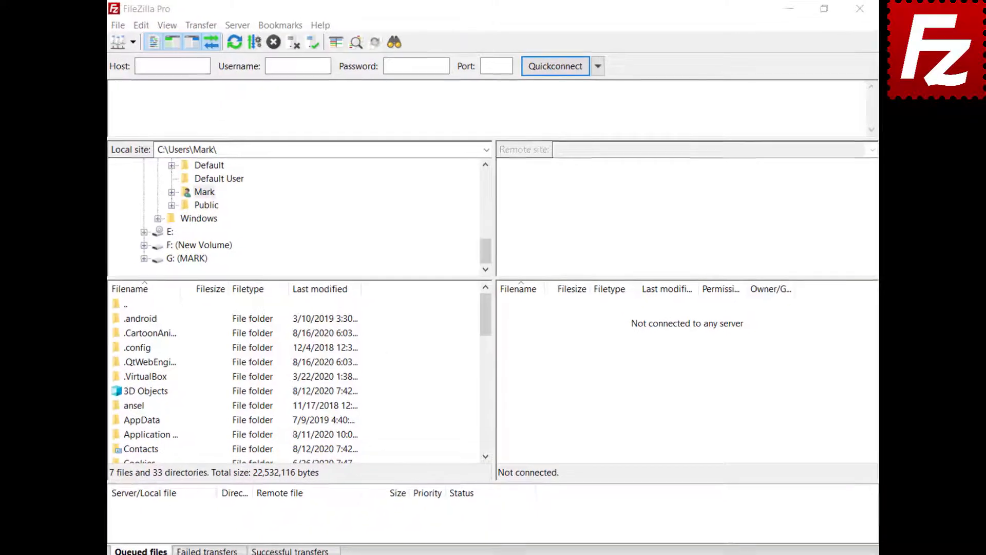
Export settings including Site Manager entries as fzdefaults.xml in Documents.
{"action": "left_click", "coordinate": [107, 27]}
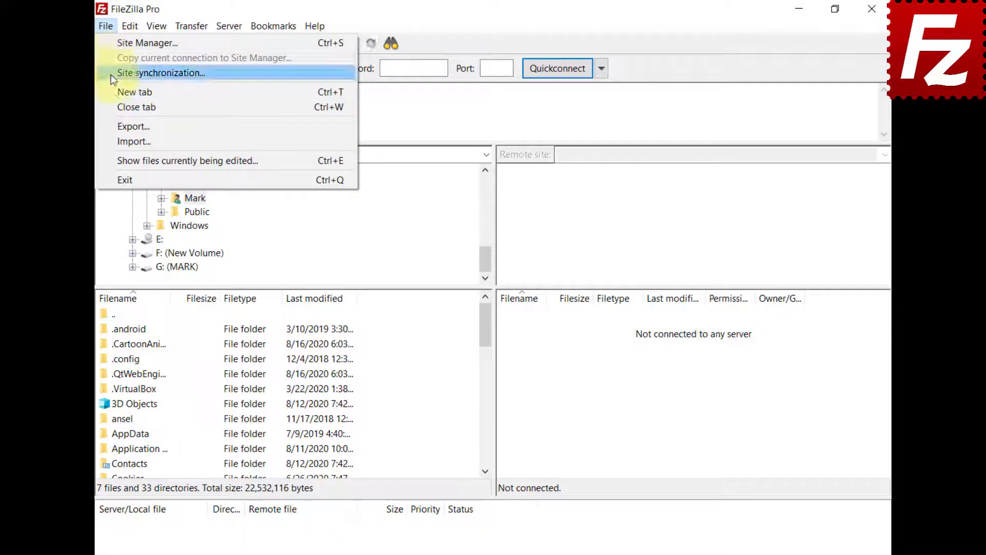
{"action": "left_click", "coordinate": [115, 125]}
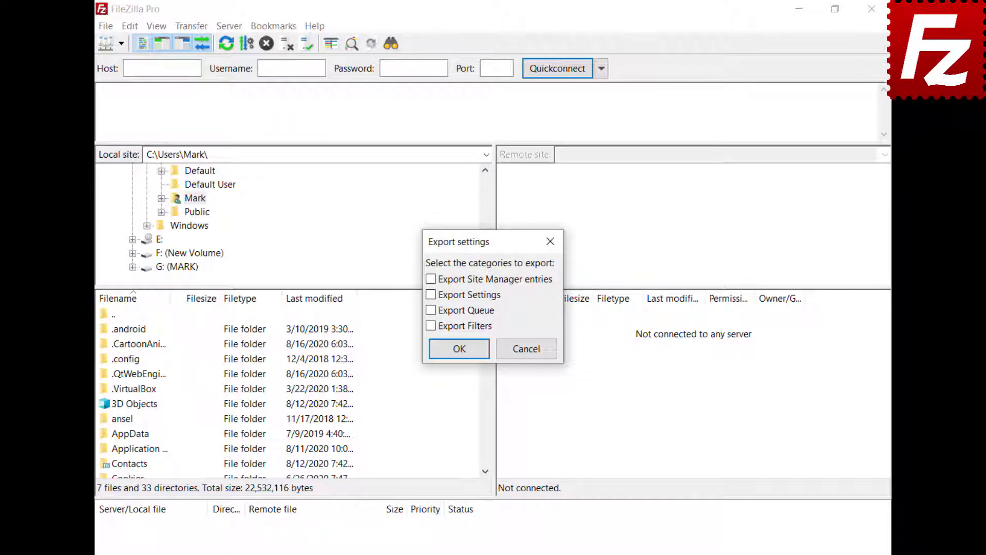
{"action": "left_click", "coordinate": [431, 280]}
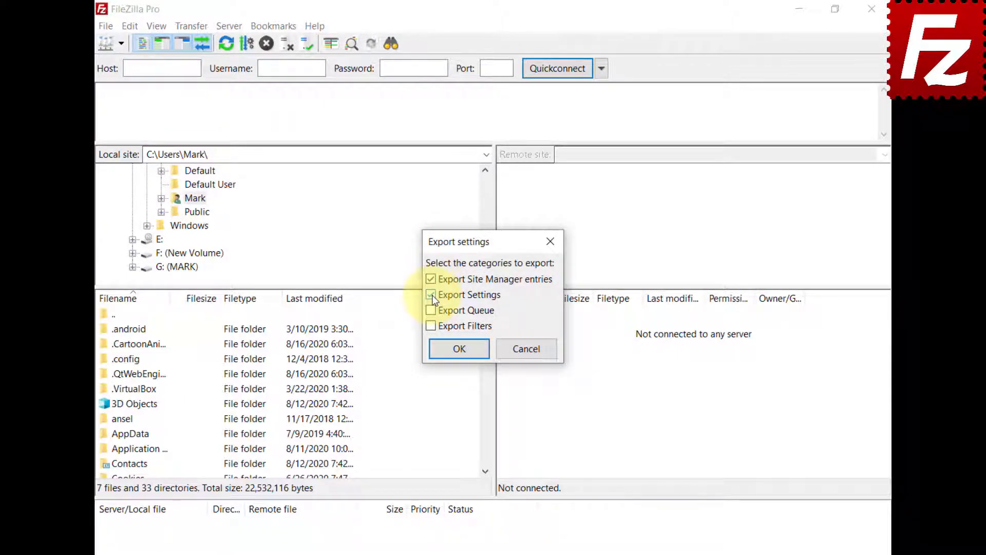
{"action": "left_click", "coordinate": [462, 352]}
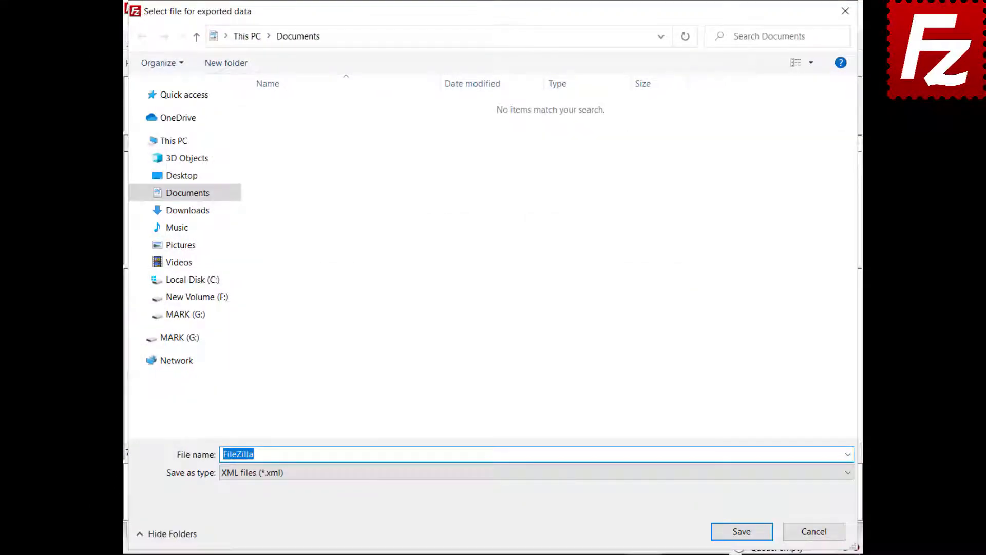
{"action": "type", "text": "fzdefaults"}
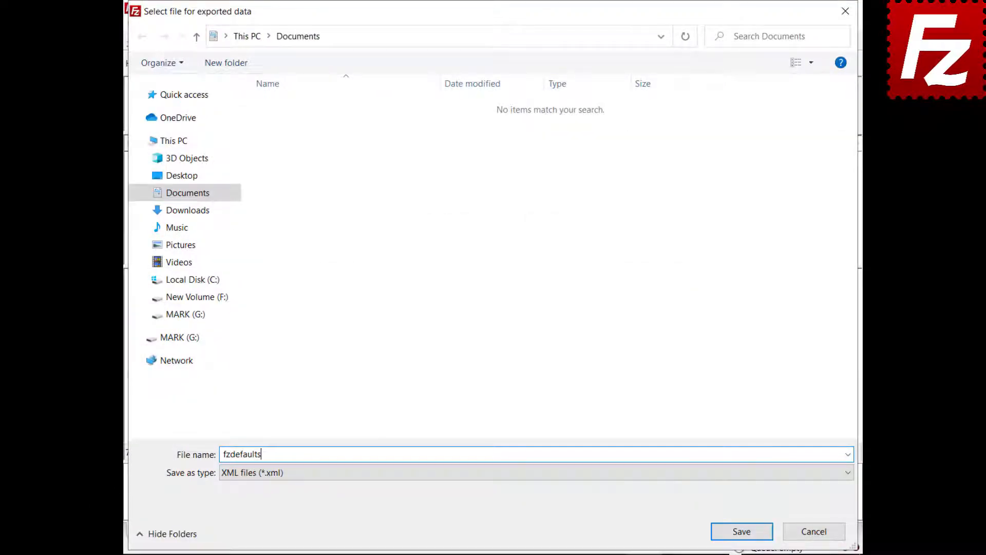
{"action": "type", "text": ".xml"}
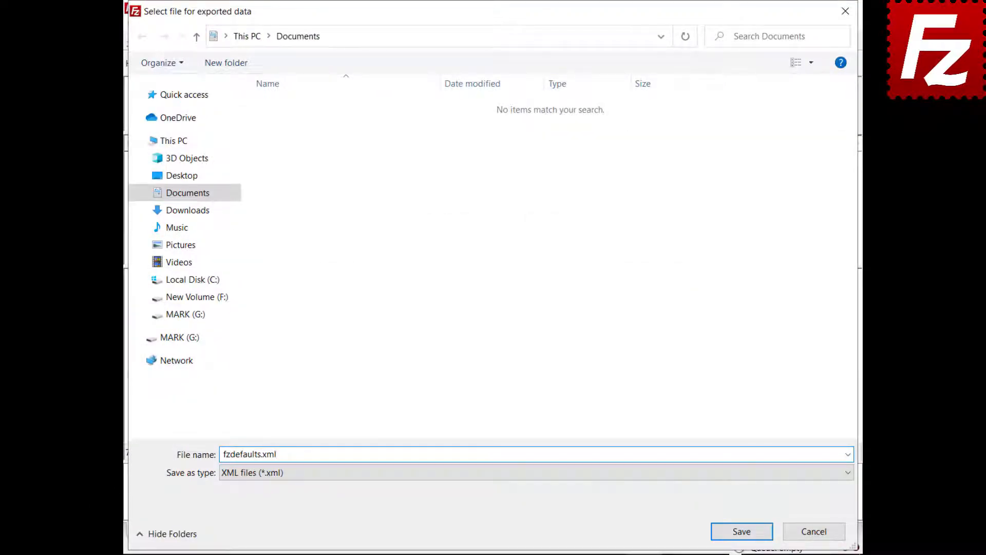
{"action": "left_click", "coordinate": [742, 532]}
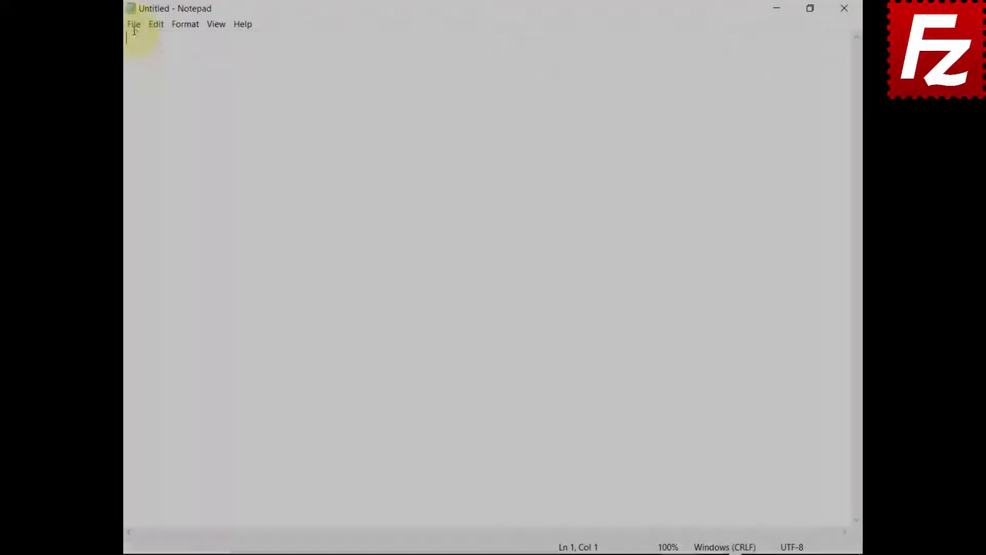
Open the exported fzdefaults file from Documents in Notepad.
{"action": "left_click", "coordinate": [134, 27]}
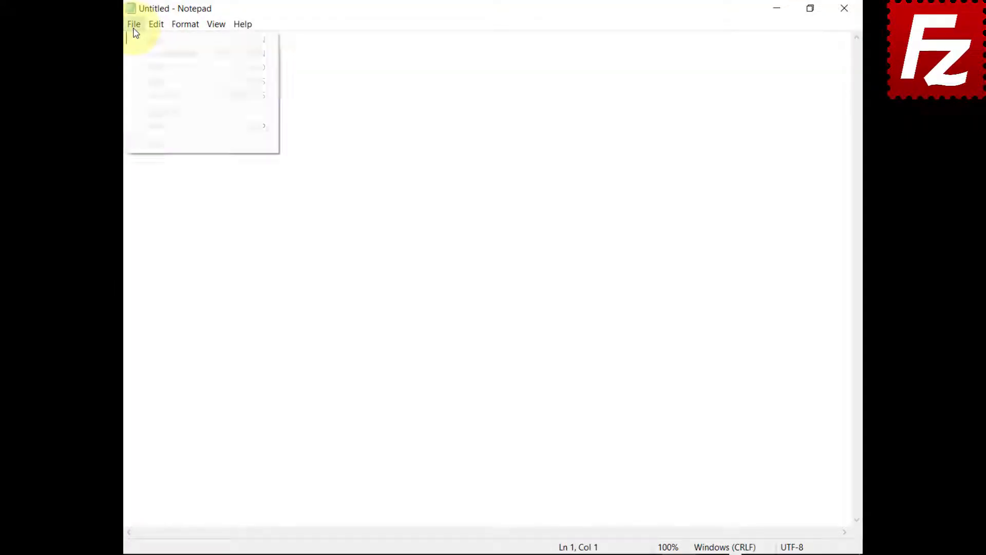
{"action": "left_click", "coordinate": [135, 68]}
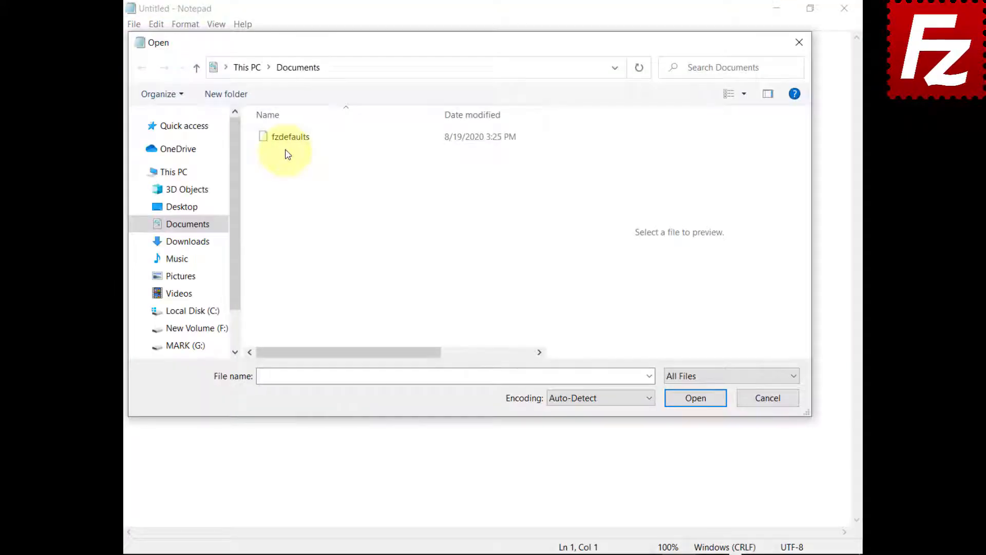
{"action": "left_click", "coordinate": [288, 146]}
{"action": "left_click", "coordinate": [696, 398]}
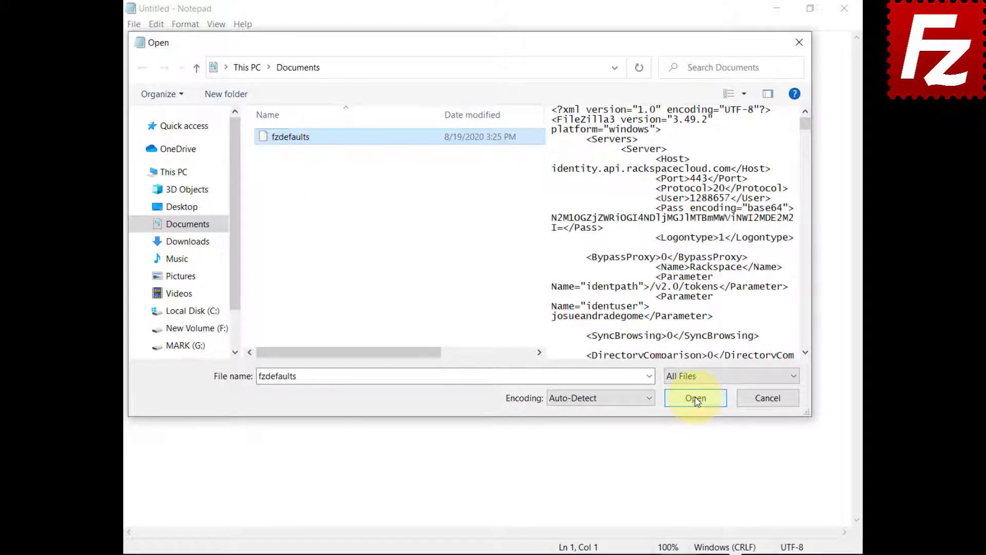
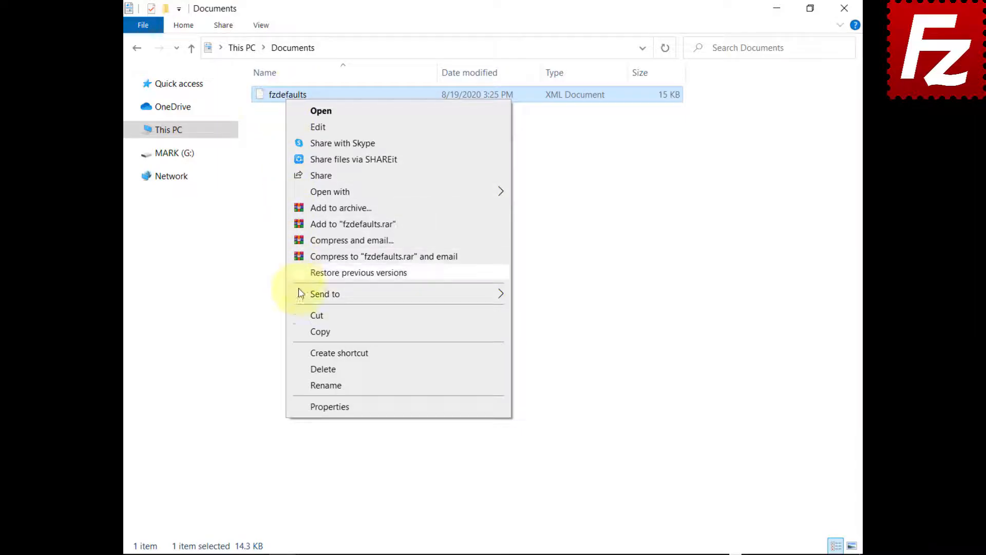
Copy fzdefaults into the %ProgramFiles%\FileZilla Pro folder, granting administrator permission.
{"action": "left_click", "coordinate": [301, 331]}
{"action": "left_click", "coordinate": [605, 50]}
{"action": "type", "text": "%ProgramF"}
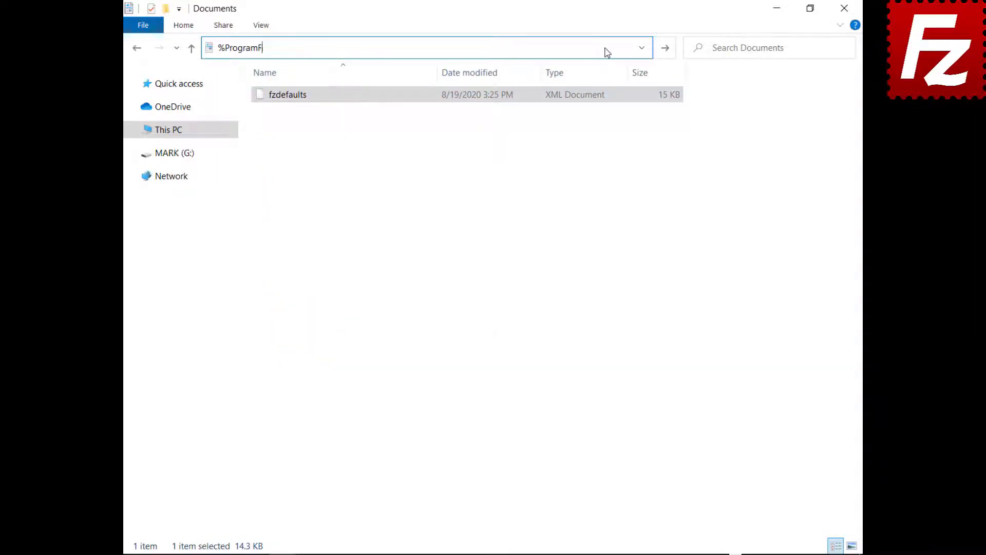
{"action": "type", "text": "iles%\\FileZilla Pro"}
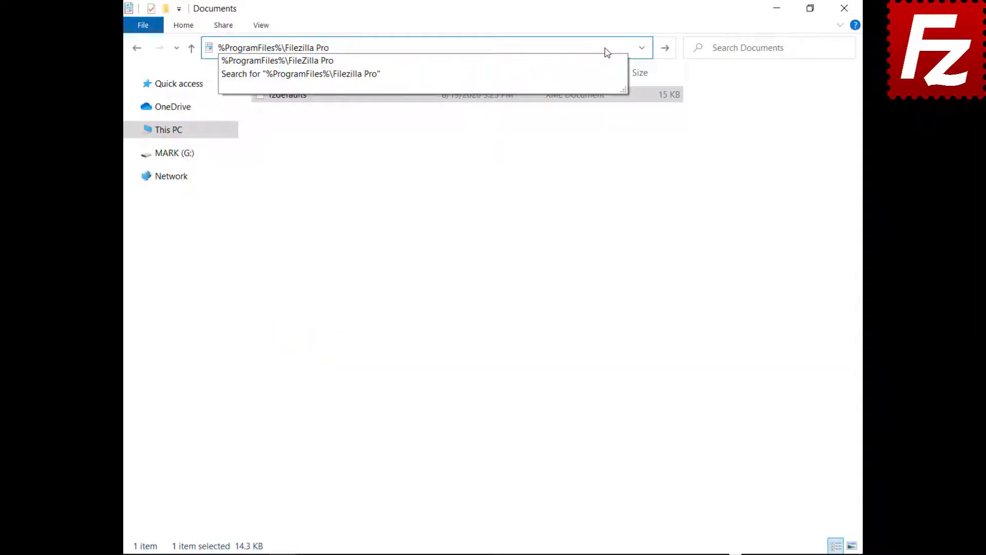
{"action": "key", "text": "Return"}
{"action": "right_click", "coordinate": [378, 506]}
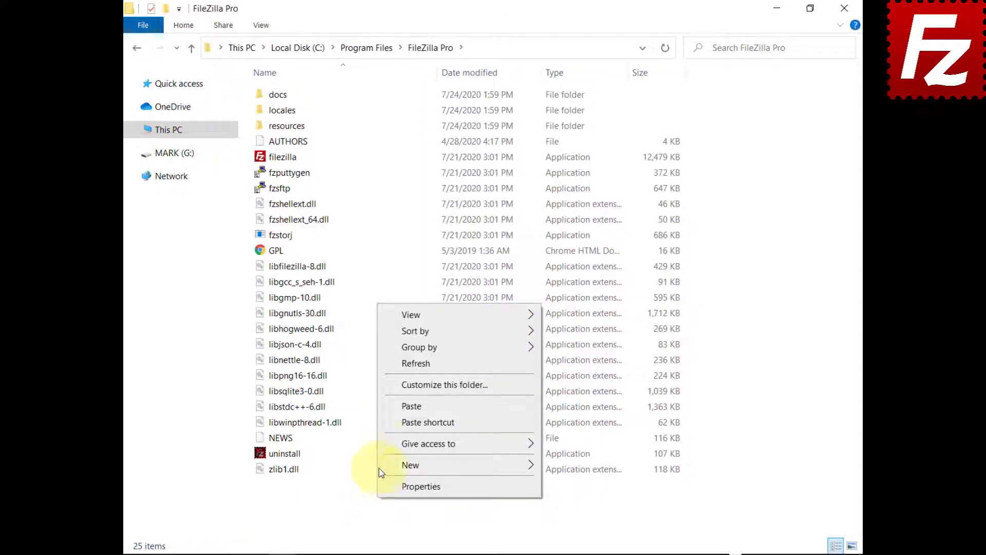
{"action": "left_click", "coordinate": [411, 406]}
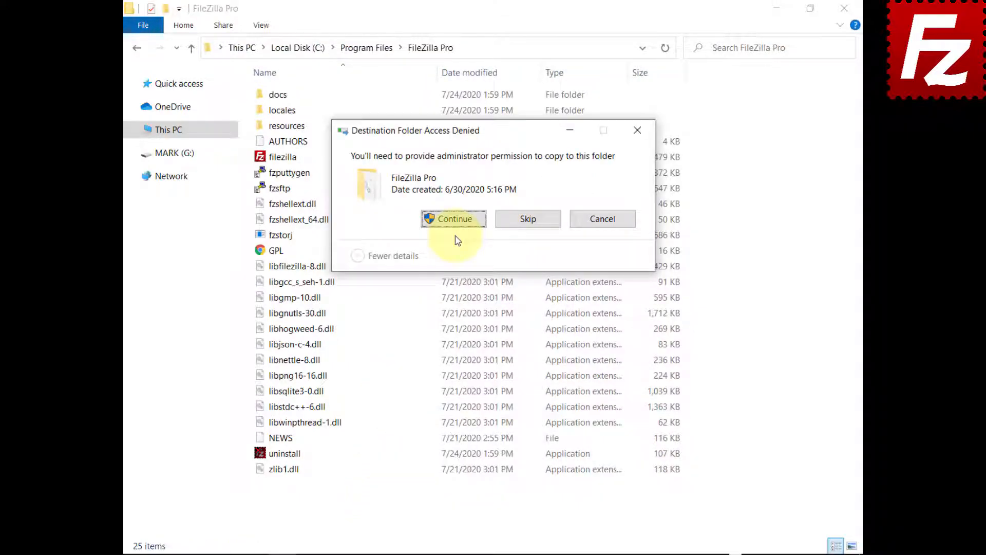
{"action": "left_click", "coordinate": [454, 220]}
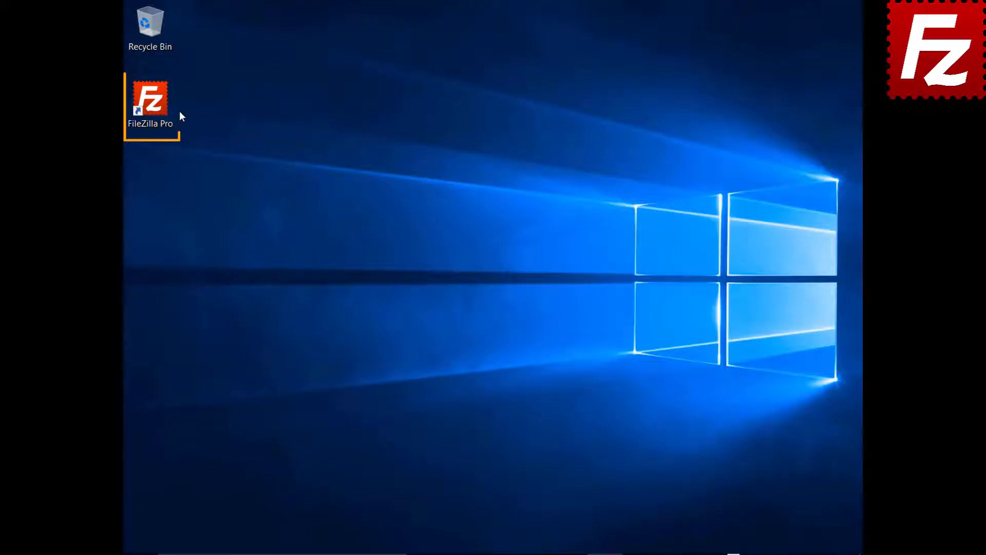
Launch FileZilla Pro and connect to the saved Amazon S3 site.
{"action": "double_click", "coordinate": [156, 106]}
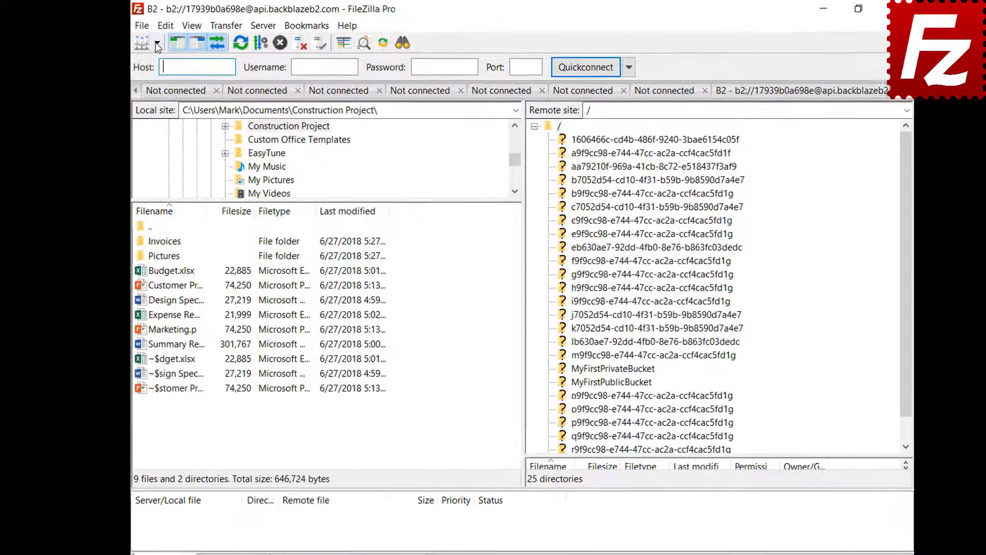
{"action": "left_click", "coordinate": [162, 44]}
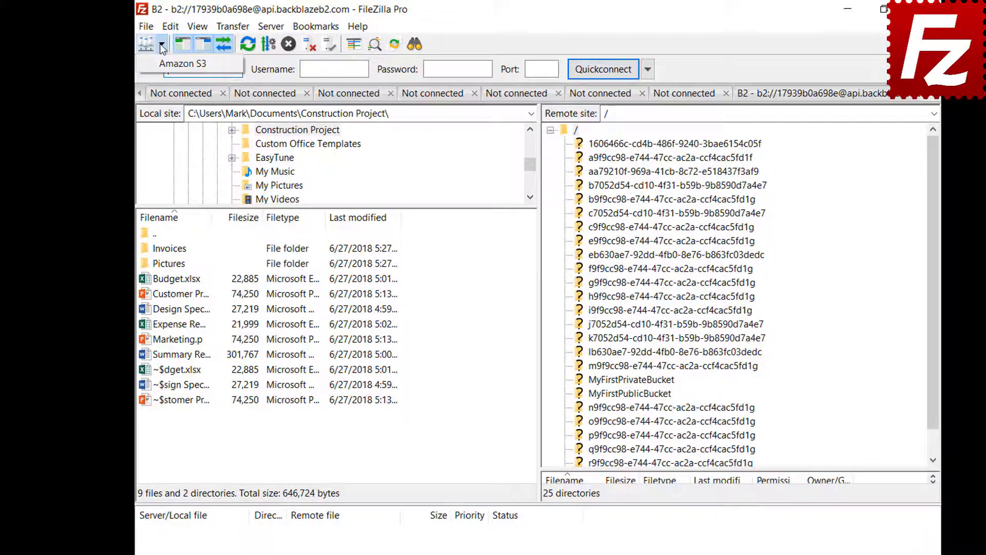
{"action": "left_click", "coordinate": [170, 64]}
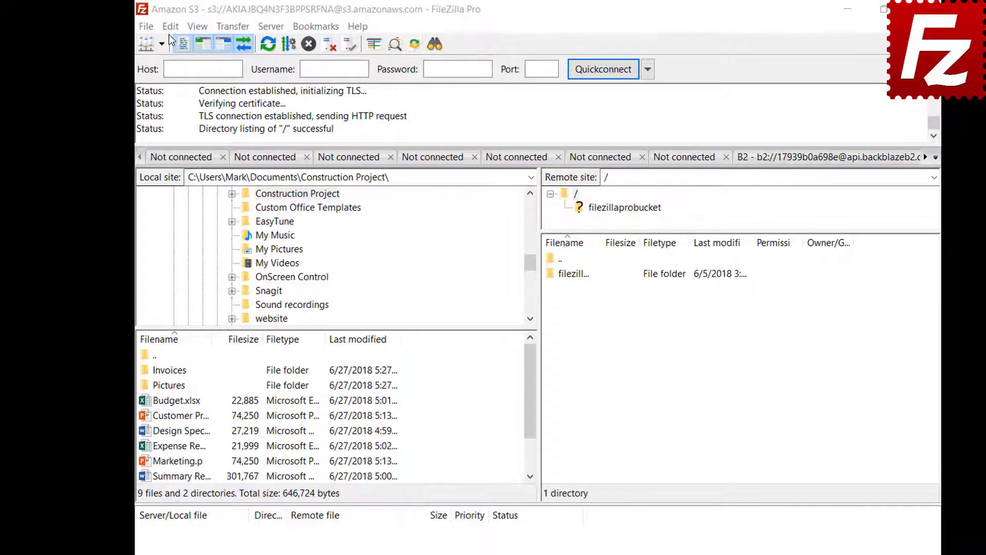
Open Settings on the Interface page and list the pane layouts.
{"action": "left_click", "coordinate": [170, 26]}
{"action": "left_click", "coordinate": [172, 82]}
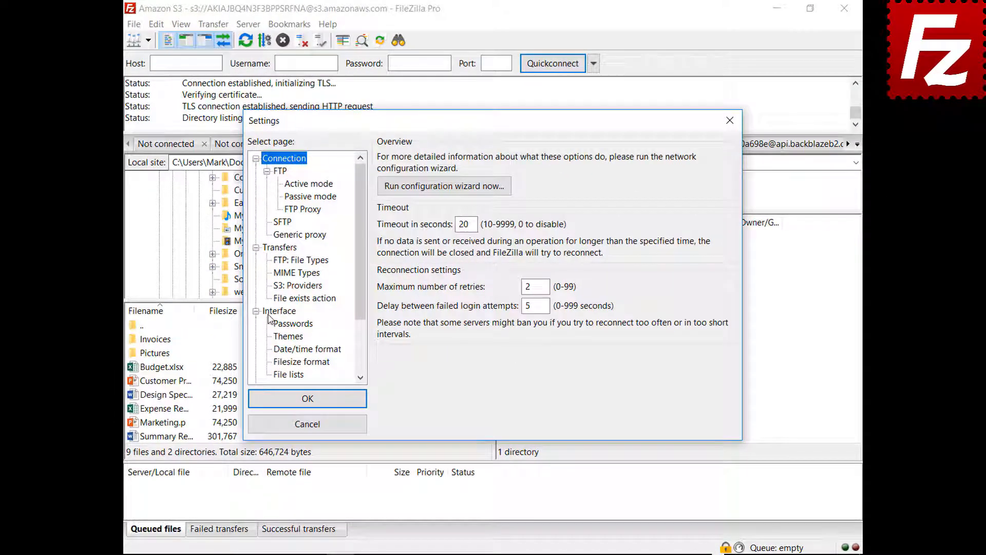
{"action": "left_click", "coordinate": [277, 312]}
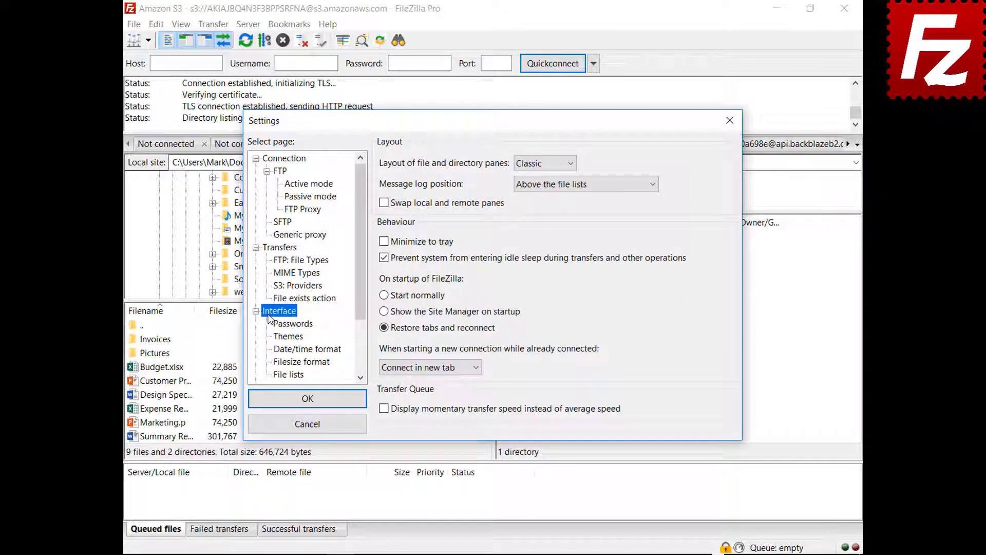
{"action": "left_click", "coordinate": [543, 165]}
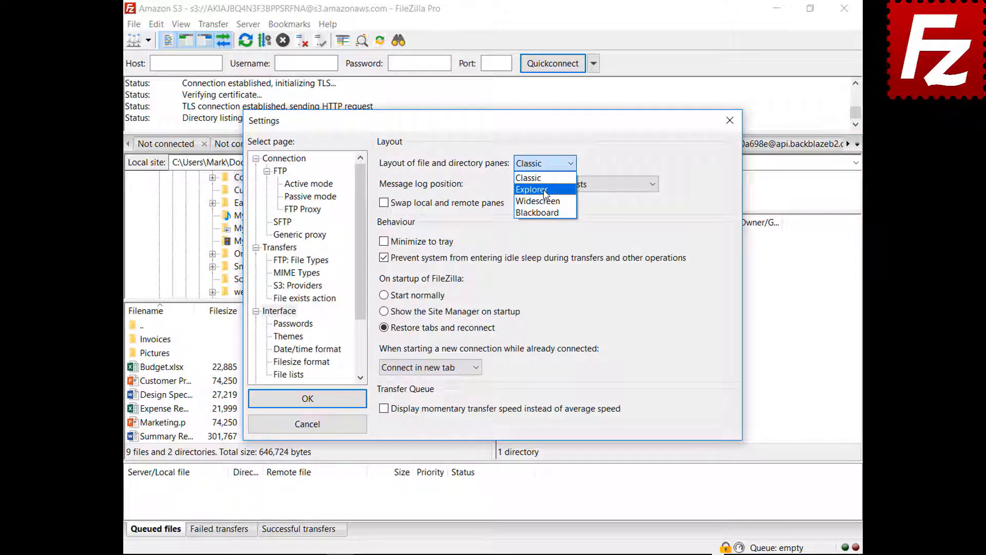
Preview the Explorer and then the Widescreen pane layouts.
{"action": "left_click", "coordinate": [544, 191]}
{"action": "left_click_drag", "start_coordinate": [501, 125], "coordinate": [503, 554]}
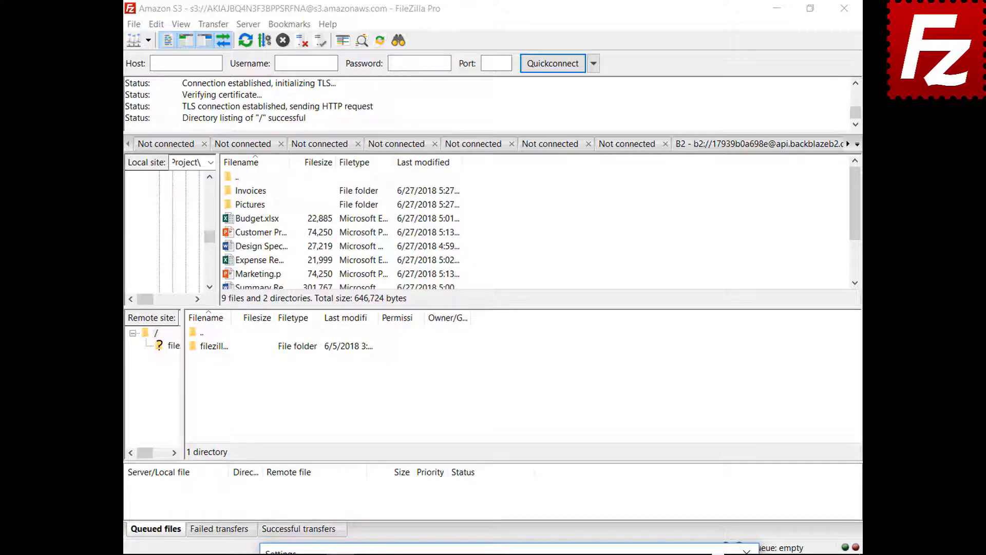
{"action": "left_click_drag", "start_coordinate": [502, 554], "coordinate": [495, 306]}
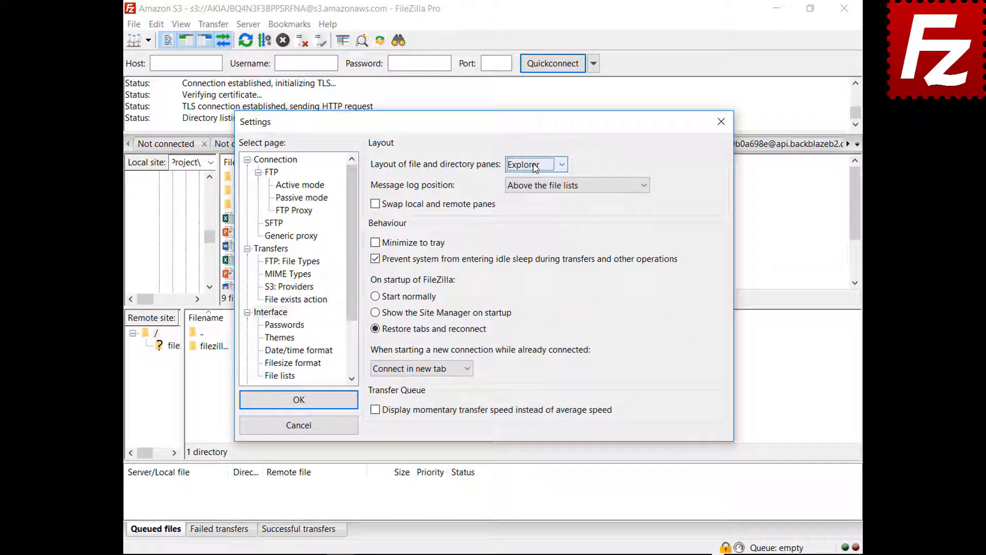
{"action": "left_click", "coordinate": [562, 164]}
{"action": "left_click", "coordinate": [532, 207]}
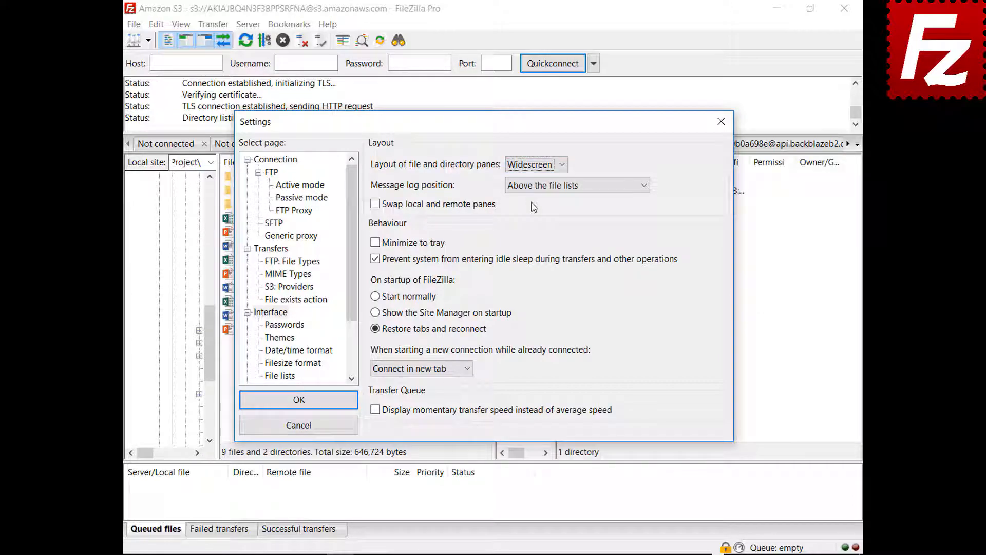
{"action": "mouse_move", "coordinate": [502, 124]}
{"action": "left_mouse_down"}
{"action": "mouse_move", "coordinate": [526, 550]}
{"action": "mouse_move", "coordinate": [494, 132]}
{"action": "left_mouse_up"}
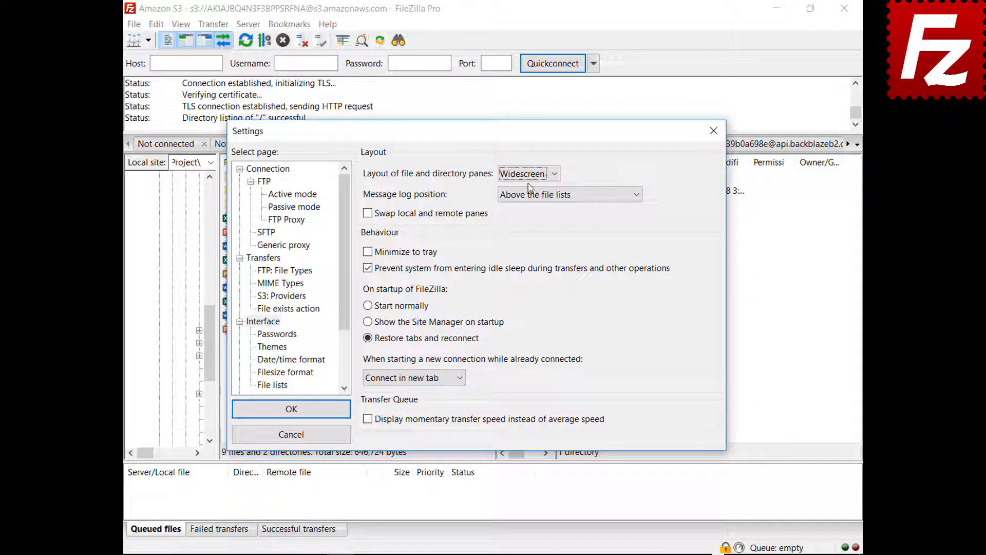
Preview the Blackboard pane layout, then set the layout back to Classic.
{"action": "left_click", "coordinate": [529, 177]}
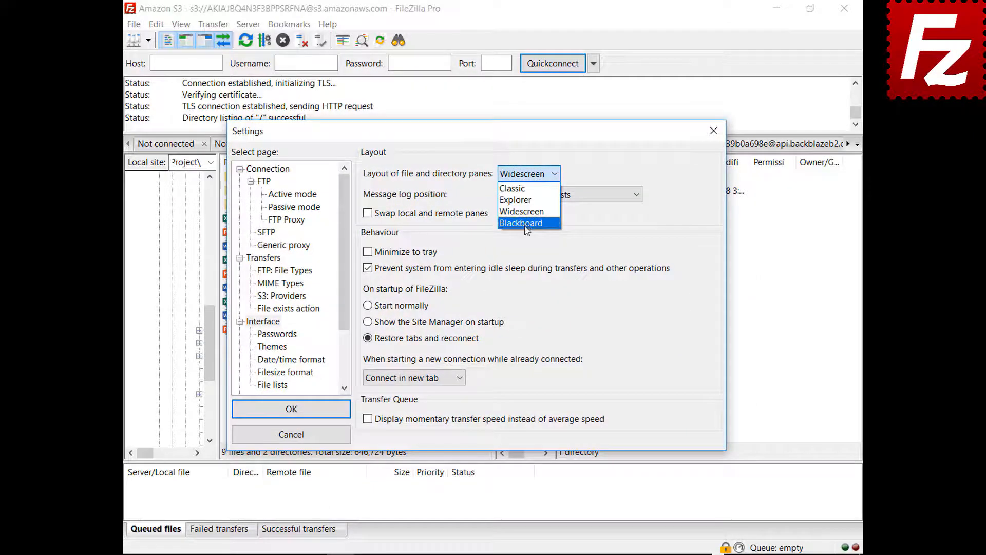
{"action": "left_click", "coordinate": [527, 227]}
{"action": "left_click_drag", "start_coordinate": [476, 137], "coordinate": [478, 554]}
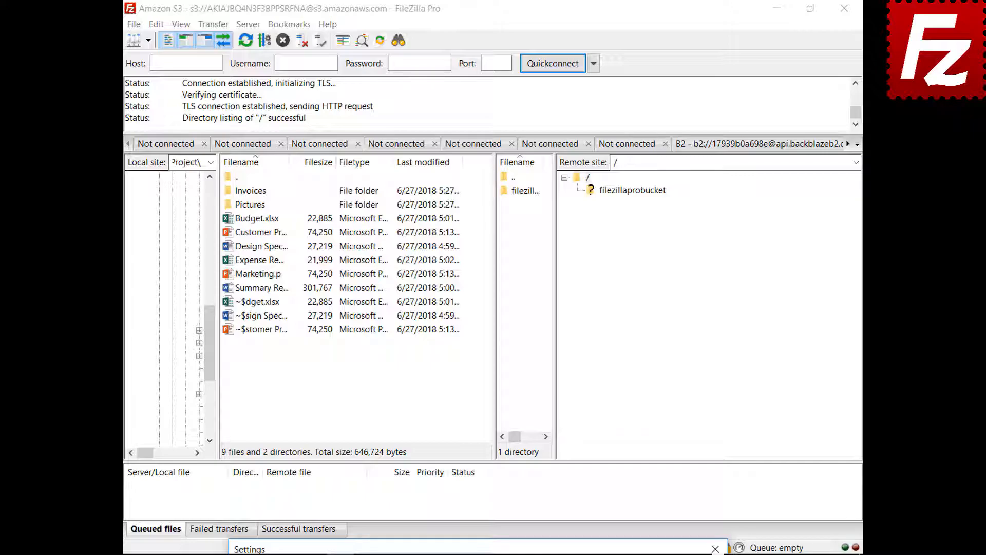
{"action": "left_click_drag", "start_coordinate": [478, 548], "coordinate": [453, 143]}
{"action": "left_click", "coordinate": [505, 183]}
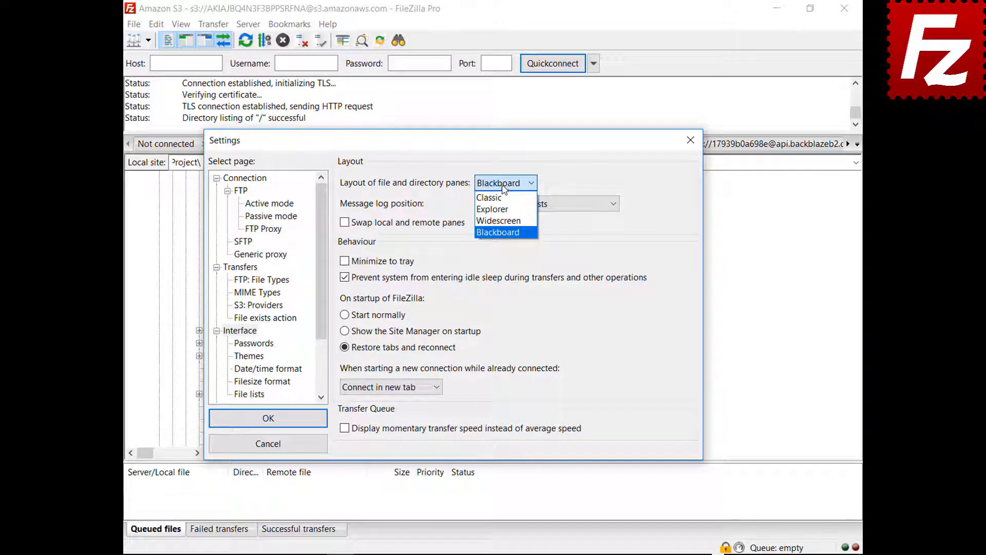
{"action": "left_click", "coordinate": [501, 198]}
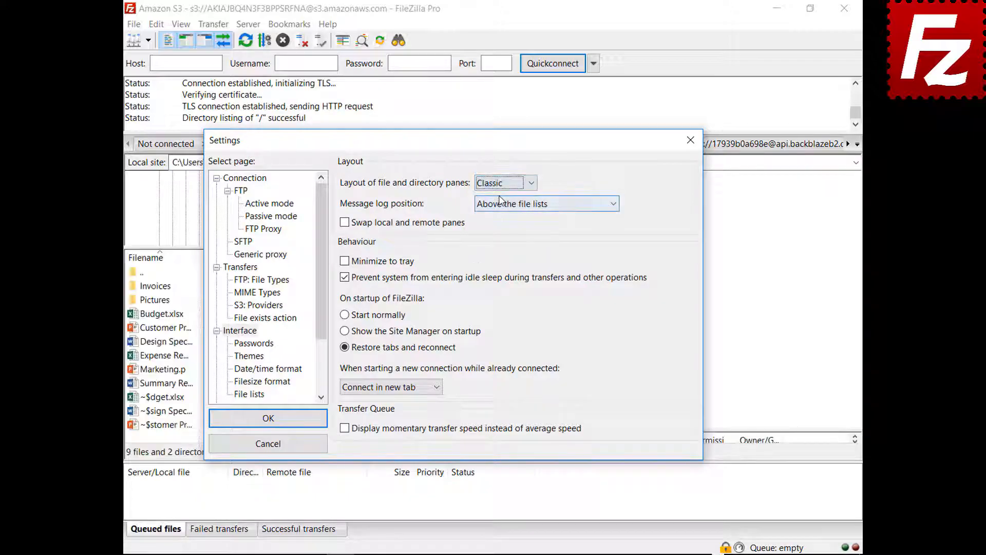
{"action": "left_click", "coordinate": [529, 204]}
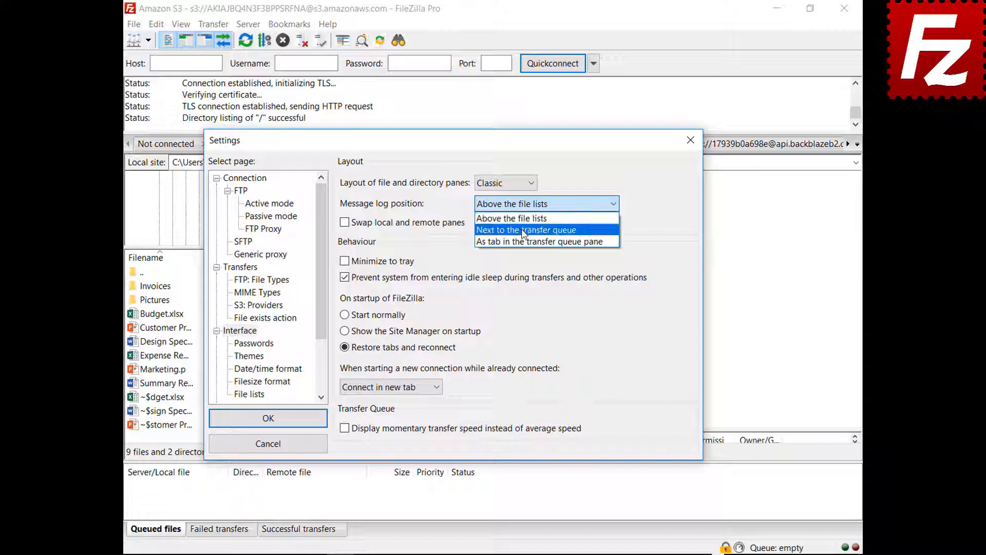
Put the message log as a transfer-queue tab, enable Minimize to tray, and apply.
{"action": "left_click", "coordinate": [524, 233]}
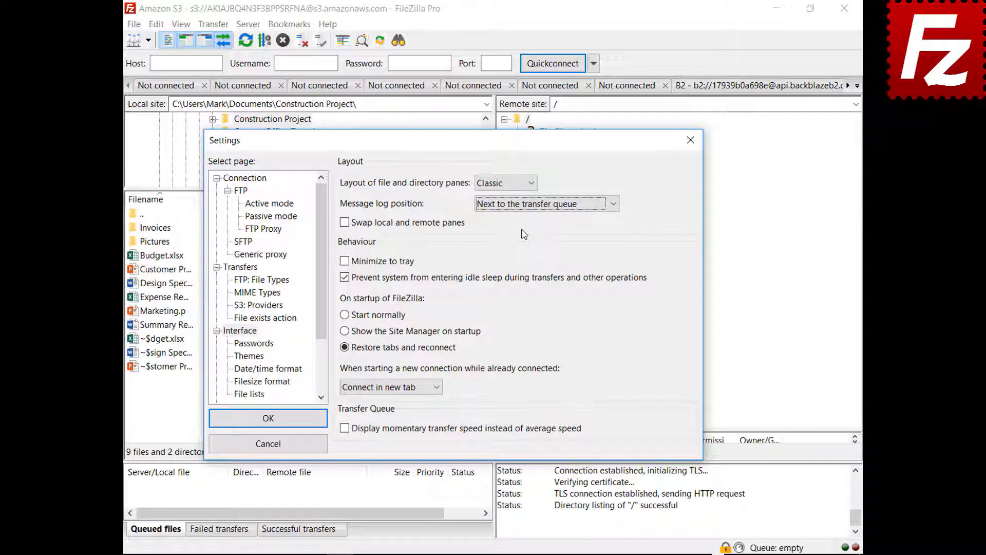
{"action": "left_click_drag", "start_coordinate": [458, 146], "coordinate": [456, 554]}
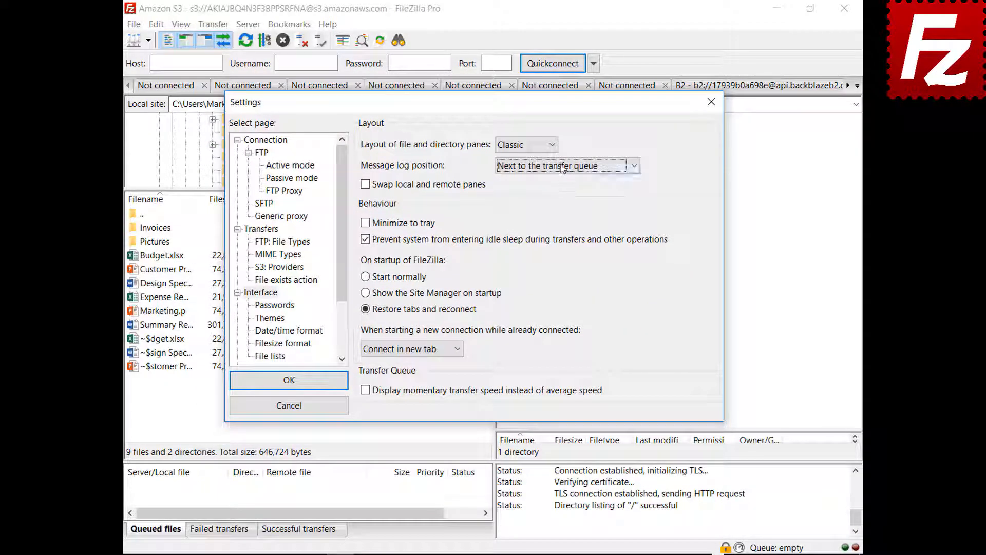
{"action": "left_click", "coordinate": [563, 167]}
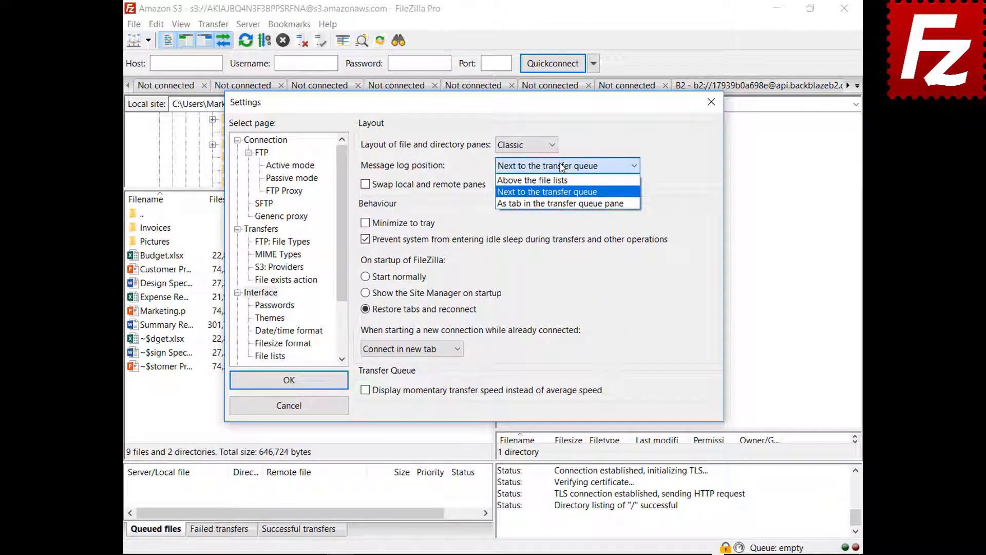
{"action": "left_click", "coordinate": [558, 203]}
{"action": "left_click_drag", "start_coordinate": [487, 106], "coordinate": [505, 554]}
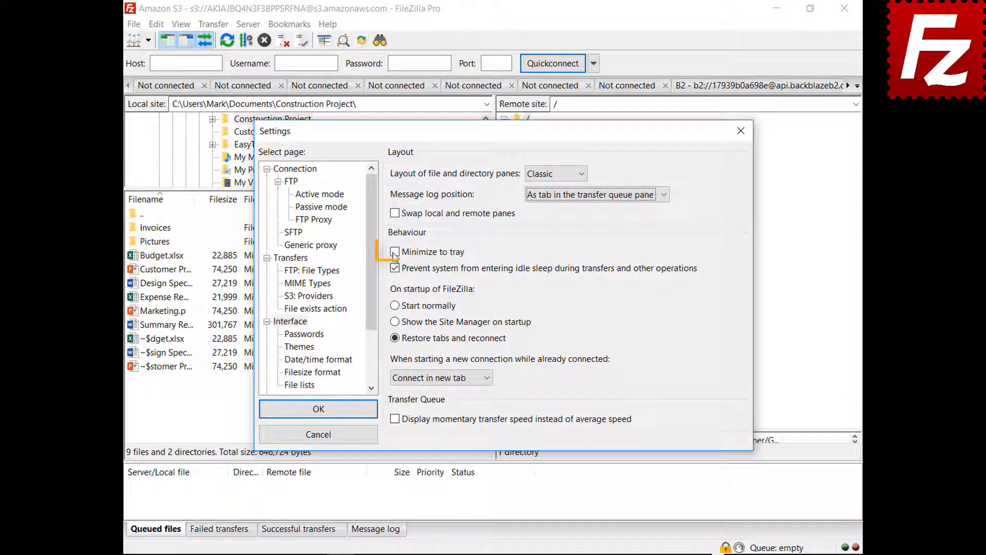
{"action": "left_click", "coordinate": [396, 252]}
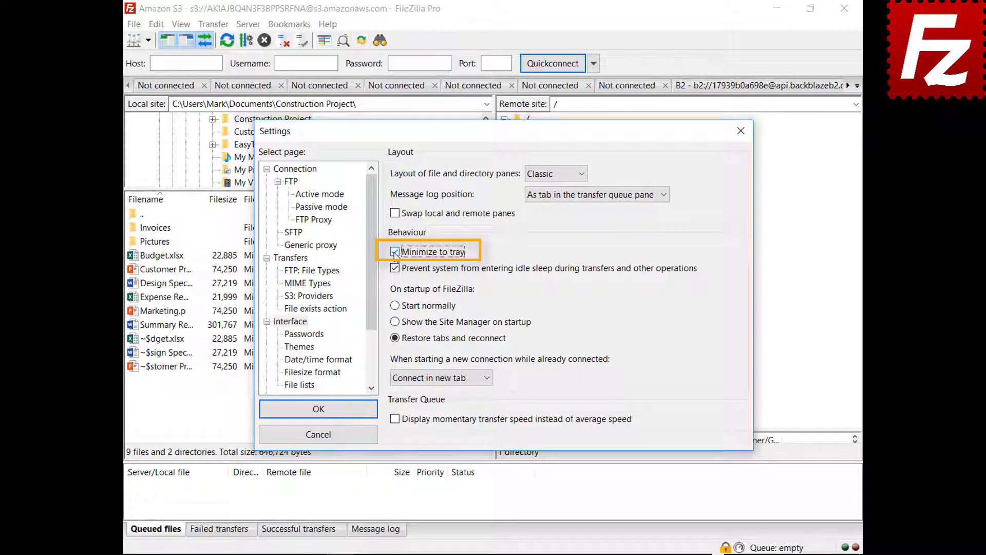
{"action": "left_click", "coordinate": [318, 413]}
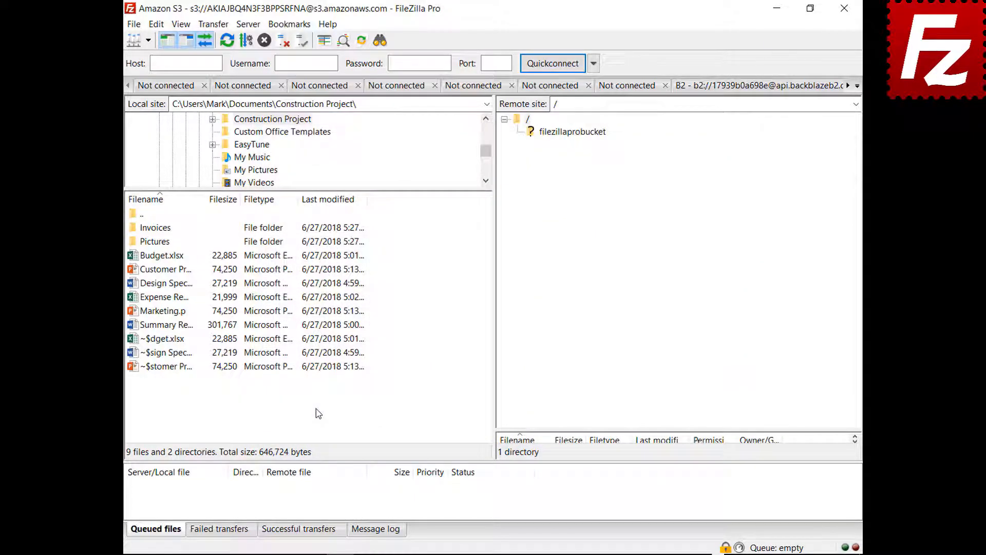
Minimize FileZilla to the tray and restore it from the tray icon.
{"action": "left_click", "coordinate": [776, 10]}
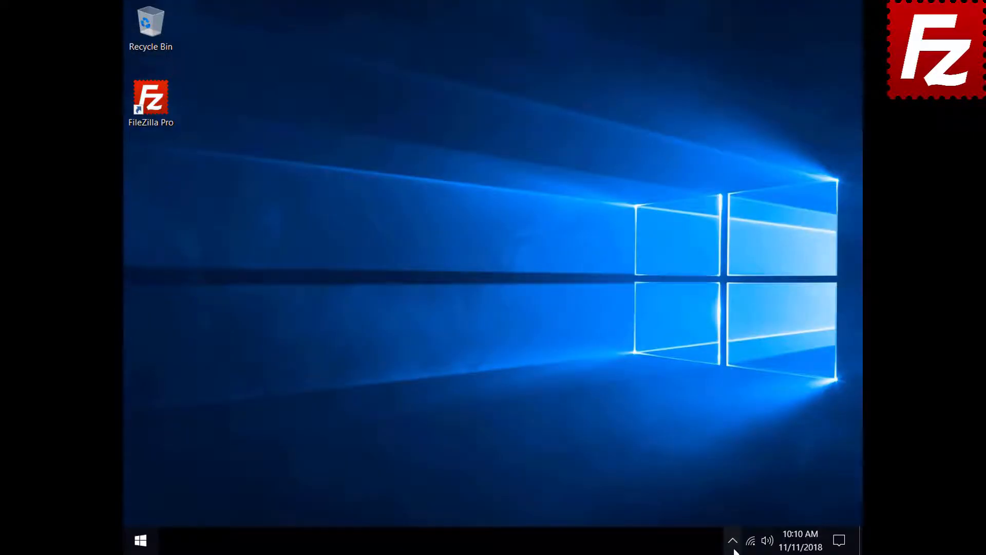
{"action": "left_click", "coordinate": [734, 550]}
{"action": "left_click", "coordinate": [742, 514]}
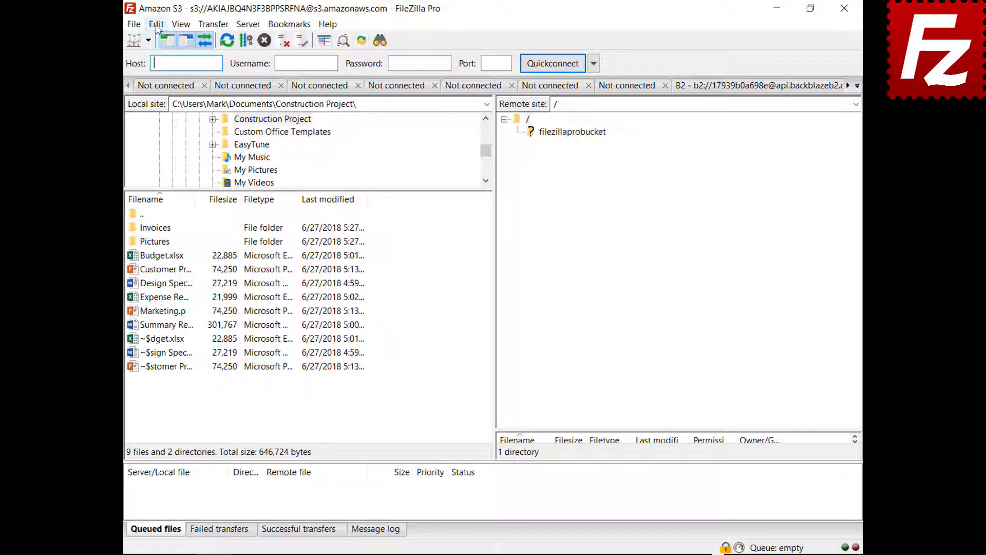
Set 'When starting a new connection while already connected' to 'Connect in current tab'.
{"action": "left_click", "coordinate": [156, 24]}
{"action": "left_click", "coordinate": [164, 68]}
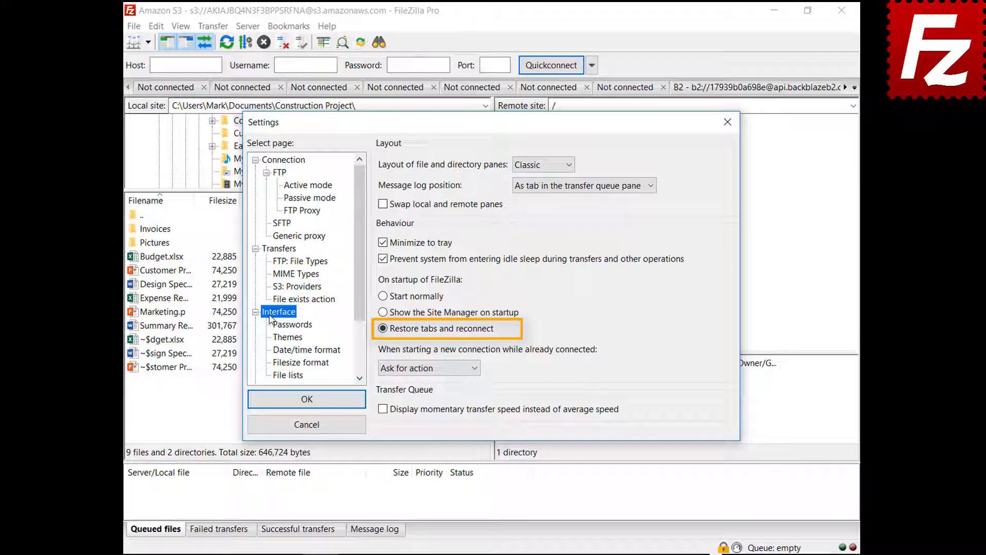
{"action": "left_click", "coordinate": [425, 369]}
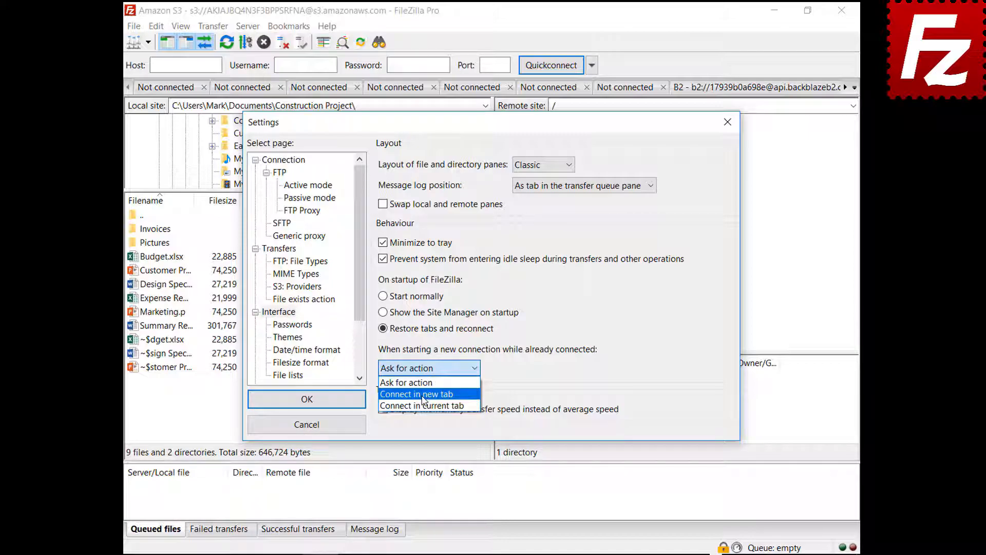
{"action": "left_click", "coordinate": [423, 394]}
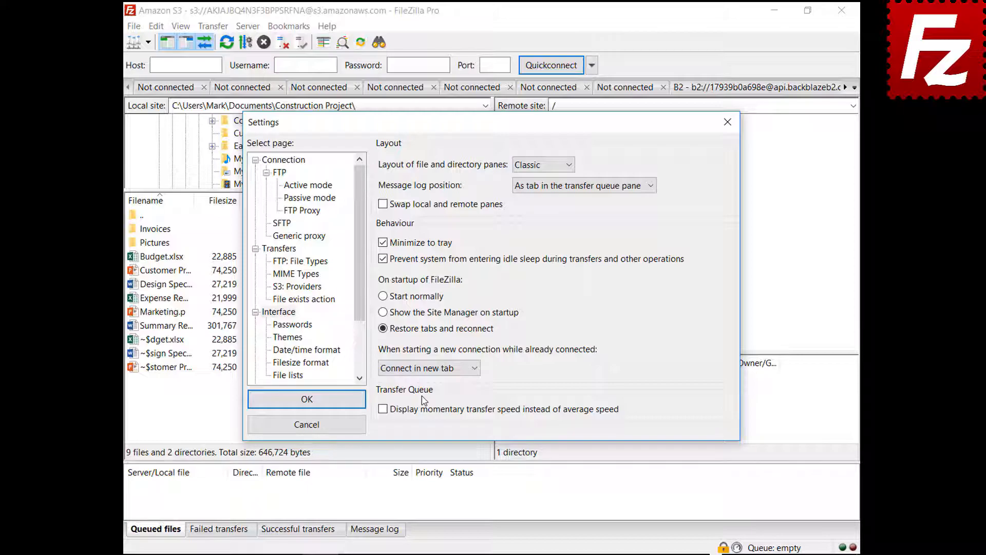
{"action": "left_click", "coordinate": [428, 368]}
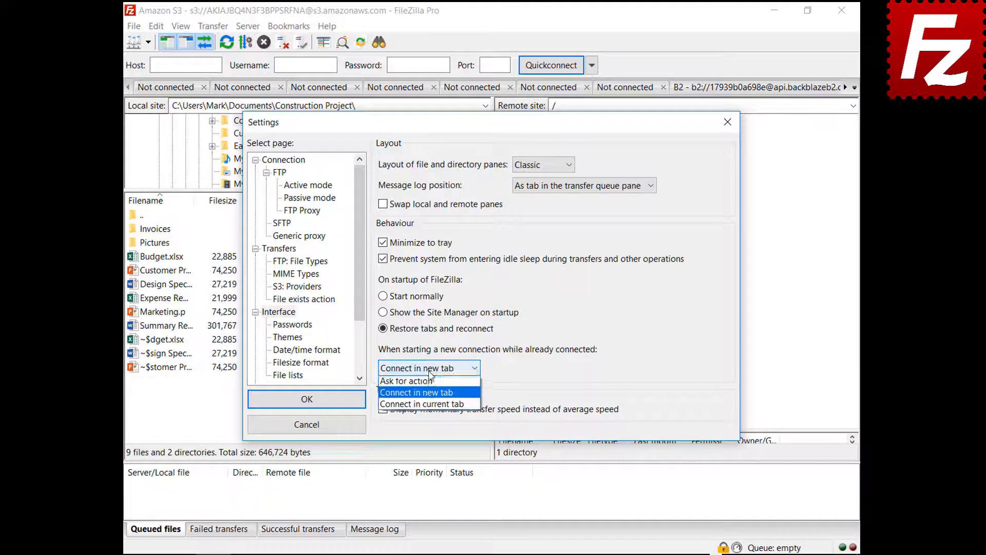
{"action": "left_click", "coordinate": [434, 403]}
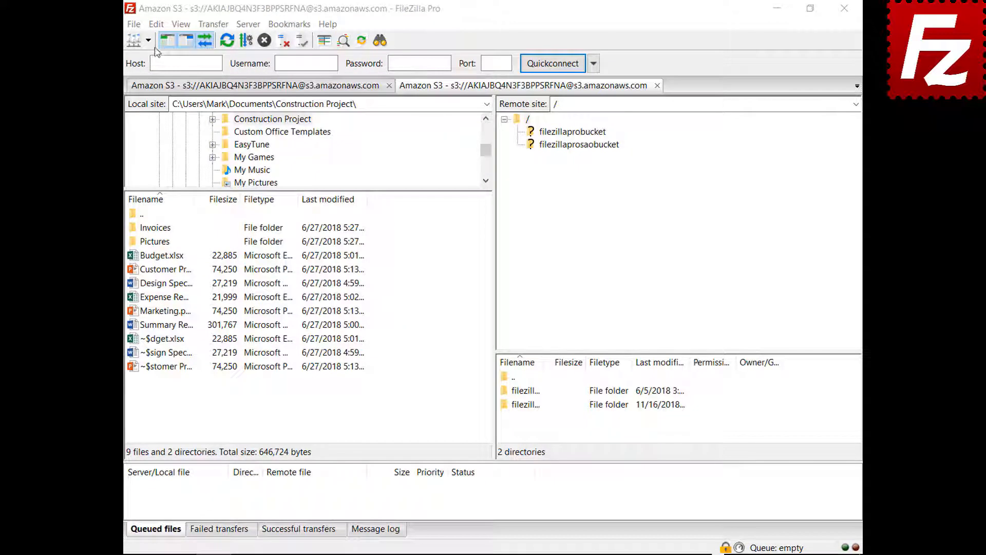
Set a custom date format %B %d %Y and custom time format %H:%M:%S.
{"action": "left_click", "coordinate": [156, 25]}
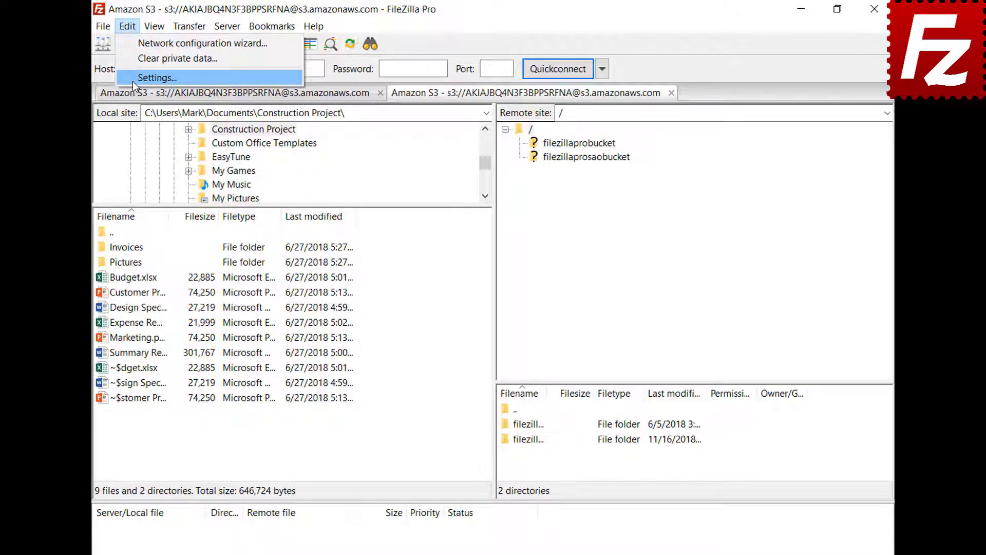
{"action": "left_click", "coordinate": [154, 77]}
{"action": "left_click", "coordinate": [260, 380]}
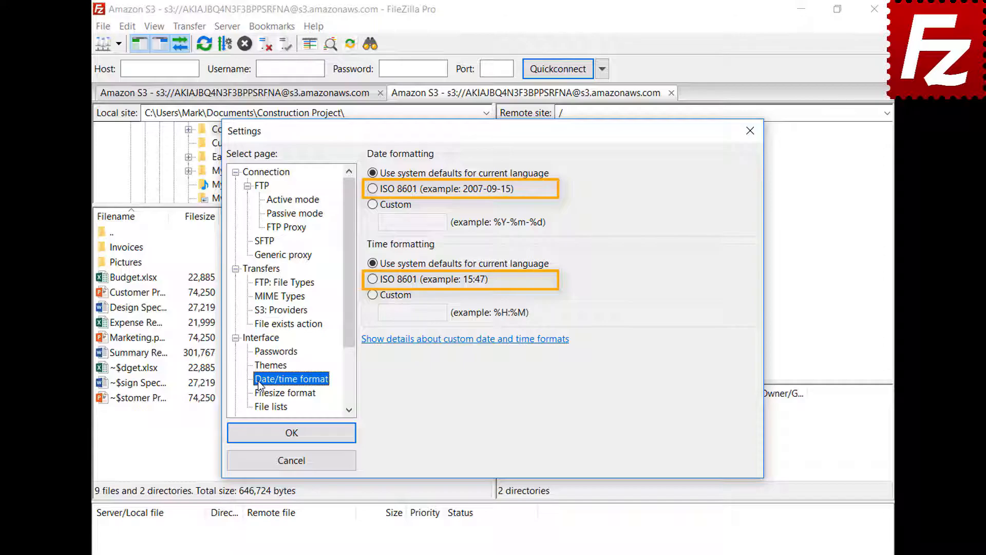
{"action": "left_click", "coordinate": [372, 204]}
{"action": "type", "text": "%B %d %Y"}
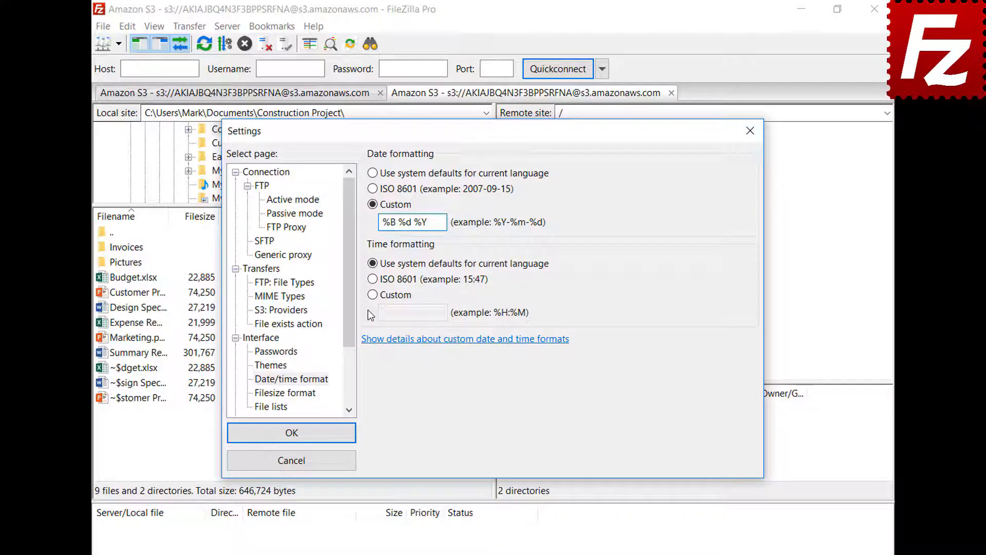
{"action": "left_click", "coordinate": [372, 295]}
{"action": "left_click", "coordinate": [442, 313]}
{"action": "type", "text": "%H:%M:%S"}
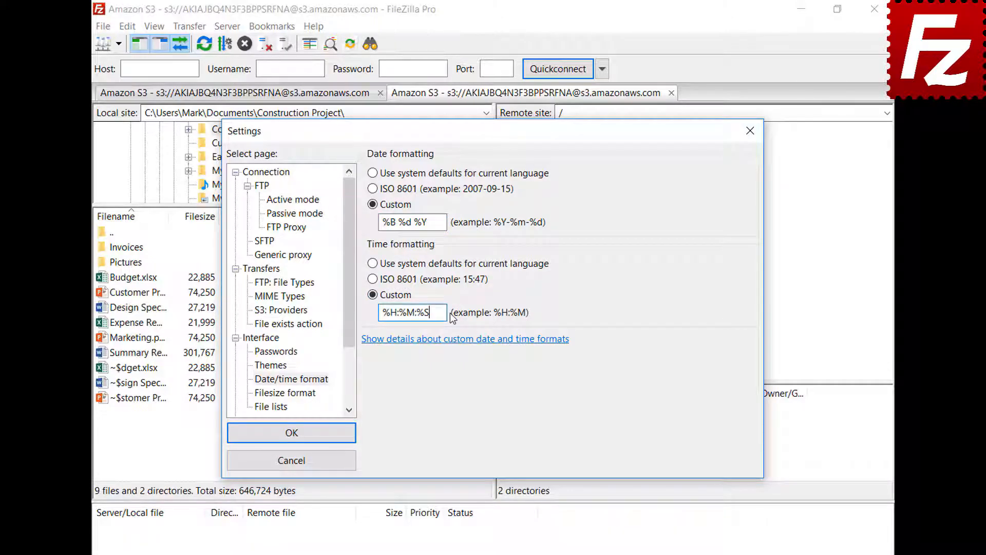
{"action": "left_click", "coordinate": [292, 434]}
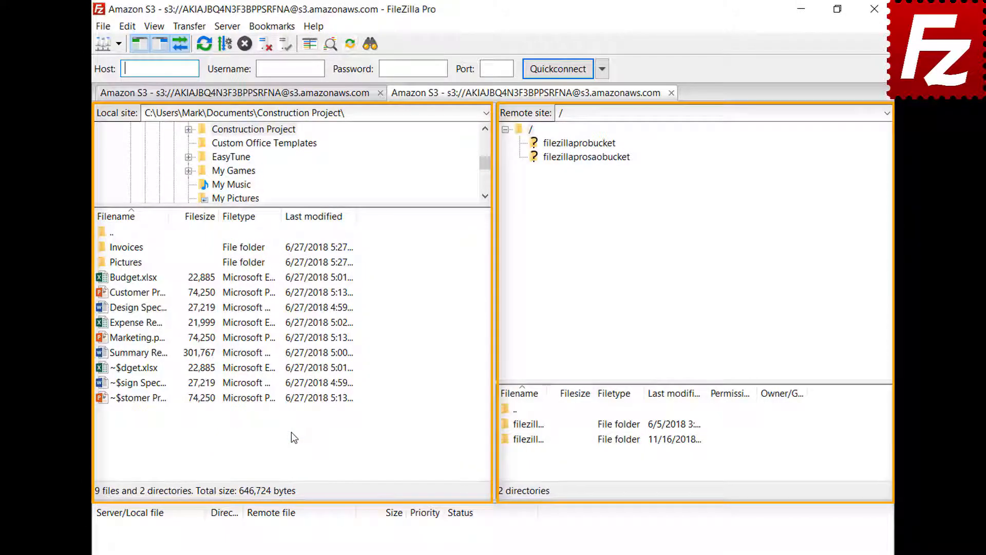
On the Filesize format page, toggle thousands separators off and back on.
{"action": "left_click", "coordinate": [127, 28]}
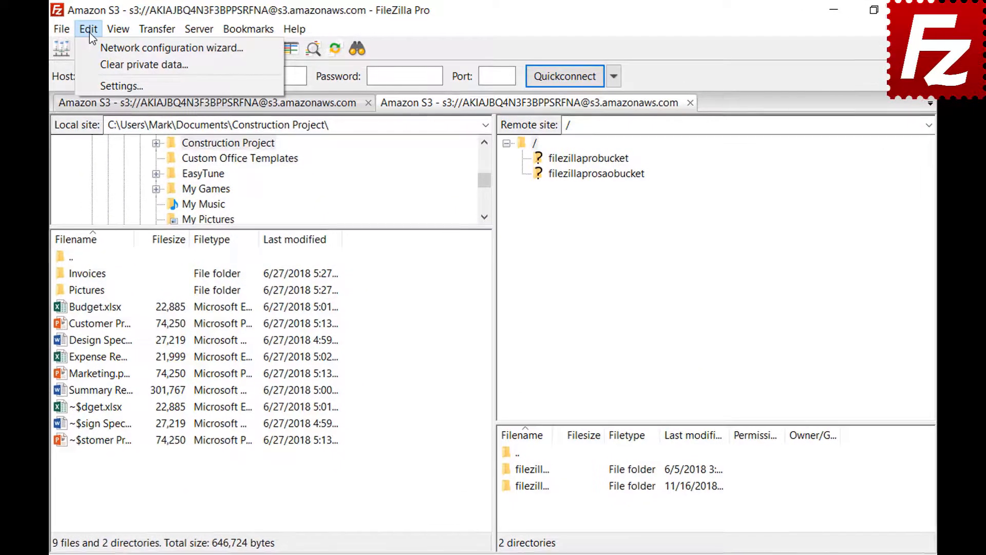
{"action": "left_click", "coordinate": [94, 81]}
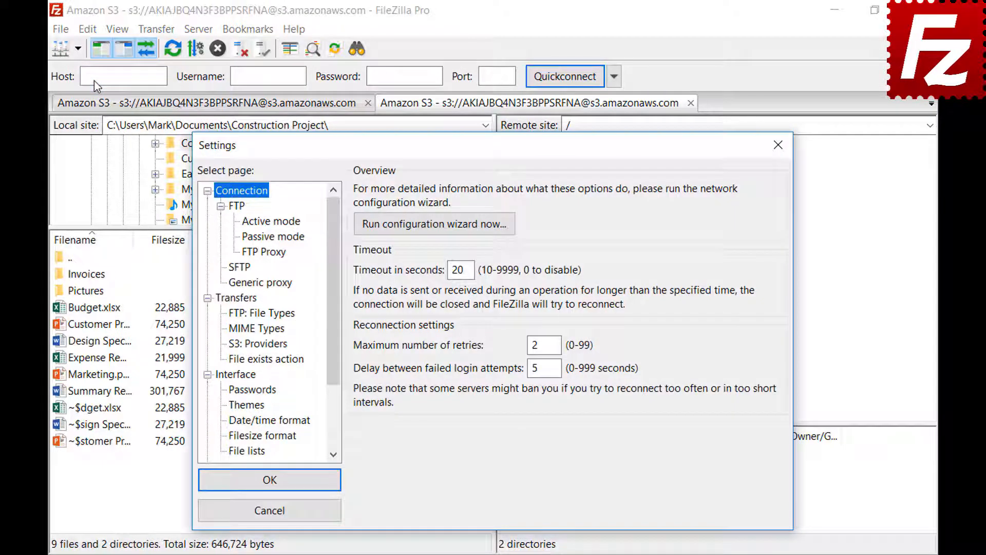
{"action": "left_click", "coordinate": [233, 438]}
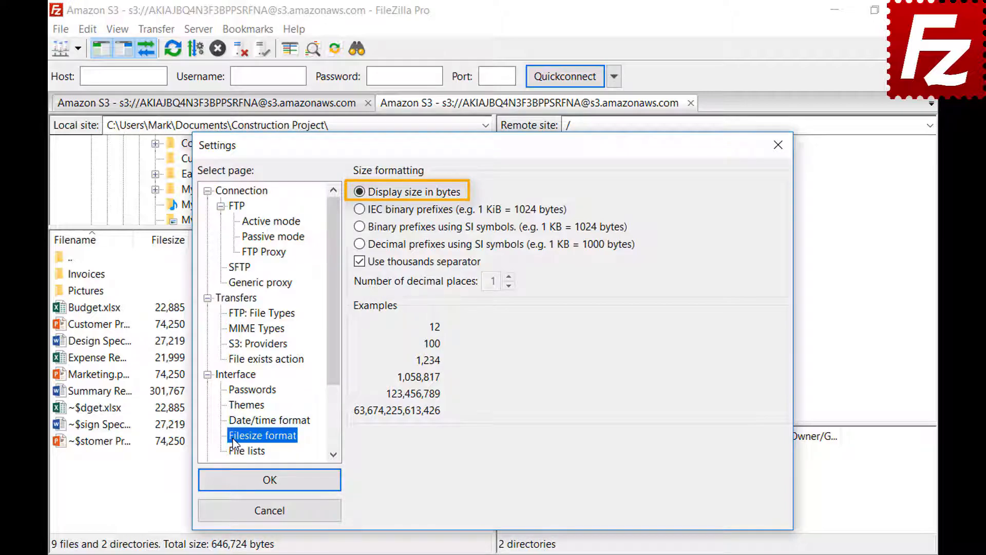
{"action": "left_click", "coordinate": [359, 262]}
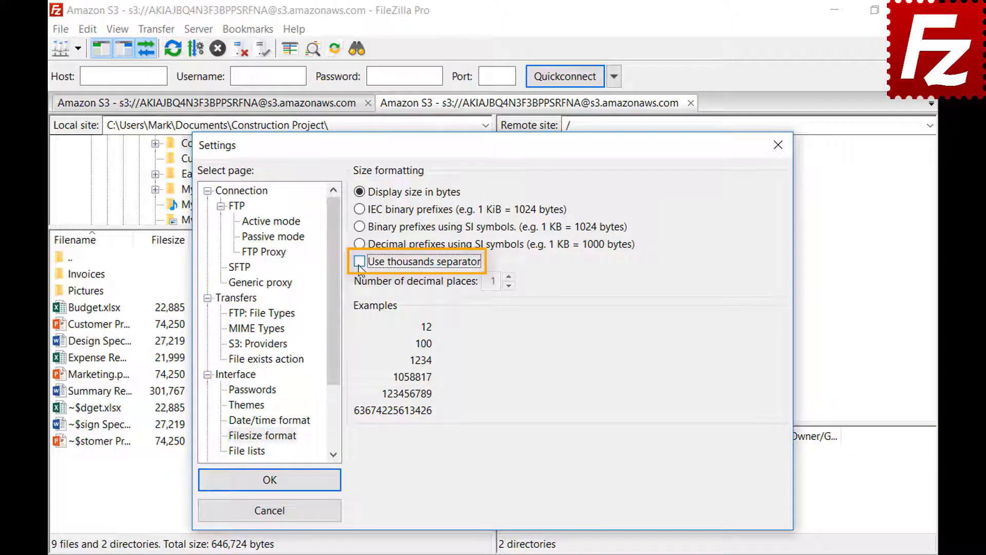
{"action": "left_click", "coordinate": [359, 263]}
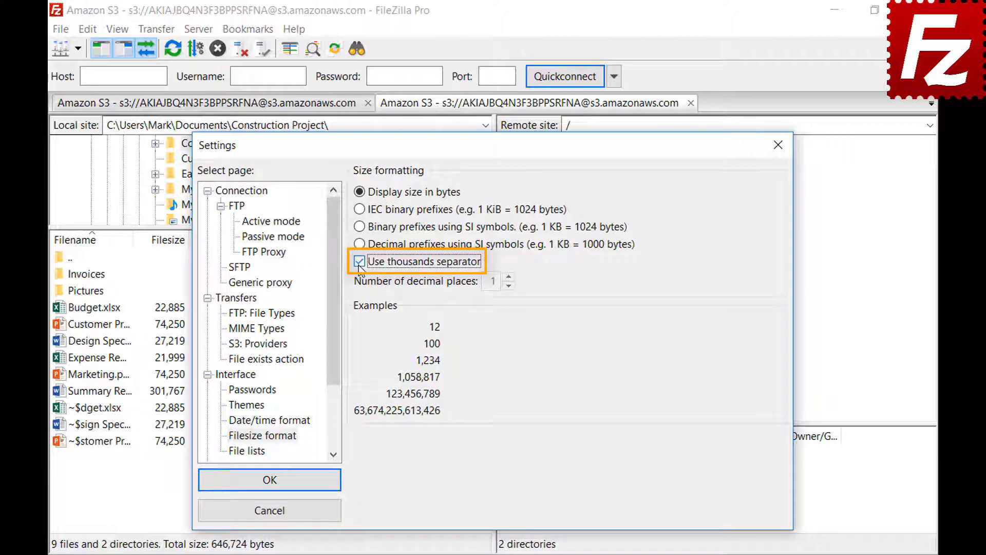
Try each size prefix option, ending with decimal SI prefixes and 2 decimal places.
{"action": "left_click", "coordinate": [360, 209]}
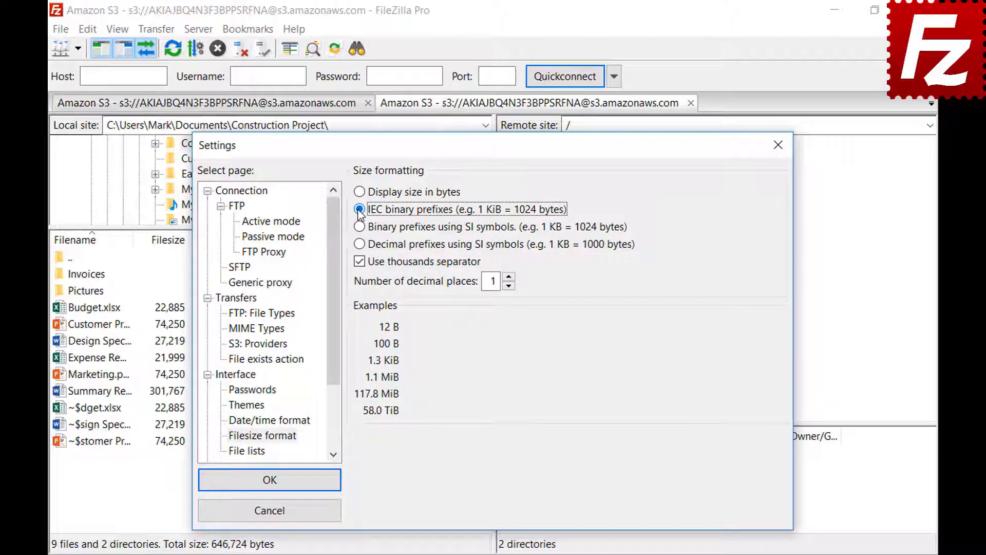
{"action": "left_click", "coordinate": [363, 230]}
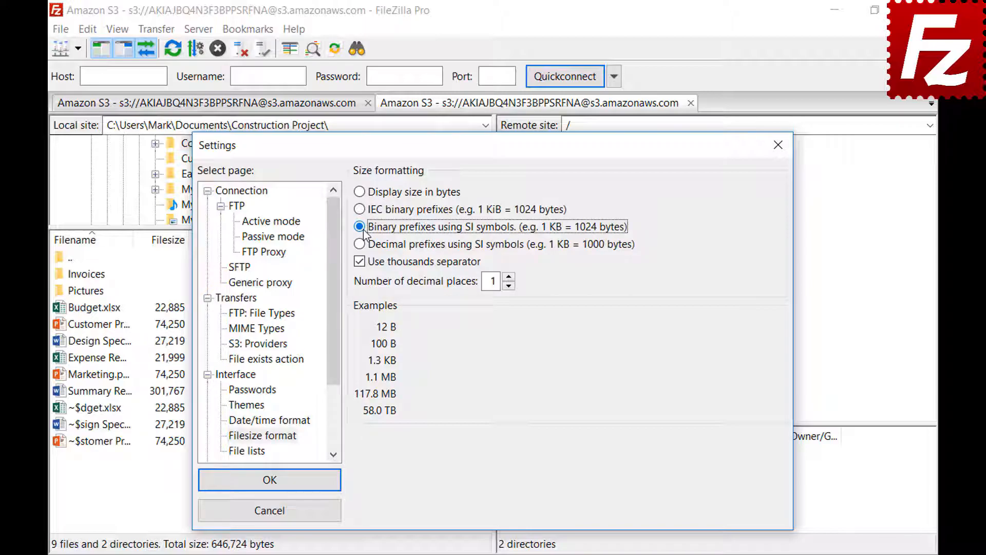
{"action": "left_click", "coordinate": [363, 245]}
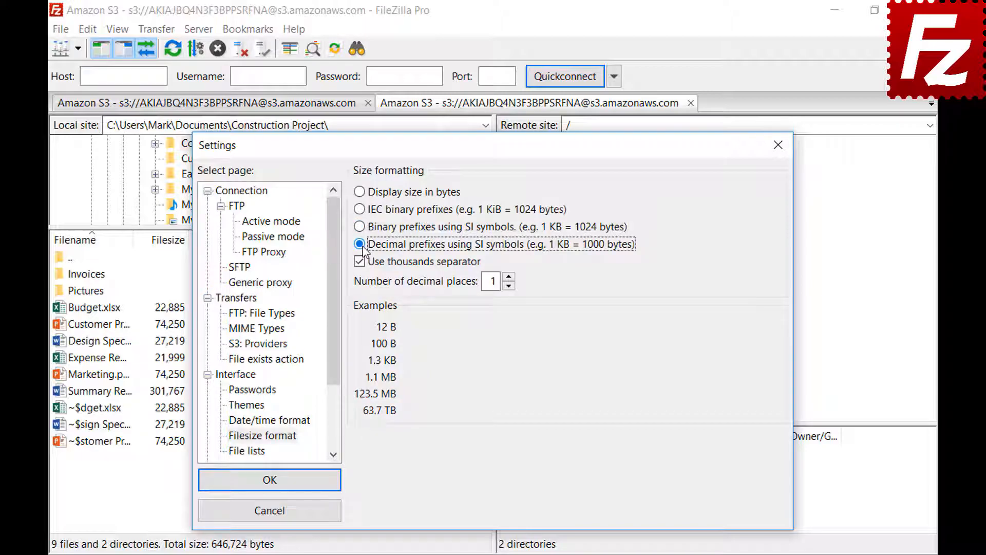
{"action": "left_click", "coordinate": [509, 278]}
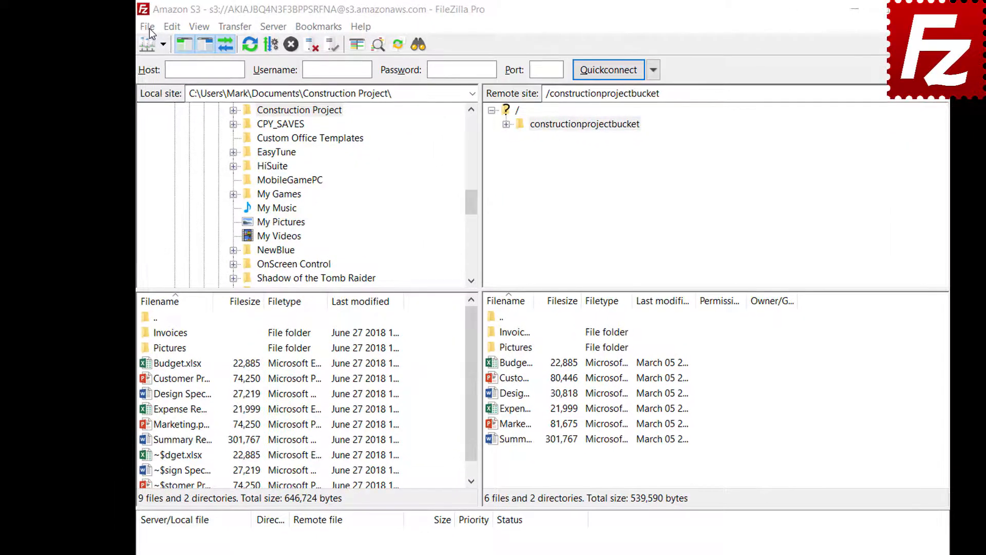
Export Site Manager entries, settings, queue and filters to FileZilla.xml in Documents.
{"action": "left_click", "coordinate": [134, 25]}
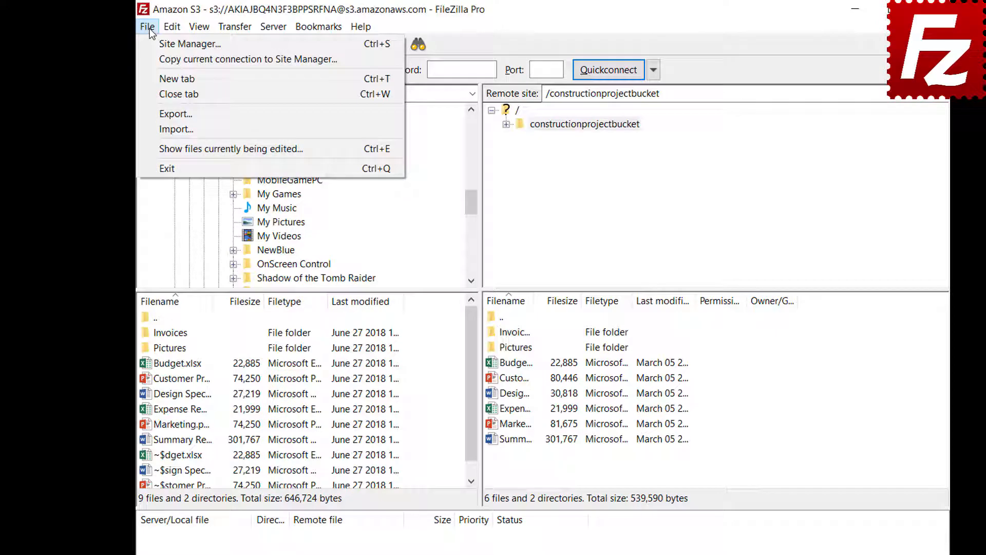
{"action": "left_click", "coordinate": [156, 112]}
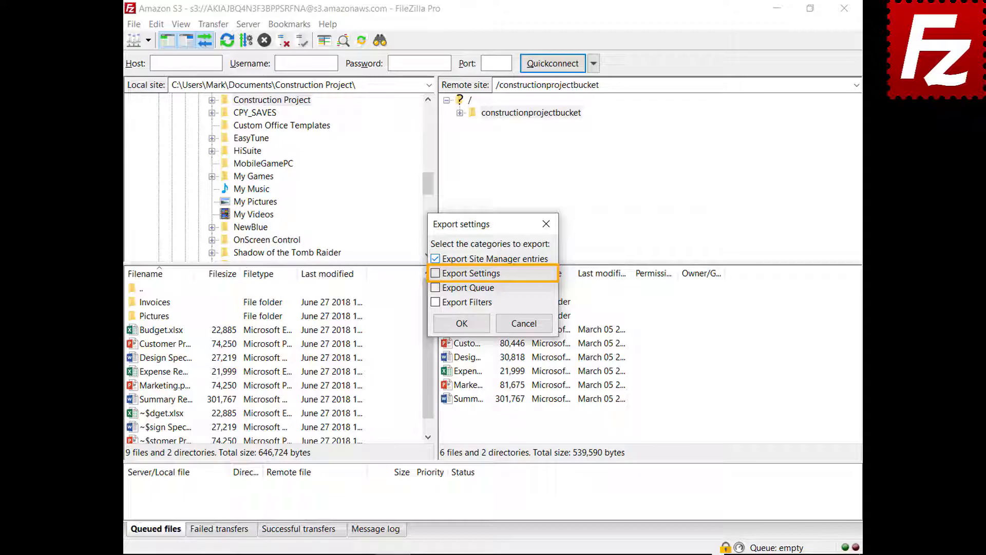
{"action": "left_click", "coordinate": [435, 274]}
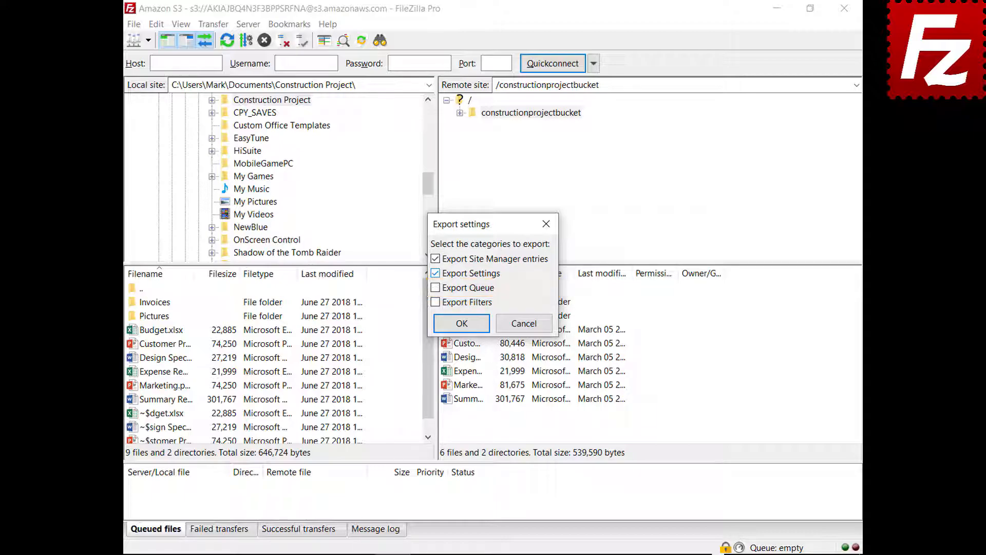
{"action": "left_click", "coordinate": [436, 288]}
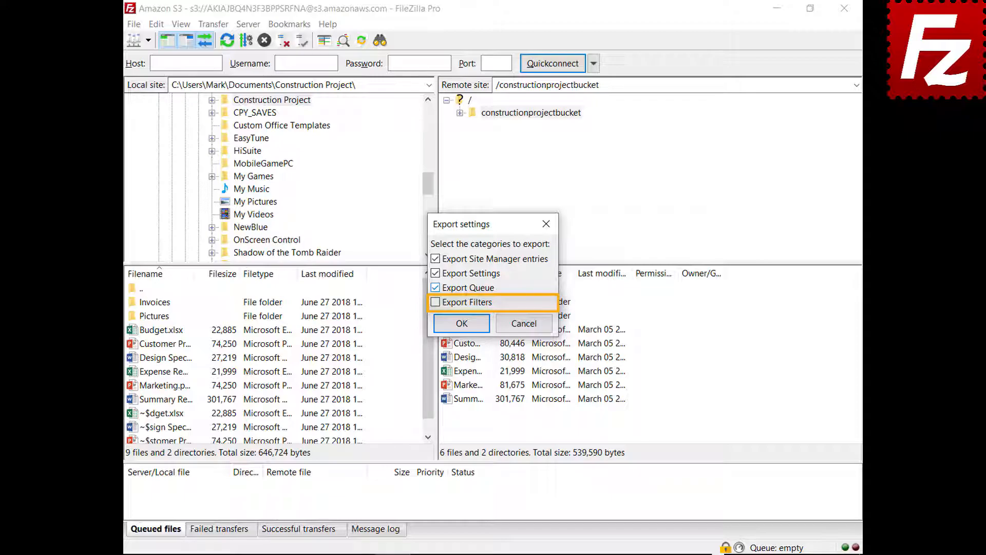
{"action": "left_click", "coordinate": [435, 302]}
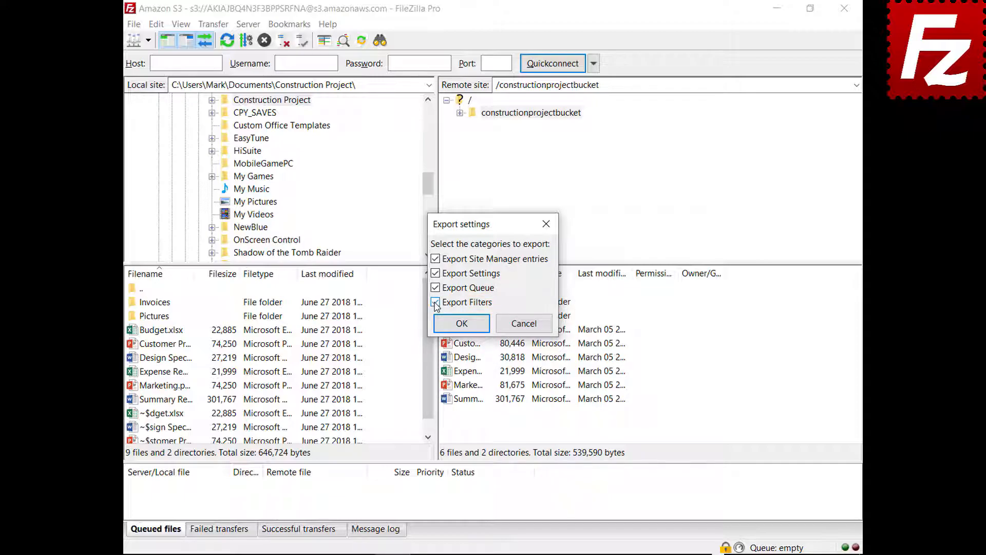
{"action": "left_click", "coordinate": [463, 323]}
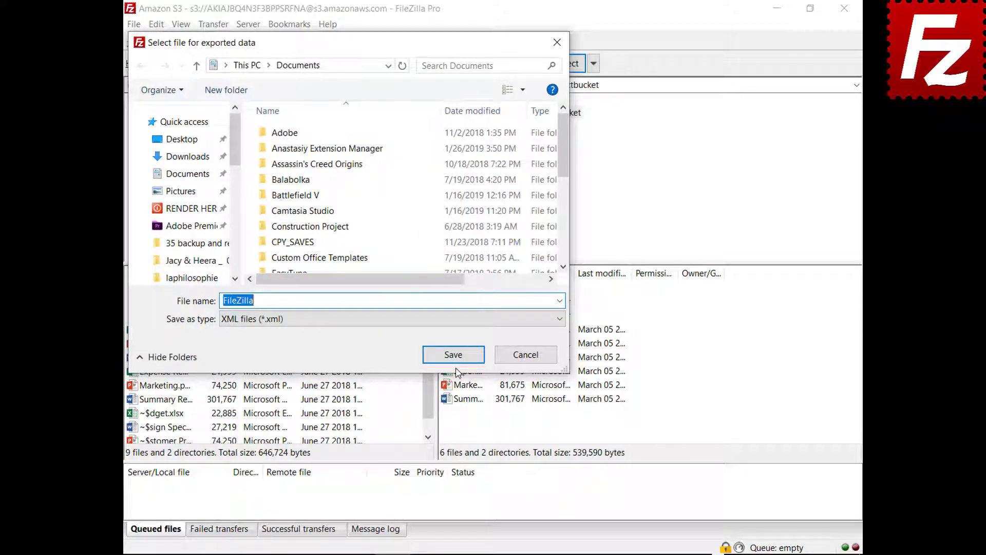
{"action": "left_click", "coordinate": [454, 358]}
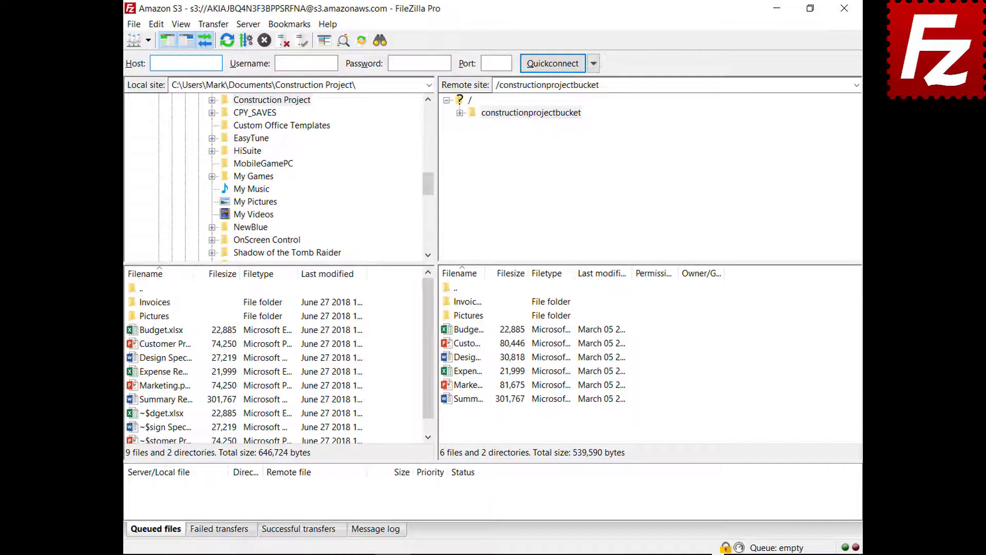
From the Import dialog, browse to %APPDATA%\FileZilla and select its seven configuration files.
{"action": "left_click", "coordinate": [136, 27]}
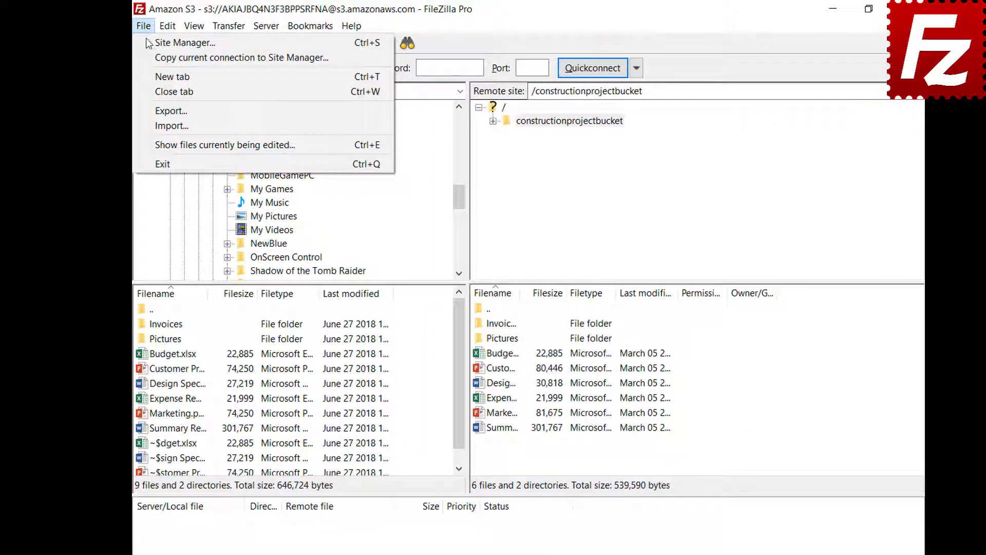
{"action": "left_click", "coordinate": [147, 127]}
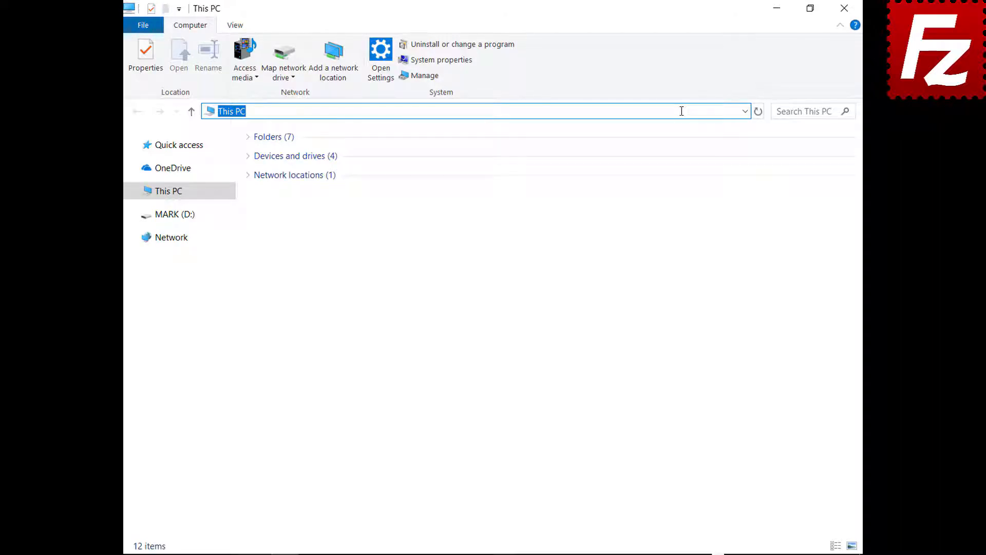
{"action": "type", "text": "%APPDATA%\\"}
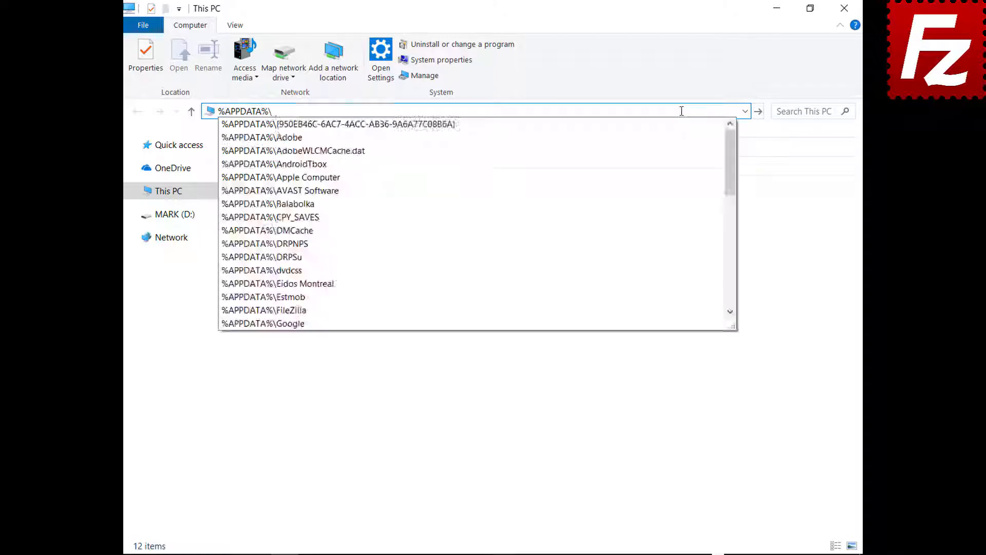
{"action": "type", "text": "FileZilla"}
{"action": "key", "text": "Return"}
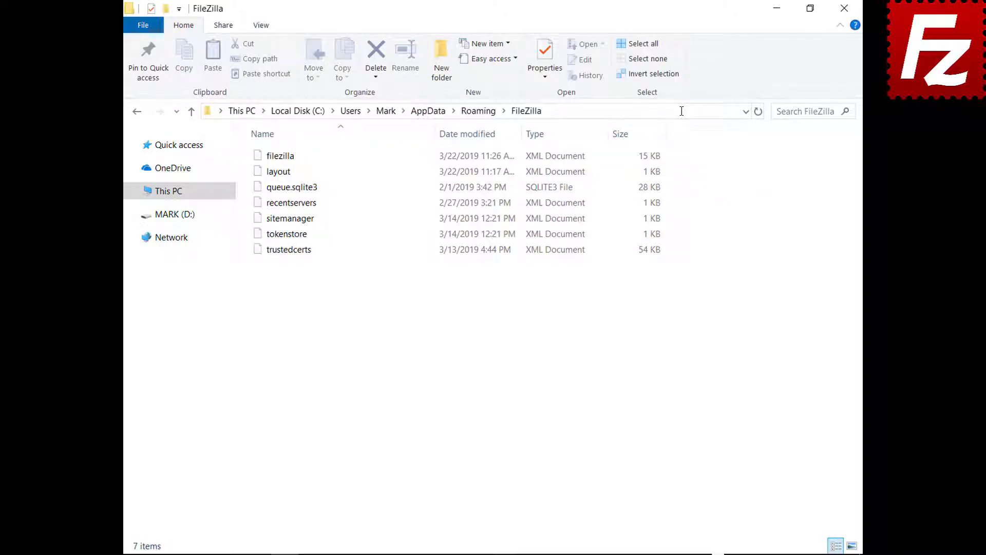
{"action": "left_click_drag", "start_coordinate": [291, 268], "coordinate": [291, 146]}
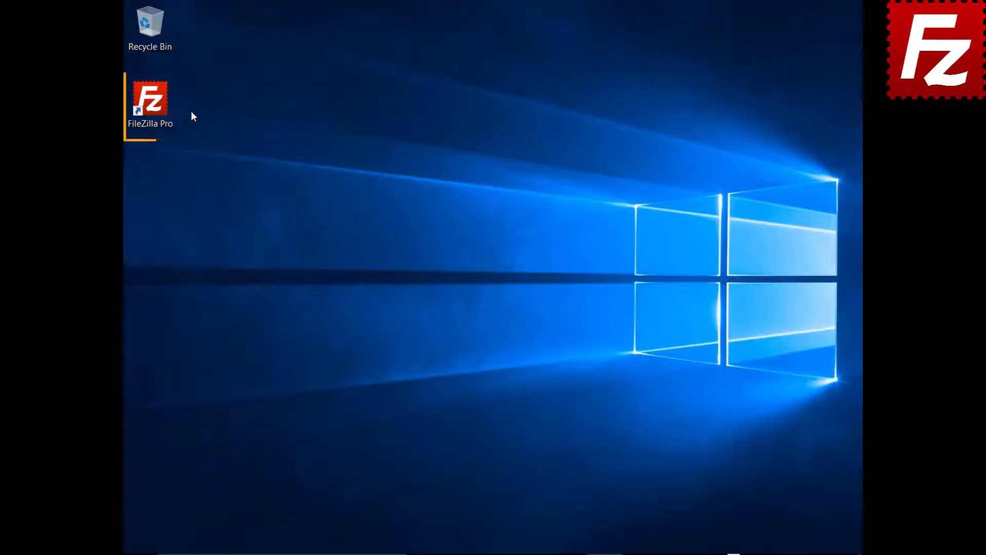
Launch FileZilla Pro and connect to the saved Amazon S3 site.
{"action": "double_click", "coordinate": [156, 107]}
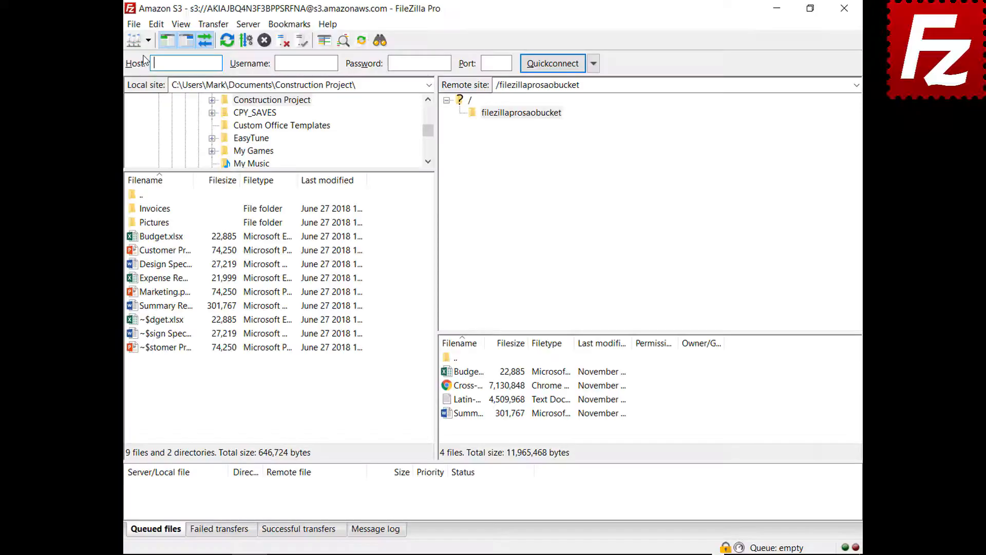
{"action": "left_click", "coordinate": [147, 40]}
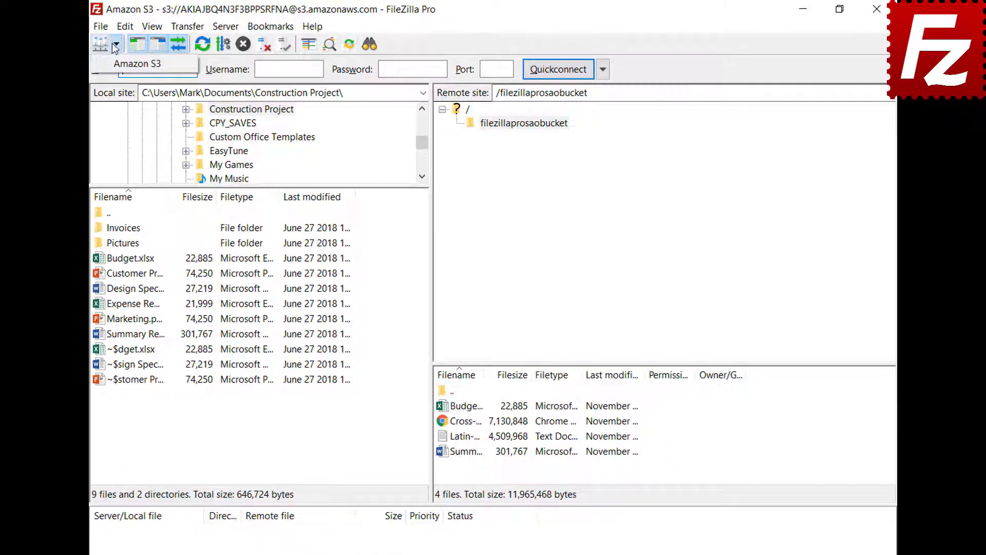
{"action": "left_click", "coordinate": [138, 64]}
{"action": "left_click", "coordinate": [378, 529]}
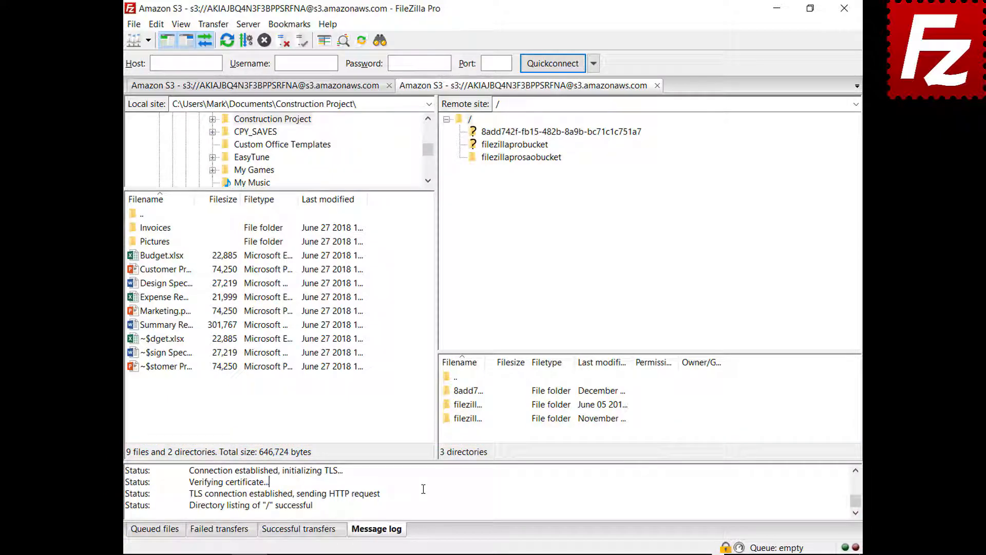
Enable the detailed message log, open bucket filezillaprosaobucket, and copy the log to the clipboard.
{"action": "right_click", "coordinate": [423, 488]}
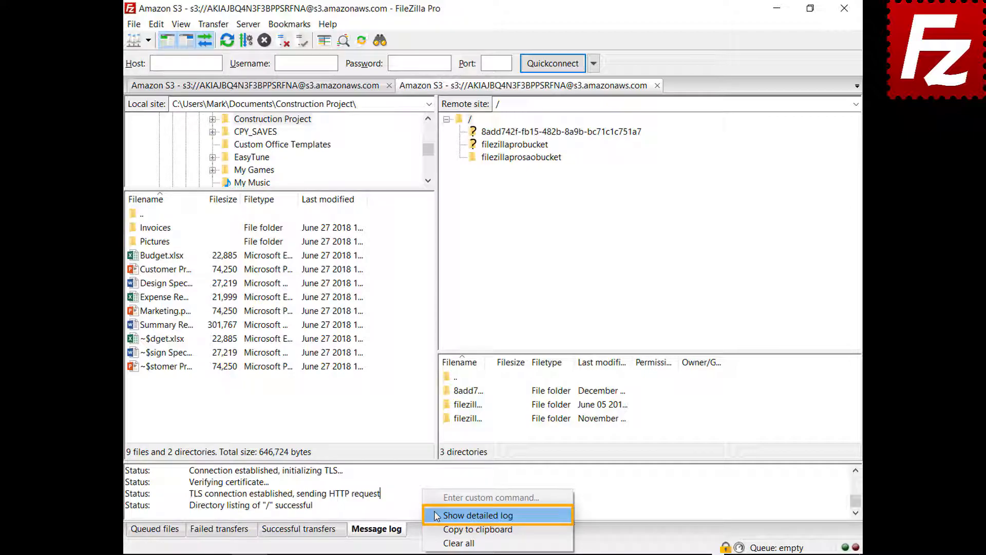
{"action": "left_click", "coordinate": [436, 516]}
{"action": "left_click", "coordinate": [521, 158]}
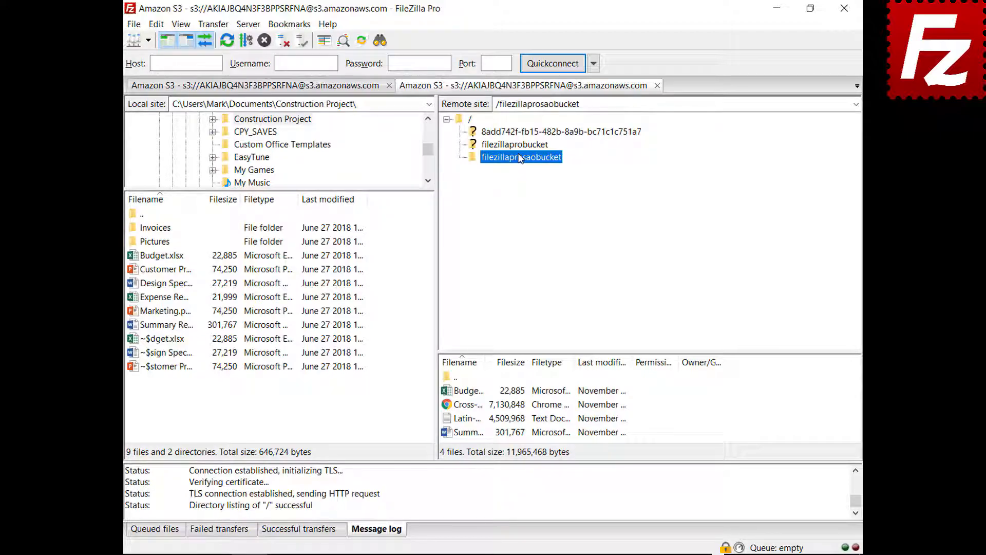
{"action": "right_click", "coordinate": [477, 495]}
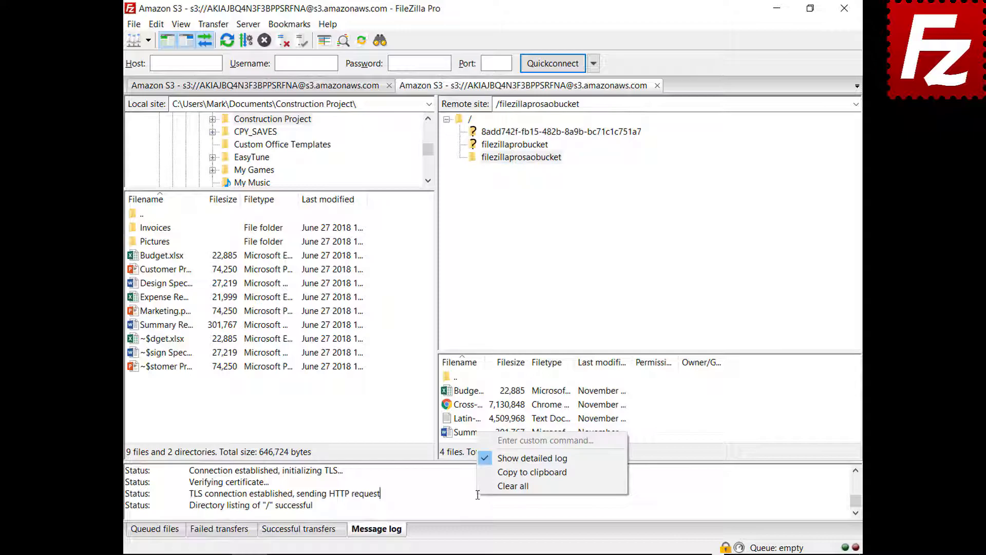
{"action": "left_click", "coordinate": [495, 472]}
In Logging settings, enable Show timestamps and Log to file.
{"action": "left_click", "coordinate": [156, 25]}
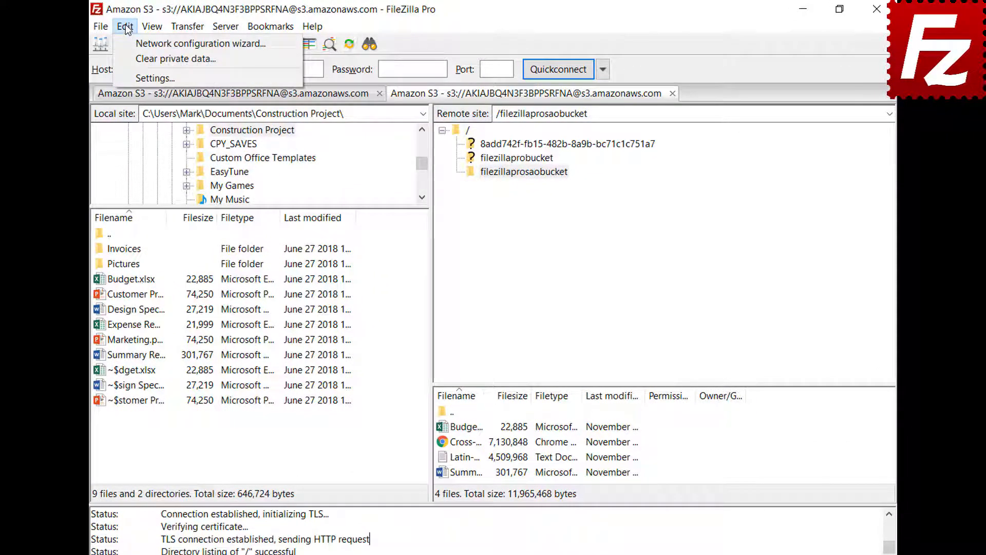
{"action": "left_click", "coordinate": [132, 77]}
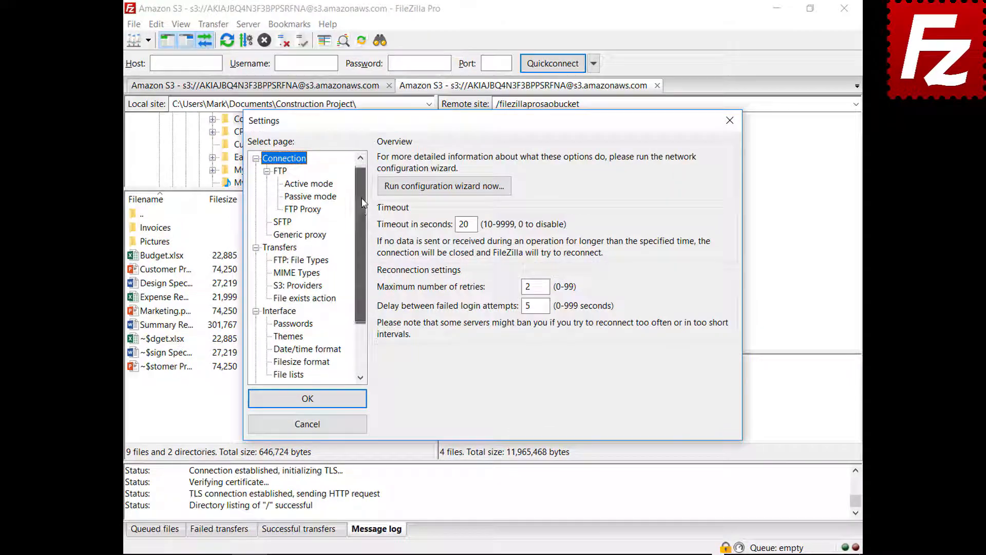
{"action": "left_click_drag", "start_coordinate": [363, 202], "coordinate": [359, 252]}
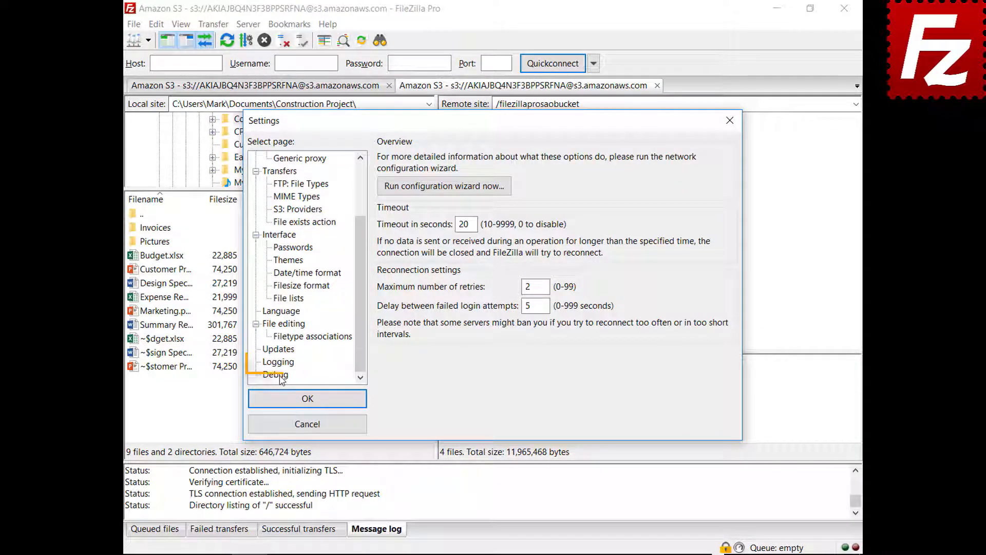
{"action": "left_click", "coordinate": [279, 362]}
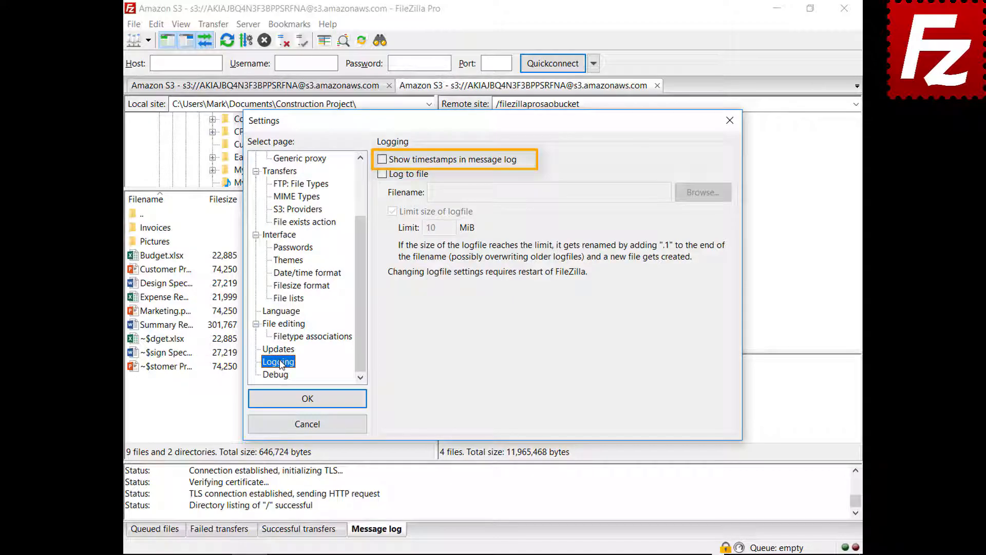
{"action": "left_click", "coordinate": [381, 162]}
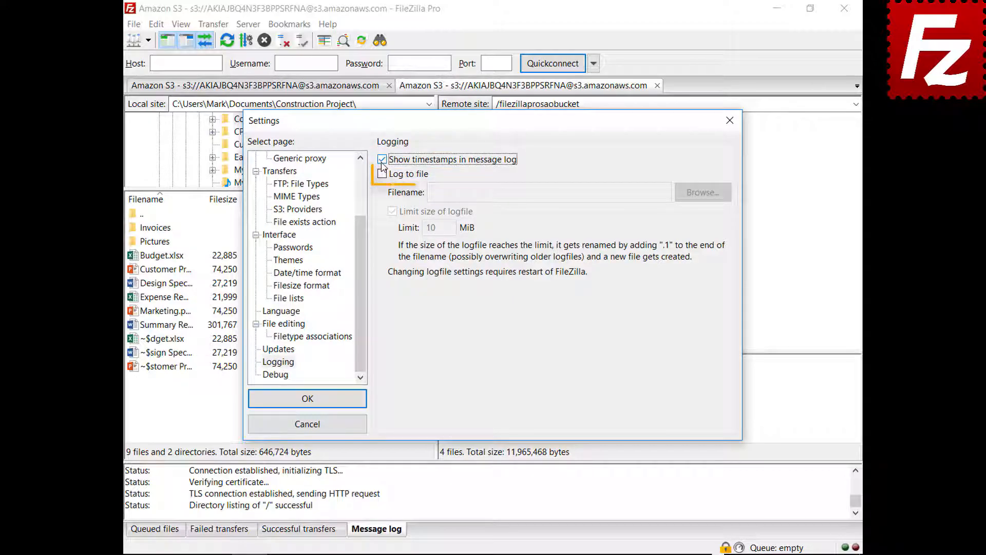
{"action": "left_click", "coordinate": [382, 175]}
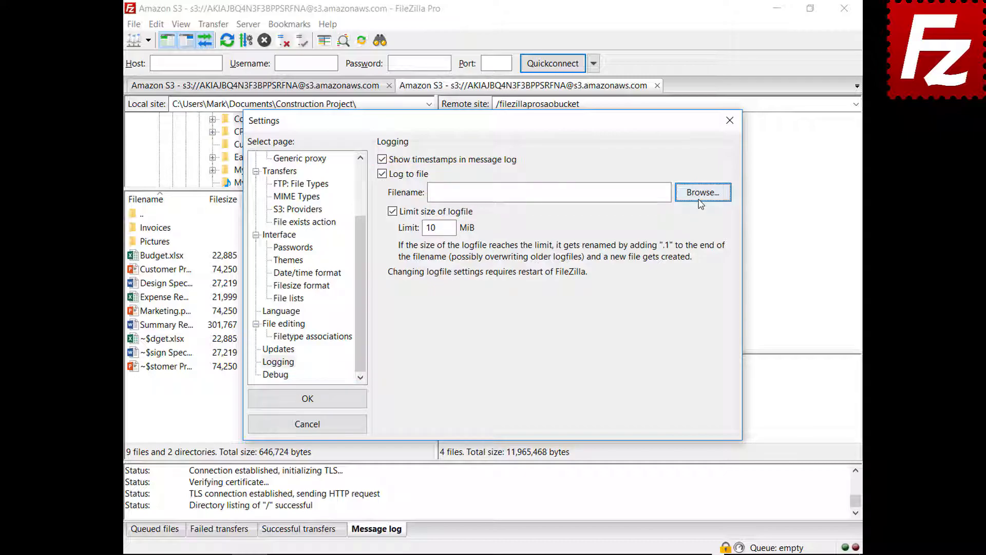
Save the log file as filezilla.log in Documents, keeping the 10 MiB size limit.
{"action": "left_click", "coordinate": [701, 193]}
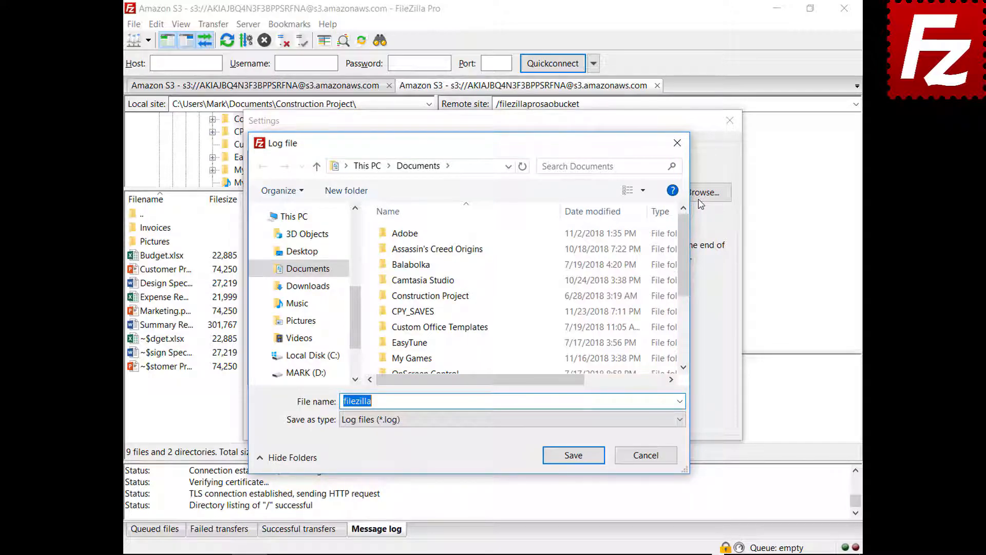
{"action": "left_click", "coordinate": [574, 456]}
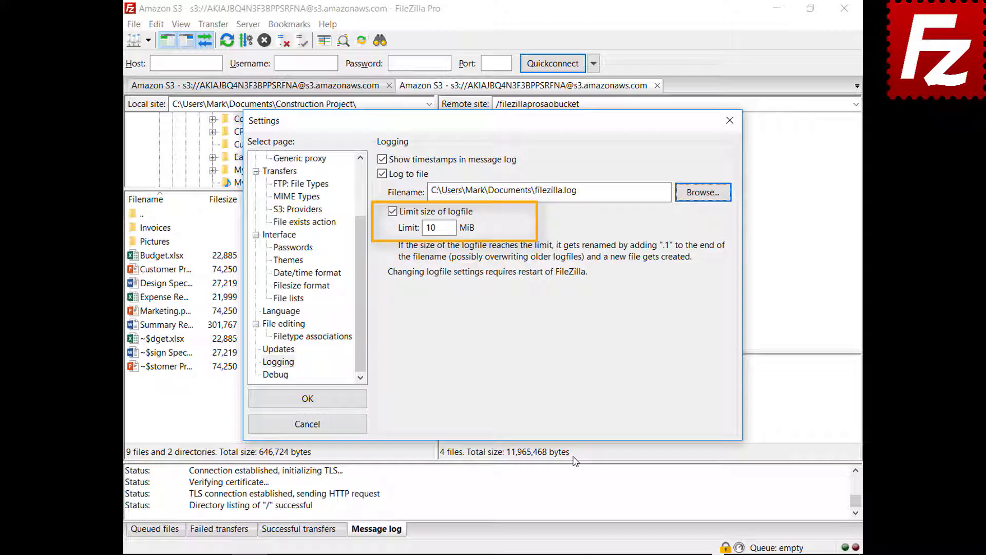
{"action": "left_click", "coordinate": [281, 375]}
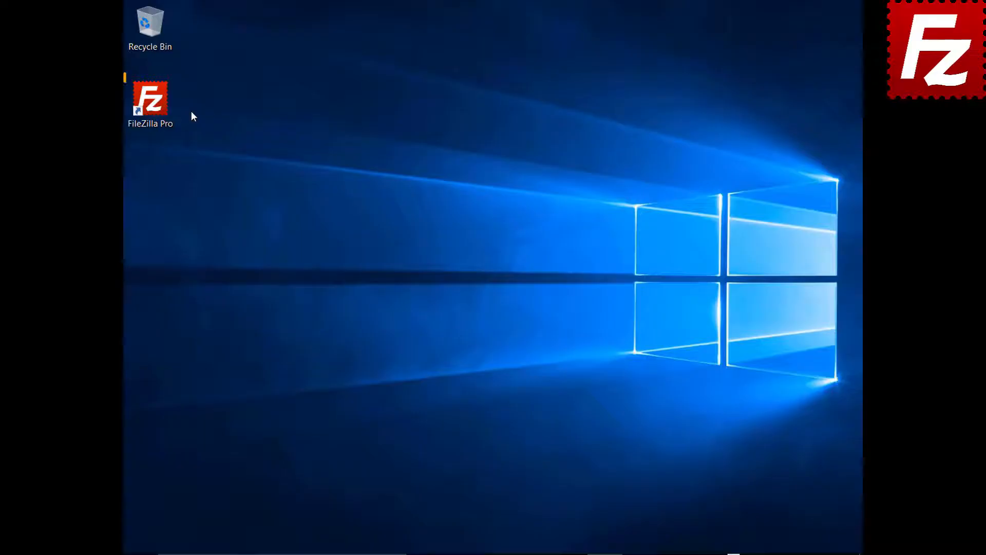
Launch FileZilla Pro and add a new site named OneDrive using the Microsoft OneDrive protocol.
{"action": "double_click", "coordinate": [157, 108]}
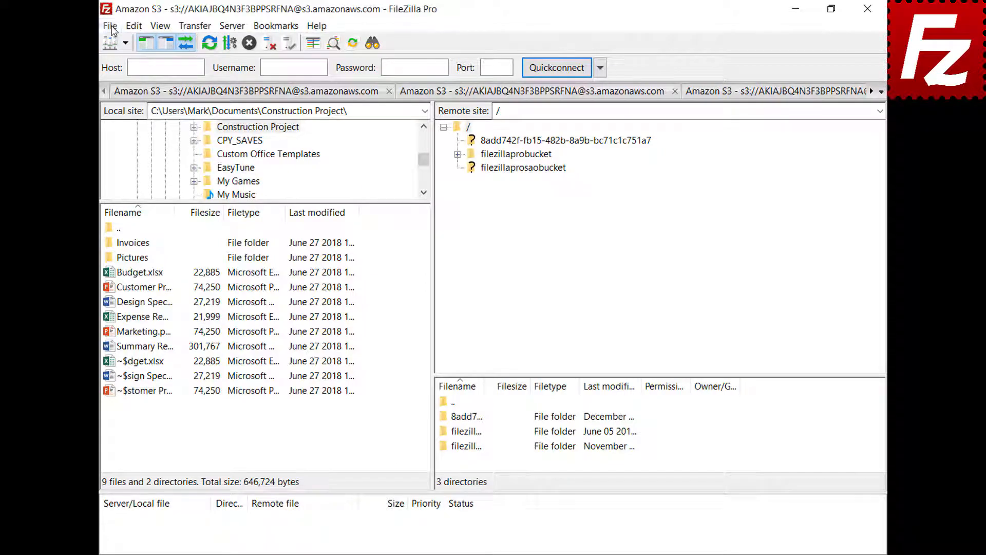
{"action": "left_click", "coordinate": [111, 27]}
{"action": "left_click", "coordinate": [113, 43]}
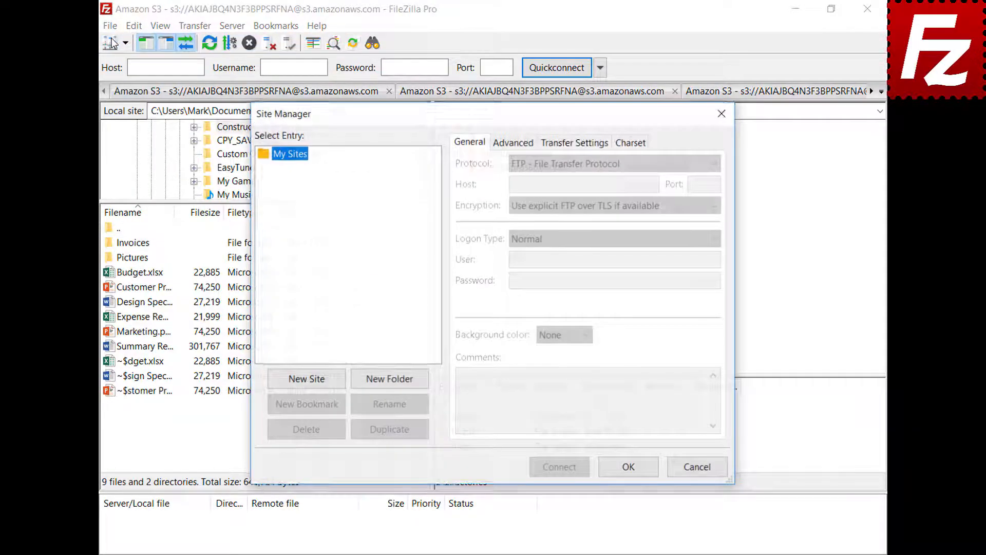
{"action": "left_click", "coordinate": [307, 379]}
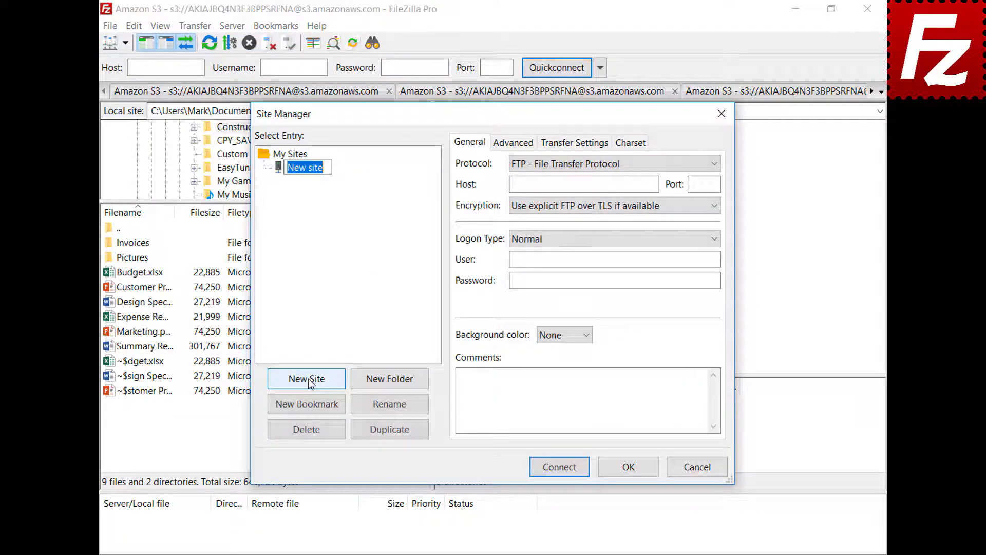
{"action": "type", "text": "OneDrive"}
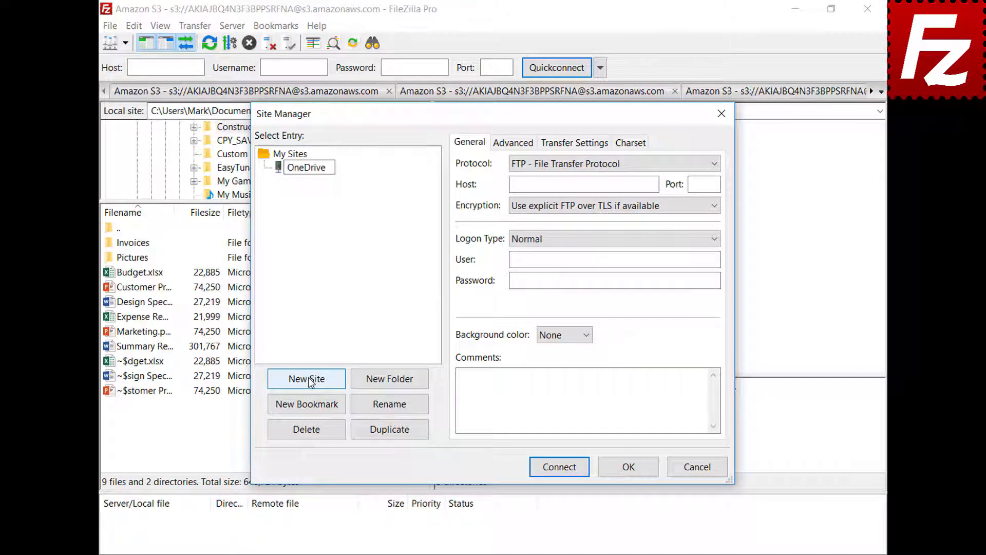
{"action": "left_click", "coordinate": [714, 164]}
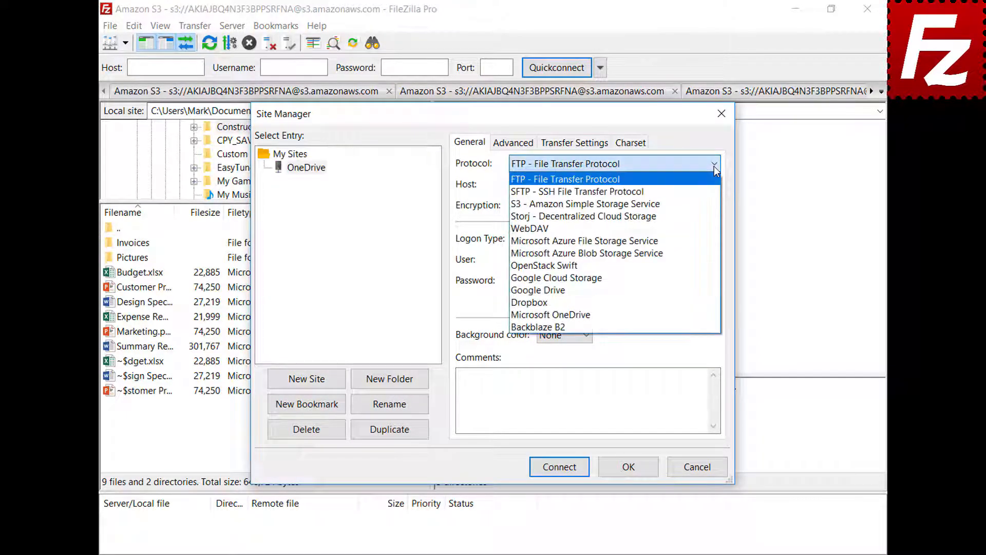
{"action": "left_click", "coordinate": [709, 315]}
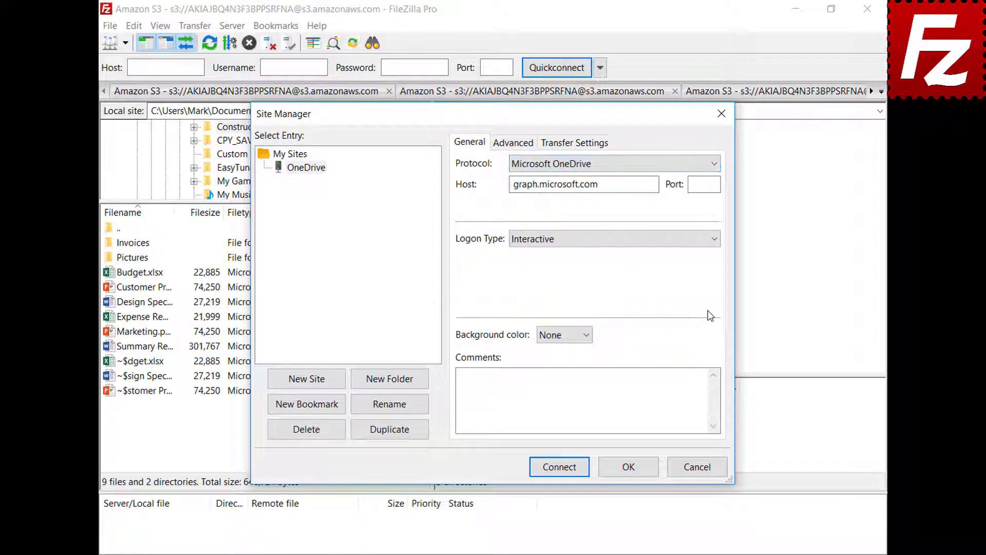
Connect to the OneDrive site and complete the Microsoft account sign-in.
{"action": "left_click", "coordinate": [560, 467]}
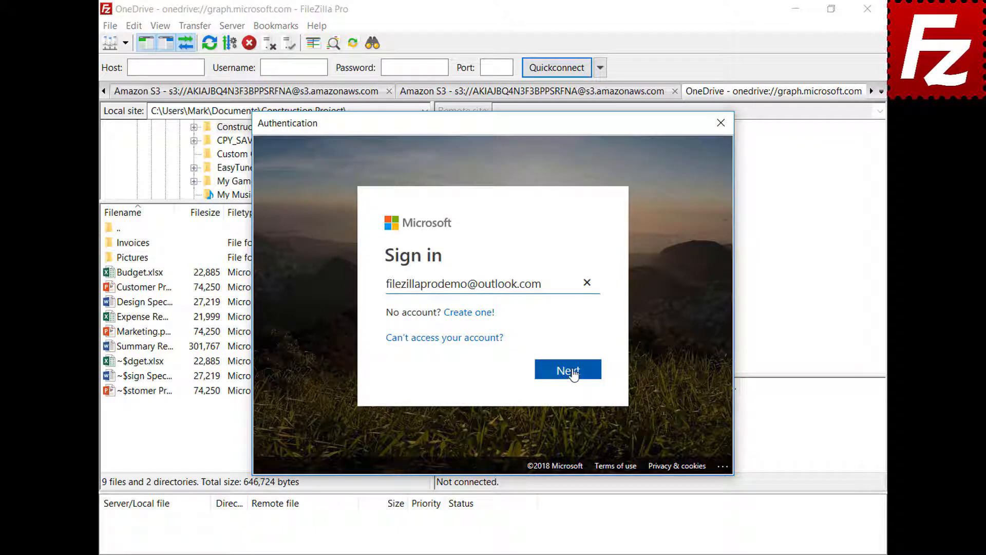
{"action": "left_click", "coordinate": [573, 372]}
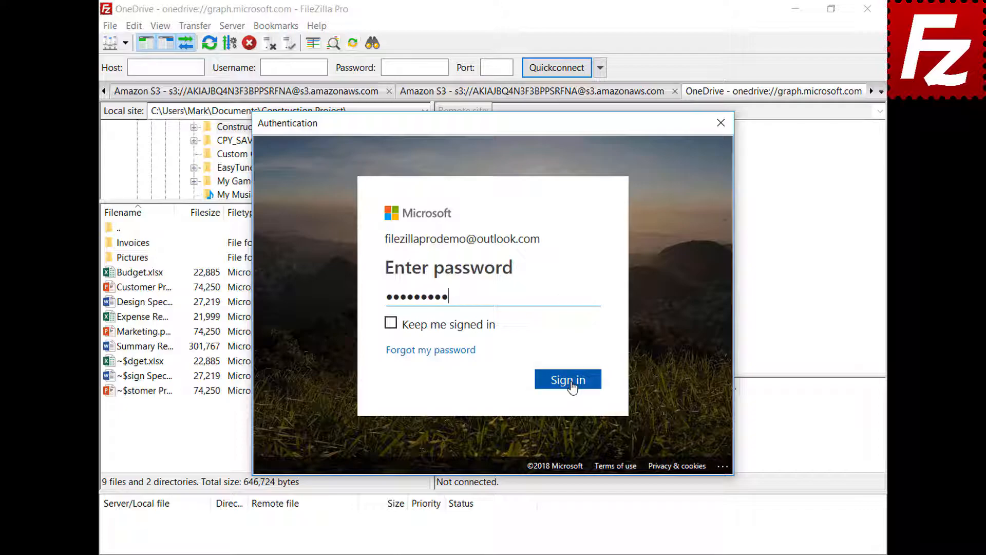
{"action": "left_click", "coordinate": [567, 380]}
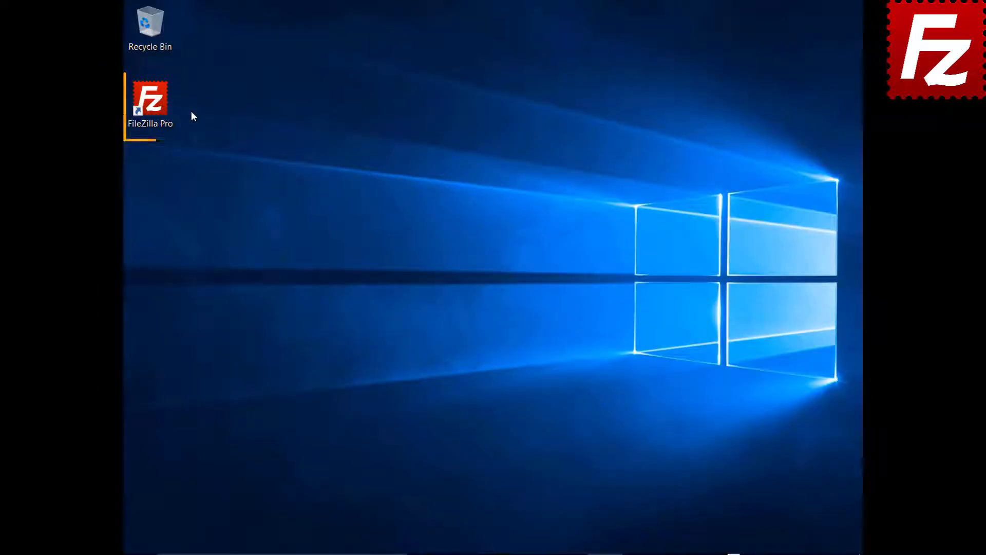
{"action": "double_click", "coordinate": [156, 106]}
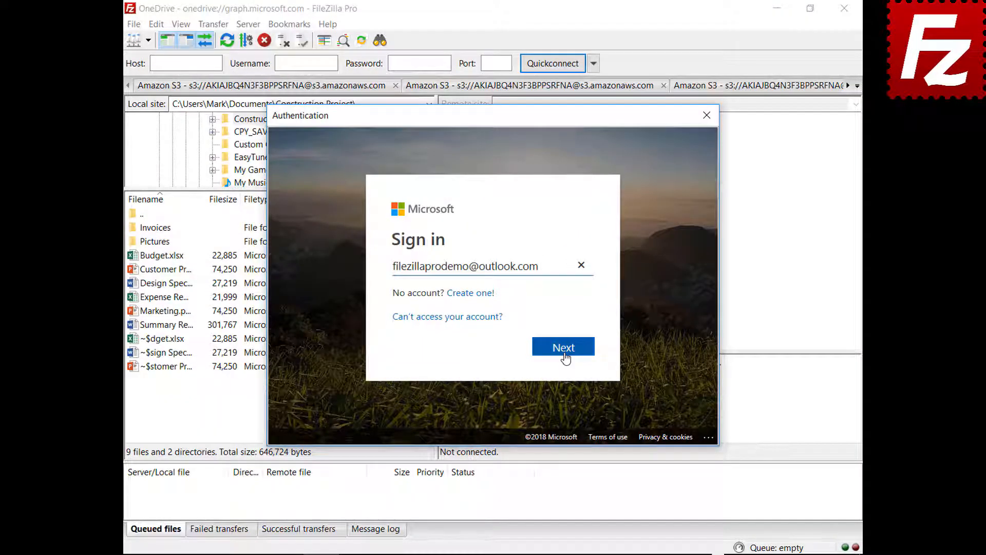
{"action": "left_click", "coordinate": [564, 347]}
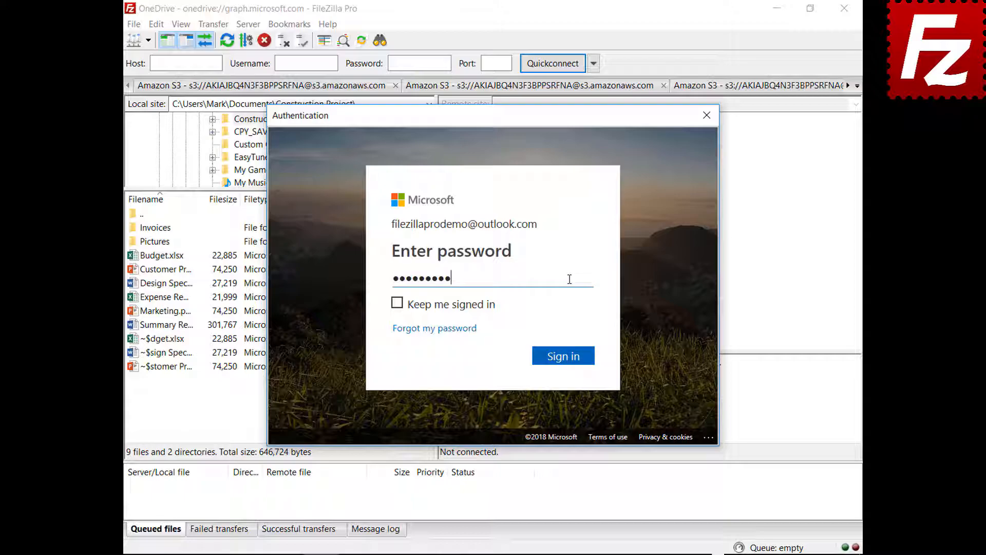
{"action": "left_click", "coordinate": [564, 361]}
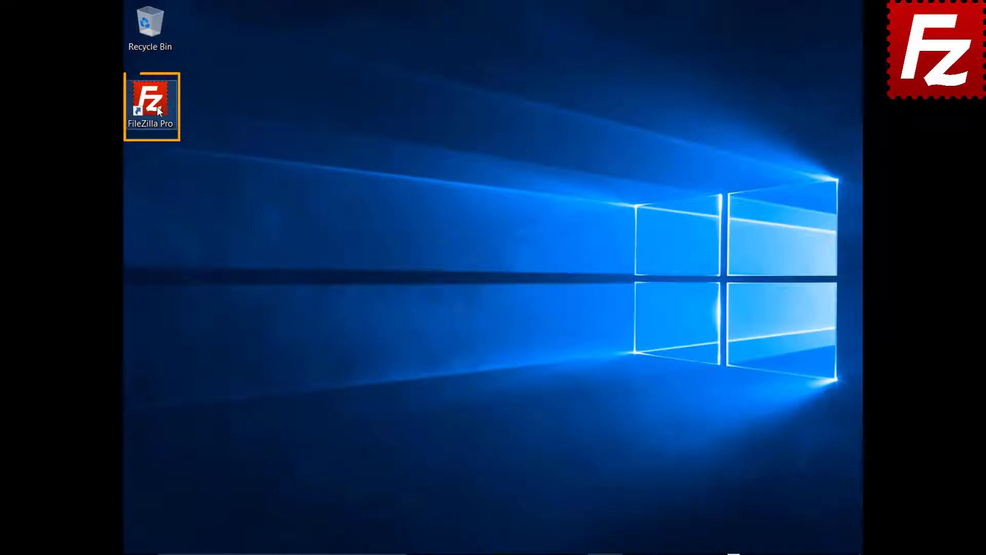
Relaunch FileZilla Pro and protect saved passwords with a master password, entering it twice.
{"action": "double_click", "coordinate": [157, 109]}
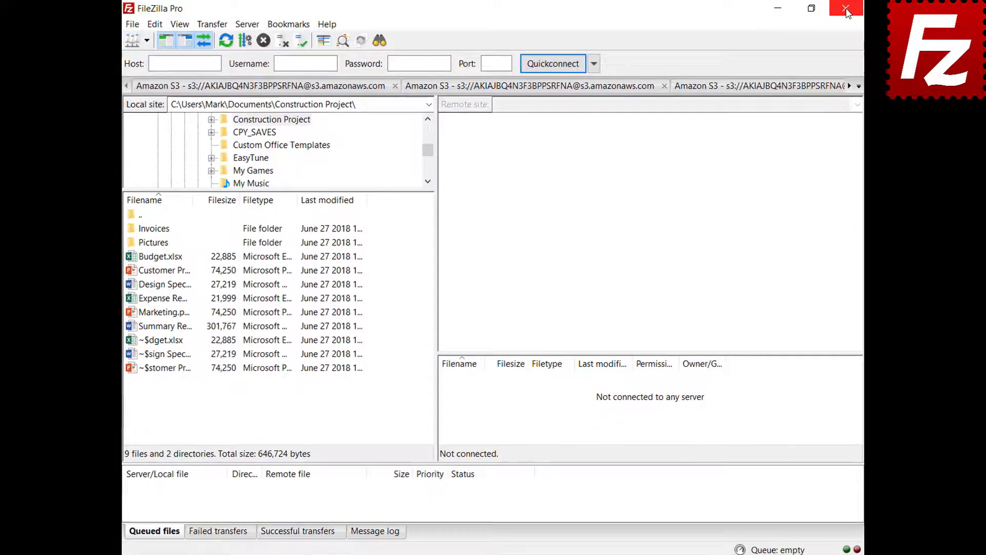
{"action": "left_click", "coordinate": [131, 25]}
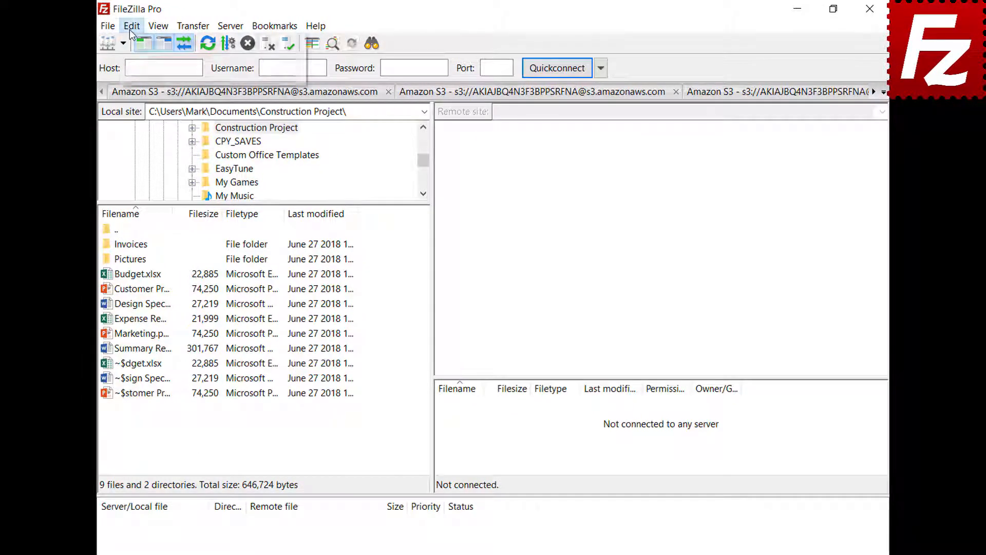
{"action": "left_click", "coordinate": [137, 73]}
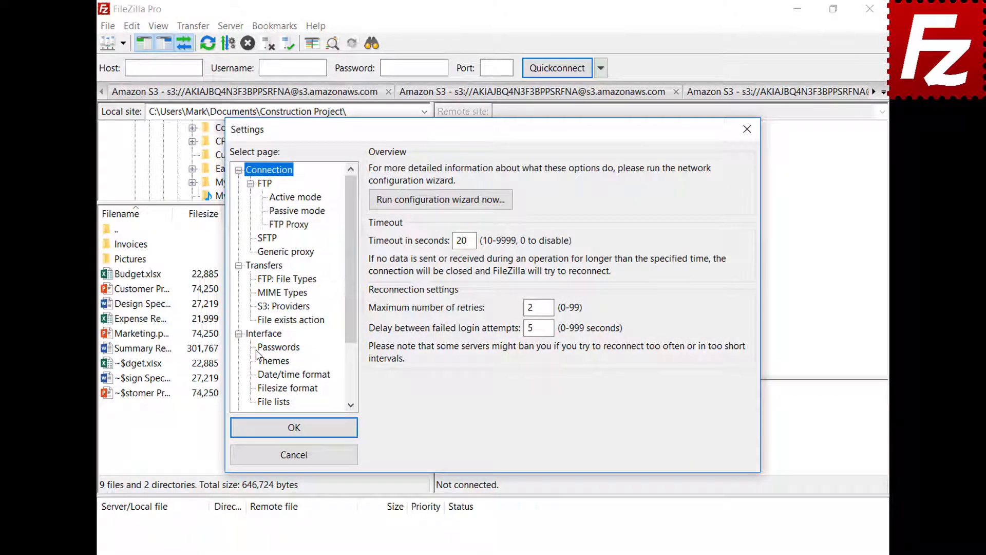
{"action": "left_click", "coordinate": [277, 348]}
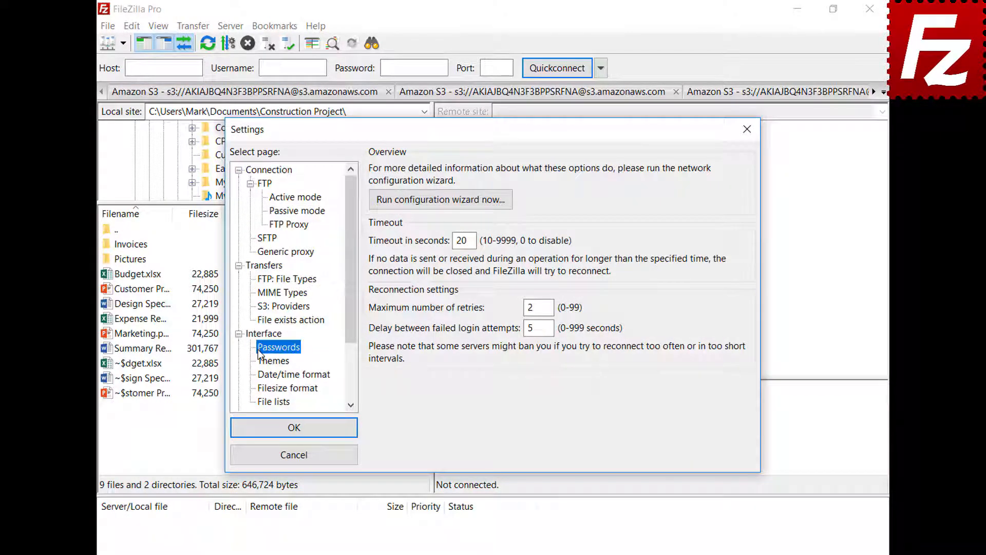
{"action": "left_click", "coordinate": [376, 208]}
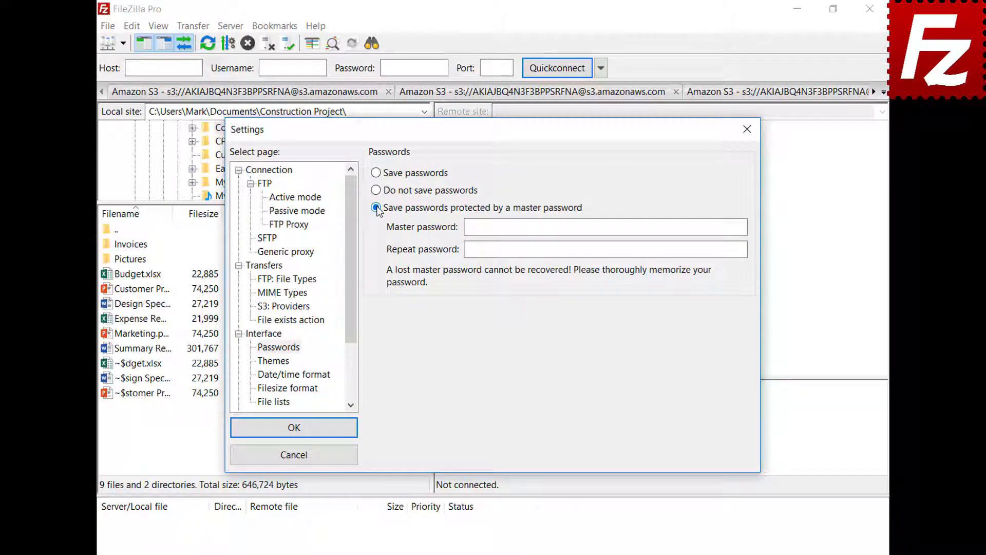
{"action": "left_click", "coordinate": [719, 226]}
{"action": "key", "text": "ctrl+v"}
{"action": "left_click", "coordinate": [740, 250]}
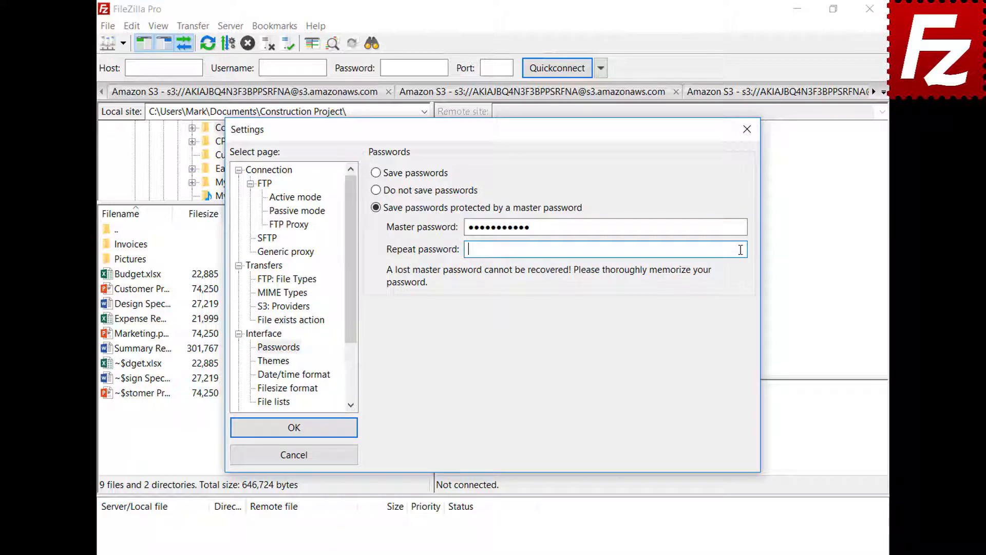
{"action": "key", "text": "ctrl+v"}
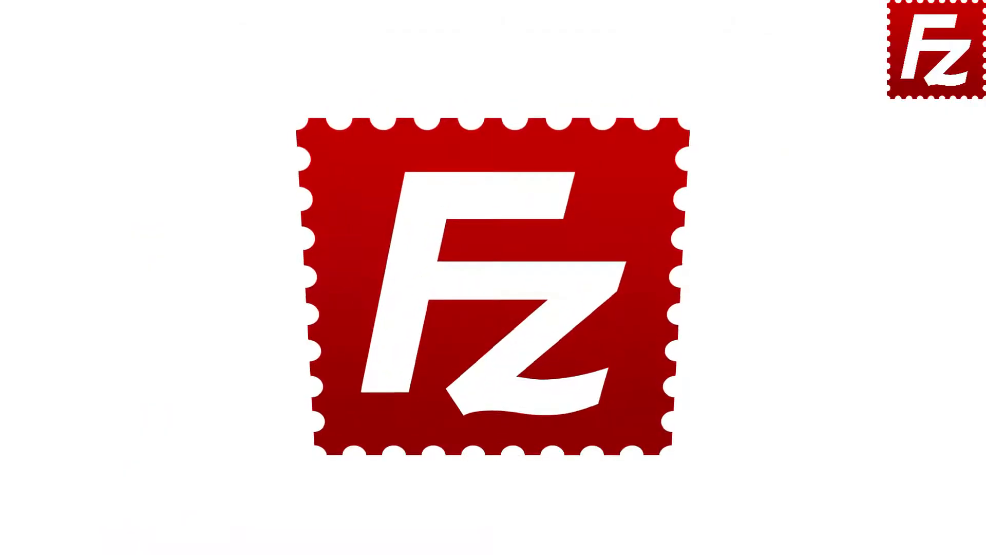